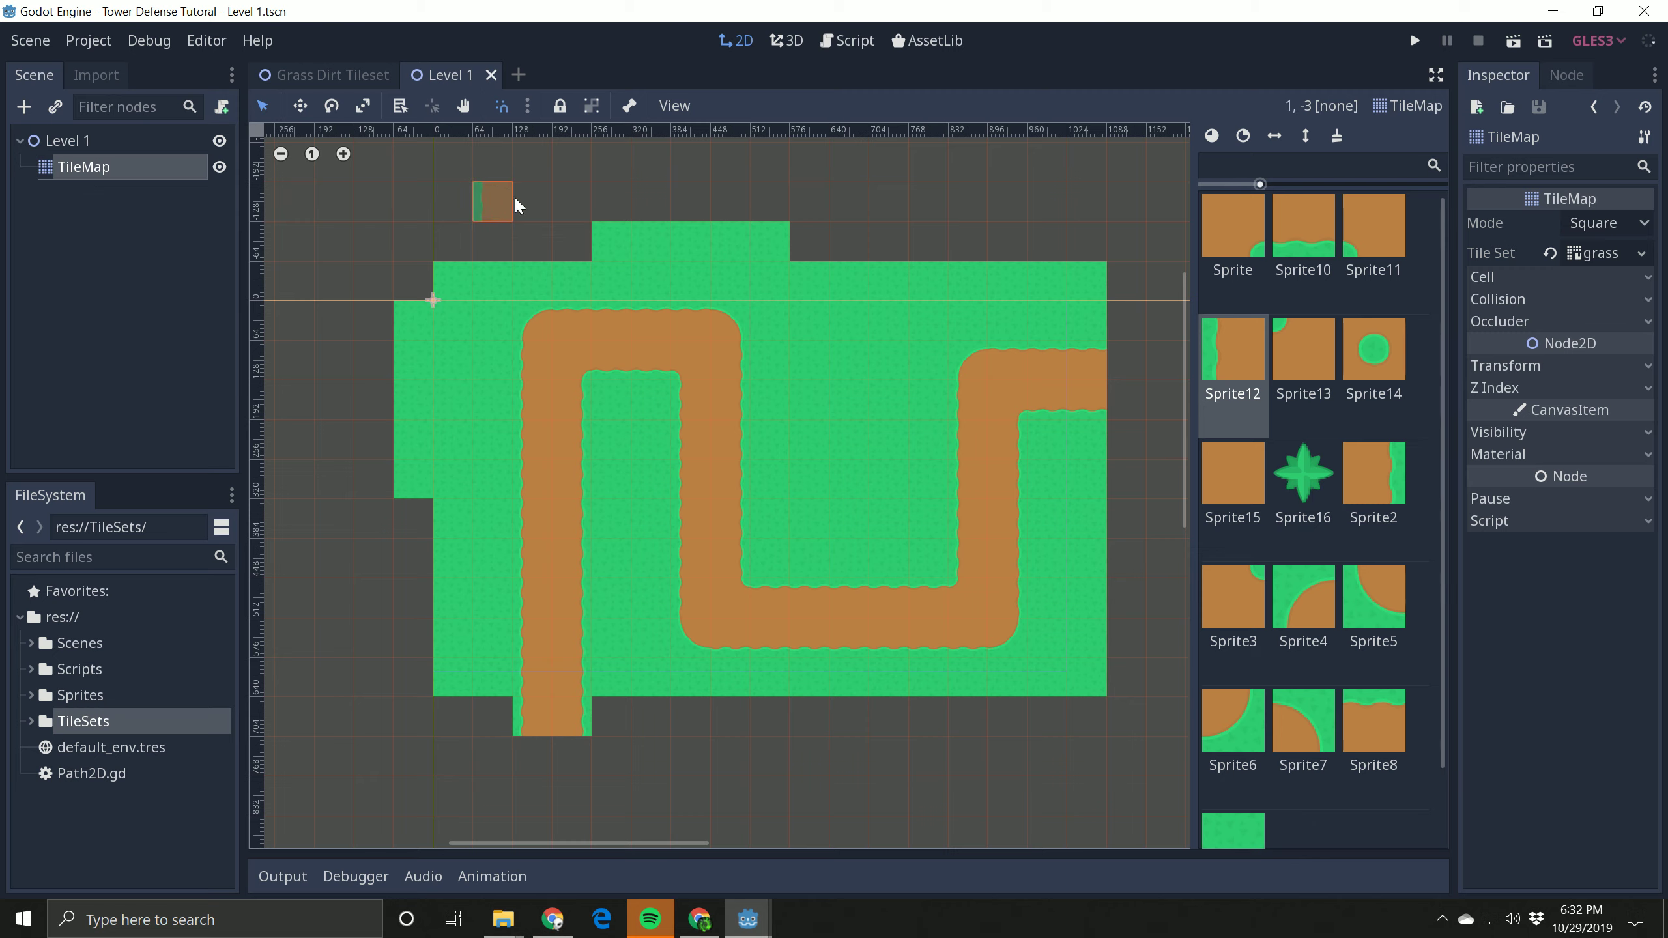
Step: Rename the Level 1 scene's TileMap node to Floor and save the scene
{"action": "left_click", "coordinate": [105, 172]}
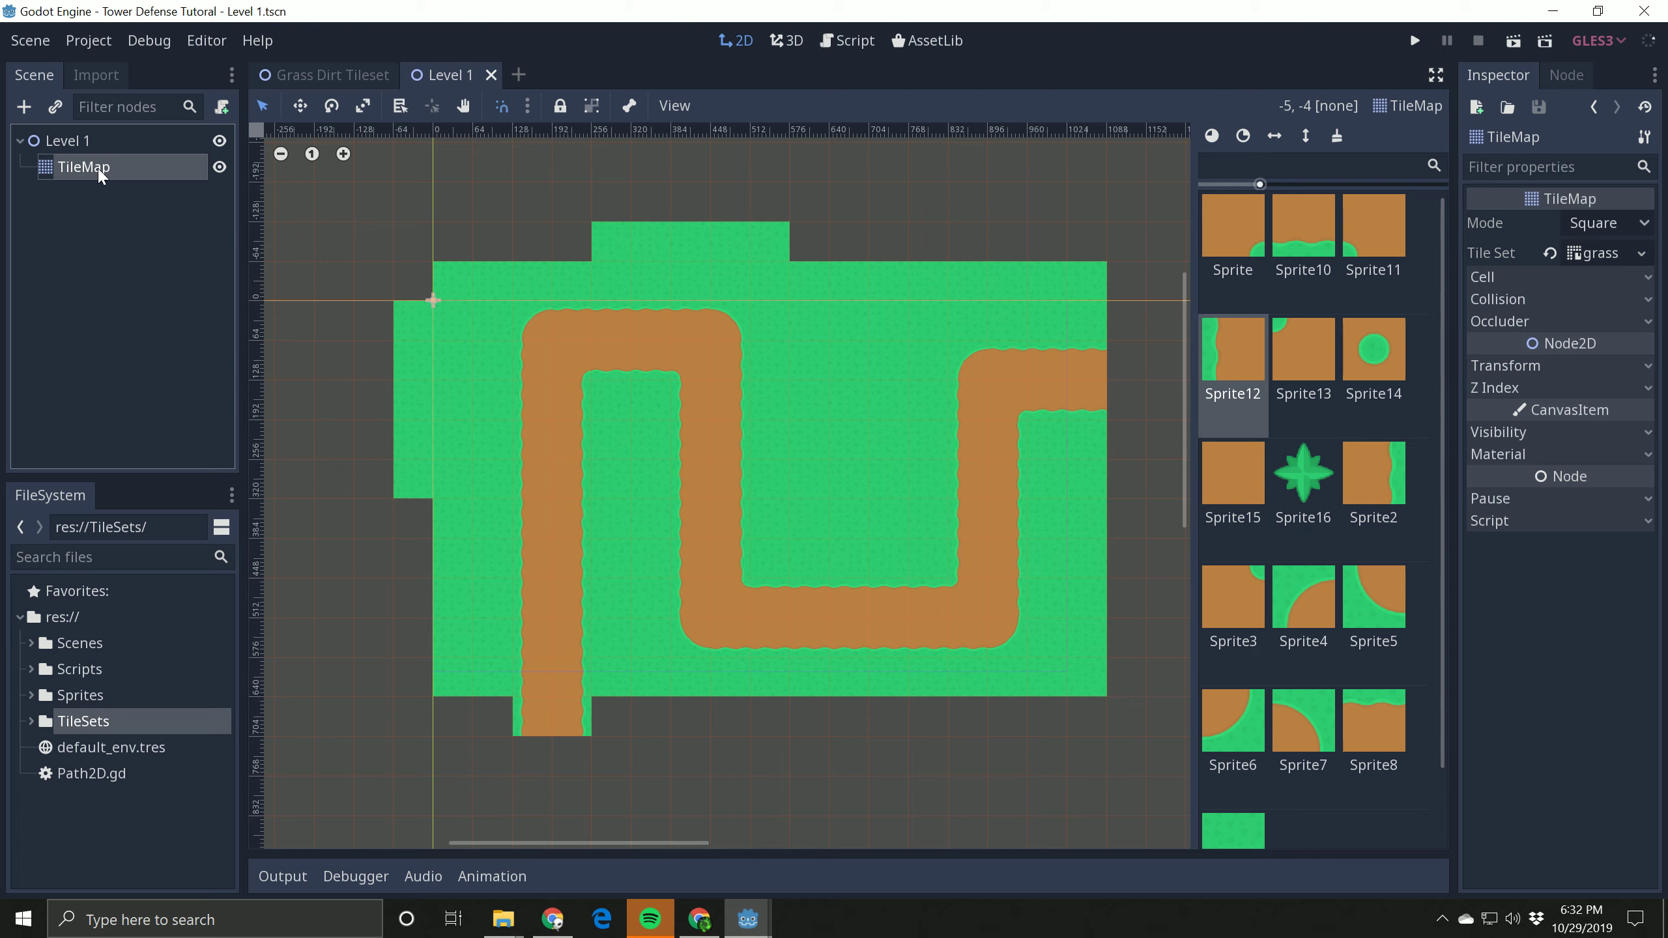
{"action": "left_click", "coordinate": [108, 169]}
{"action": "type", "text": "Flo"}
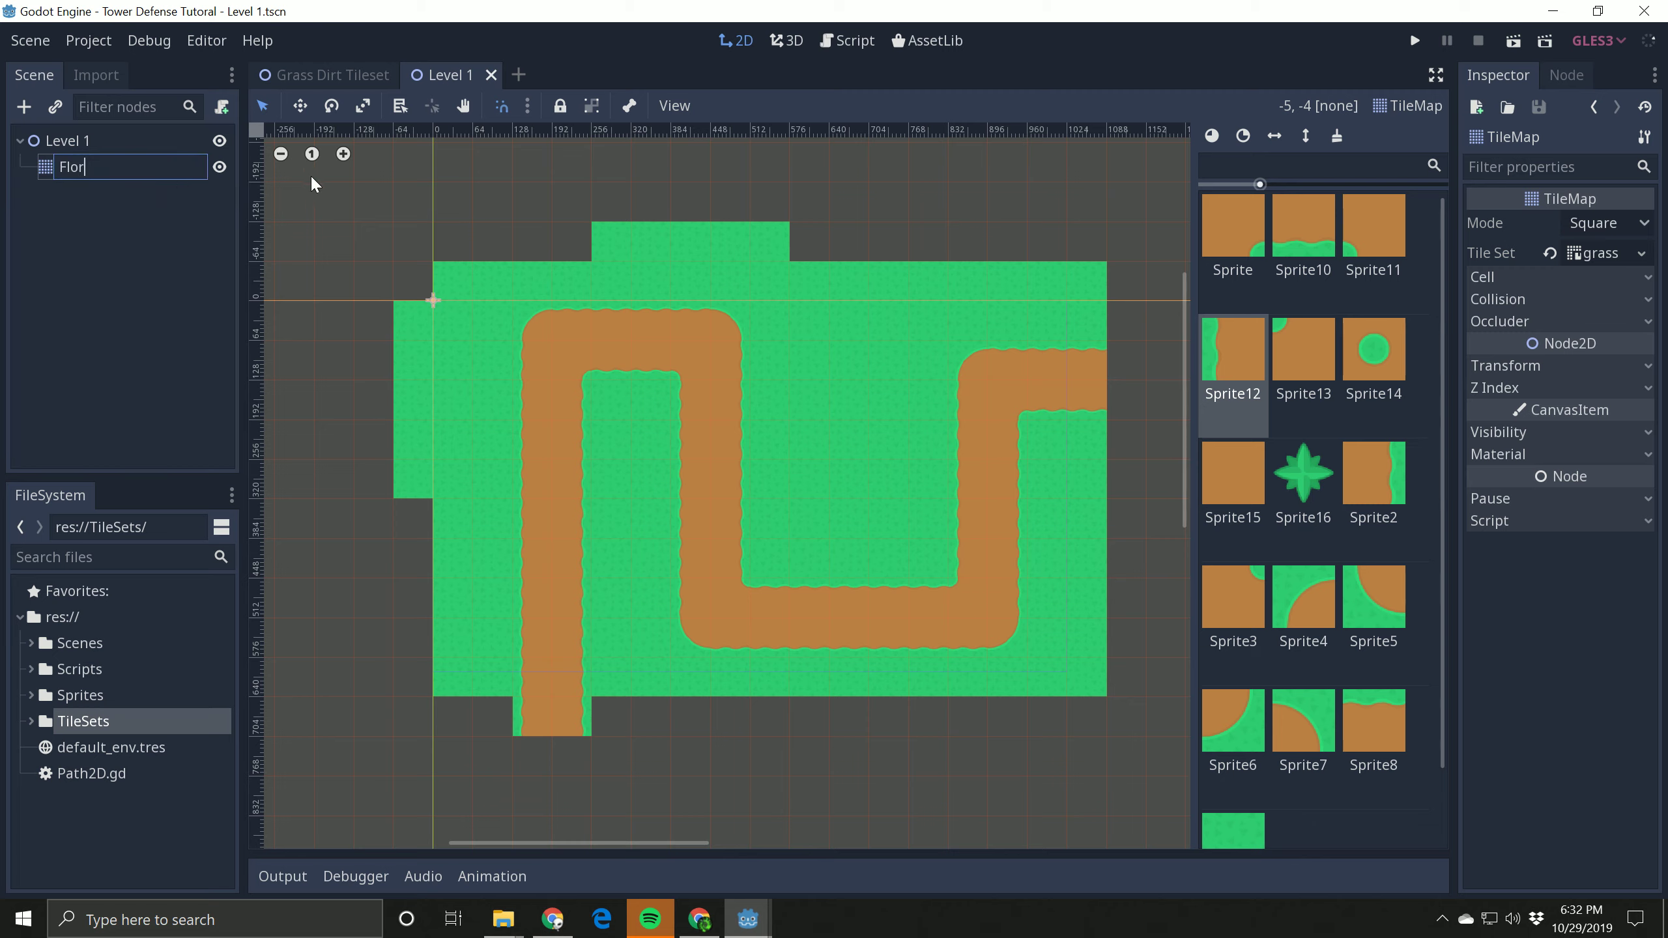
{"action": "type", "text": "or"}
{"action": "key", "text": "Return"}
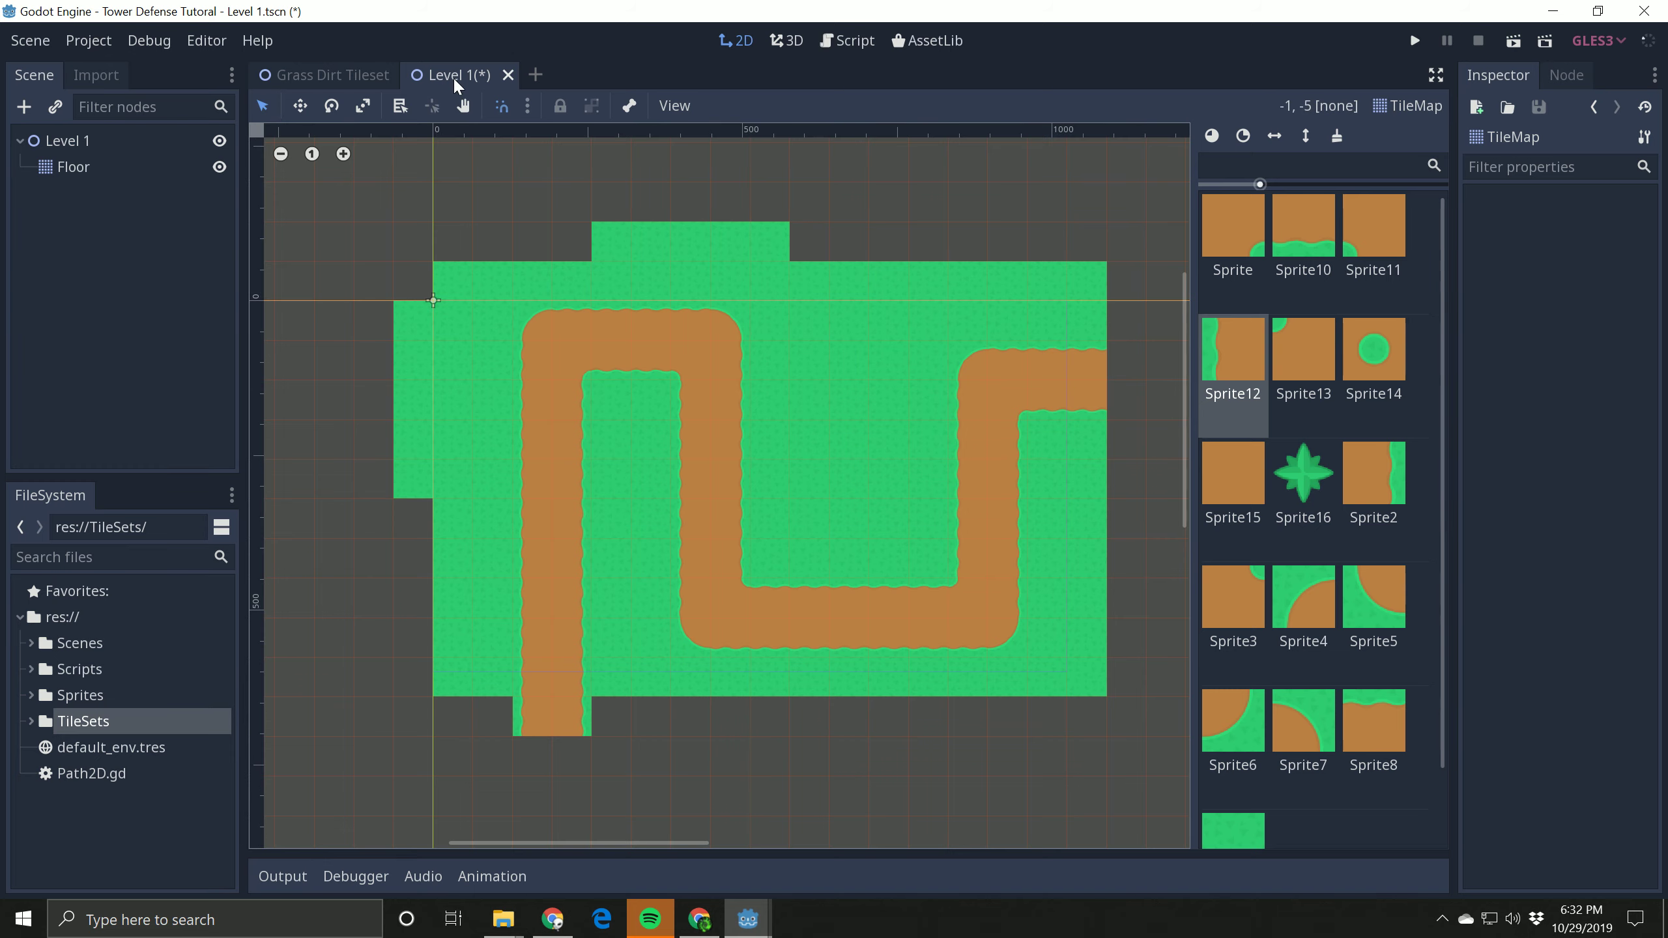
{"action": "key", "text": "ctrl+s"}
Step: Create a new scene with a TileMap as its root node
{"action": "mouse_move", "coordinate": [328, 79]}
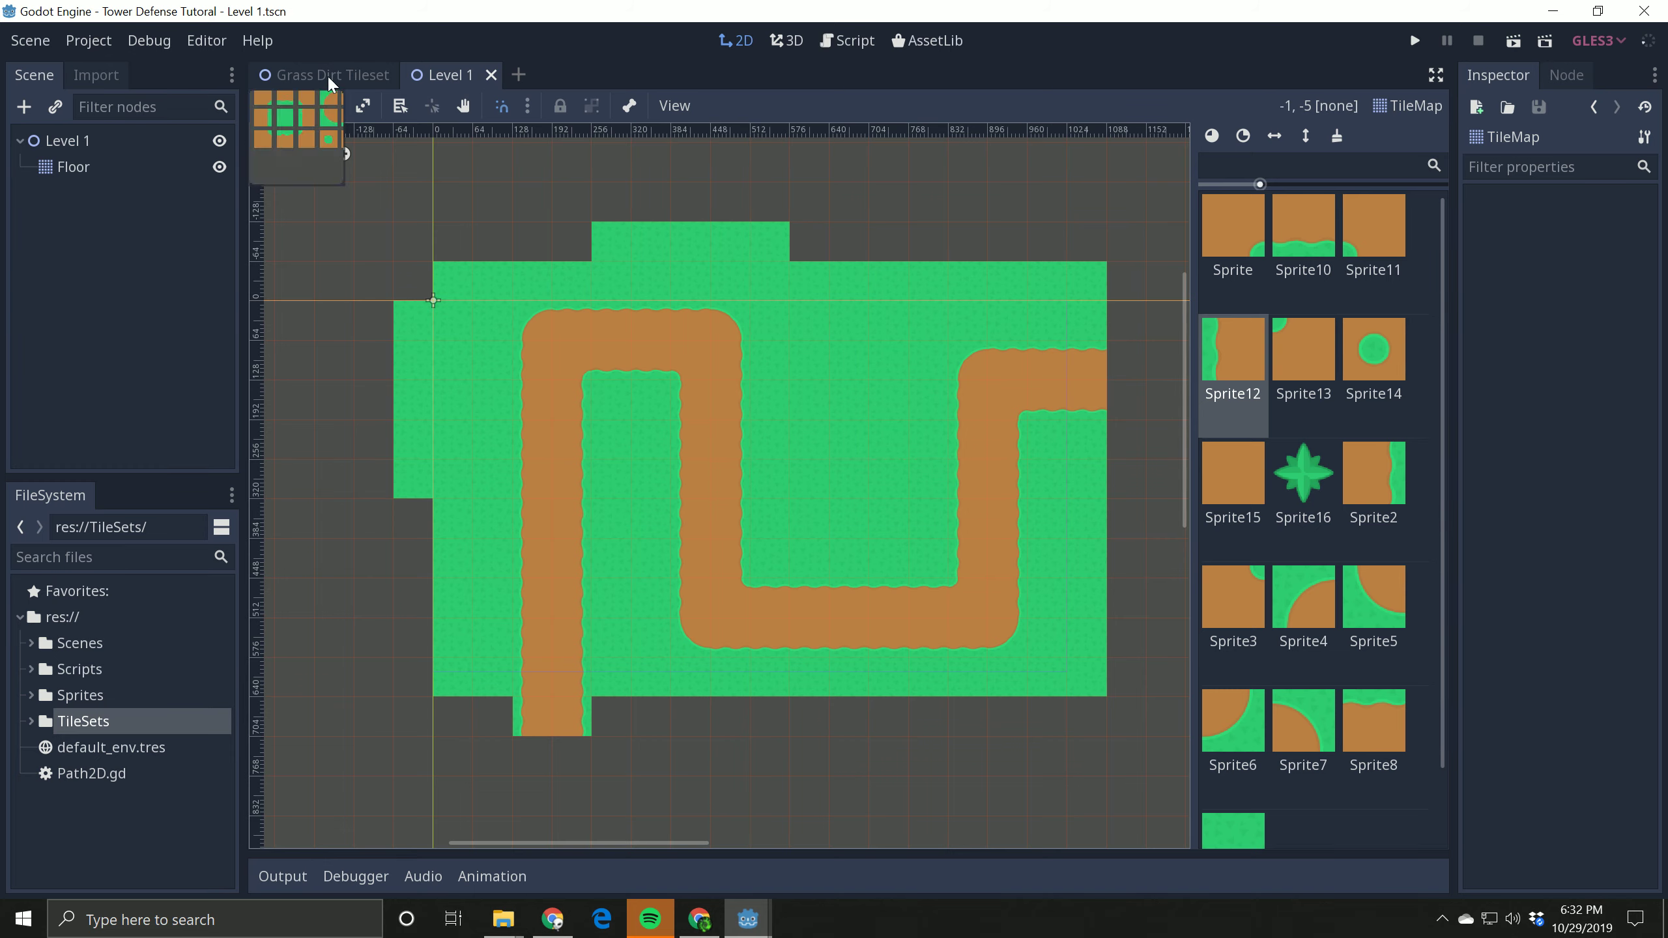
{"action": "left_click", "coordinate": [515, 73]}
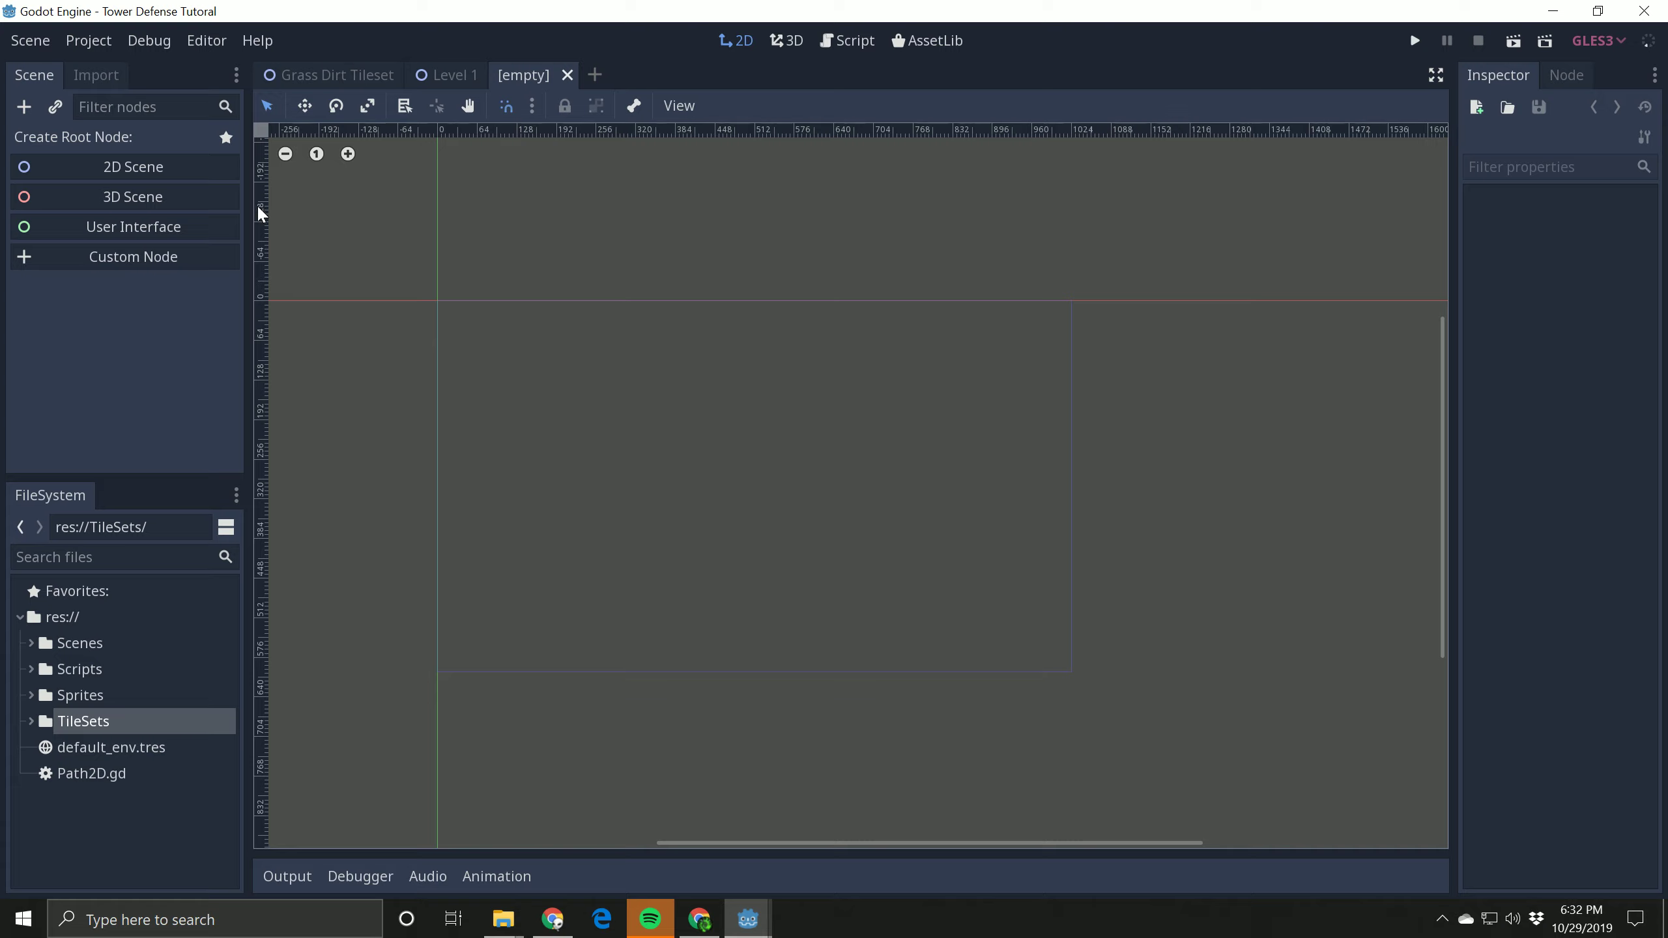
{"action": "left_click", "coordinate": [148, 256]}
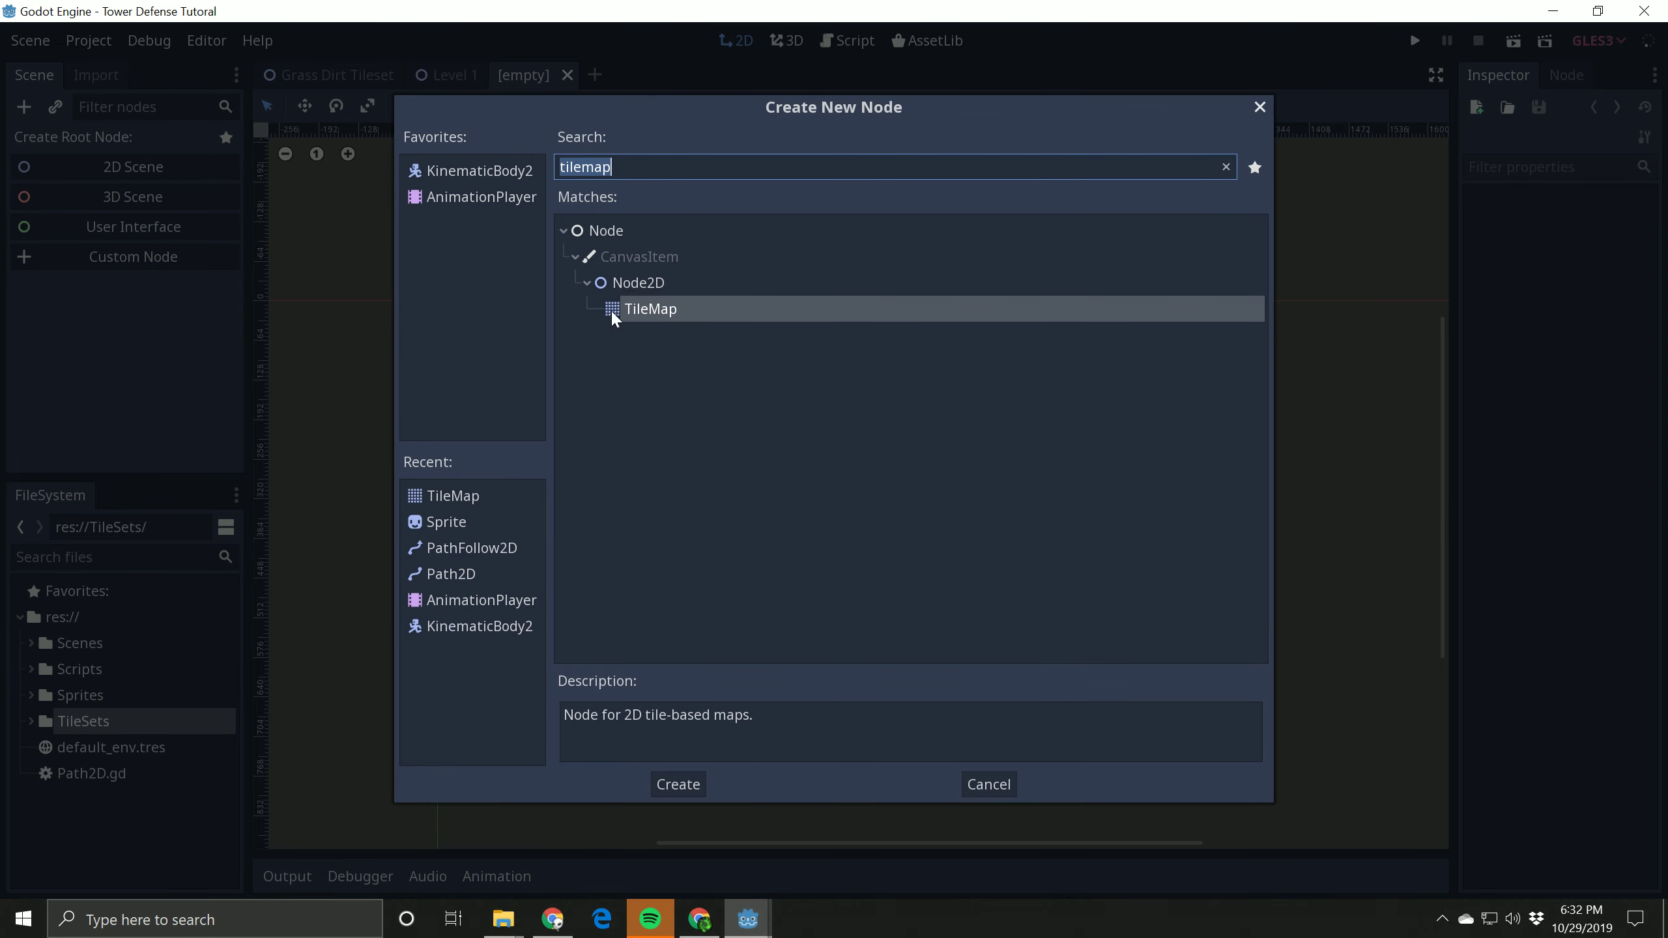
{"action": "left_click", "coordinate": [628, 316]}
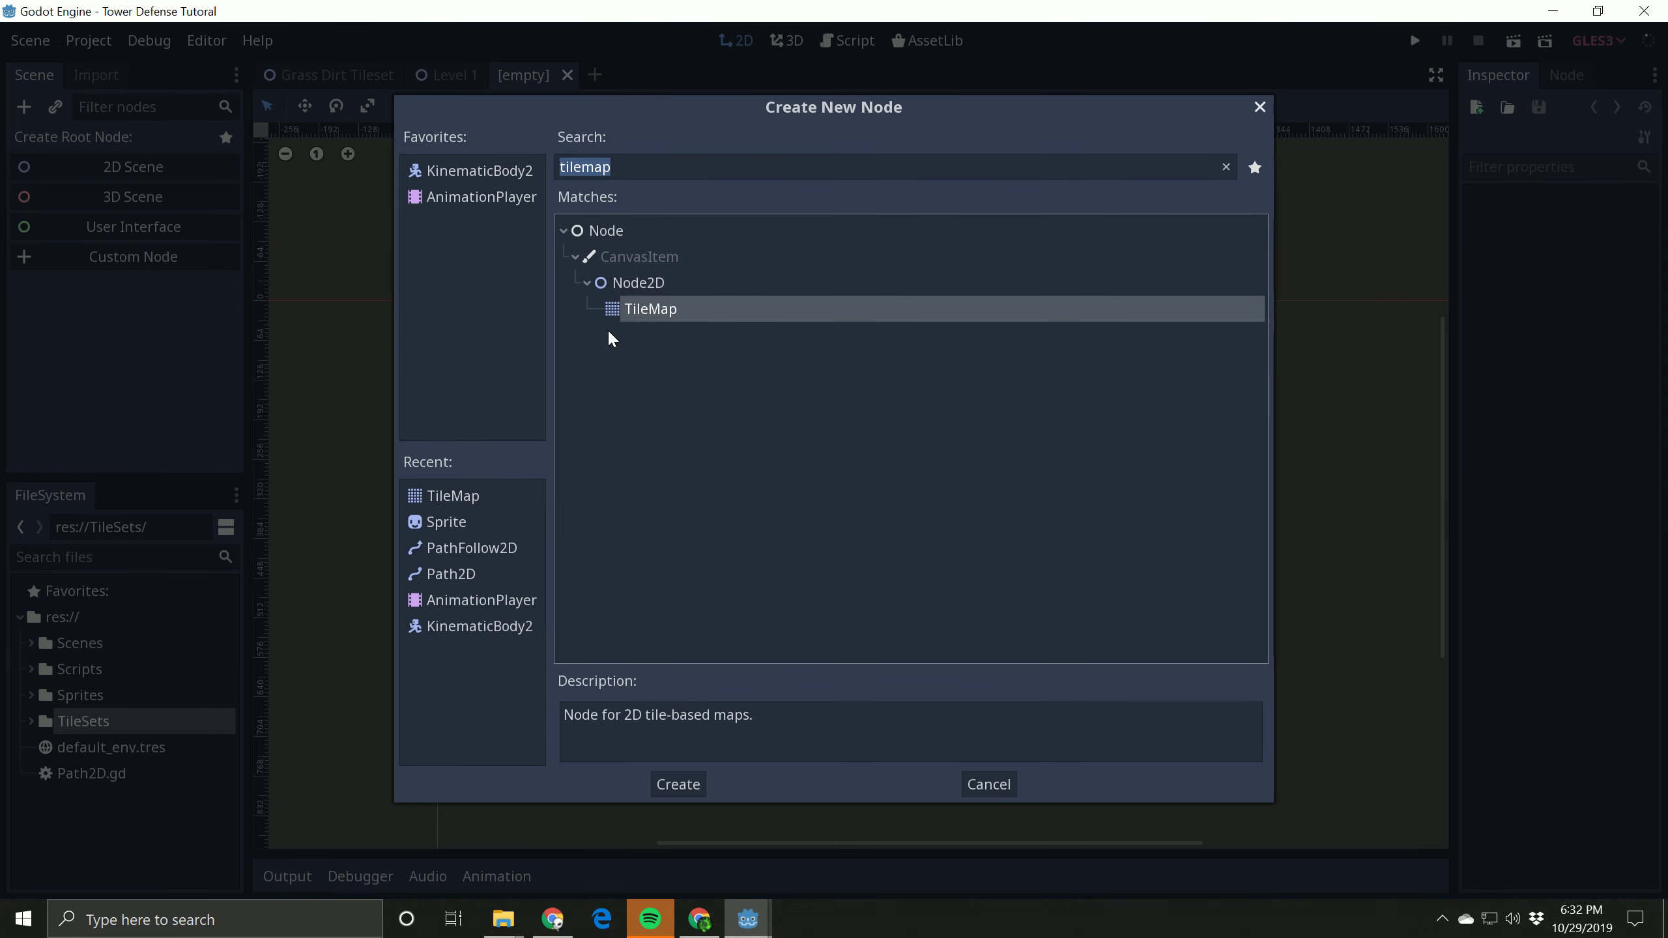
{"action": "left_click", "coordinate": [686, 785]}
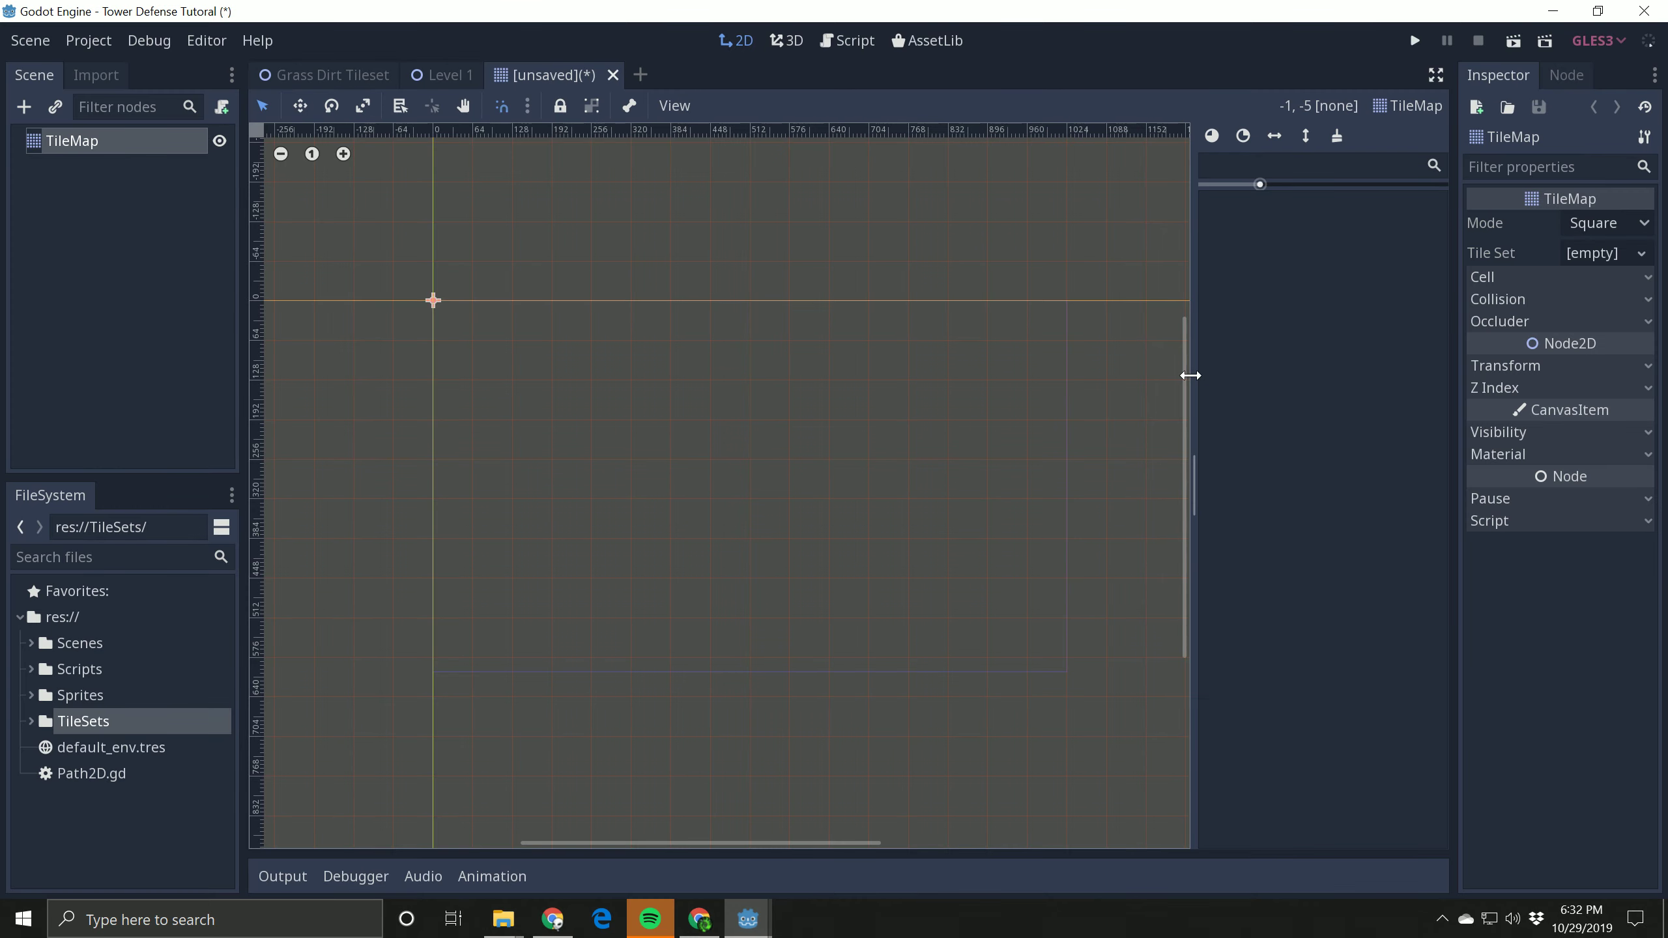
Step: Assign a new TileSet to the TileMap and open it in the expanded TileSet editor
{"action": "scroll", "coordinate": [1181, 347], "scroll_direction": "up", "scroll_amount": 3}
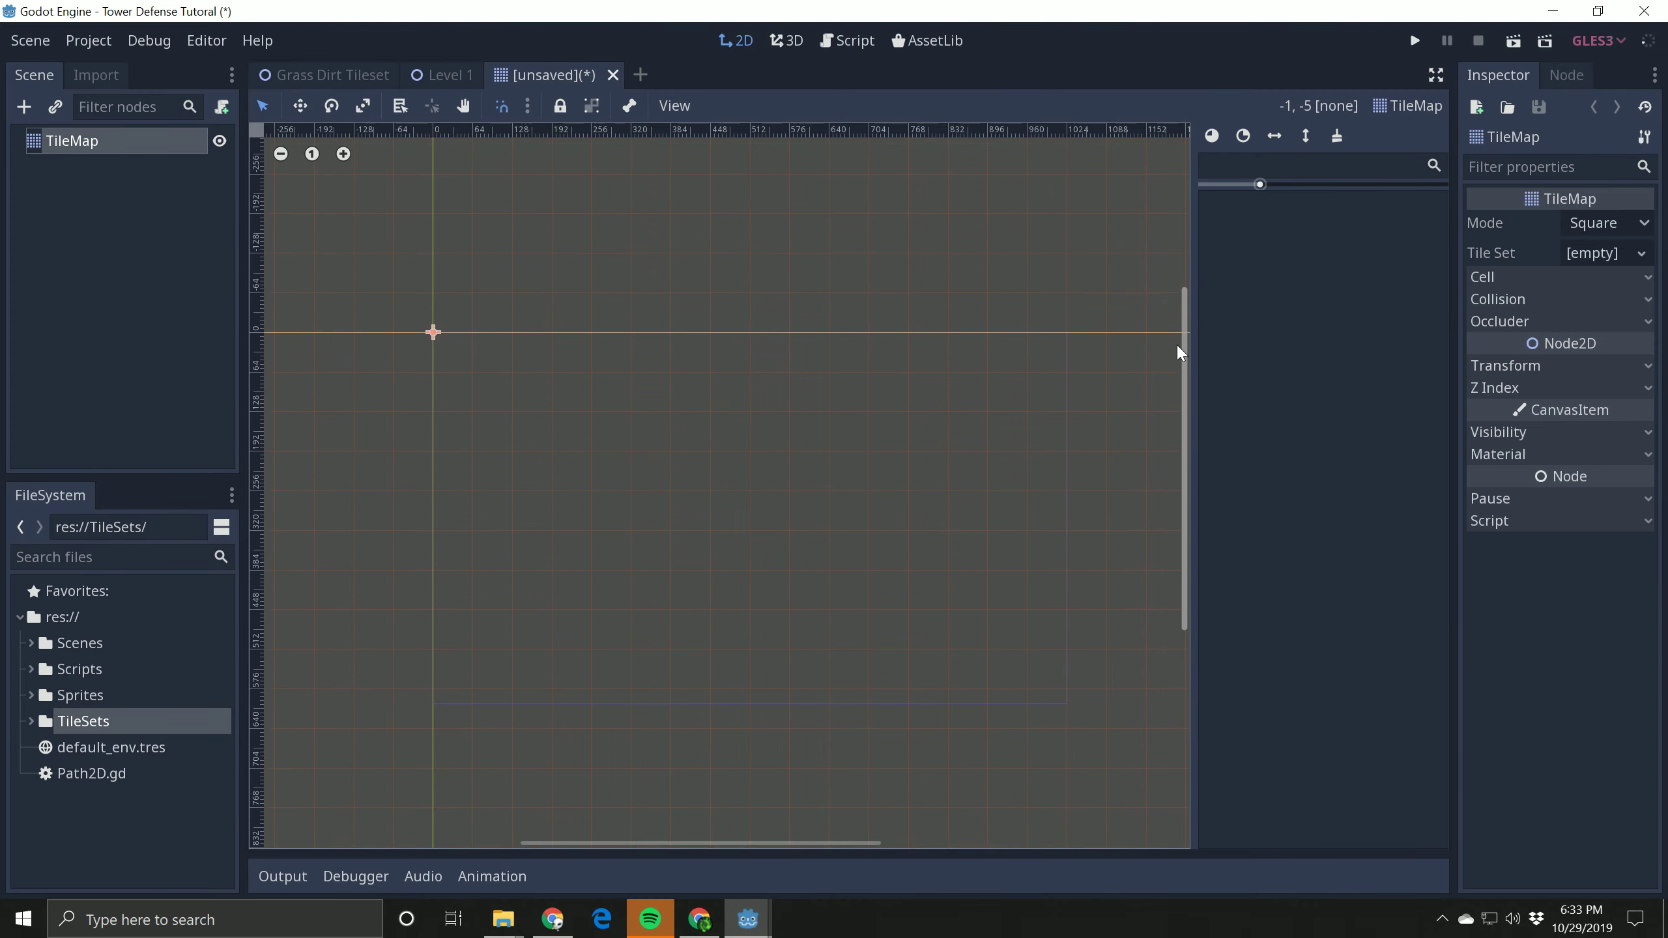
{"action": "left_click_drag", "start_coordinate": [1177, 345], "coordinate": [1177, 349]}
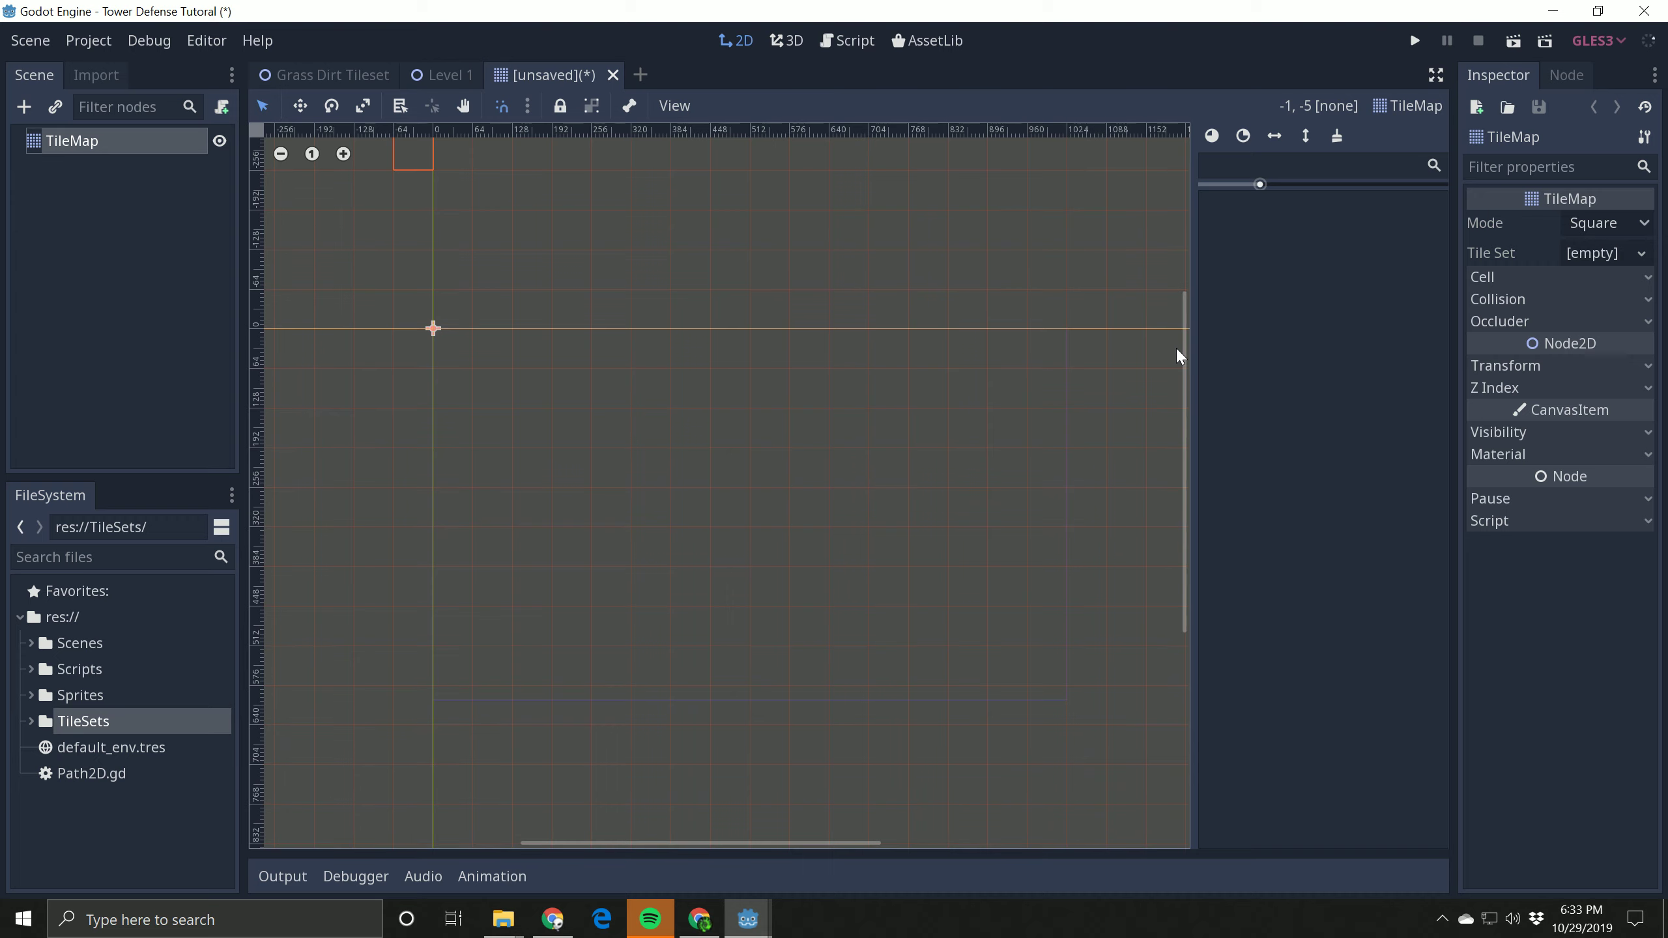
{"action": "left_click", "coordinate": [1640, 256]}
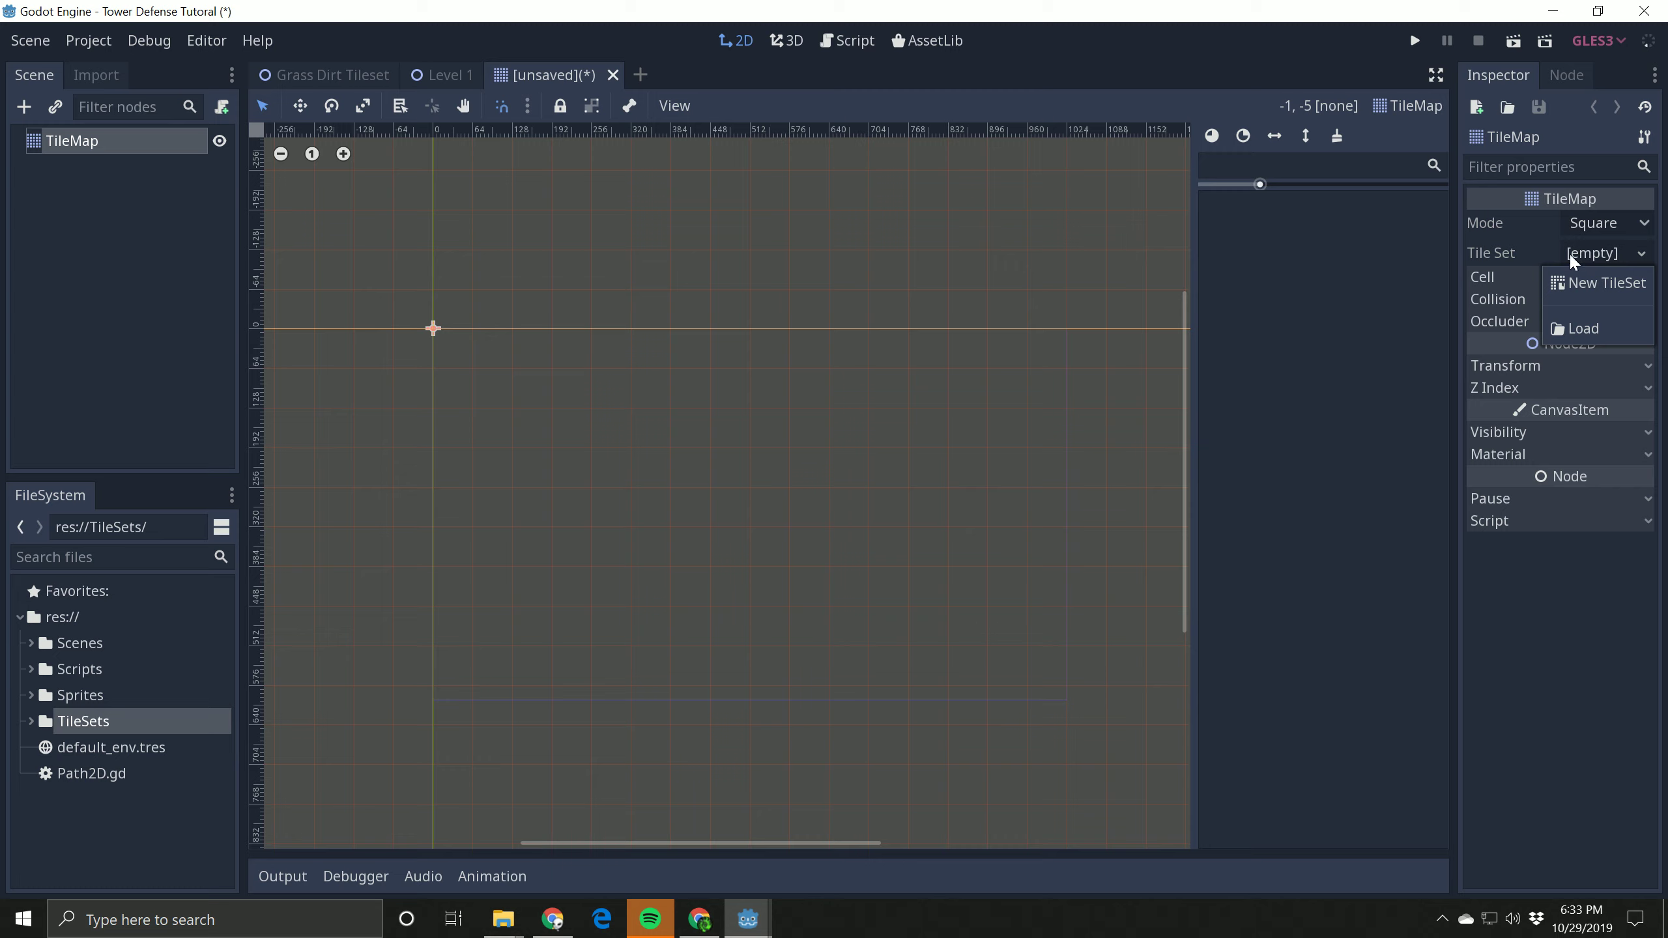
{"action": "left_click", "coordinate": [1593, 284]}
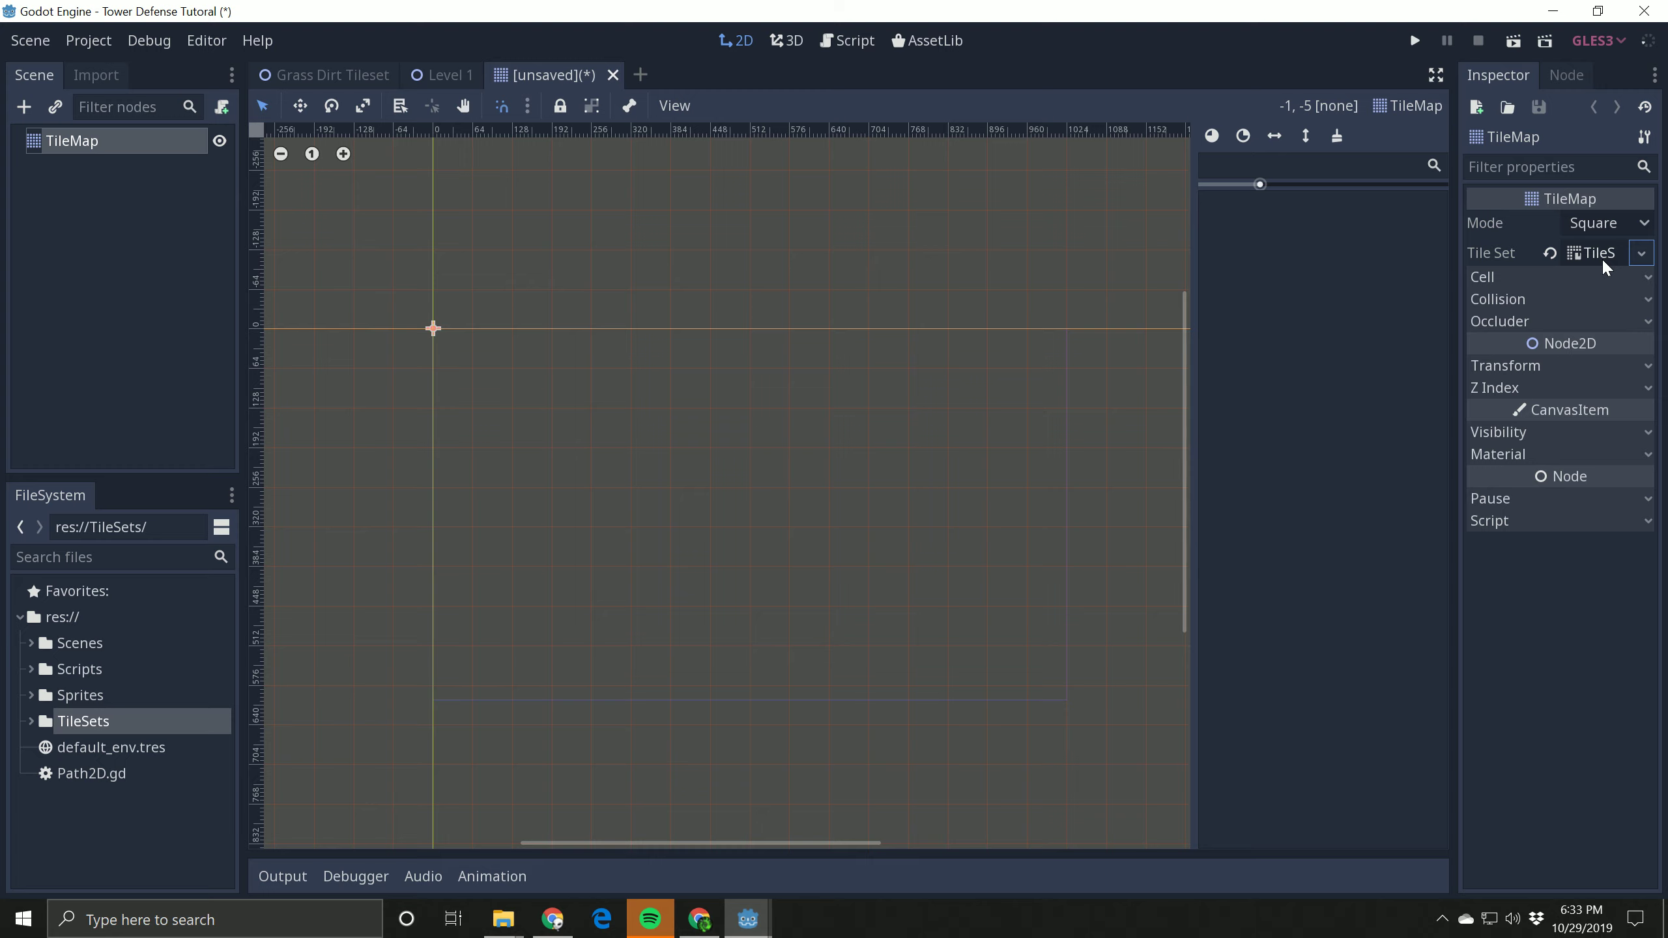
{"action": "left_click", "coordinate": [1589, 251]}
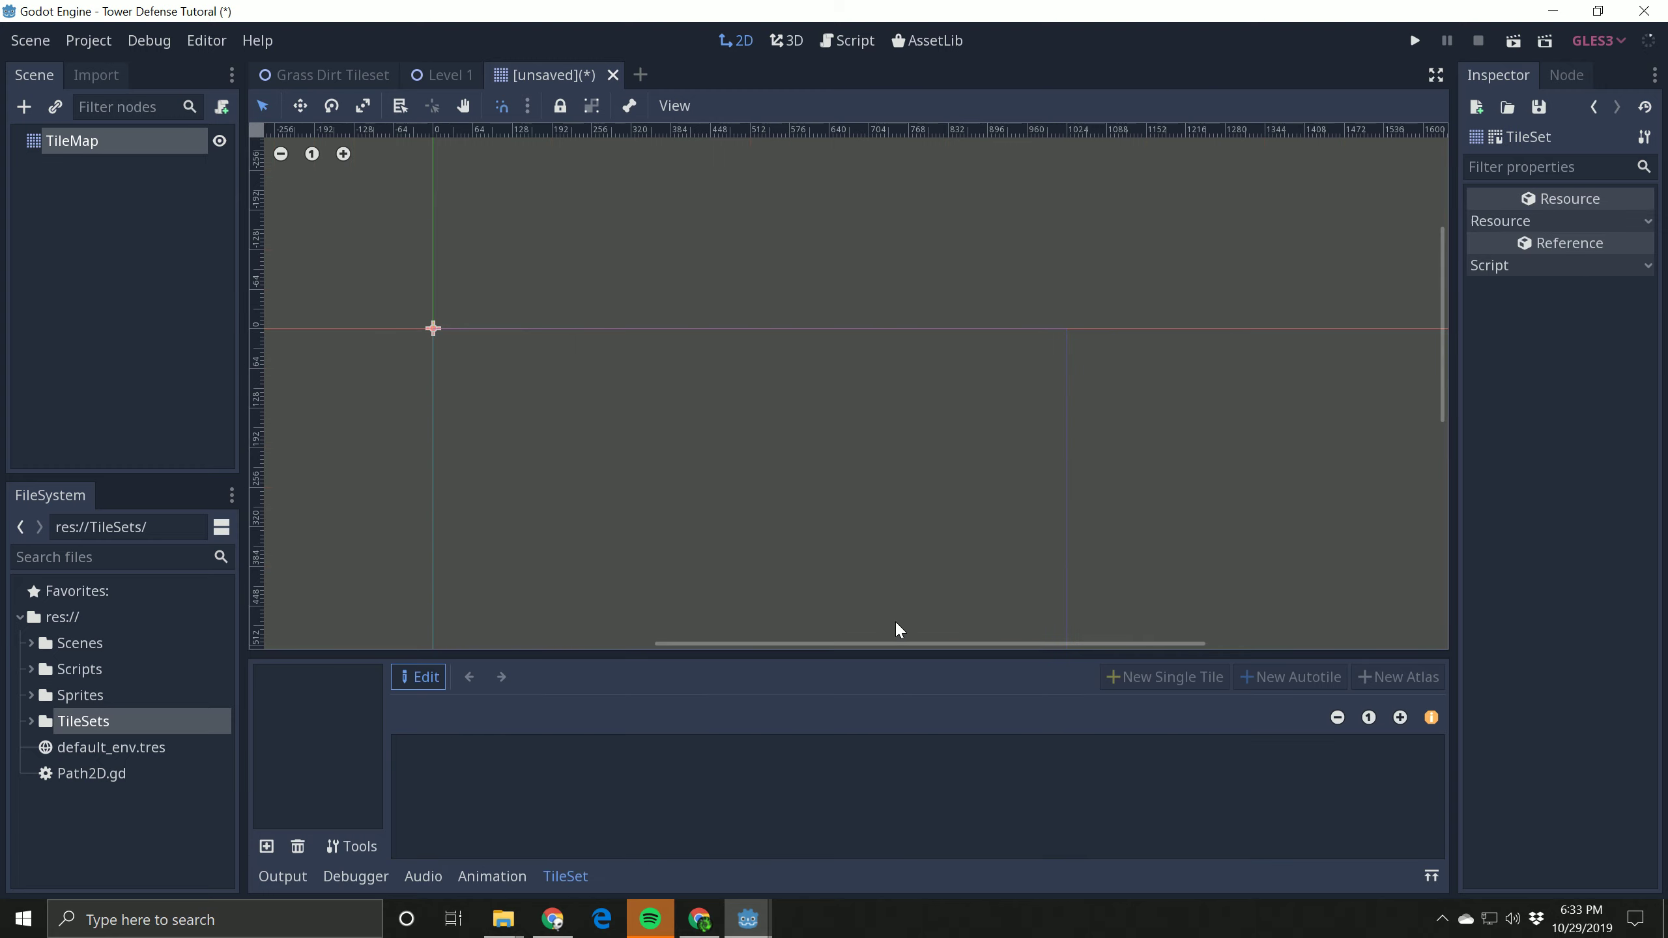
{"action": "left_click_drag", "start_coordinate": [903, 654], "coordinate": [935, 634]}
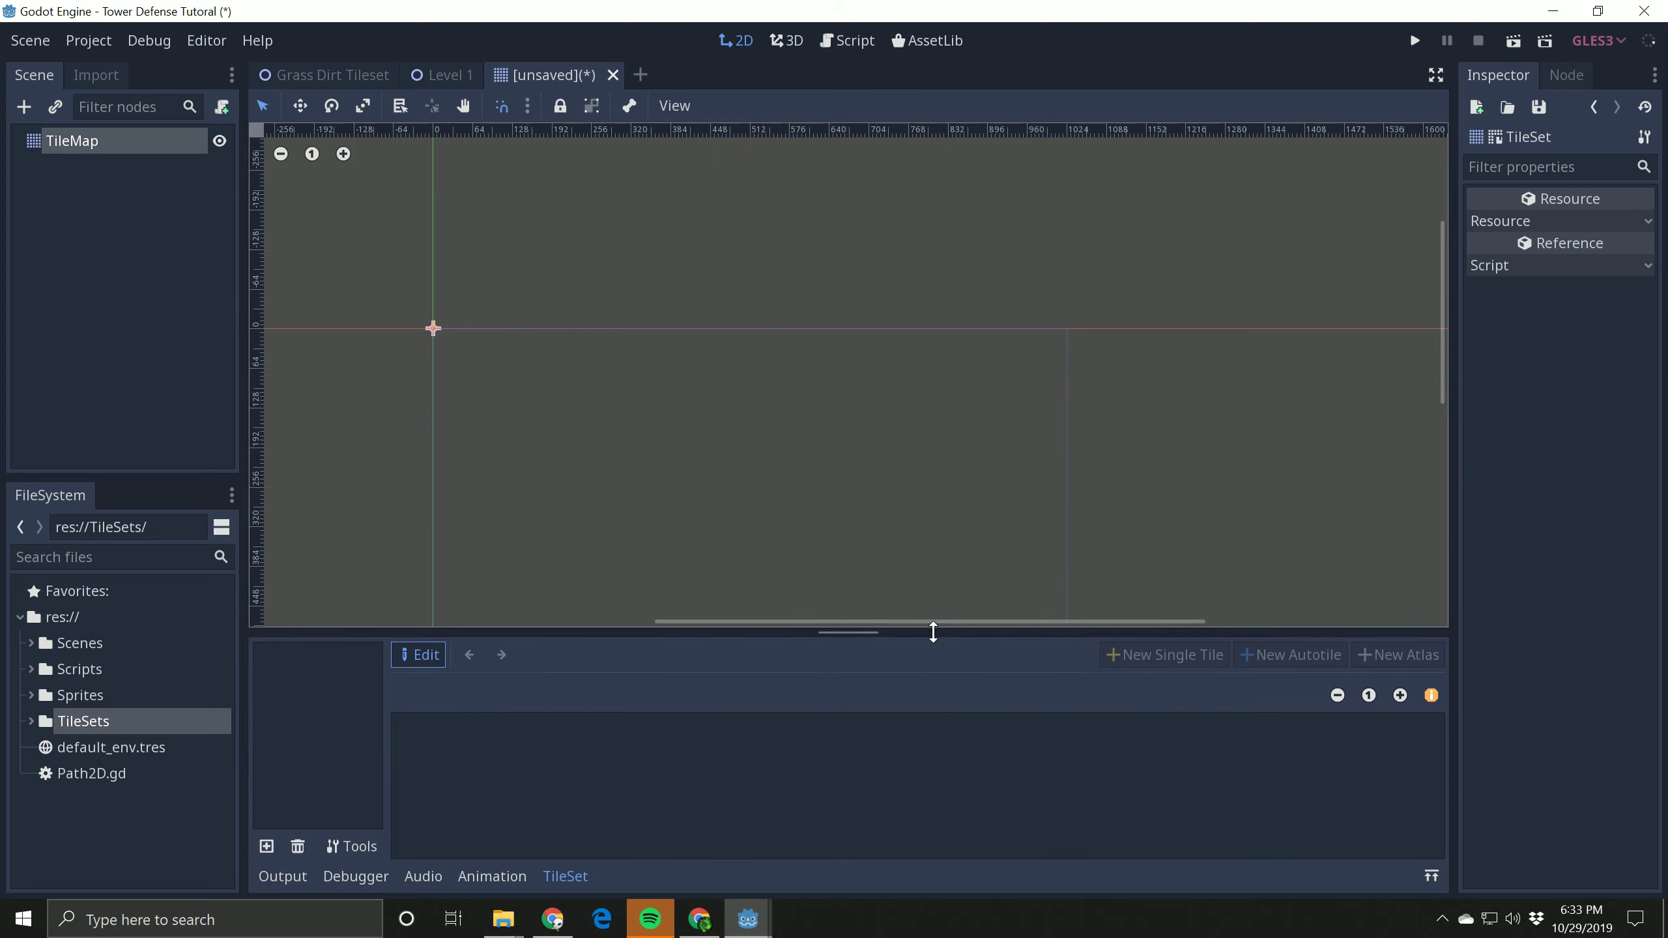
{"action": "left_click", "coordinate": [1432, 879]}
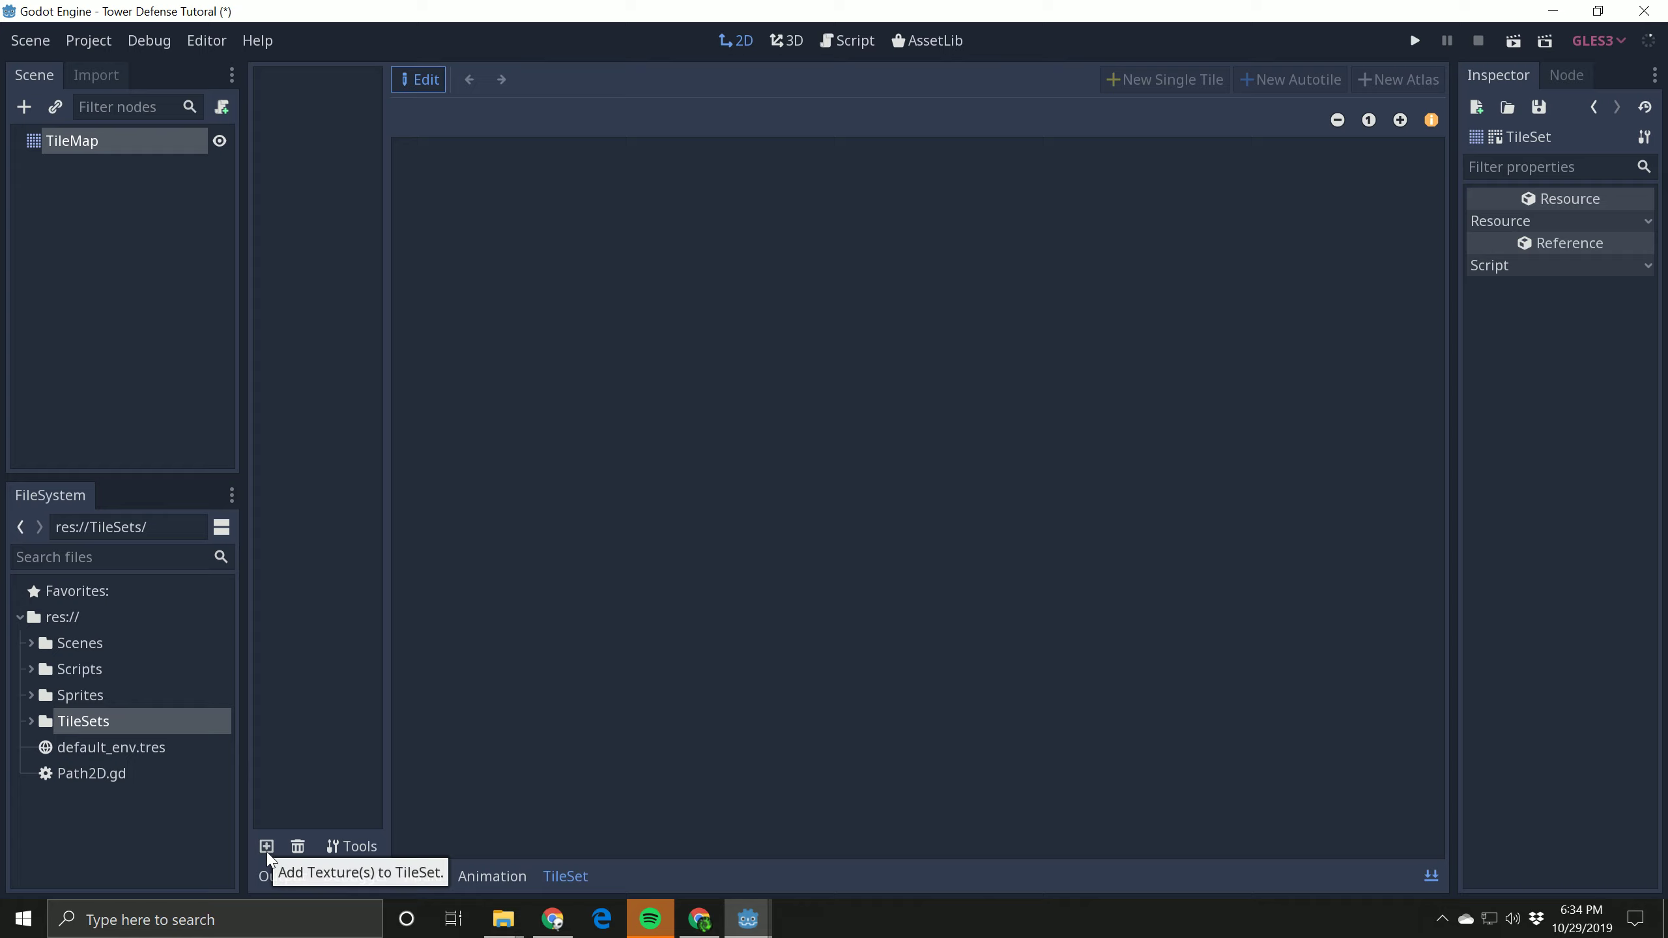
Step: Locate the towerDefense tilesheet image in the project's Sprites/Tiles folder
{"action": "left_click", "coordinate": [30, 669]}
{"action": "left_click", "coordinate": [31, 669]}
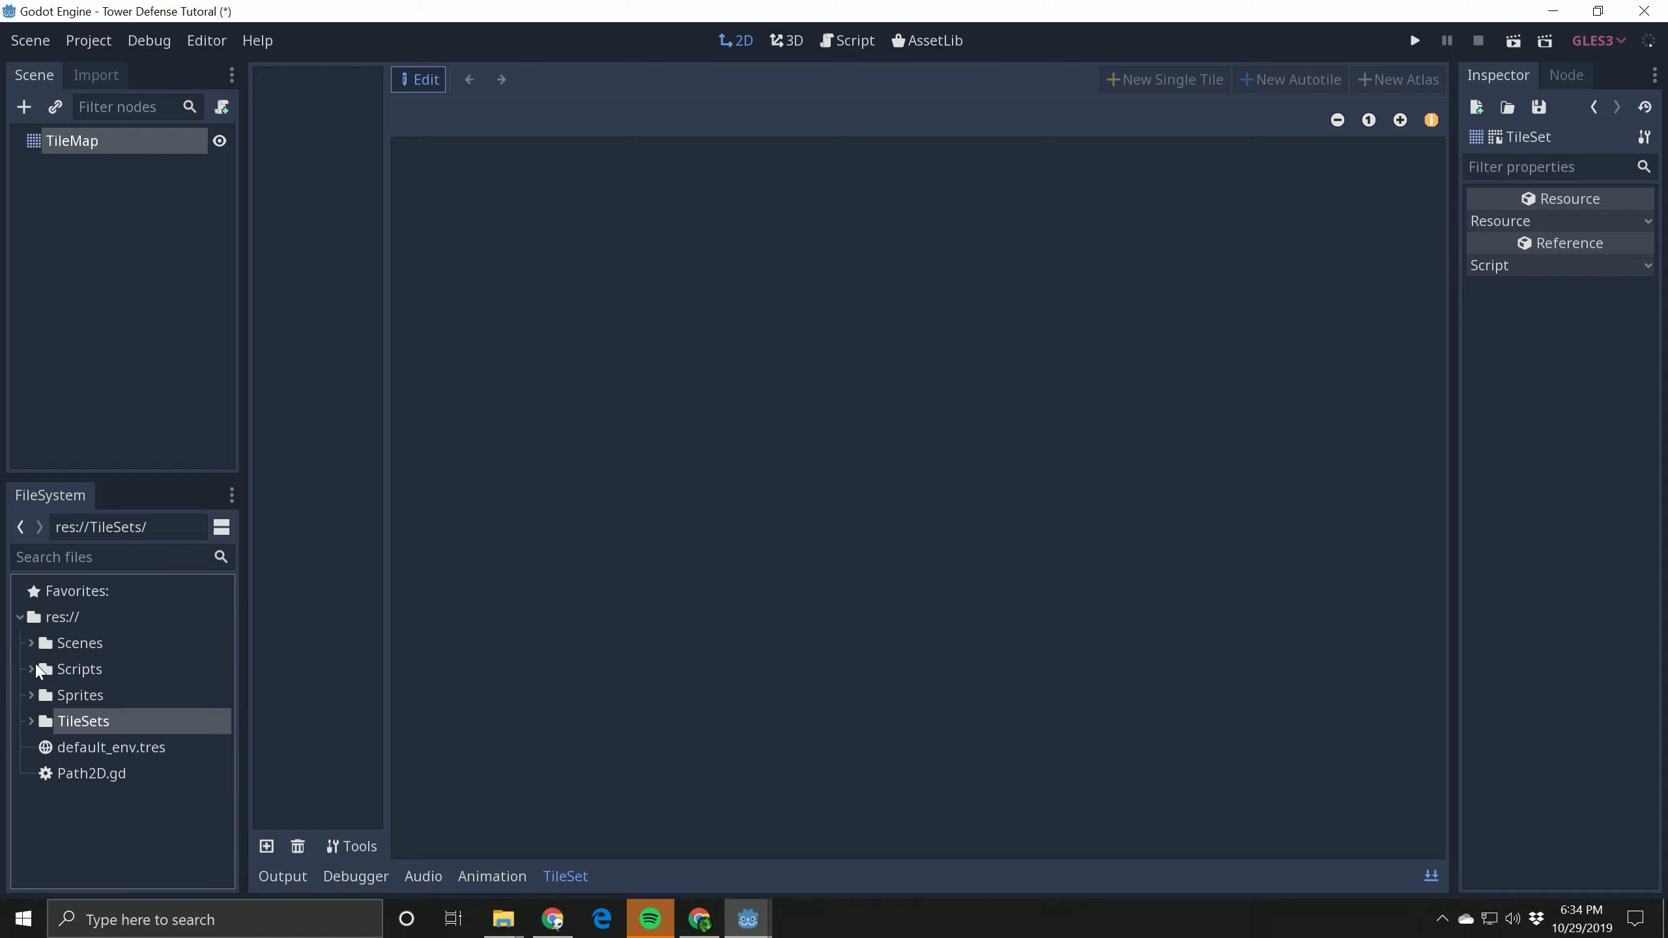
{"action": "left_click", "coordinate": [32, 697]}
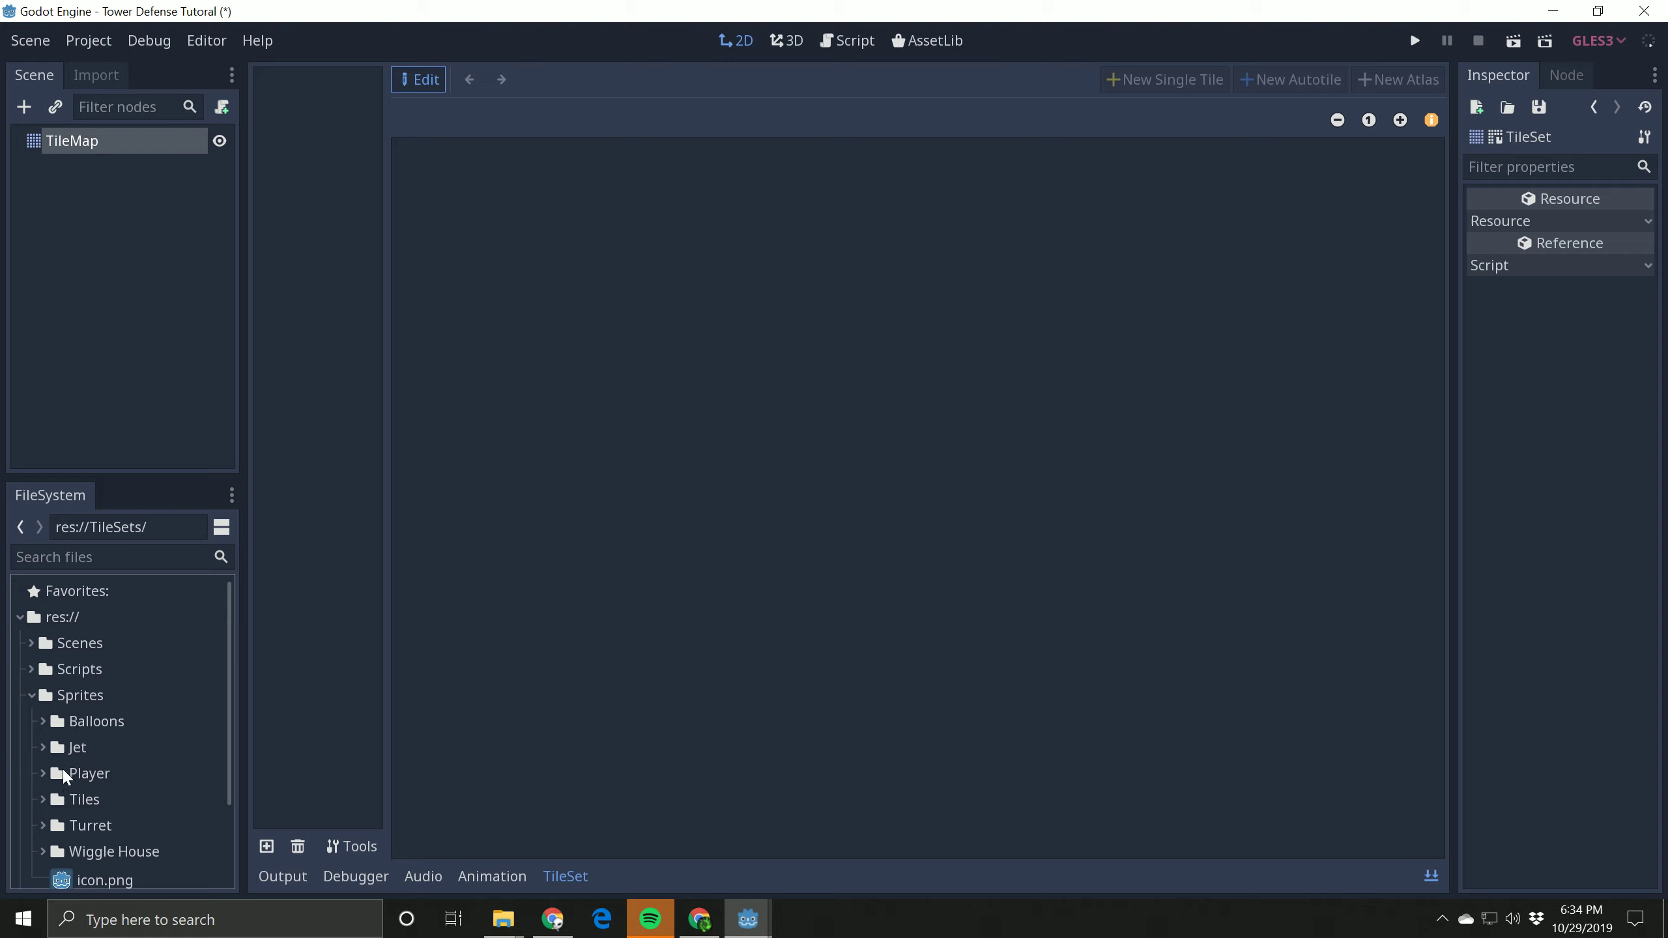
{"action": "left_click", "coordinate": [45, 799]}
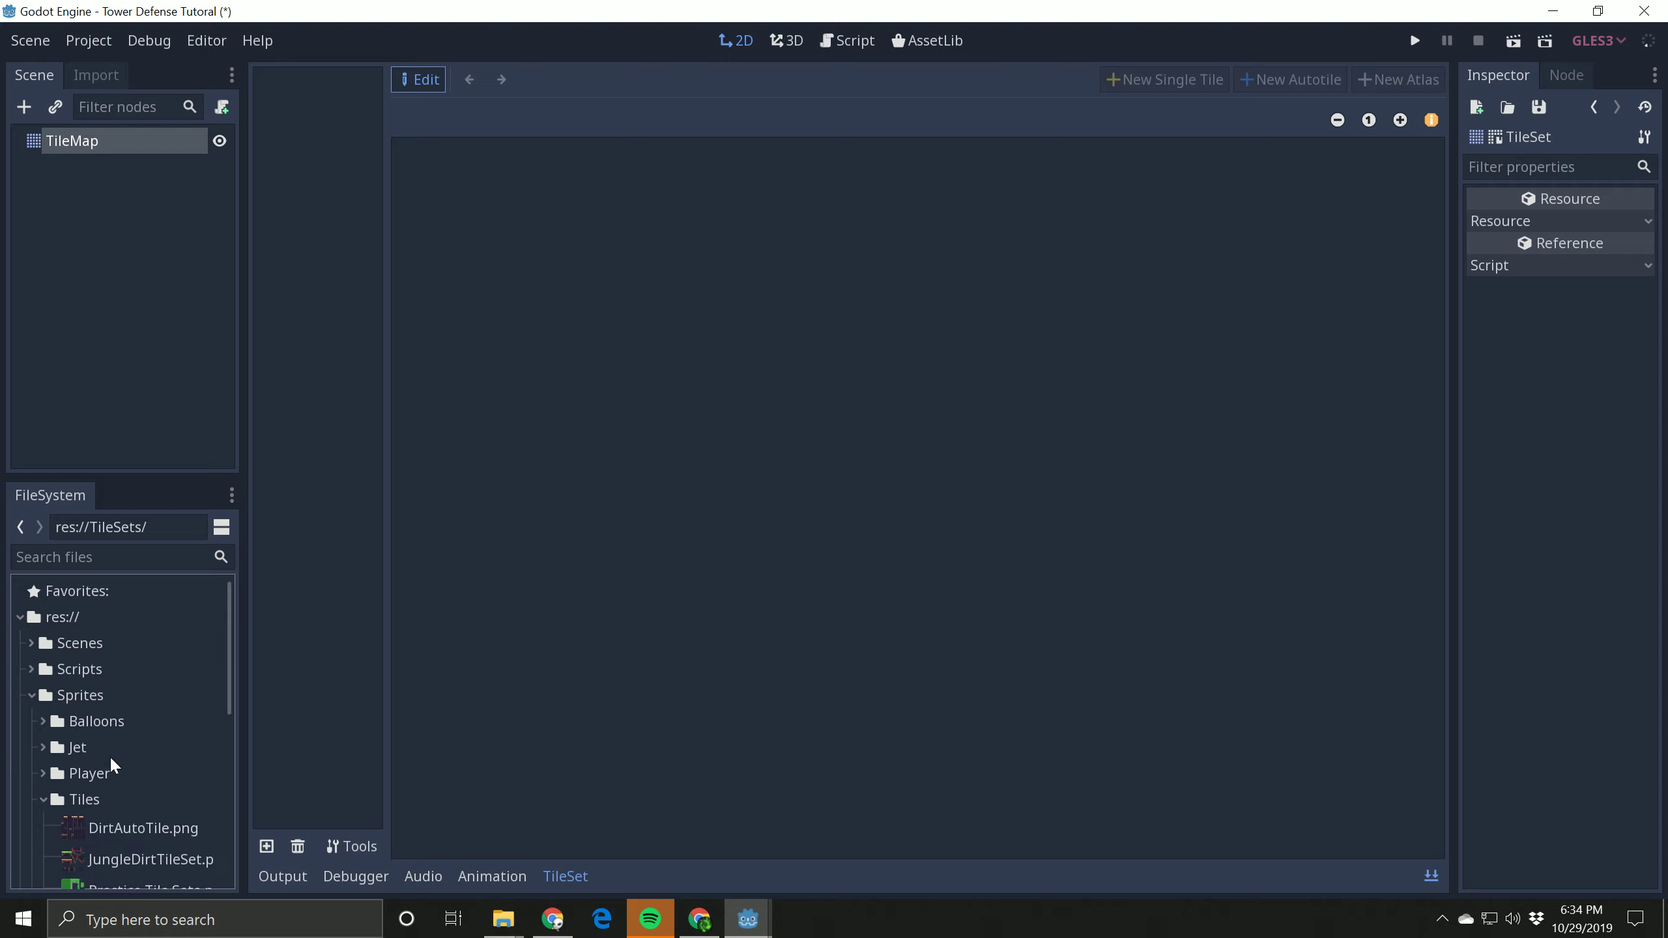
{"action": "scroll", "coordinate": [118, 759], "scroll_direction": "down", "scroll_amount": 5}
{"action": "left_click", "coordinate": [151, 775]}
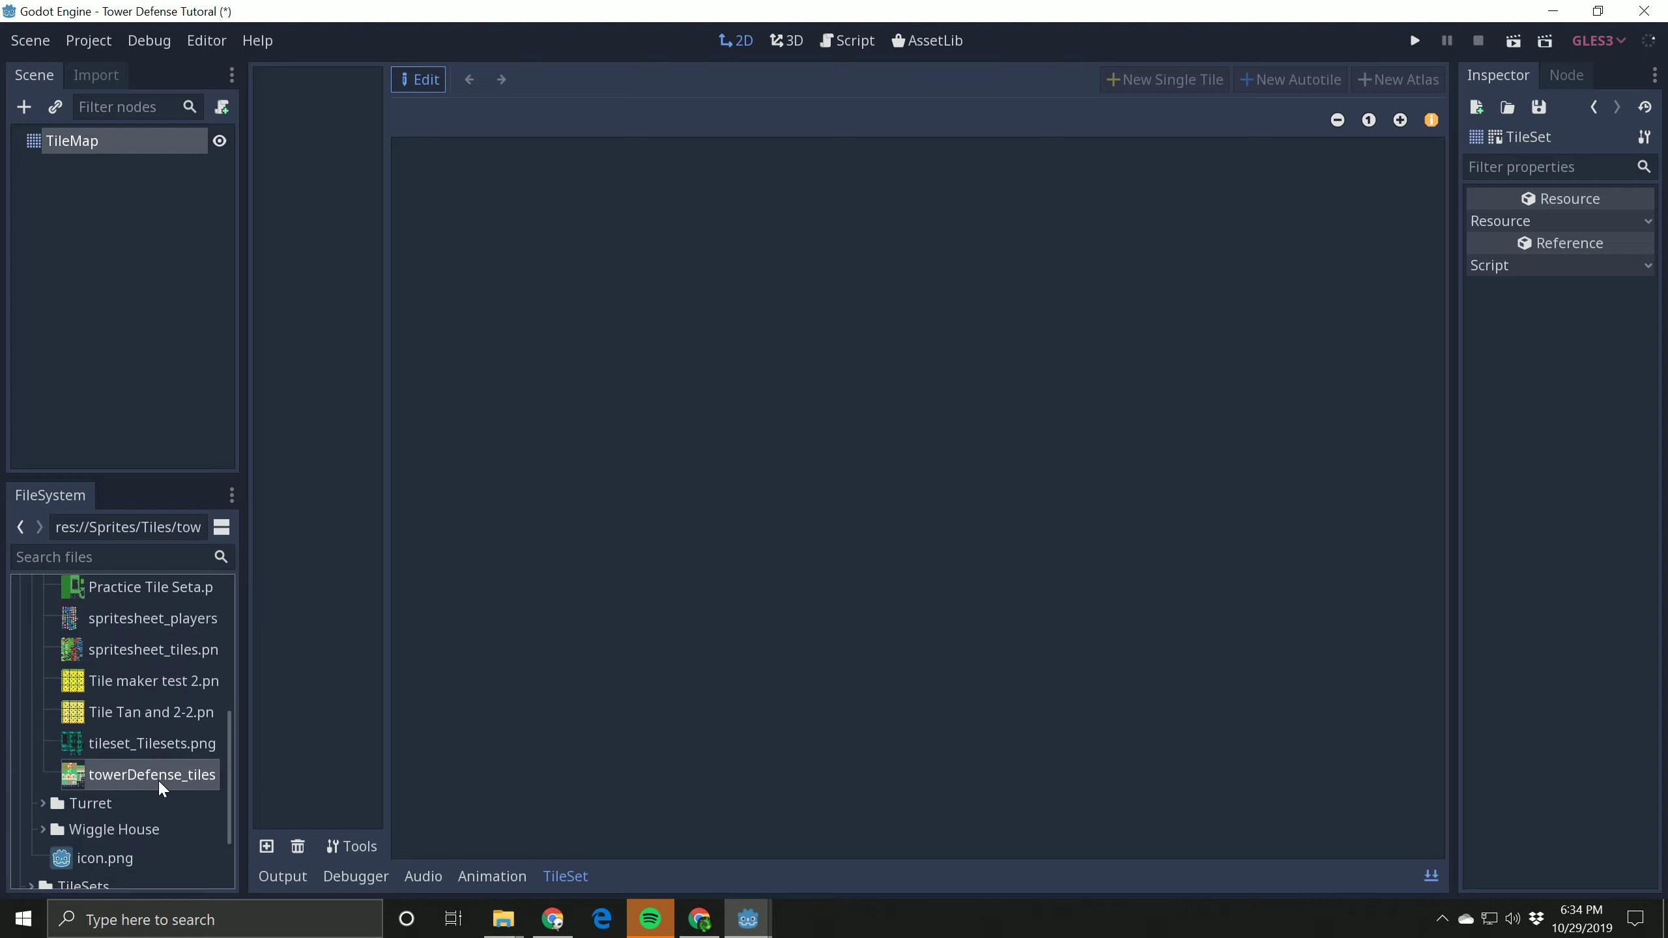
{"action": "left_click_drag", "start_coordinate": [155, 782], "coordinate": [214, 763]}
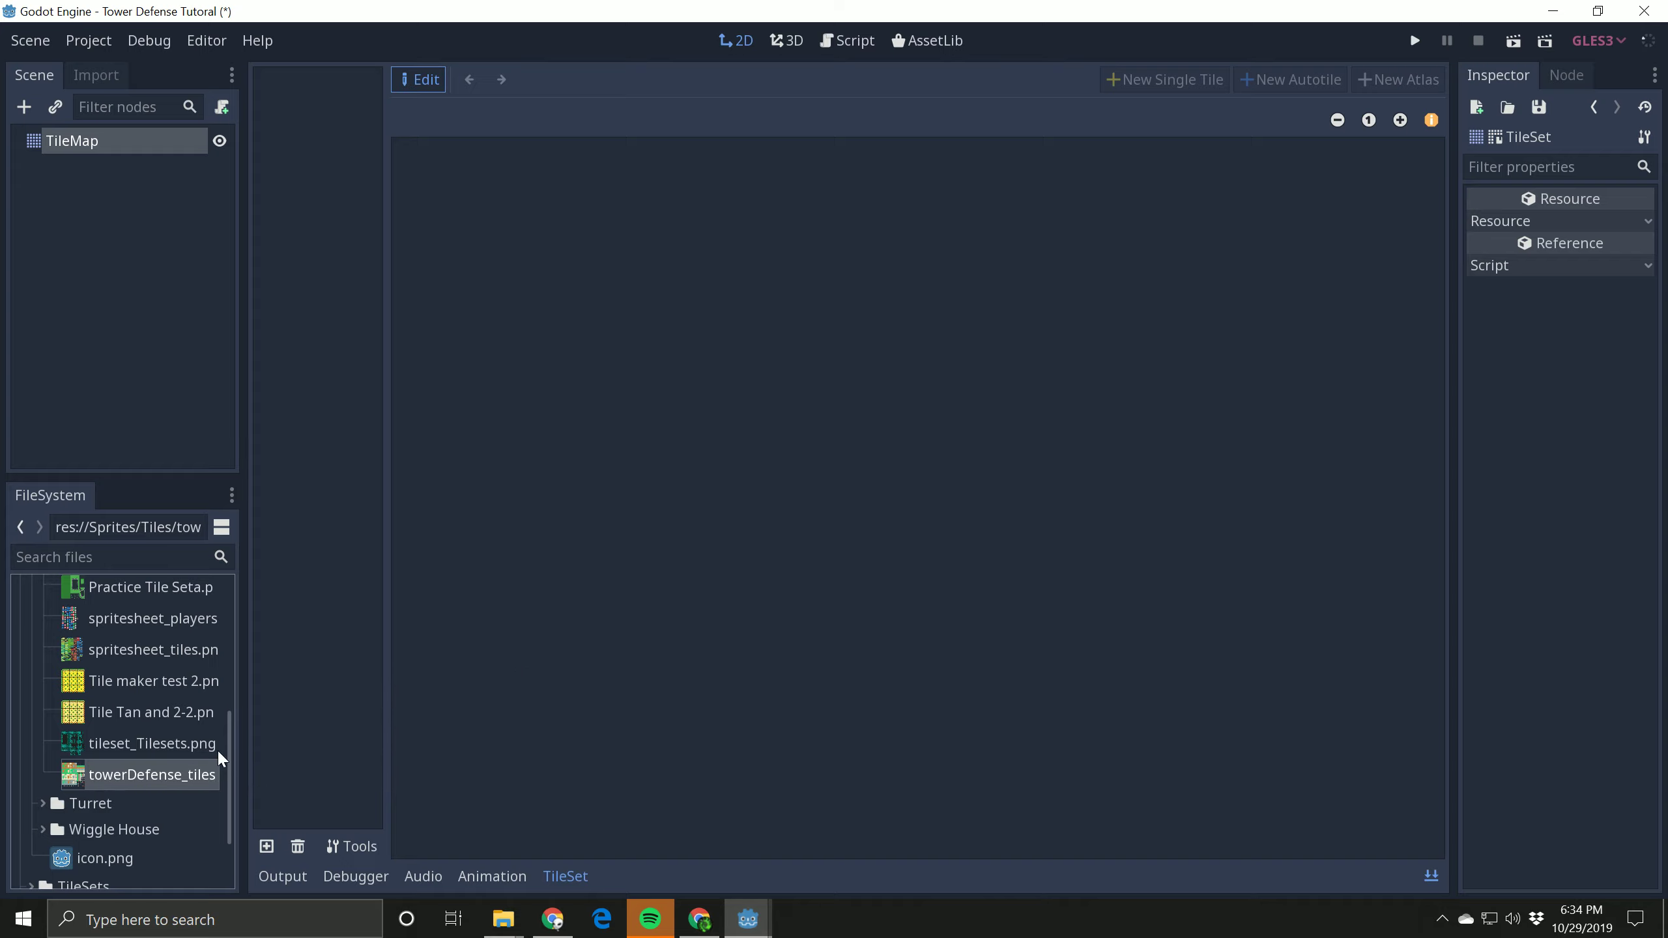
Step: Add the texture towerDefense_tilesheet.png from res://Sprites/Tiles to the TileSet
{"action": "left_click", "coordinate": [267, 847]}
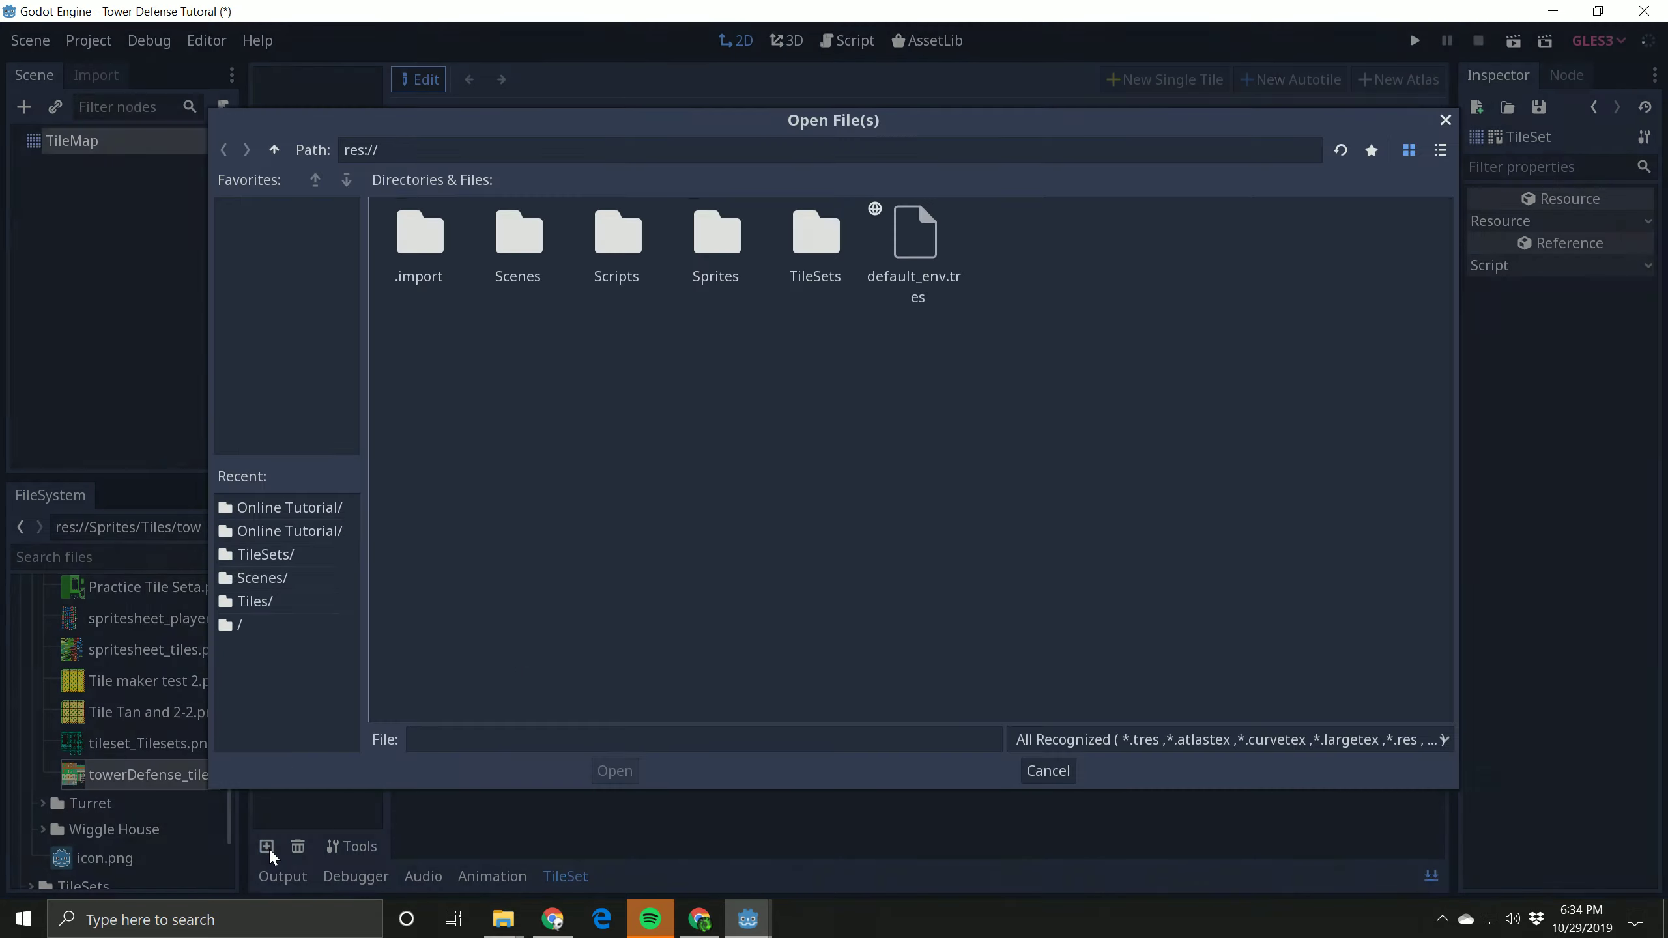
{"action": "double_click", "coordinate": [717, 253]}
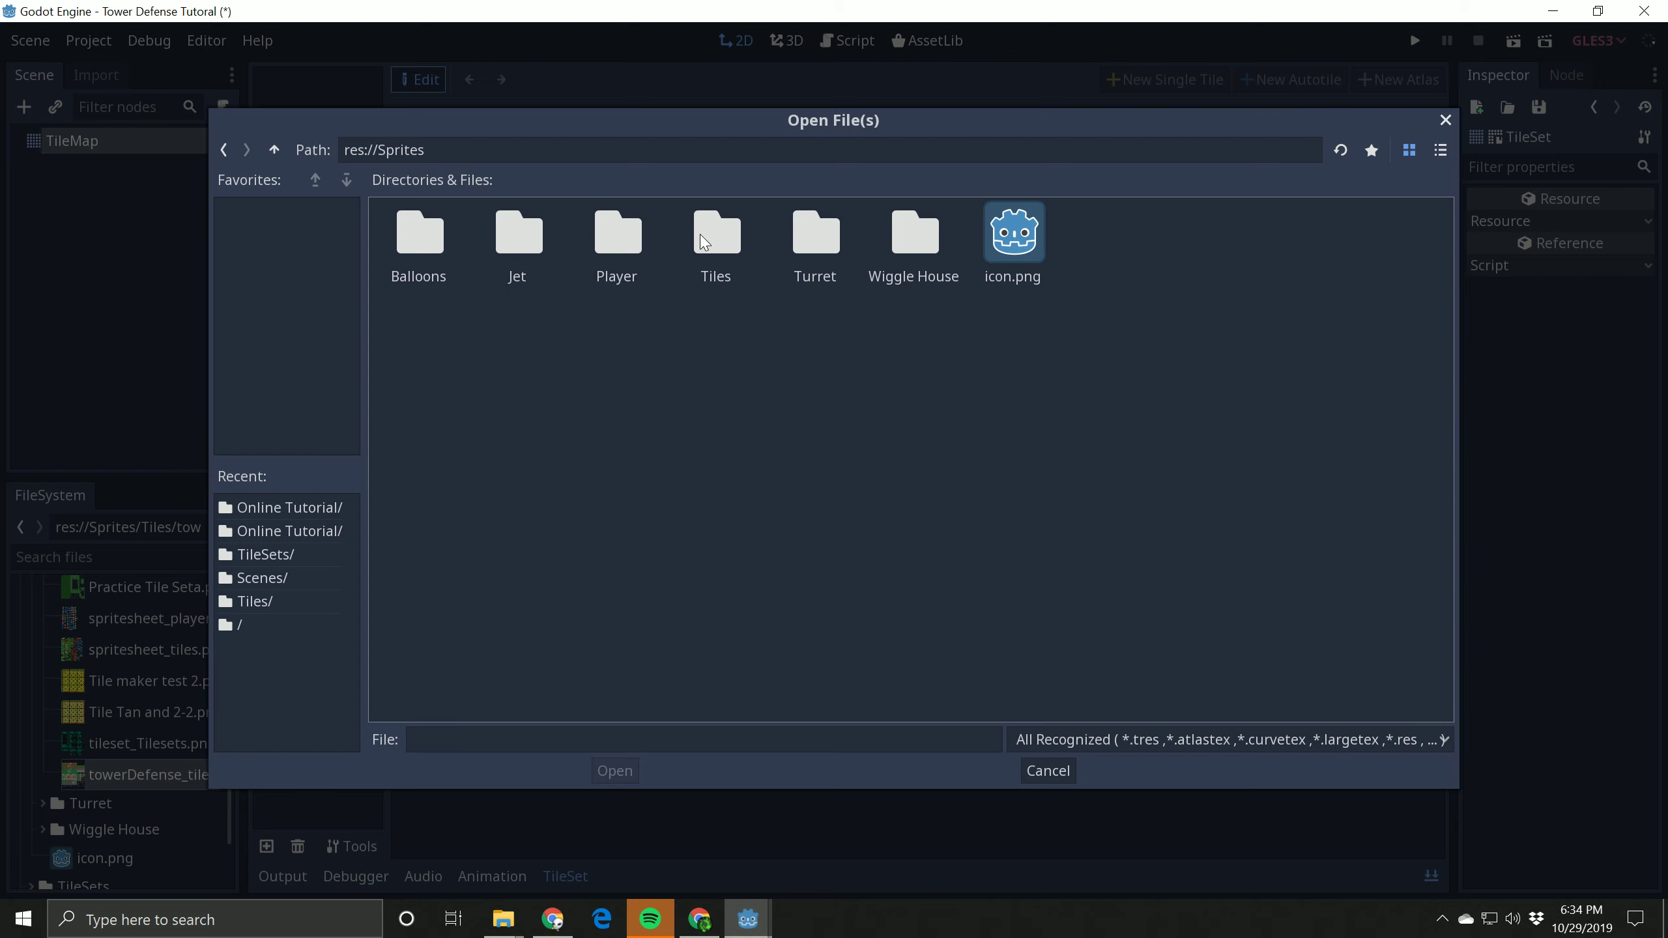
{"action": "double_click", "coordinate": [709, 243]}
{"action": "left_click", "coordinate": [1227, 236]}
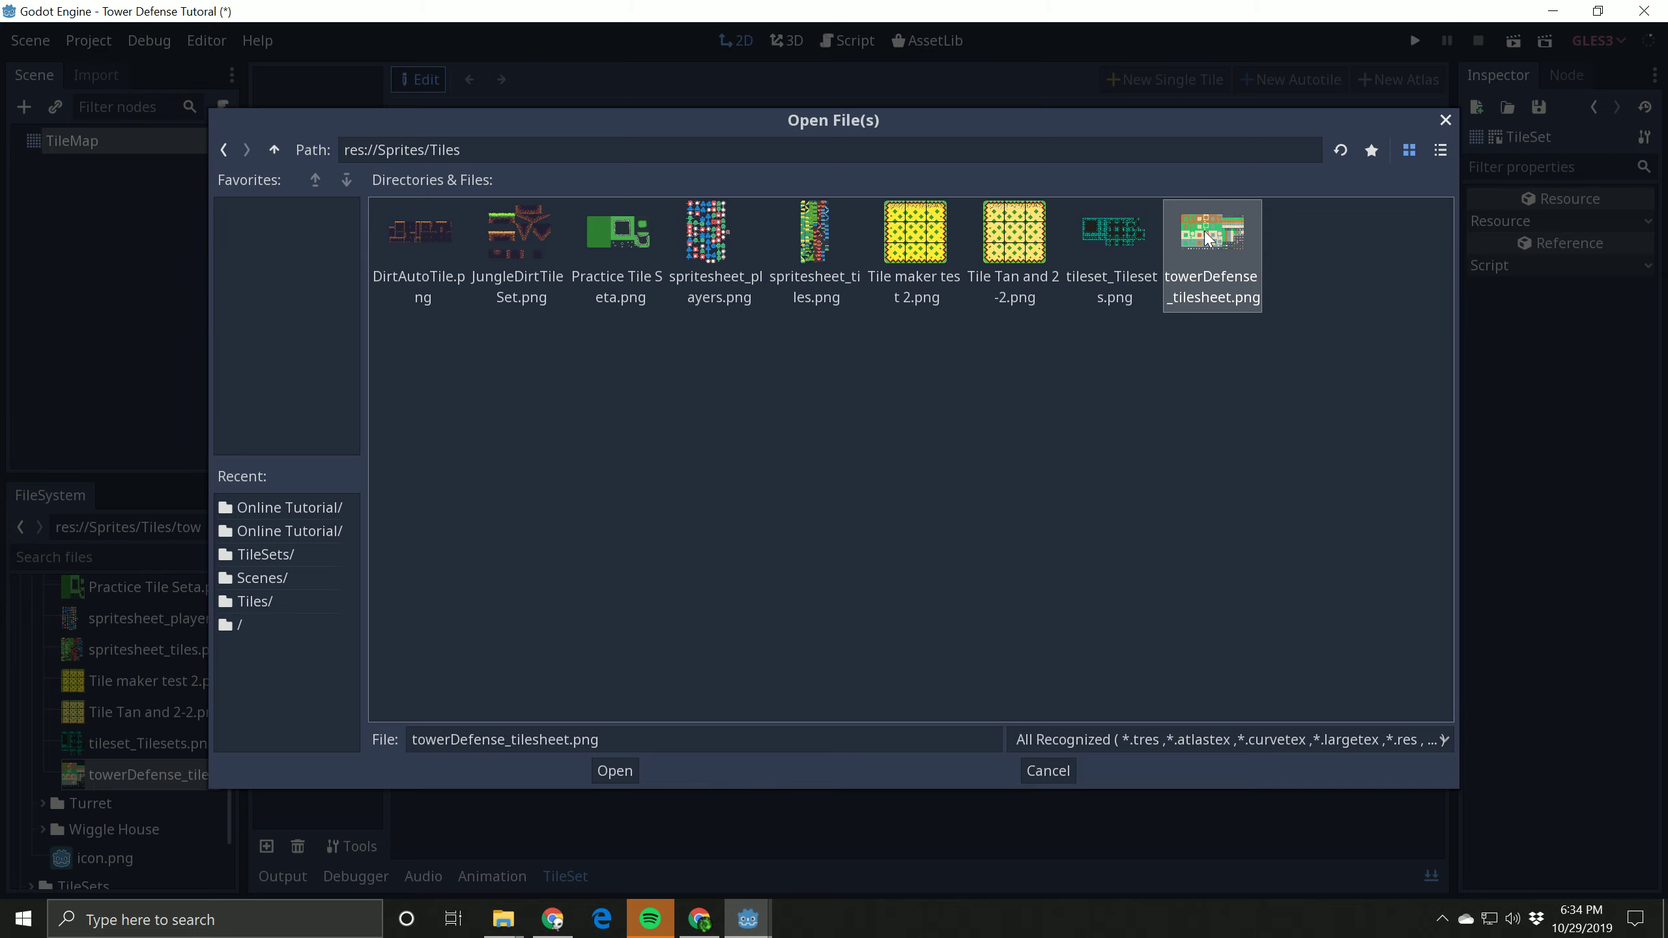
{"action": "left_click", "coordinate": [614, 771]}
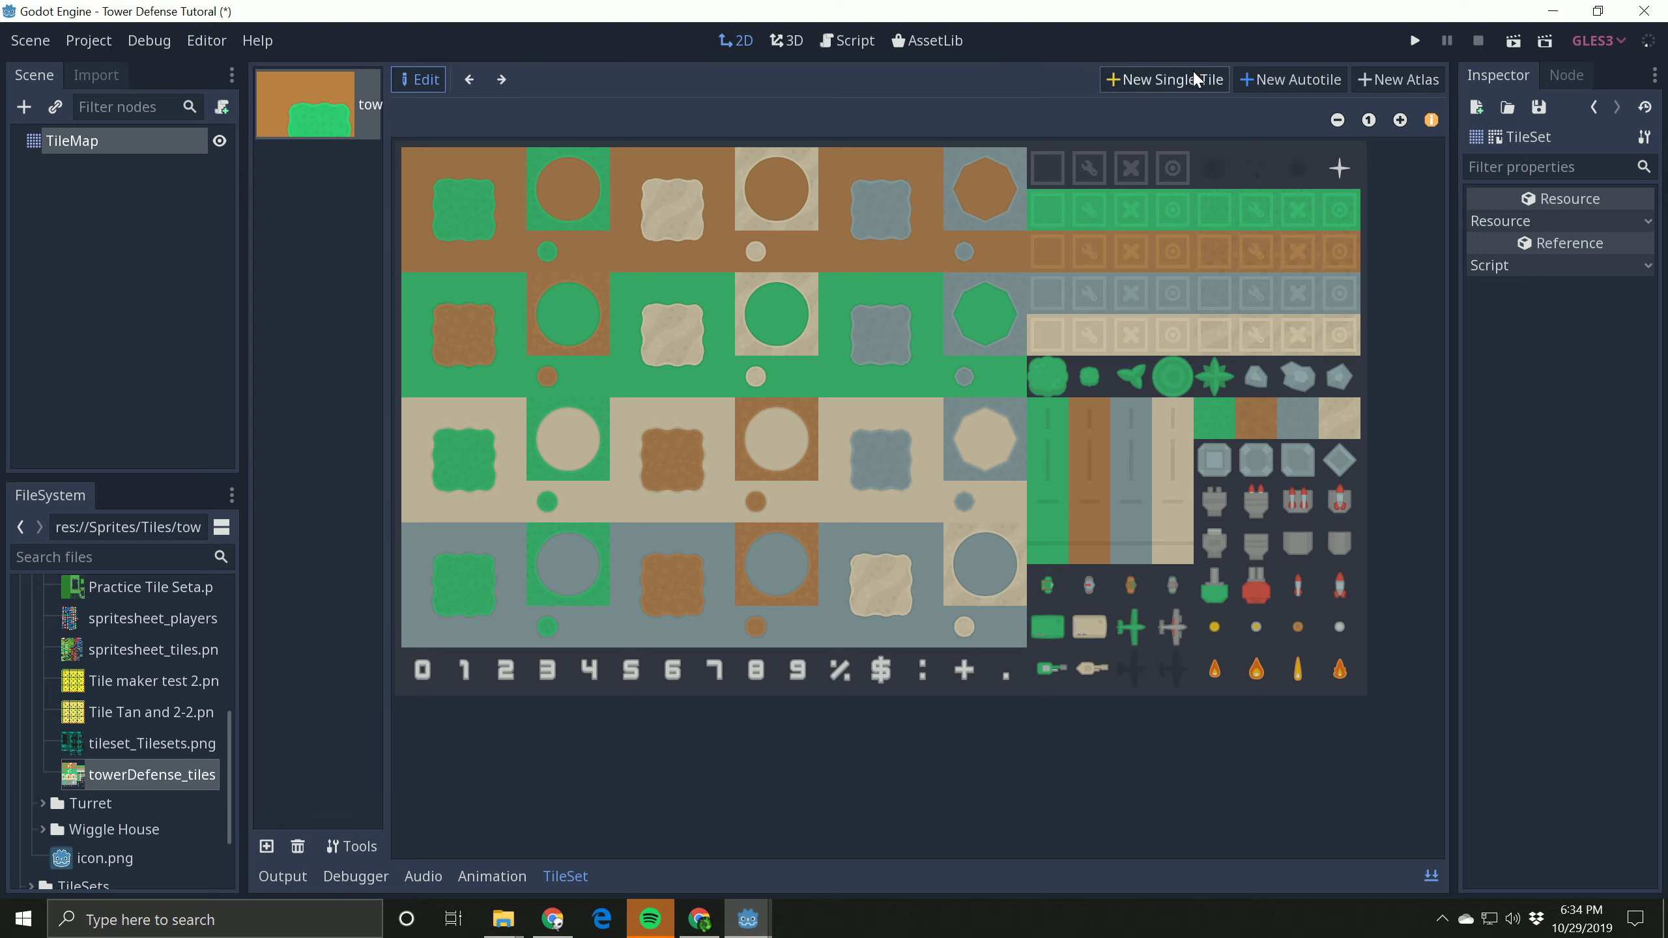
Step: Draw a freehand single-tile region across the small green dot in the first brown area of the tilesheet
{"action": "left_click", "coordinate": [1169, 79]}
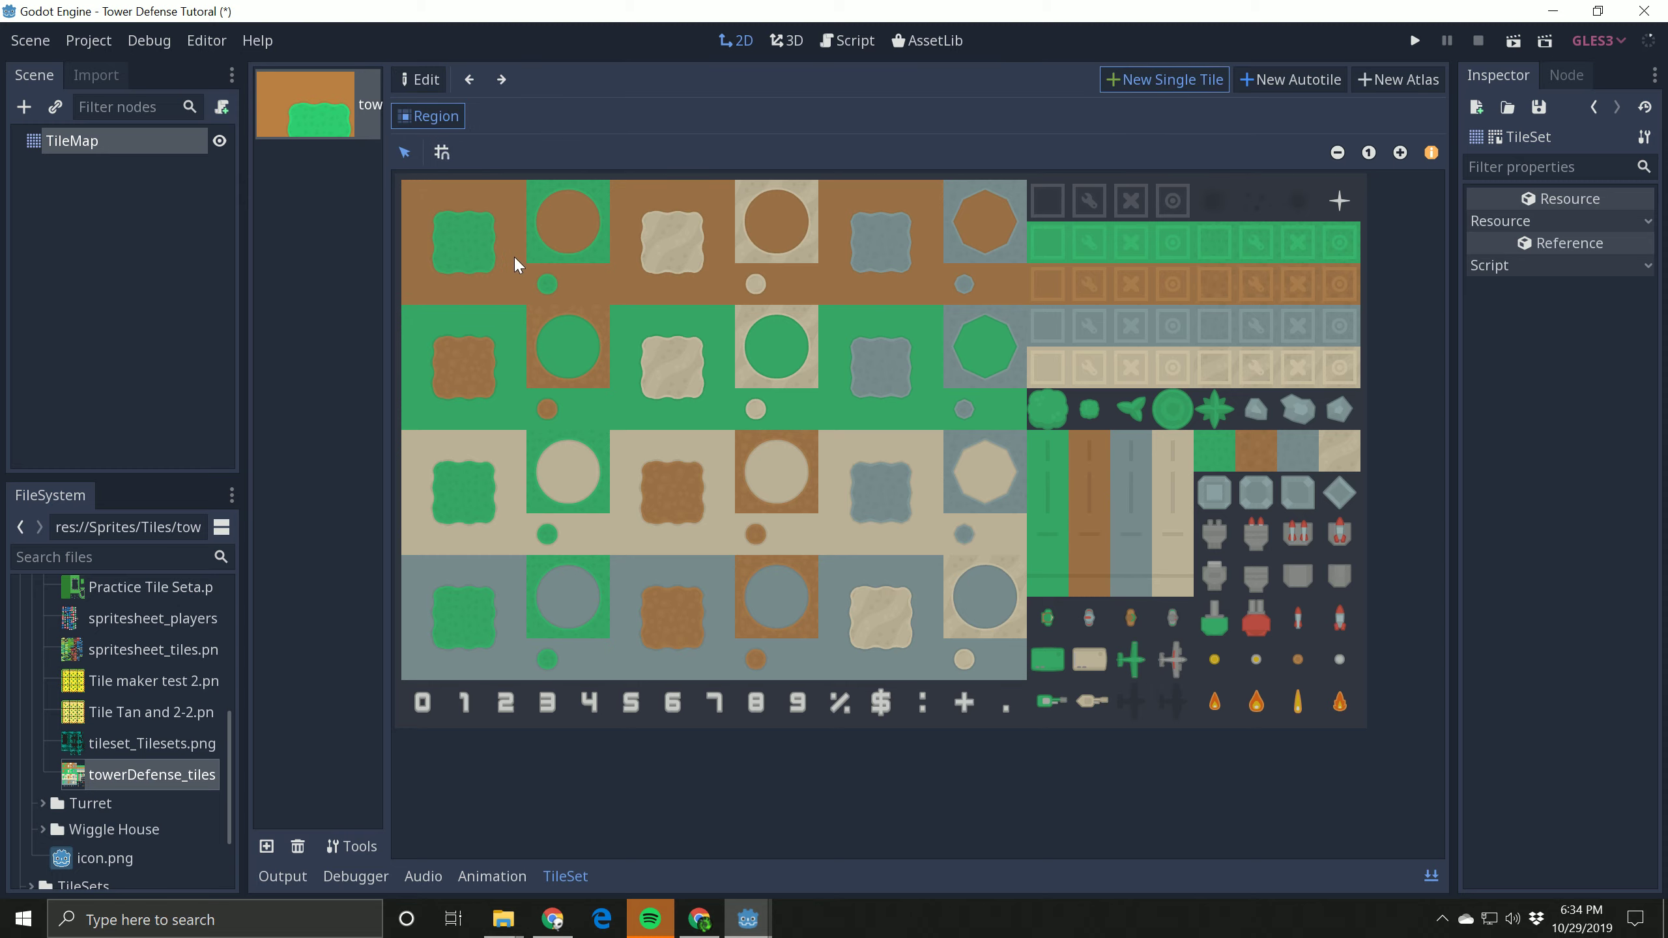
{"action": "left_click_drag", "start_coordinate": [545, 275], "coordinate": [600, 304]}
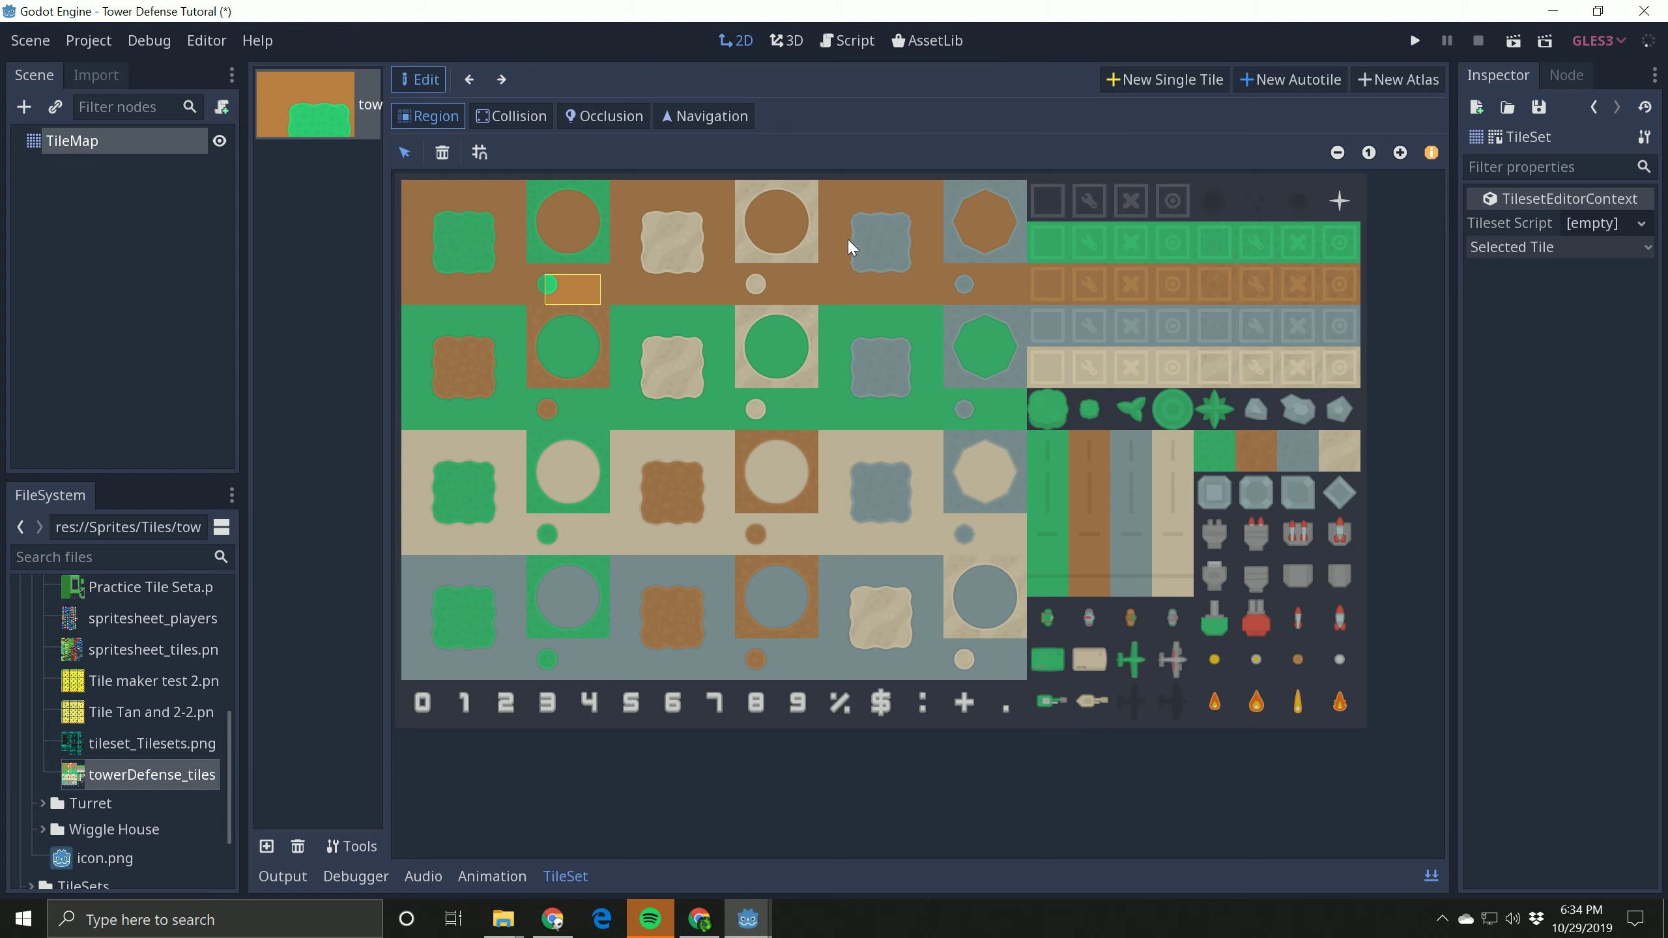
Step: Enable grid snapping for the tilesheet and set the snap step to 64 by 64
{"action": "left_click", "coordinate": [481, 156]}
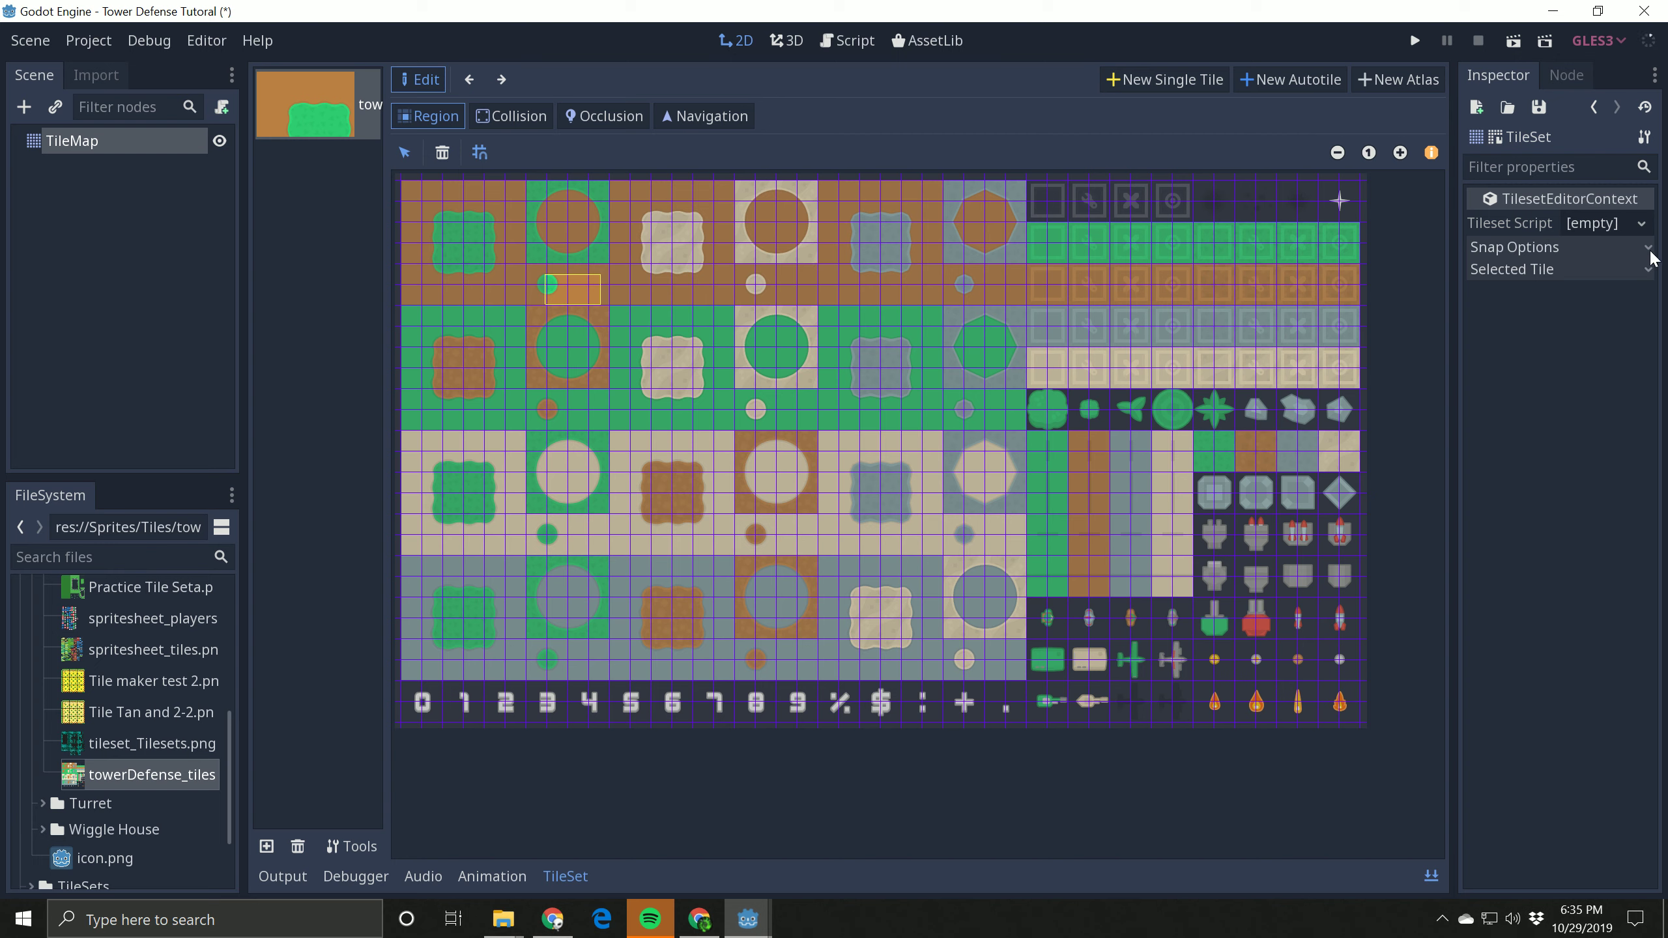
{"action": "left_click", "coordinate": [1630, 247]}
{"action": "left_click", "coordinate": [1607, 330]}
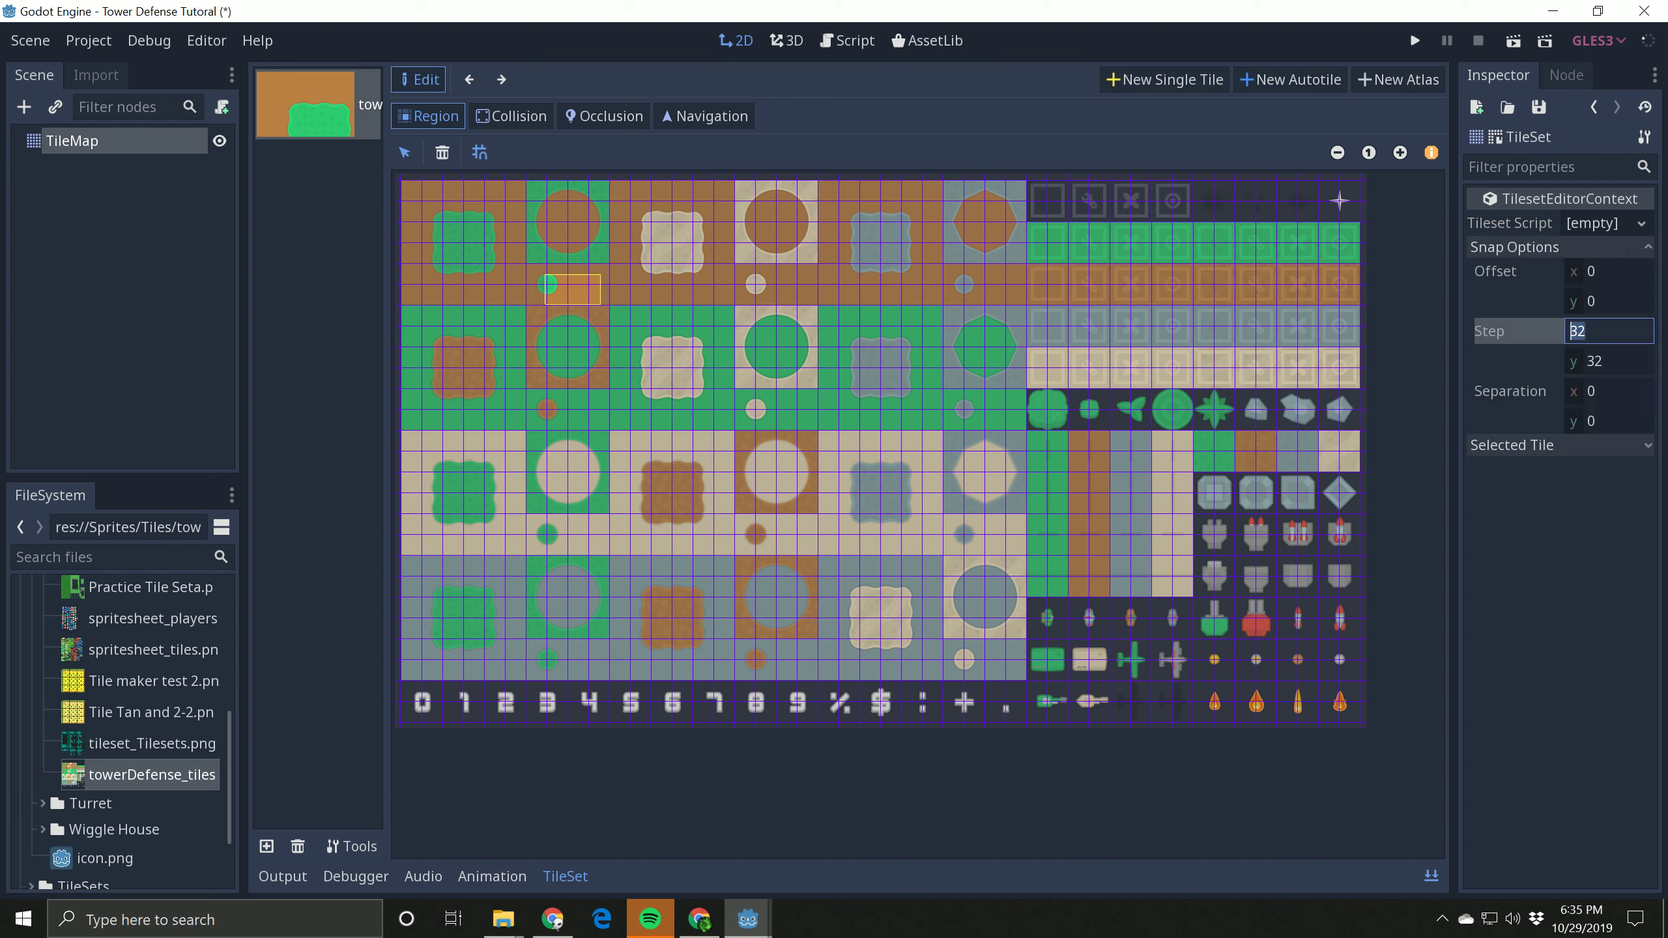
{"action": "type", "text": "64"}
{"action": "left_click", "coordinate": [1572, 363]}
{"action": "type", "text": "6"}
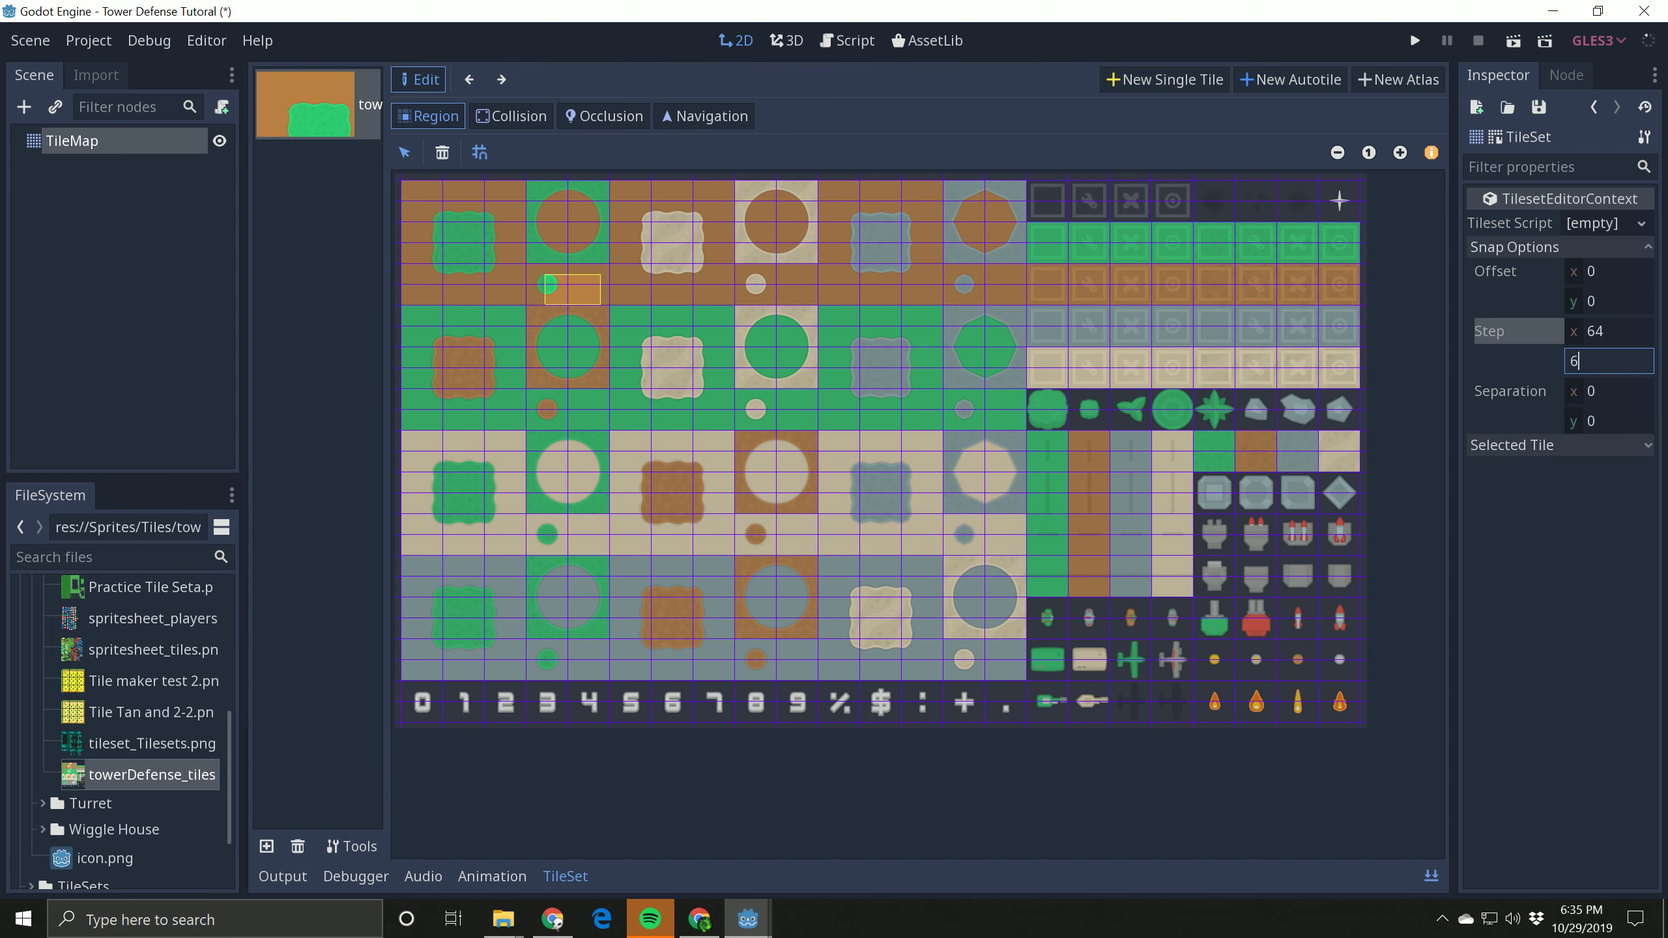
{"action": "type", "text": "4"}
{"action": "key", "text": "Return"}
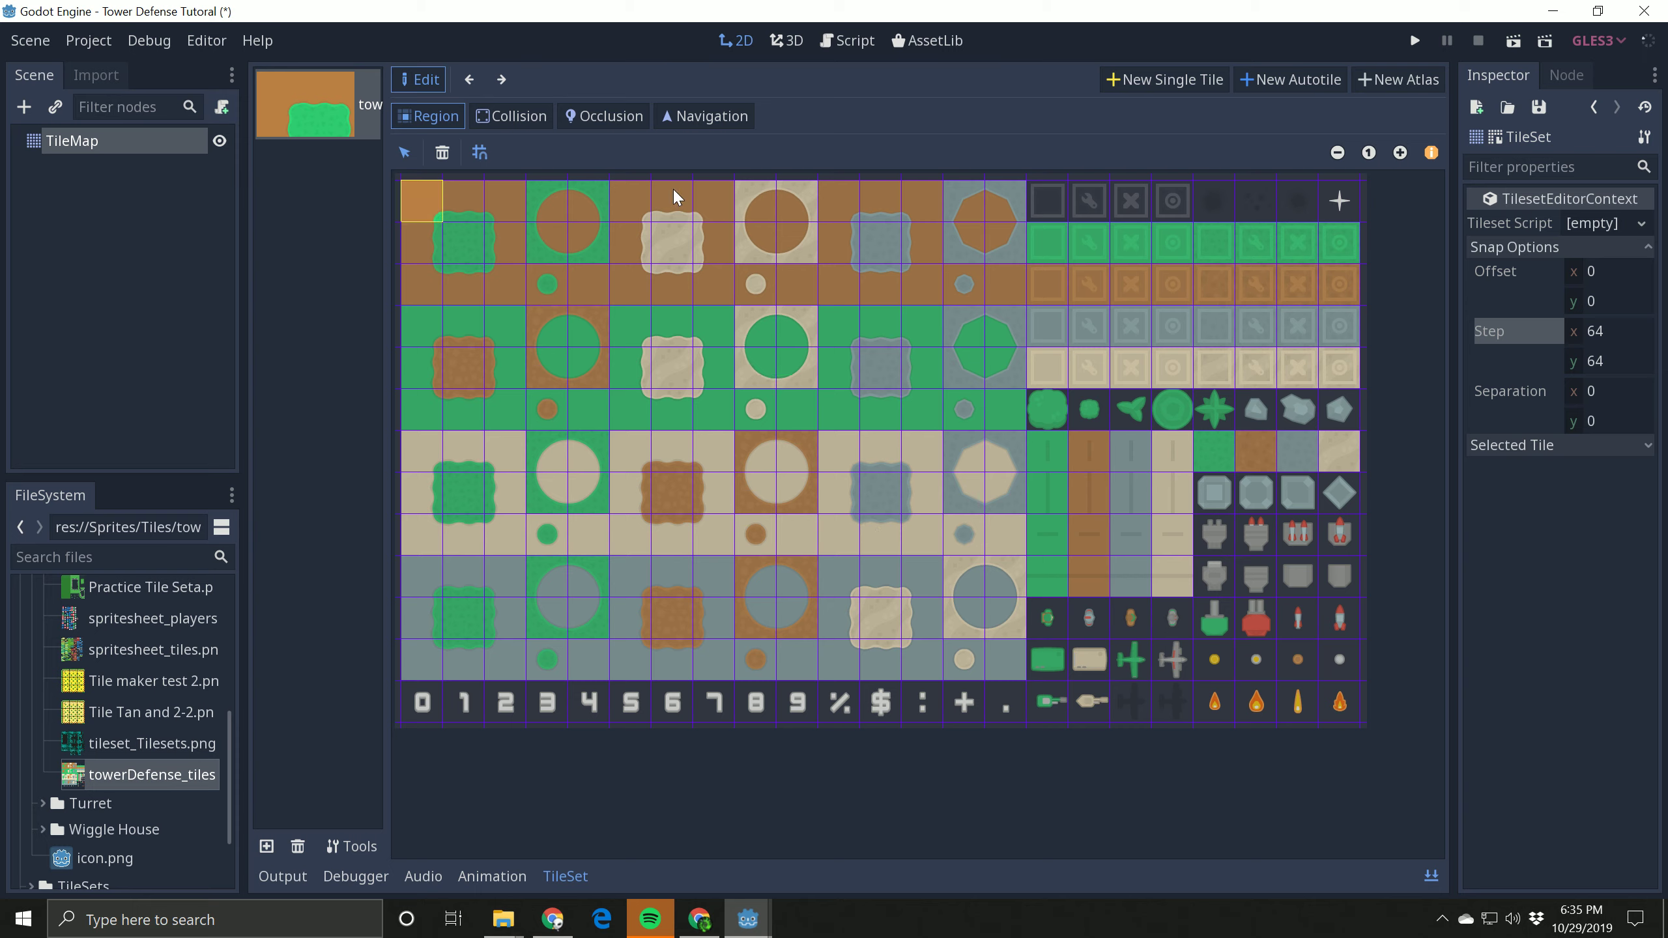
Step: Define the centre cell and the three right-column cells of the first 3-by-3 brown block as single tiles
{"action": "left_click", "coordinate": [1149, 80]}
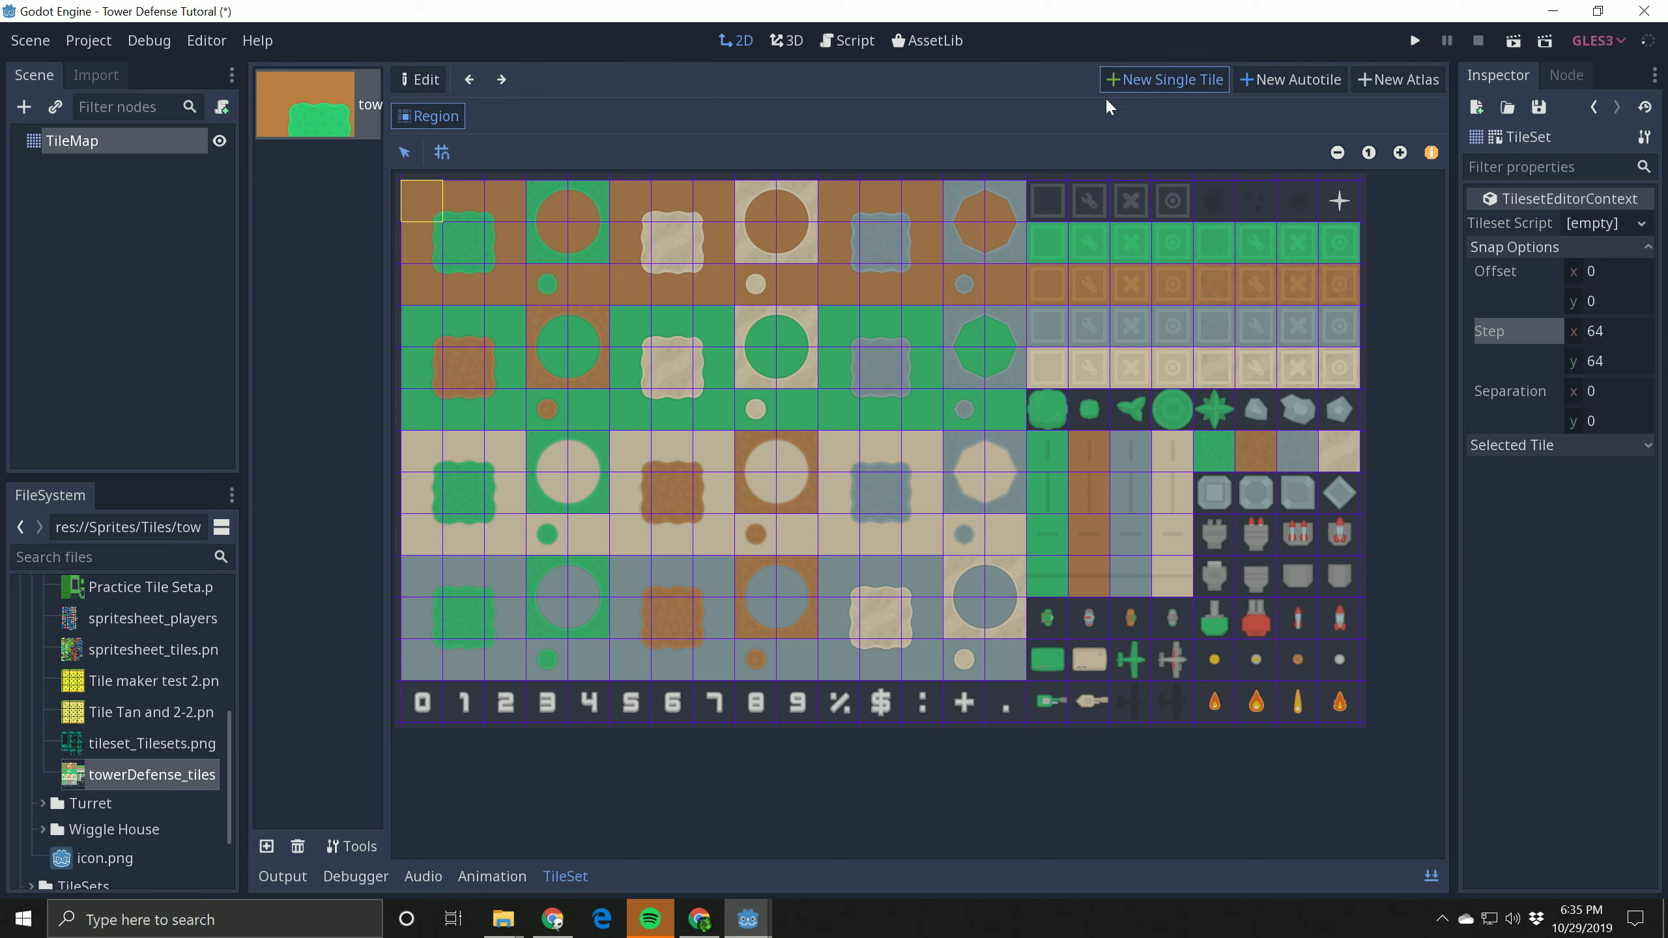
{"action": "left_click", "coordinate": [458, 255]}
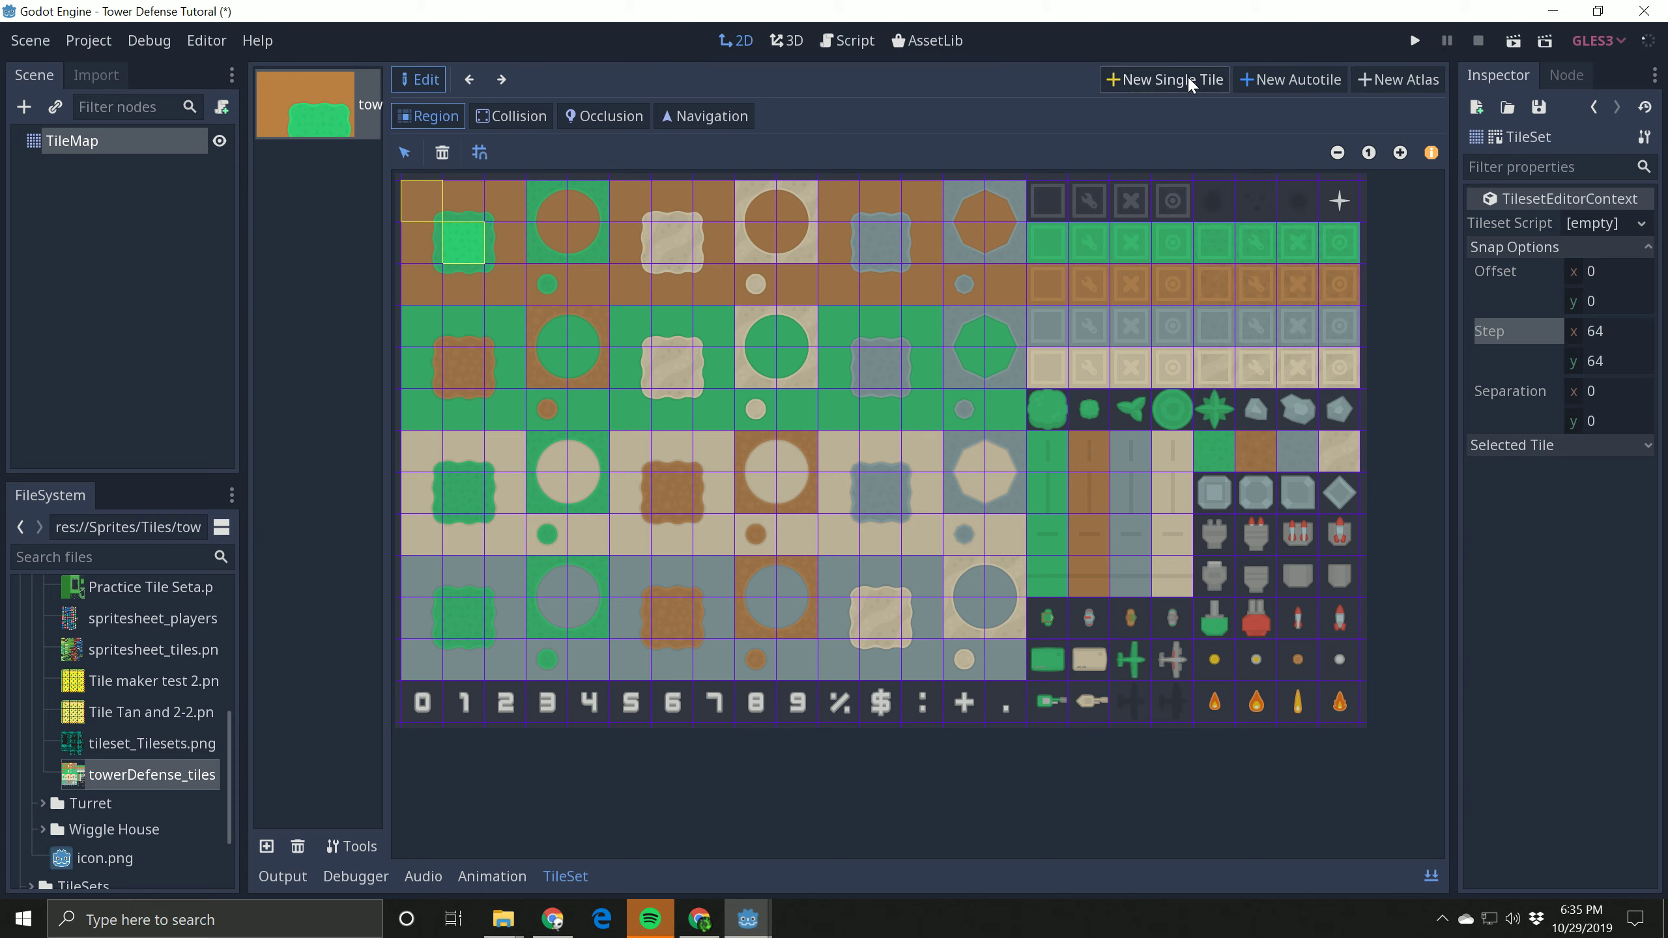
{"action": "left_click", "coordinate": [507, 283]}
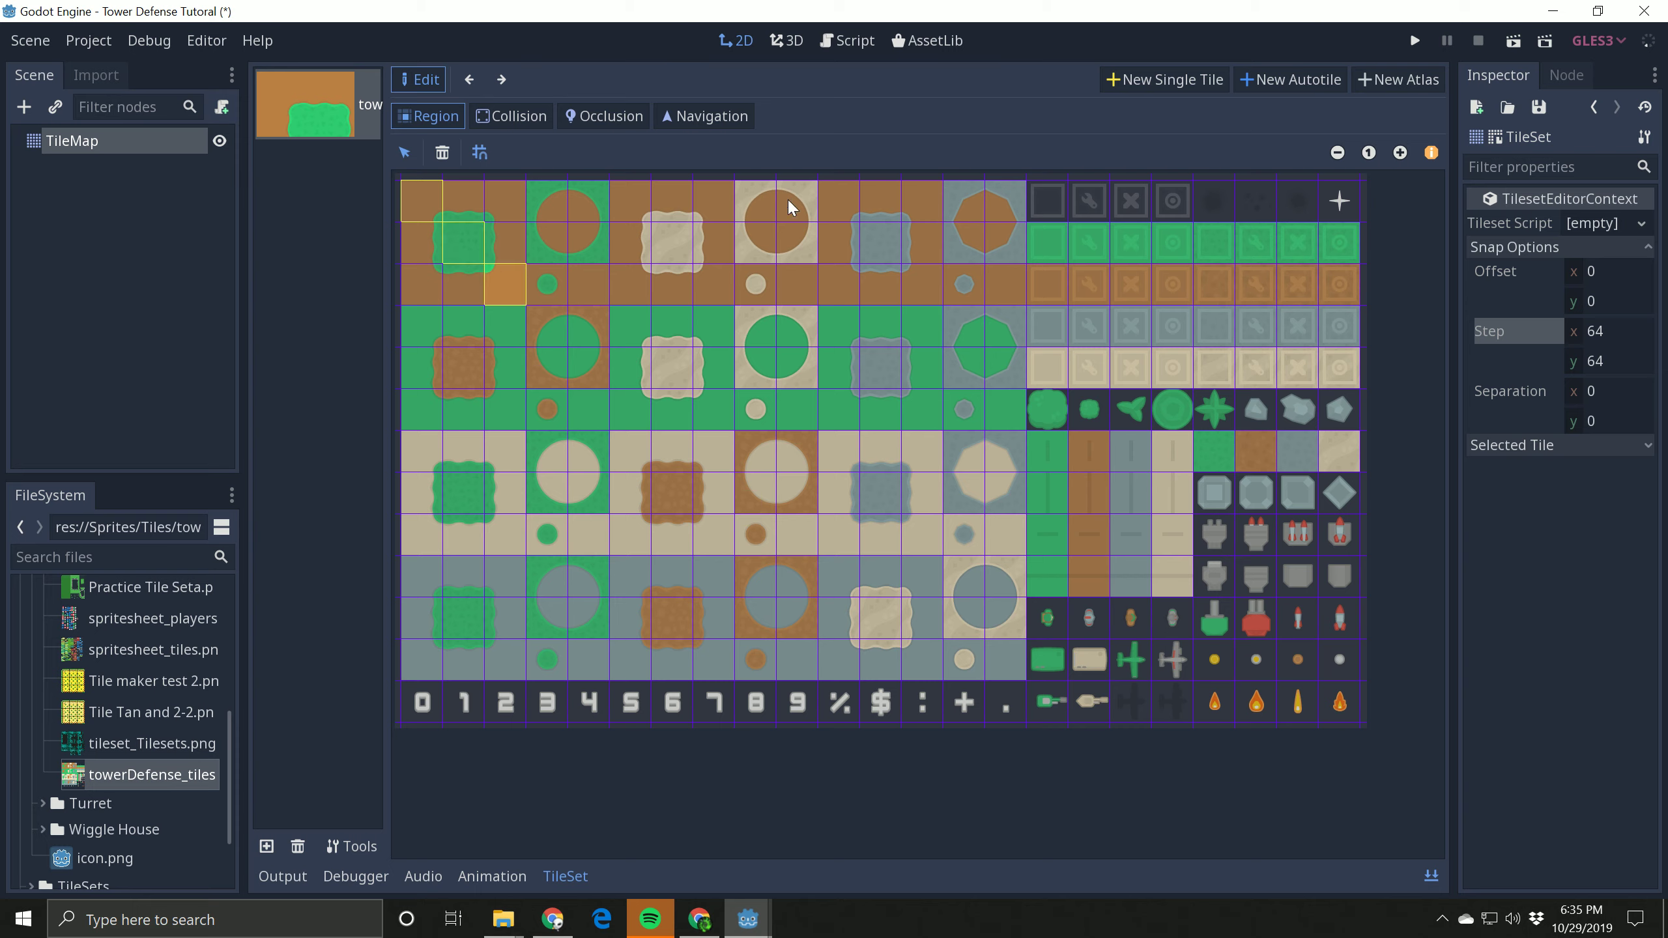
{"action": "left_click", "coordinate": [1143, 82]}
{"action": "left_click", "coordinate": [504, 241]}
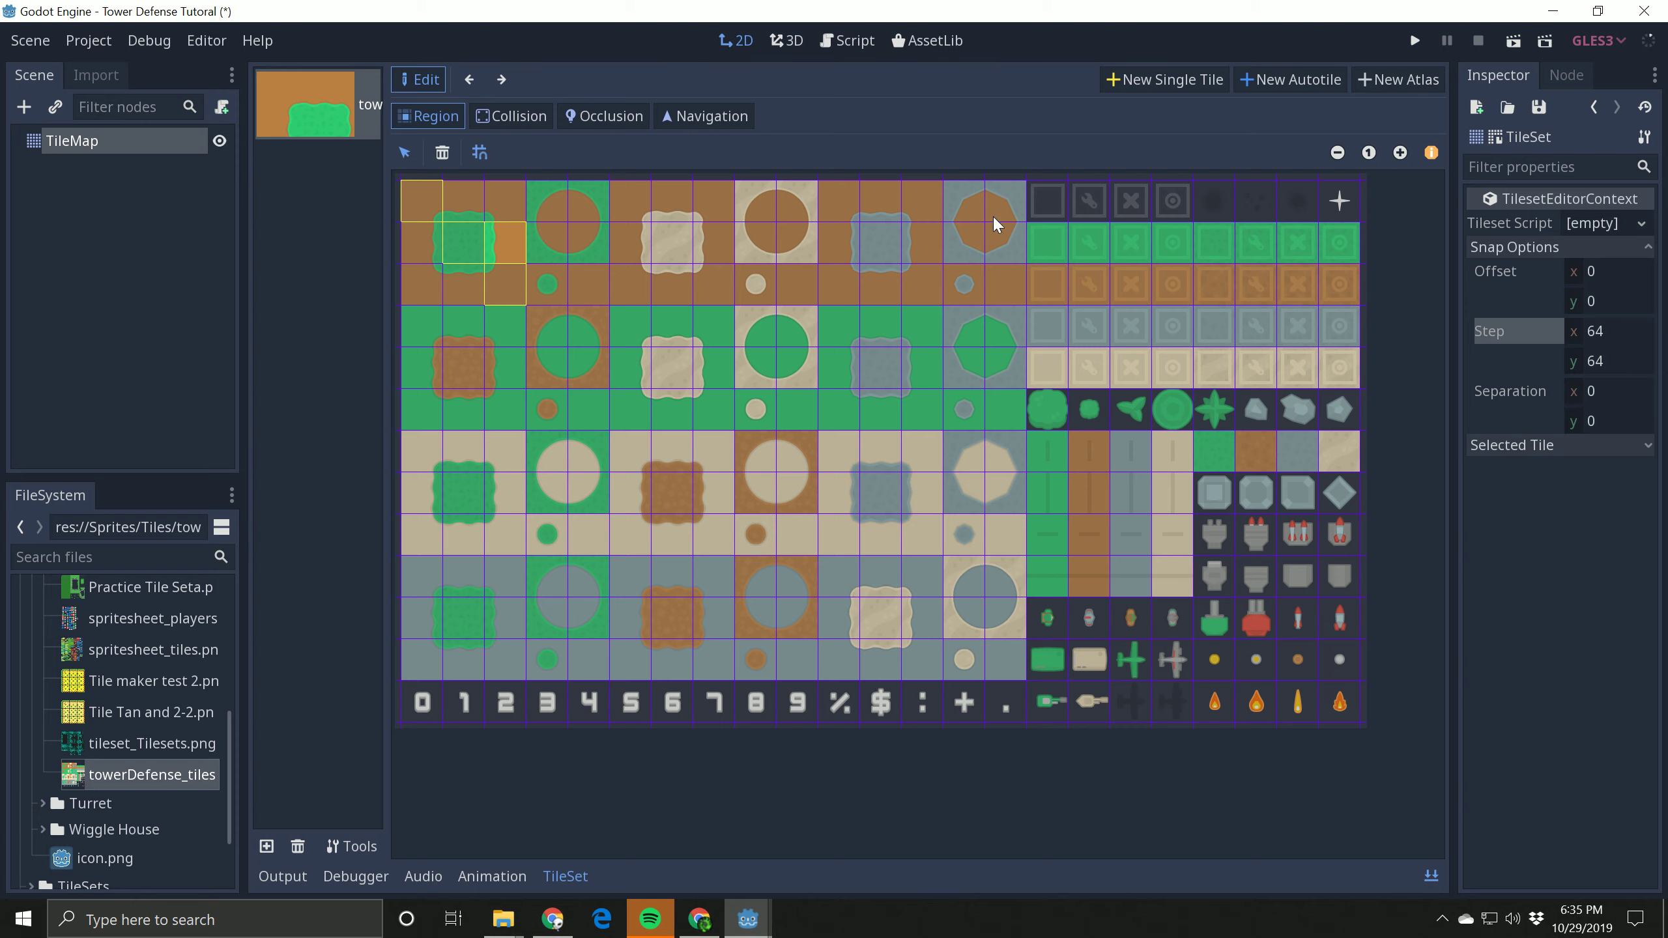
{"action": "left_click", "coordinate": [1167, 84]}
{"action": "left_click", "coordinate": [524, 204]}
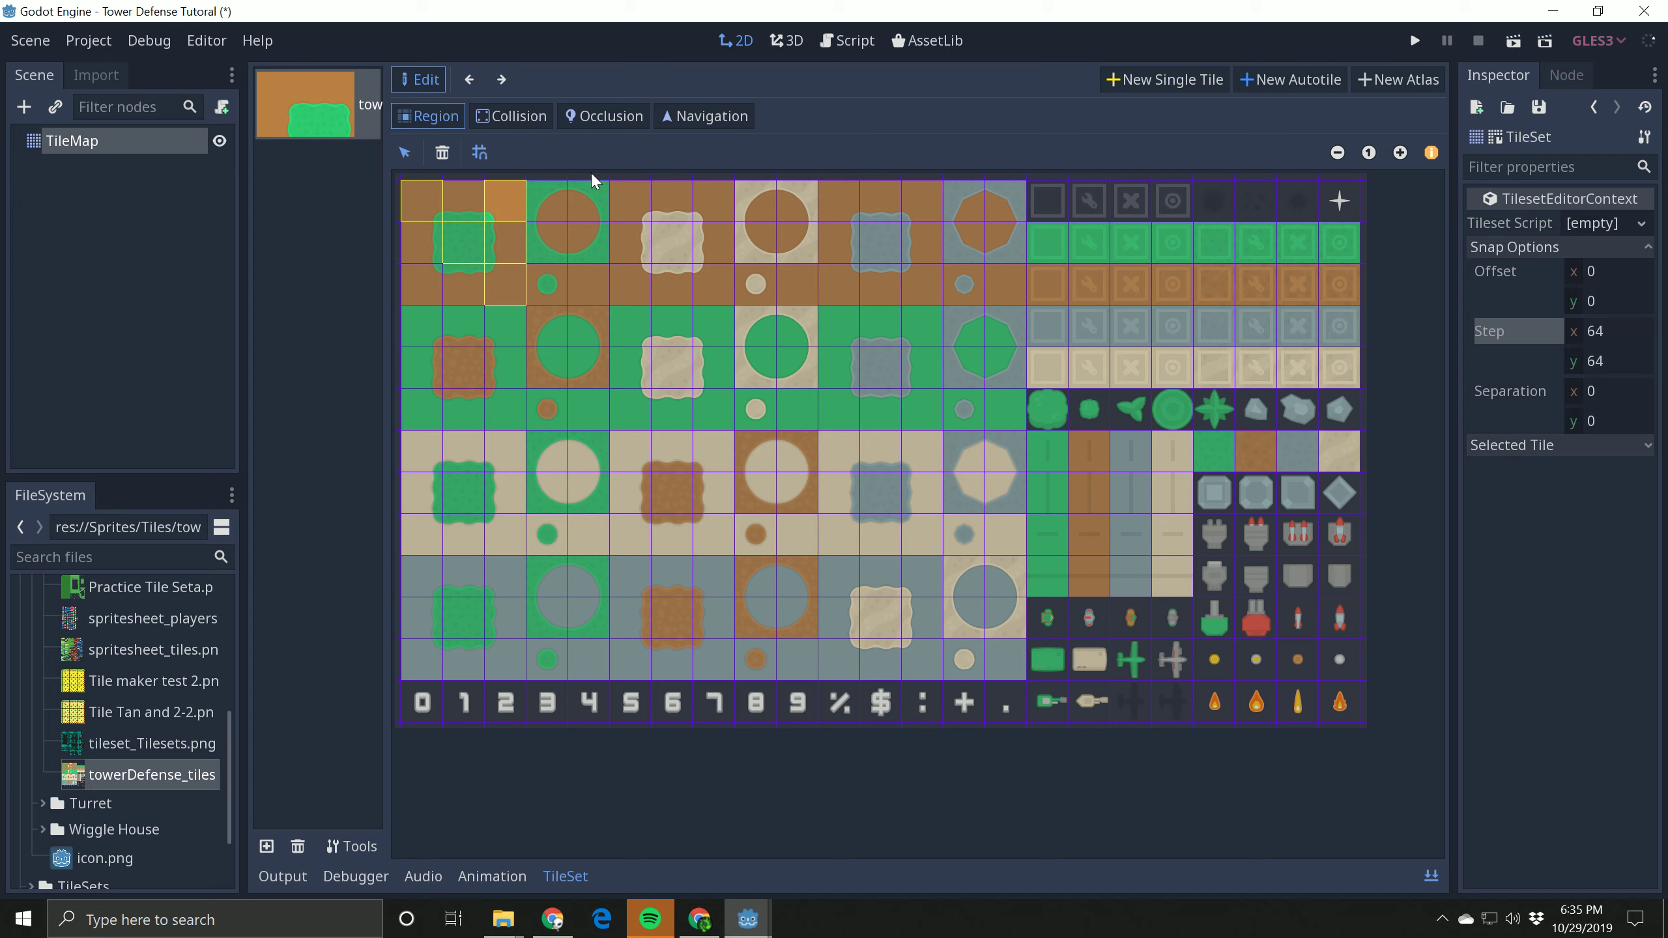
Step: Define the top-middle, bottom-middle, bottom-left and middle-left cells of the first brown block as single tiles
{"action": "left_click", "coordinate": [1199, 78]}
{"action": "left_click", "coordinate": [464, 201]}
{"action": "left_click", "coordinate": [1162, 78]}
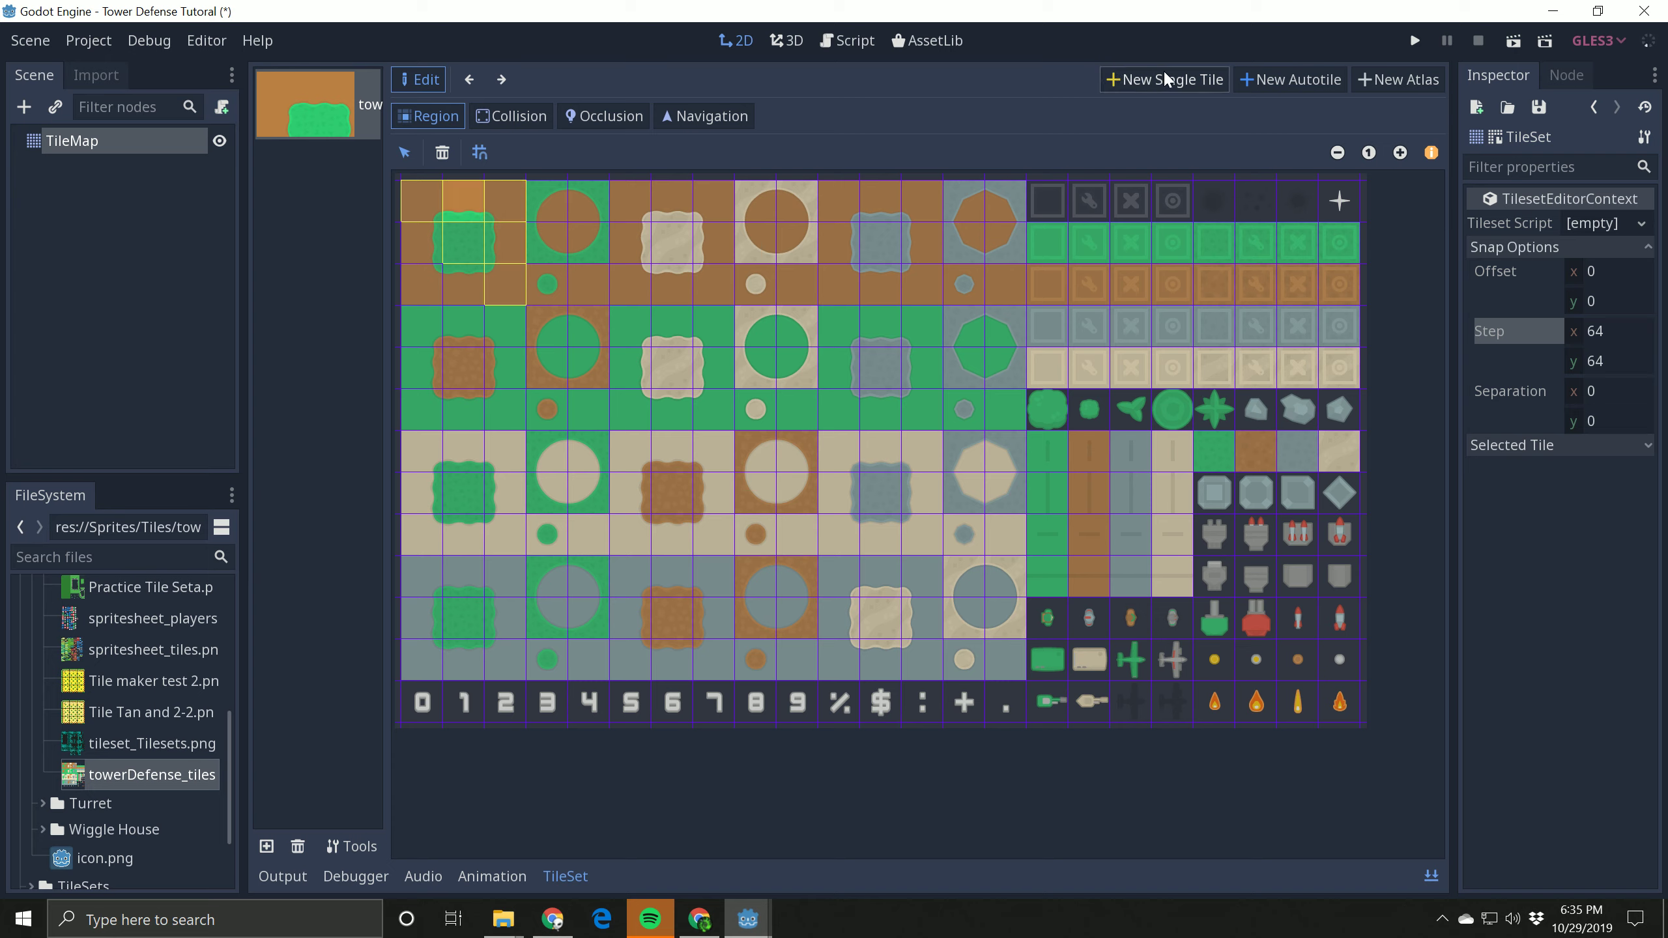
{"action": "left_click", "coordinate": [465, 287]}
{"action": "left_click", "coordinate": [1163, 83]}
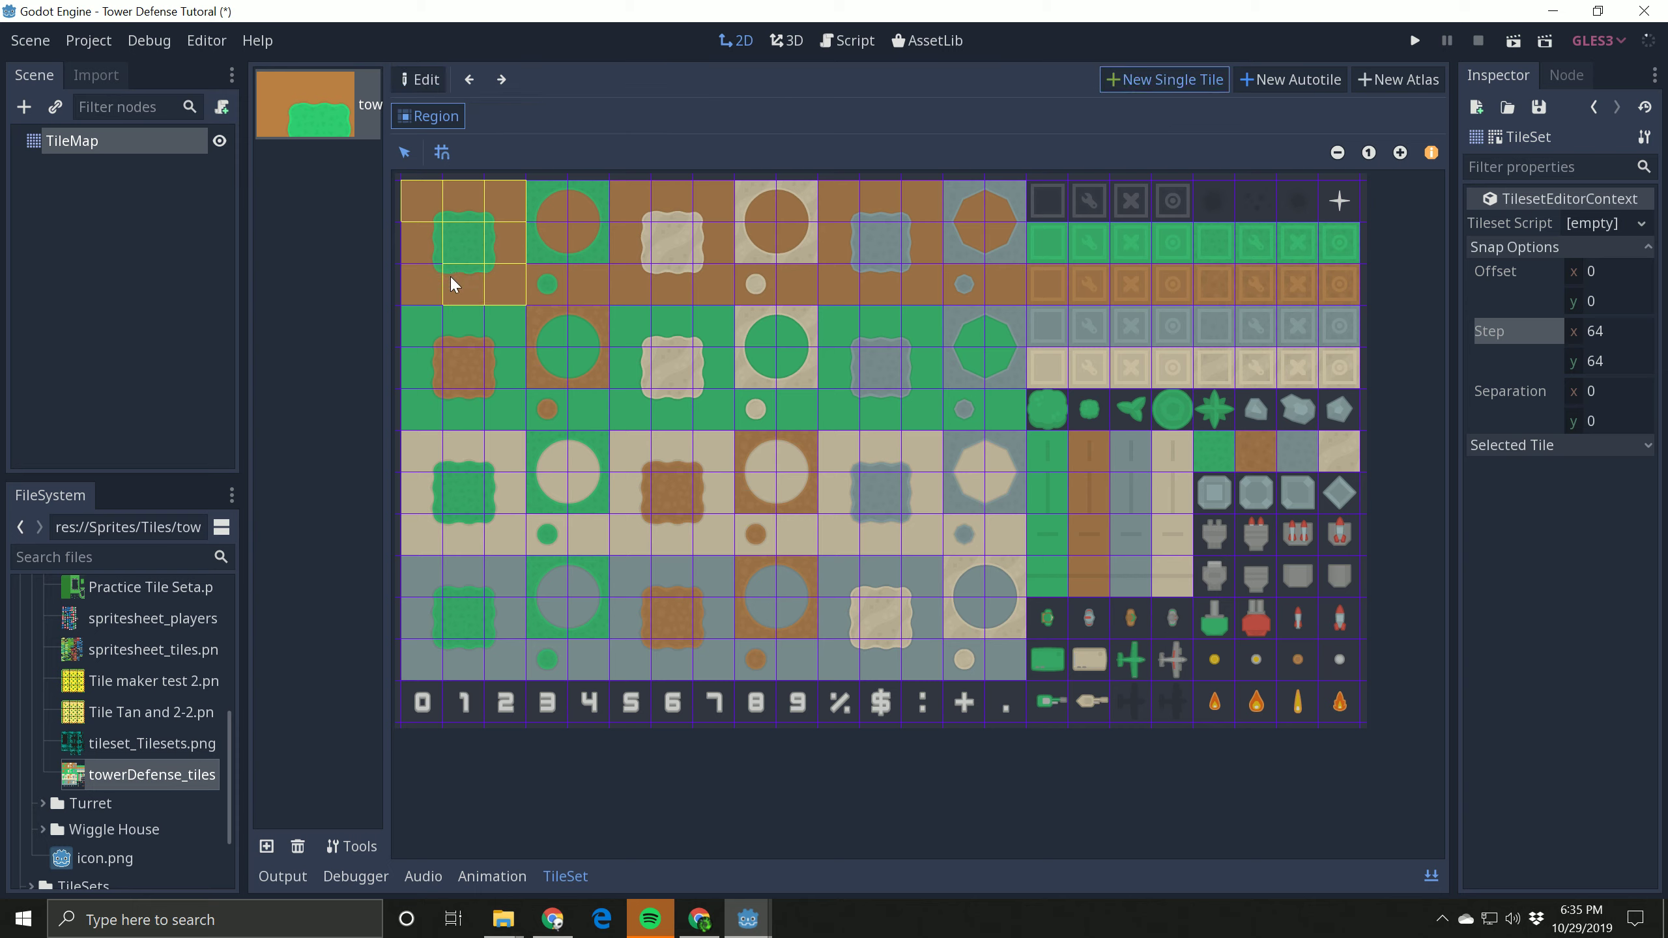
{"action": "left_click", "coordinate": [424, 285]}
{"action": "left_click", "coordinate": [1122, 81]}
{"action": "left_click", "coordinate": [422, 240]}
Step: Define single tiles for the six cells of the adjacent block with the brown circle on green and the small green dot below
{"action": "left_click", "coordinate": [1129, 81]}
{"action": "left_click", "coordinate": [552, 284]}
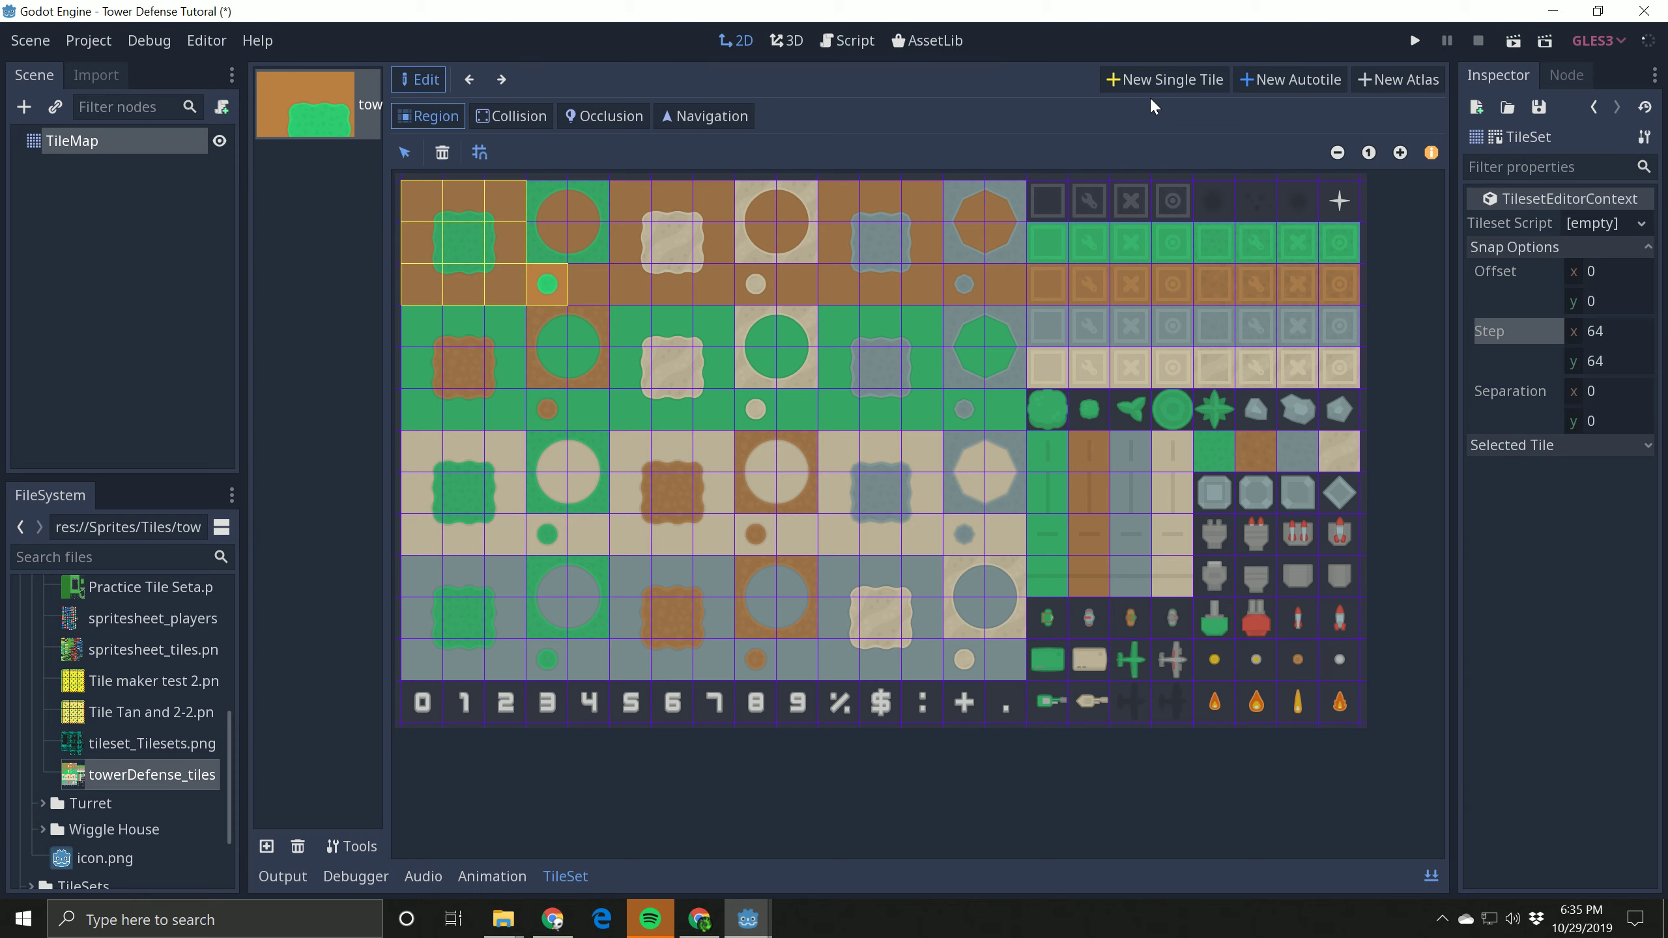
{"action": "left_click", "coordinate": [1156, 82]}
{"action": "left_click", "coordinate": [595, 284]}
{"action": "left_click", "coordinate": [1156, 79]}
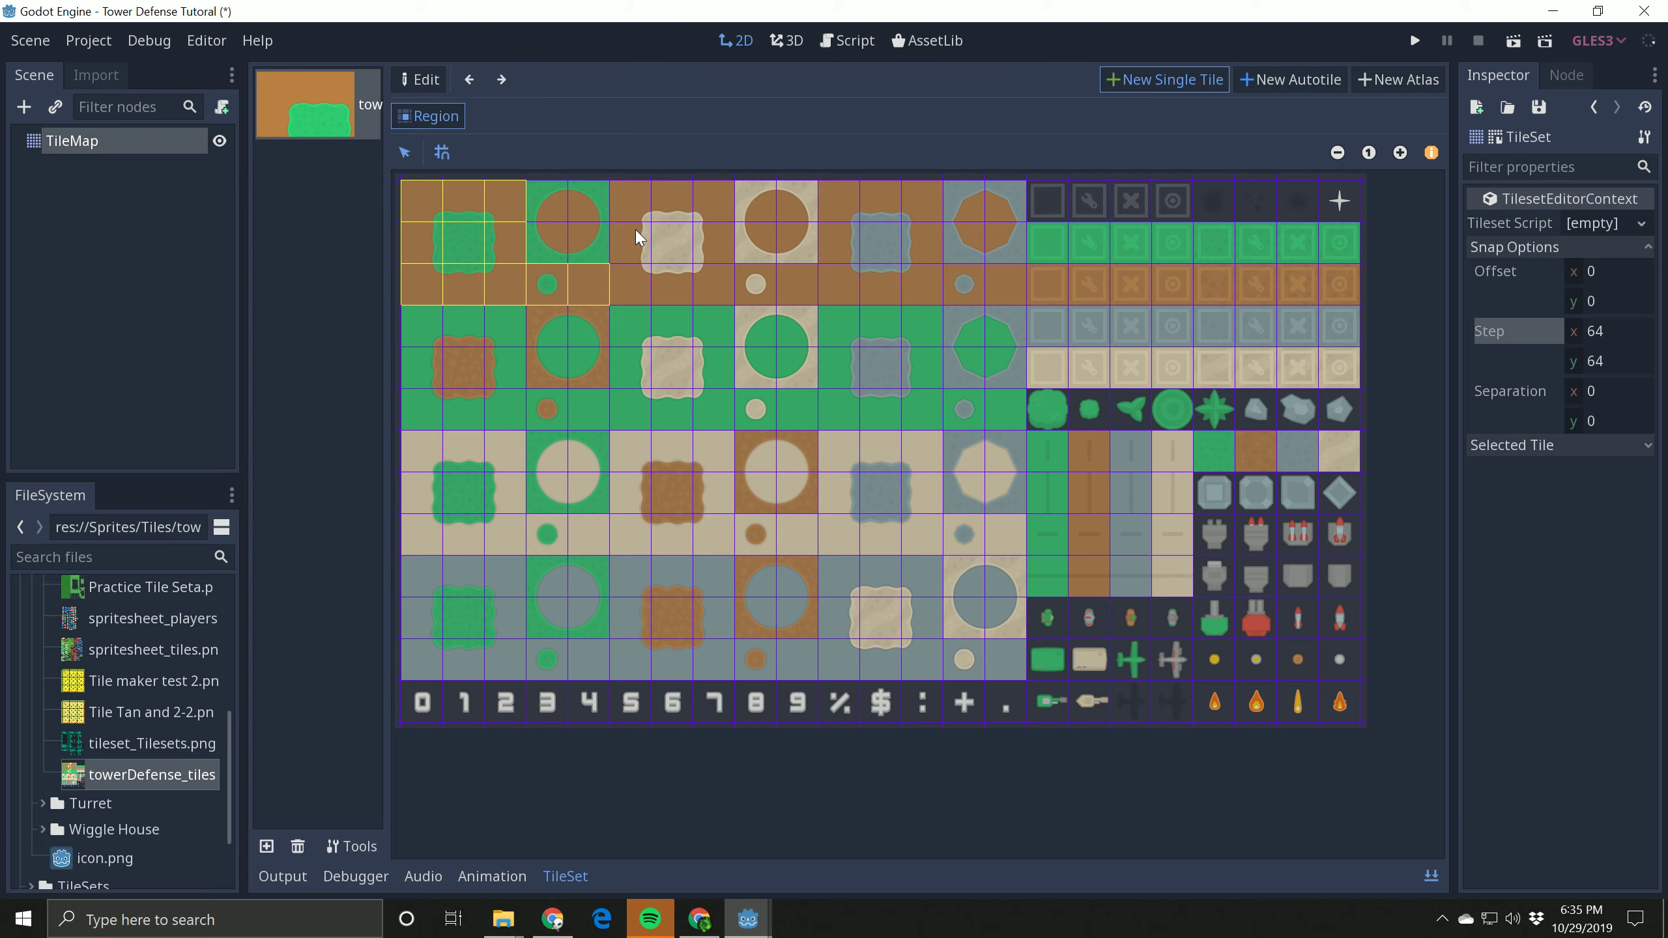
{"action": "left_click", "coordinate": [558, 239]}
{"action": "left_click", "coordinate": [1156, 80]}
{"action": "left_click", "coordinate": [591, 242]}
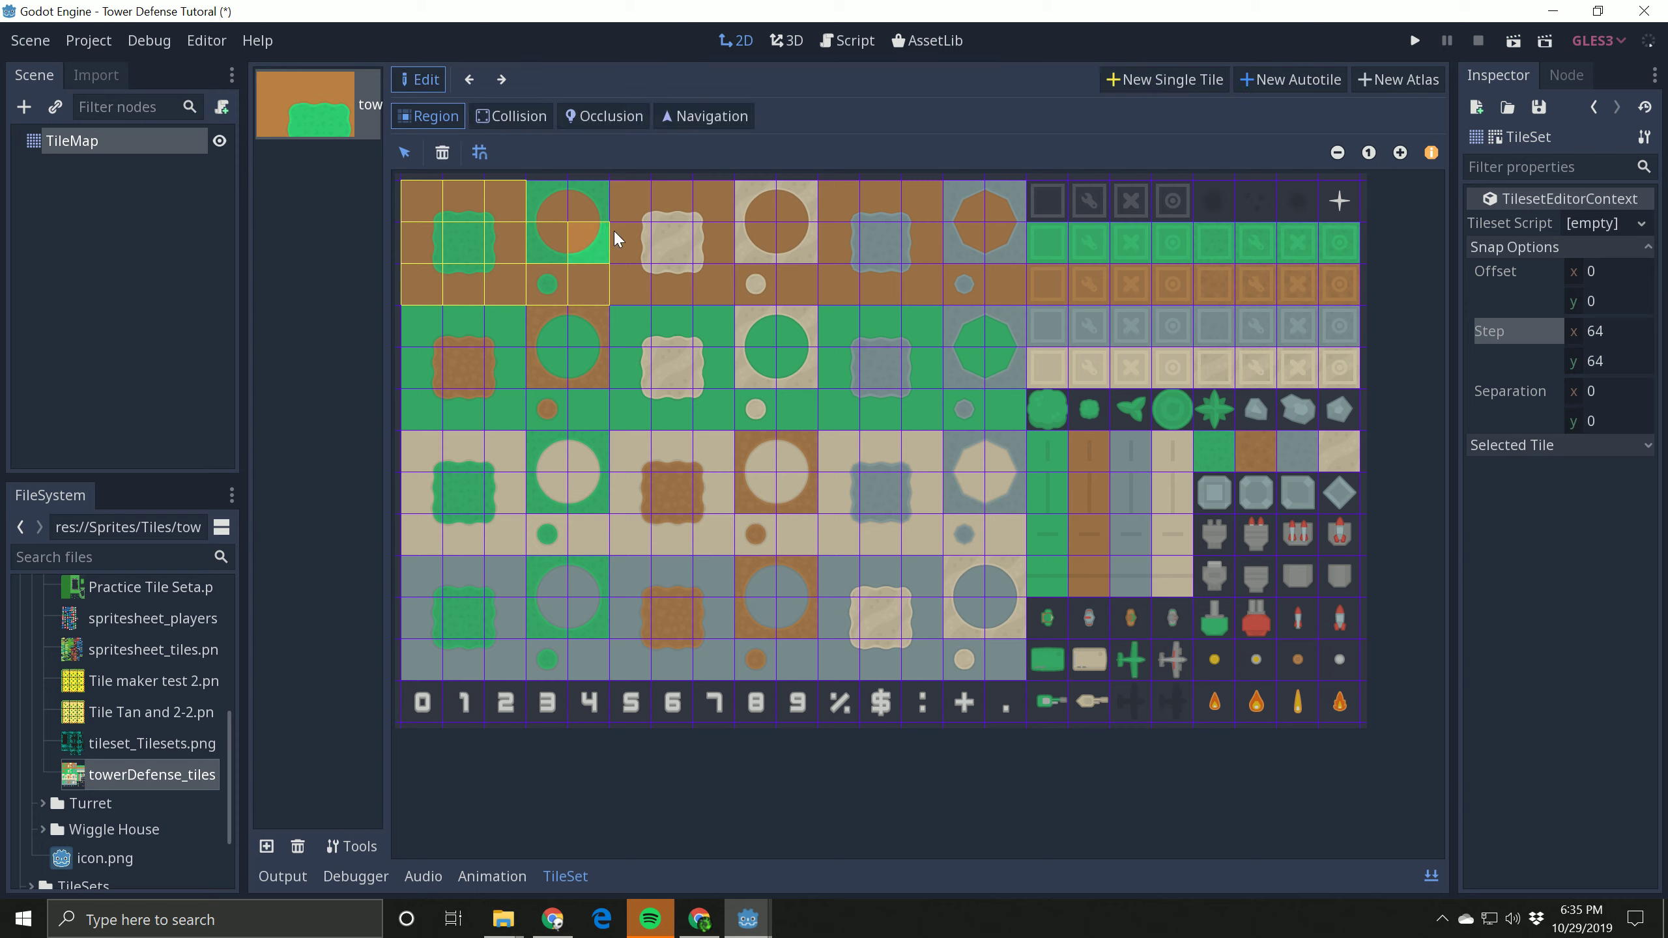
{"action": "left_click", "coordinate": [1158, 80]}
{"action": "left_click", "coordinate": [587, 218]}
{"action": "left_click", "coordinate": [1156, 80]}
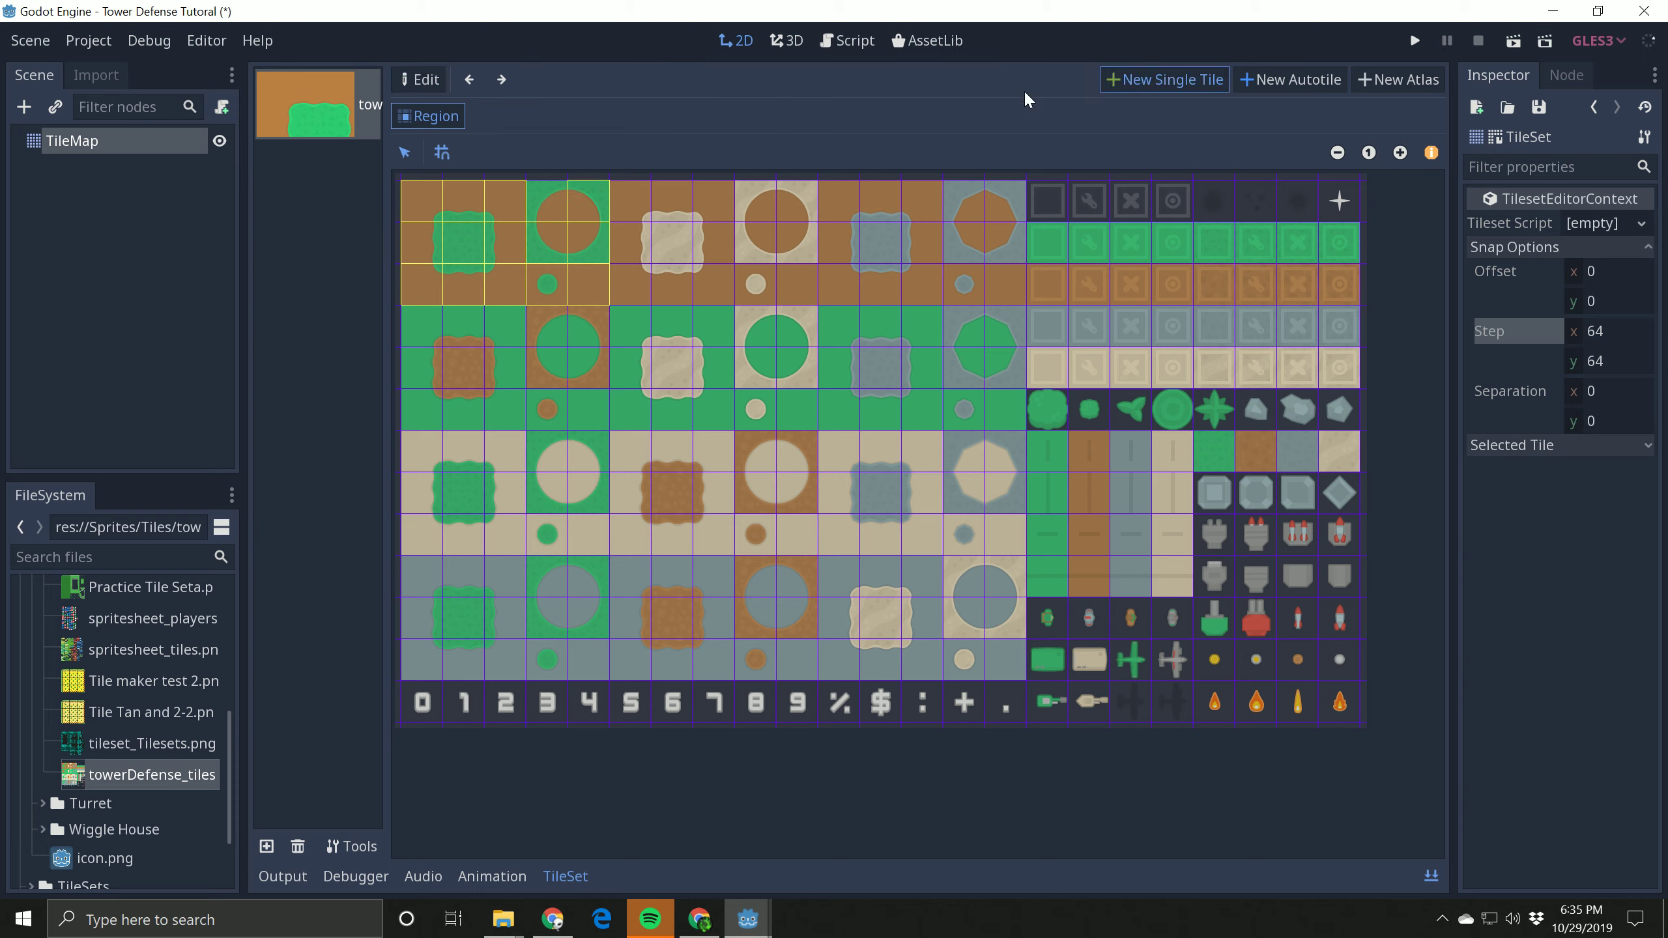
{"action": "left_click", "coordinate": [551, 209]}
{"action": "left_click", "coordinate": [1153, 81]}
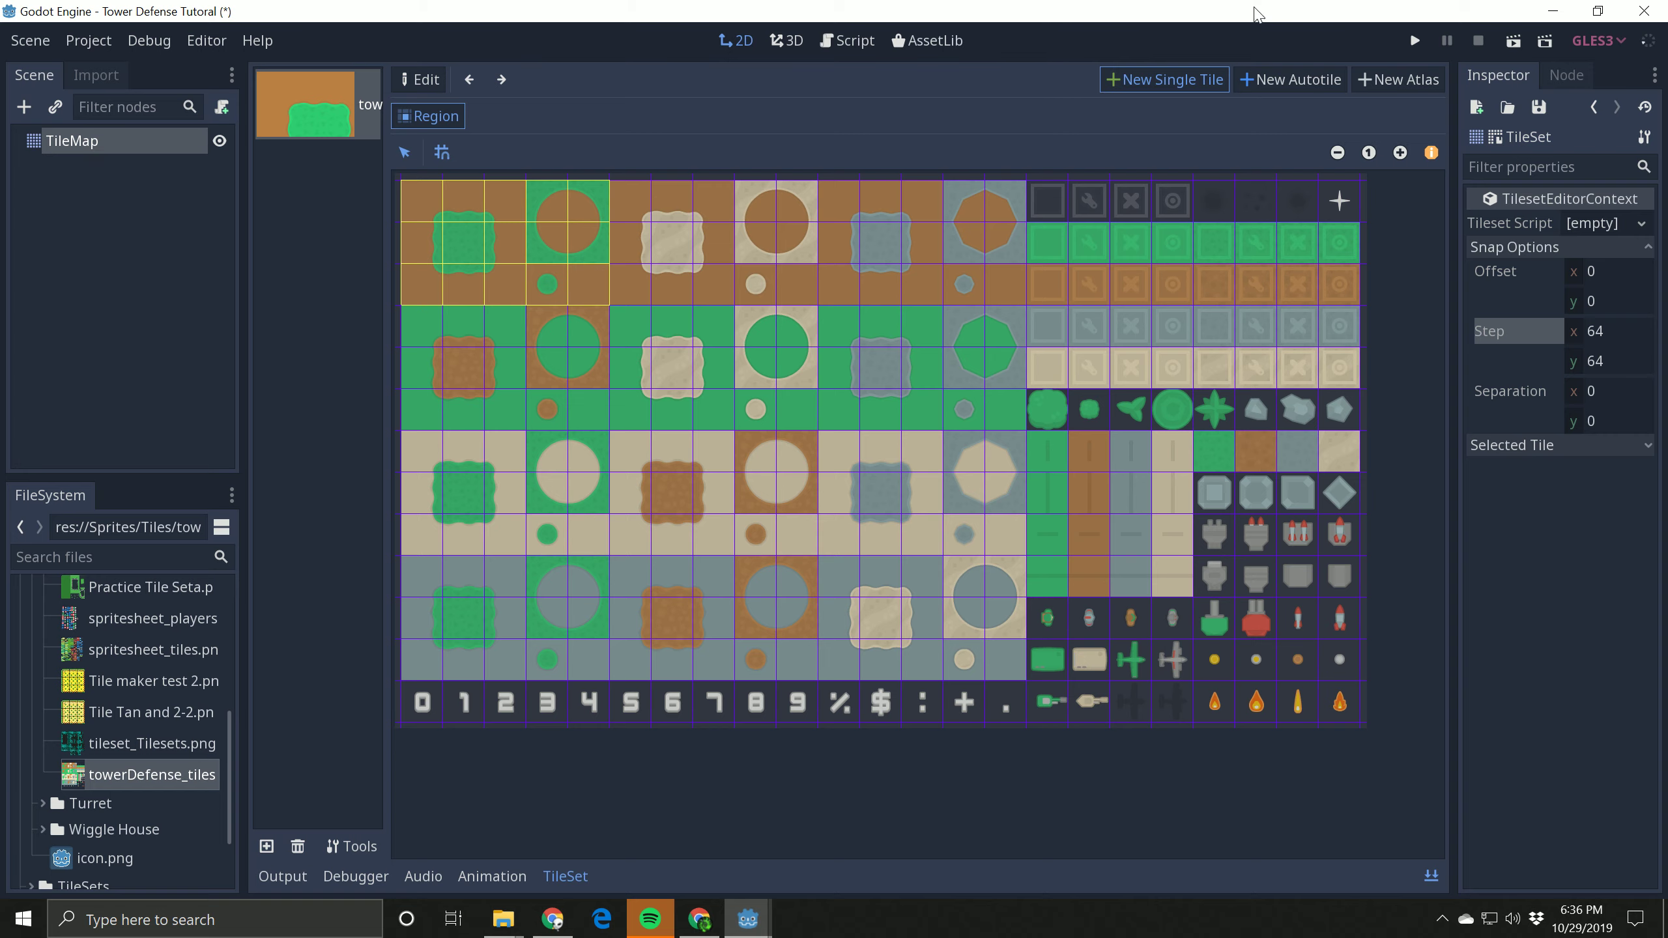
Step: Test-paint the TileMap with the curved-corner tile and the vertical grass-edge tile, and erase all painted cells
{"action": "left_click", "coordinate": [1432, 878]}
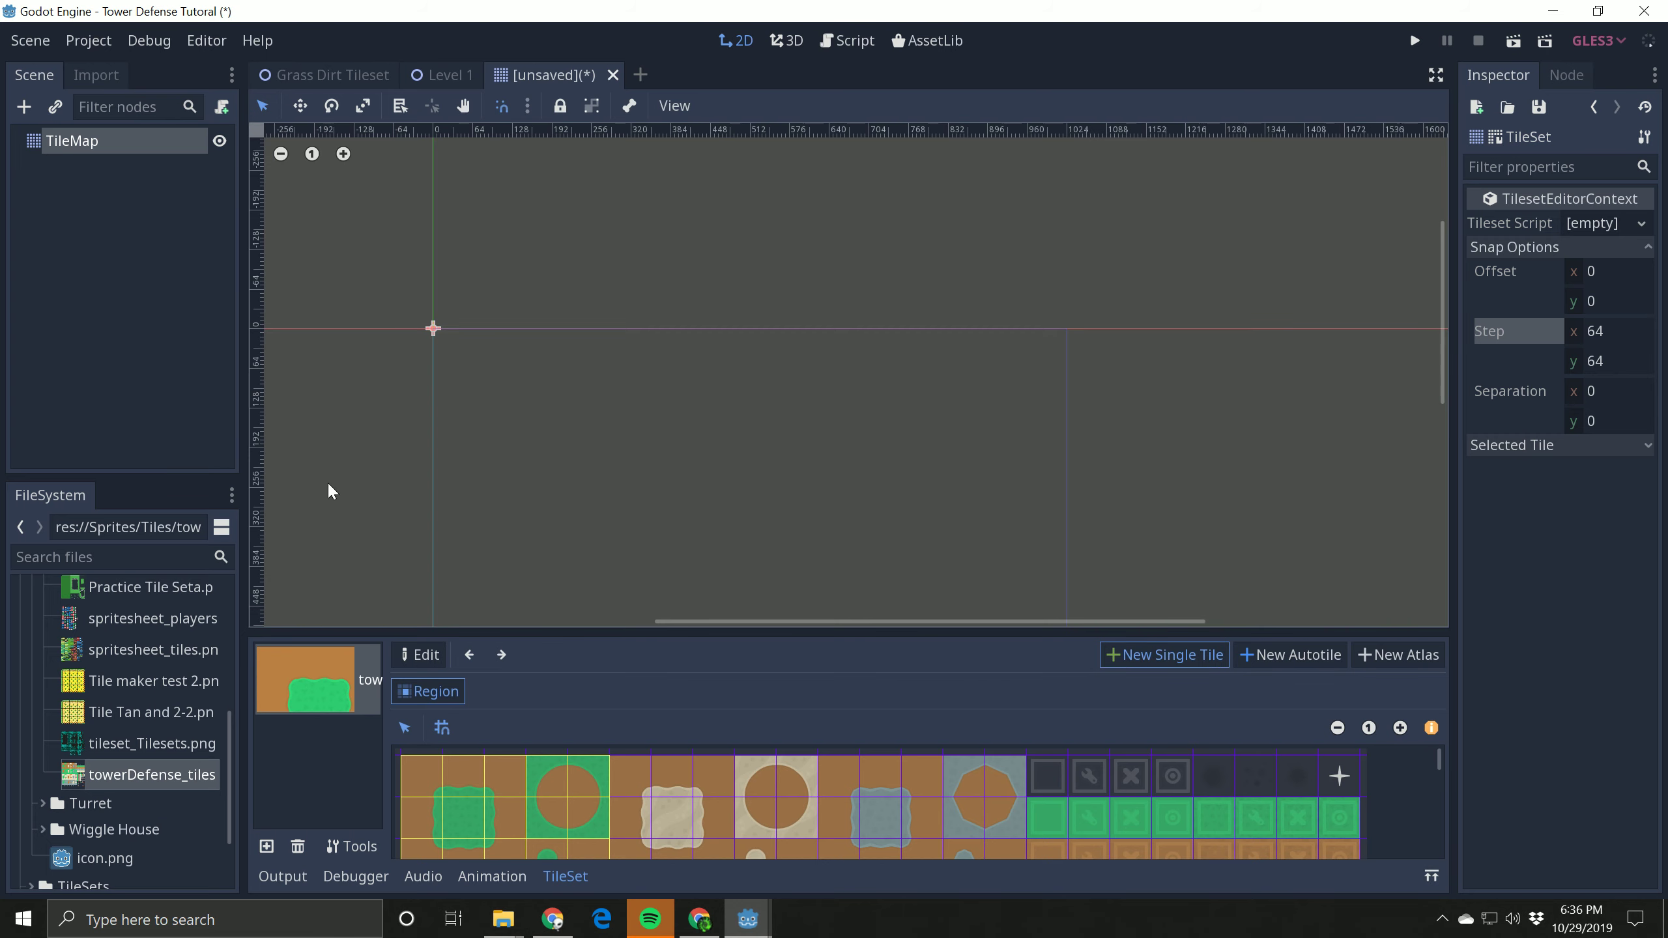
{"action": "left_click", "coordinate": [69, 143]}
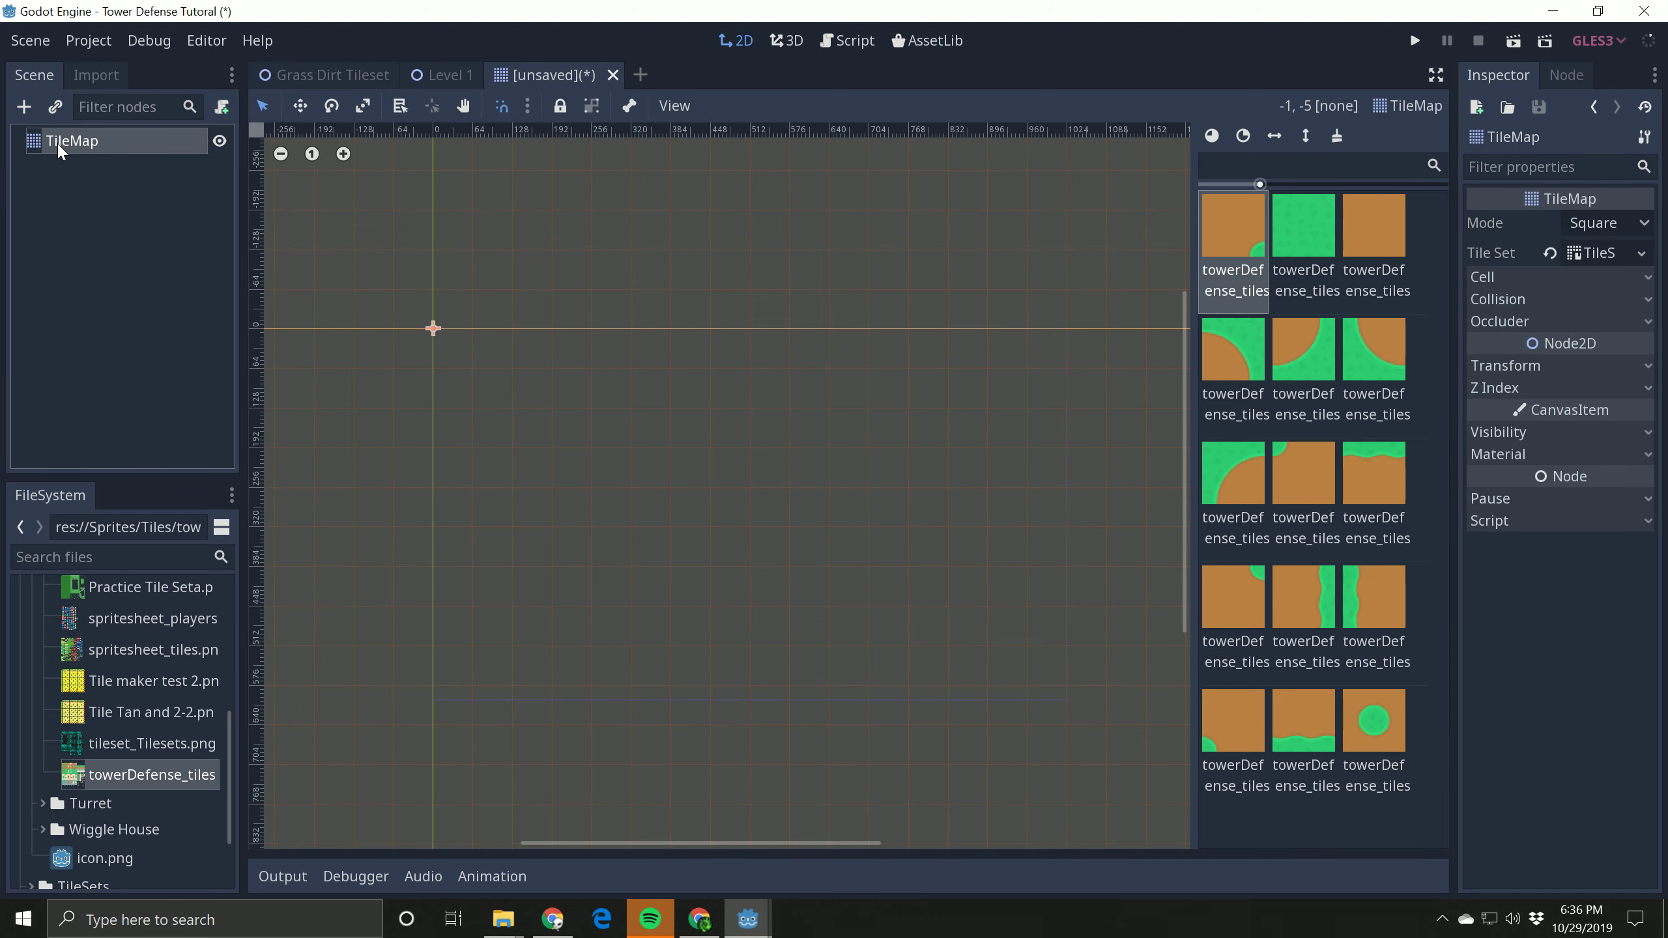
{"action": "left_click", "coordinate": [1304, 348]}
{"action": "left_click_drag", "start_coordinate": [760, 448], "coordinate": [735, 523]}
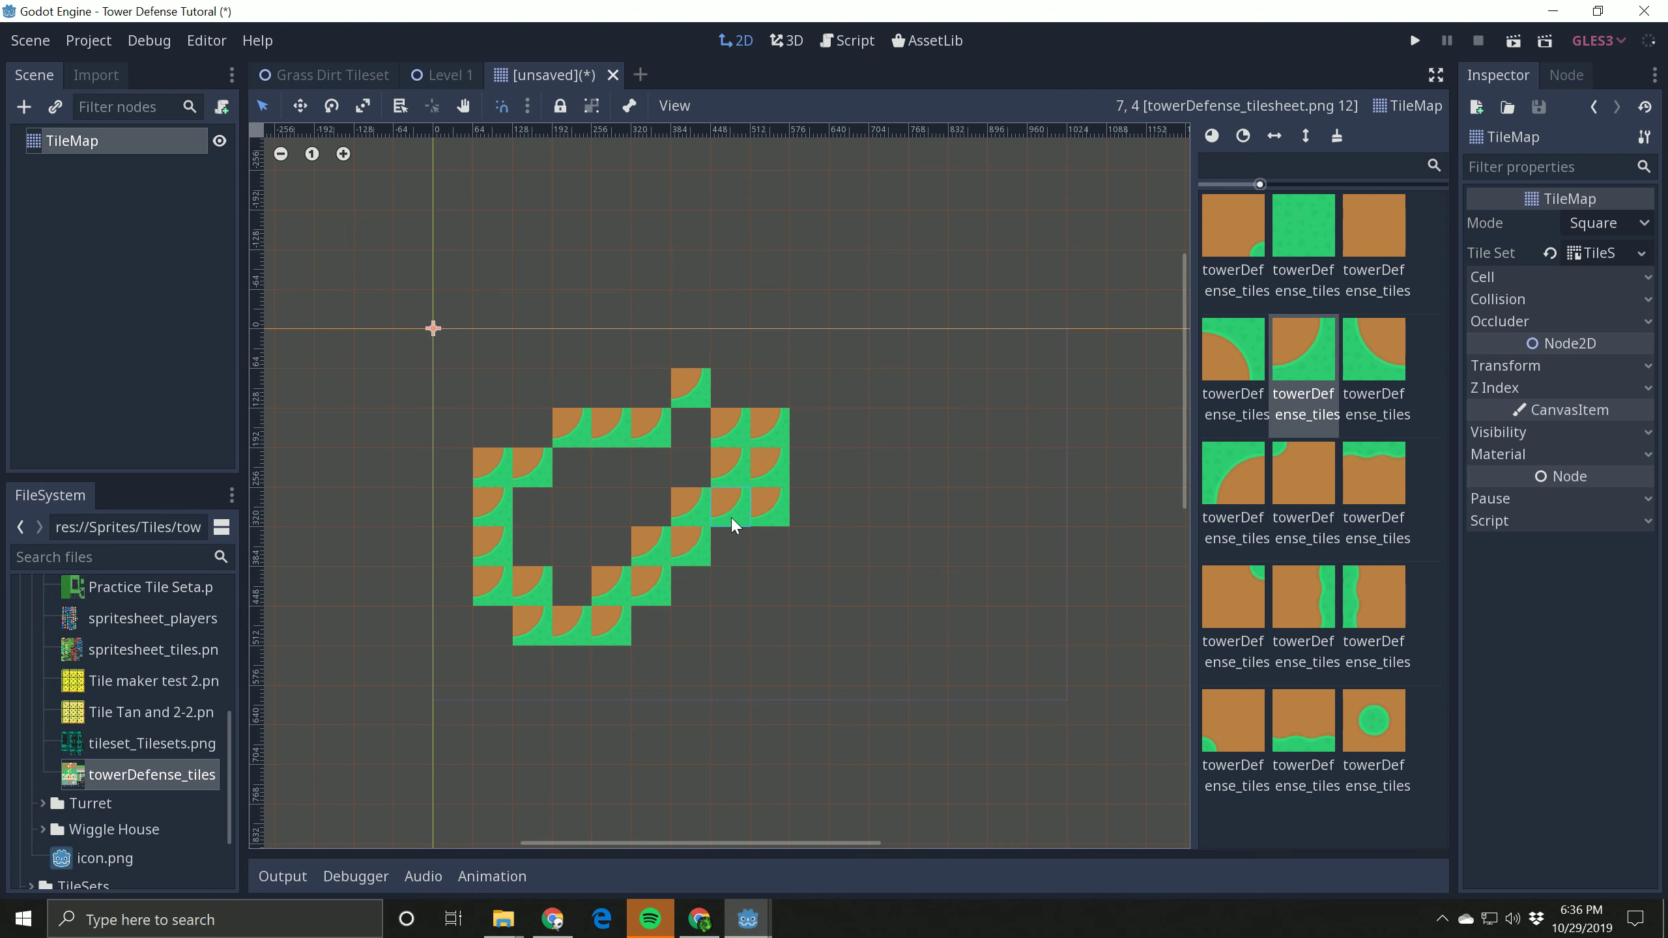
{"action": "left_click", "coordinate": [1311, 581]}
{"action": "mouse_move", "coordinate": [888, 544]}
{"action": "left_mouse_down"}
{"action": "mouse_move", "coordinate": [804, 460]}
{"action": "mouse_move", "coordinate": [730, 510]}
{"action": "left_mouse_up"}
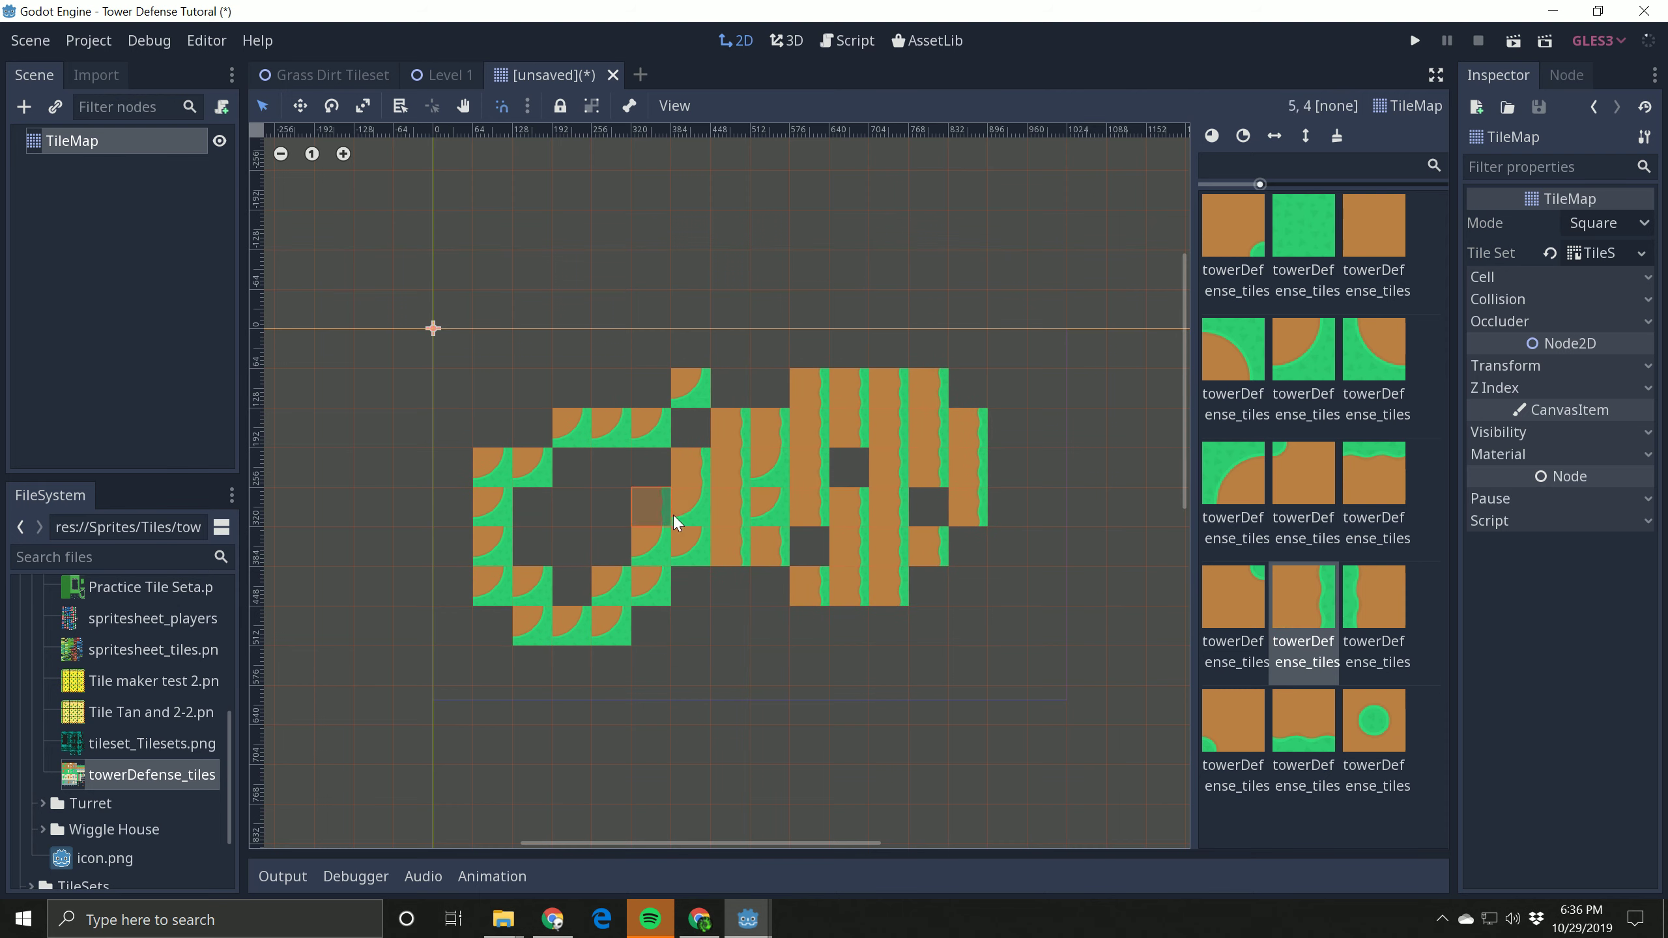
{"action": "mouse_move", "coordinate": [884, 582]}
{"action": "right_mouse_down"}
{"action": "mouse_move", "coordinate": [859, 525]}
{"action": "mouse_move", "coordinate": [778, 618]}
{"action": "mouse_move", "coordinate": [739, 389]}
{"action": "mouse_move", "coordinate": [518, 466]}
{"action": "mouse_move", "coordinate": [991, 569]}
{"action": "mouse_move", "coordinate": [1024, 484]}
{"action": "mouse_move", "coordinate": [772, 415]}
{"action": "right_mouse_up"}
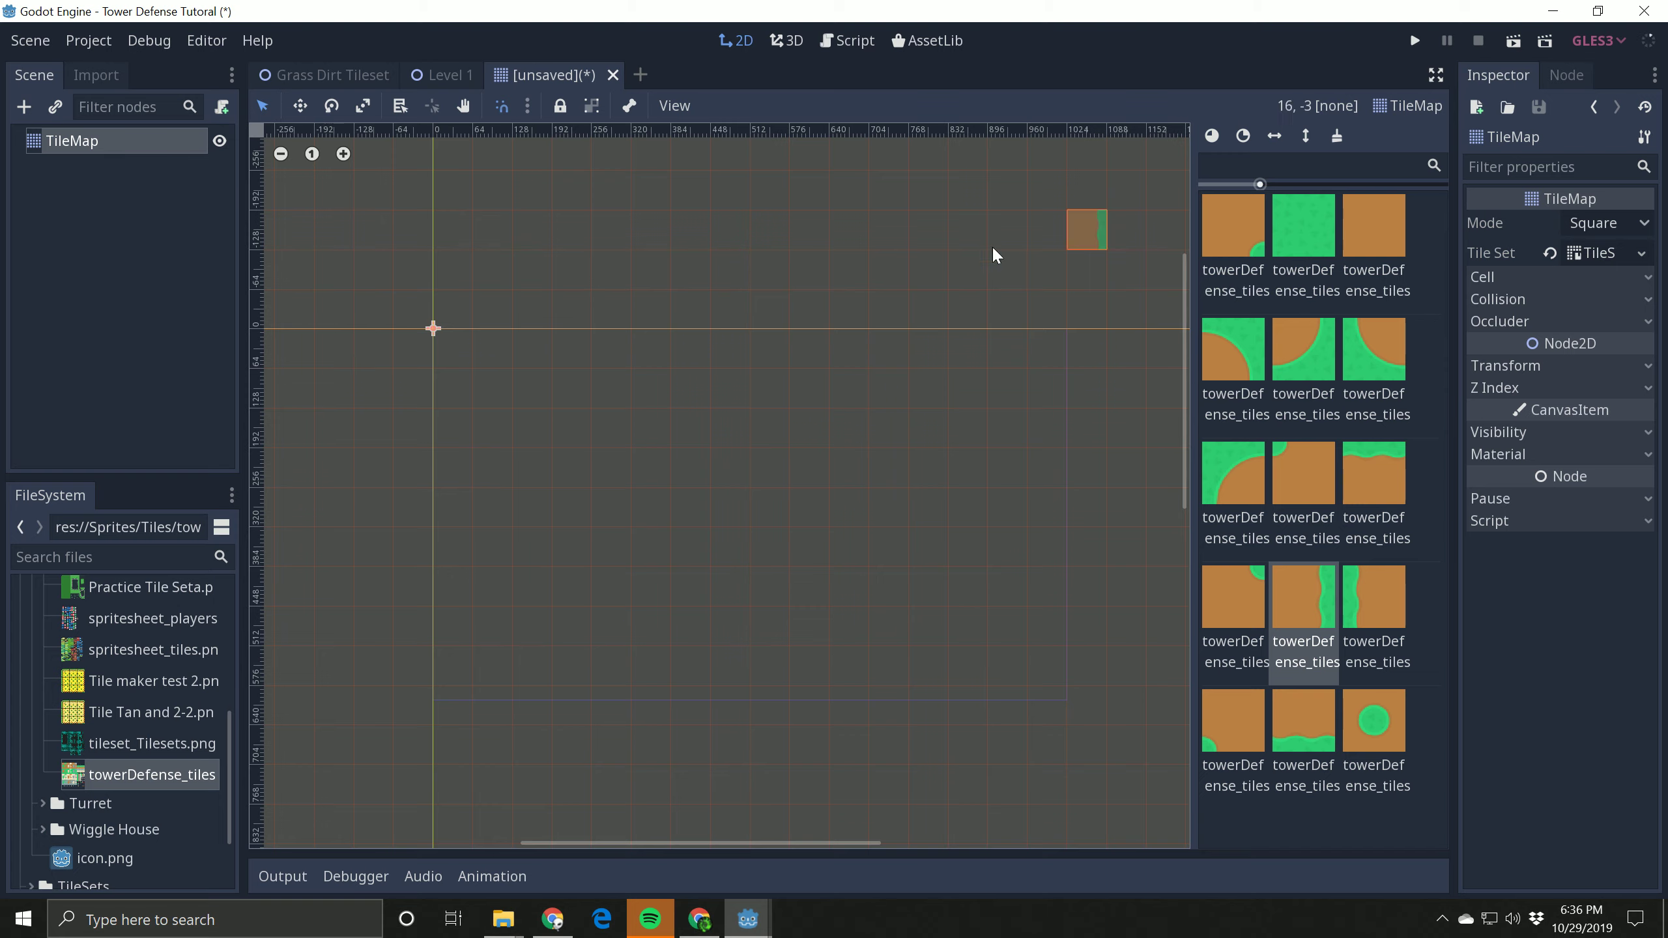
Step: Reopen the TileMap's TileSet in the expanded editor and show its towerDefense texture
{"action": "left_click", "coordinate": [1594, 255]}
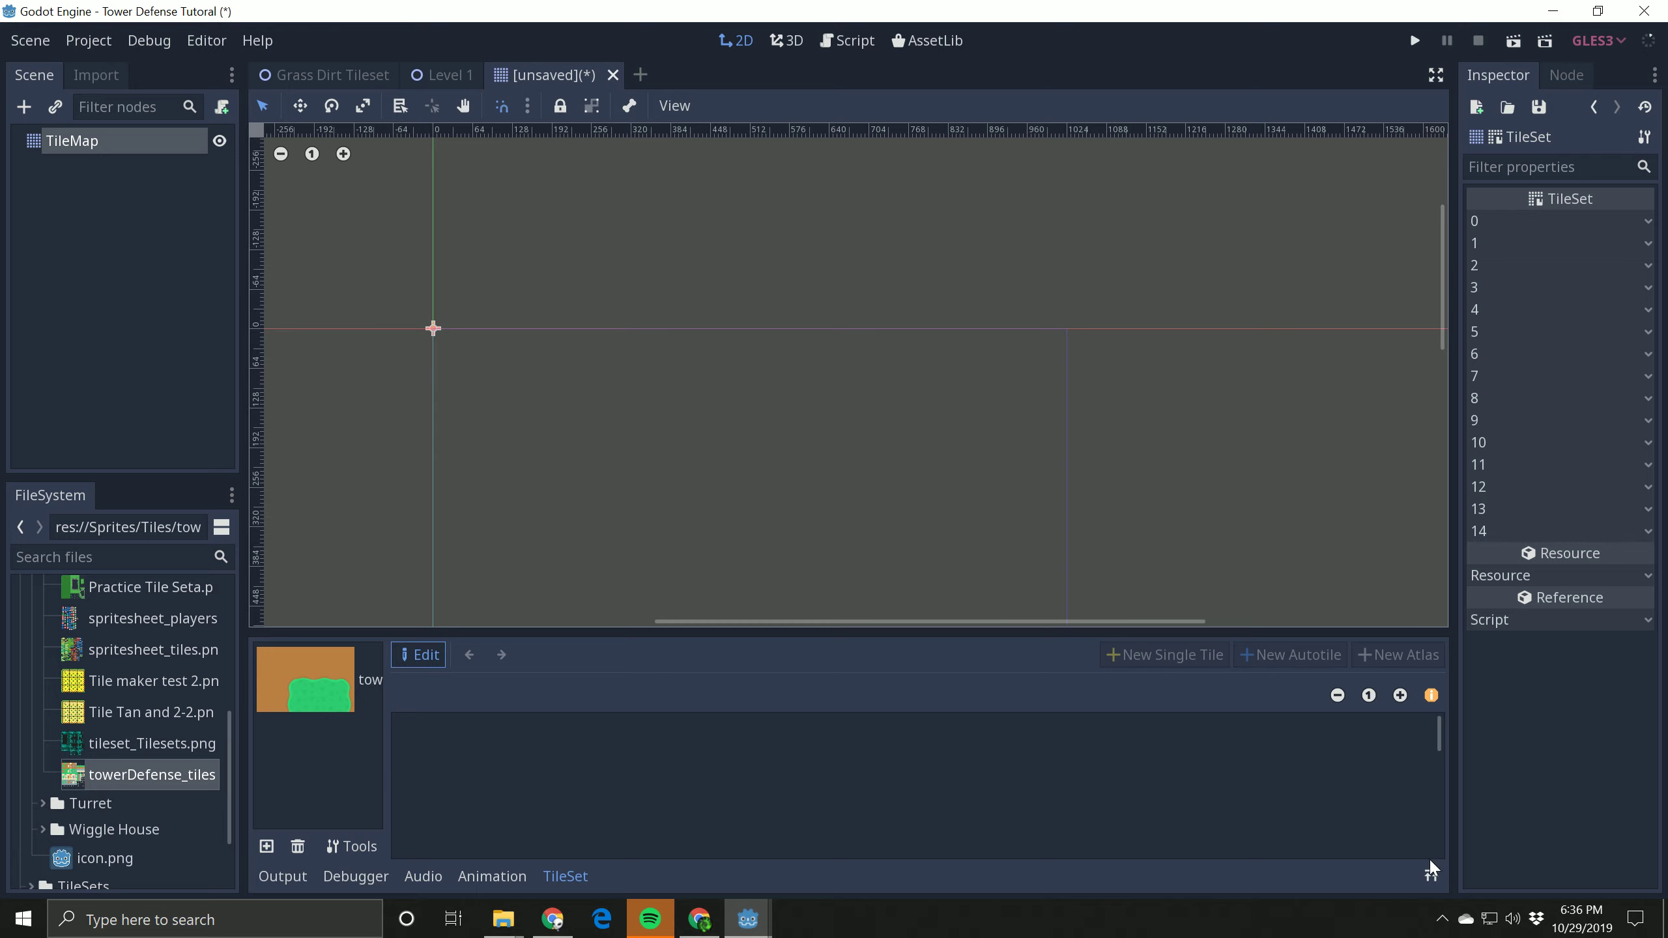
{"action": "left_click", "coordinate": [1431, 877]}
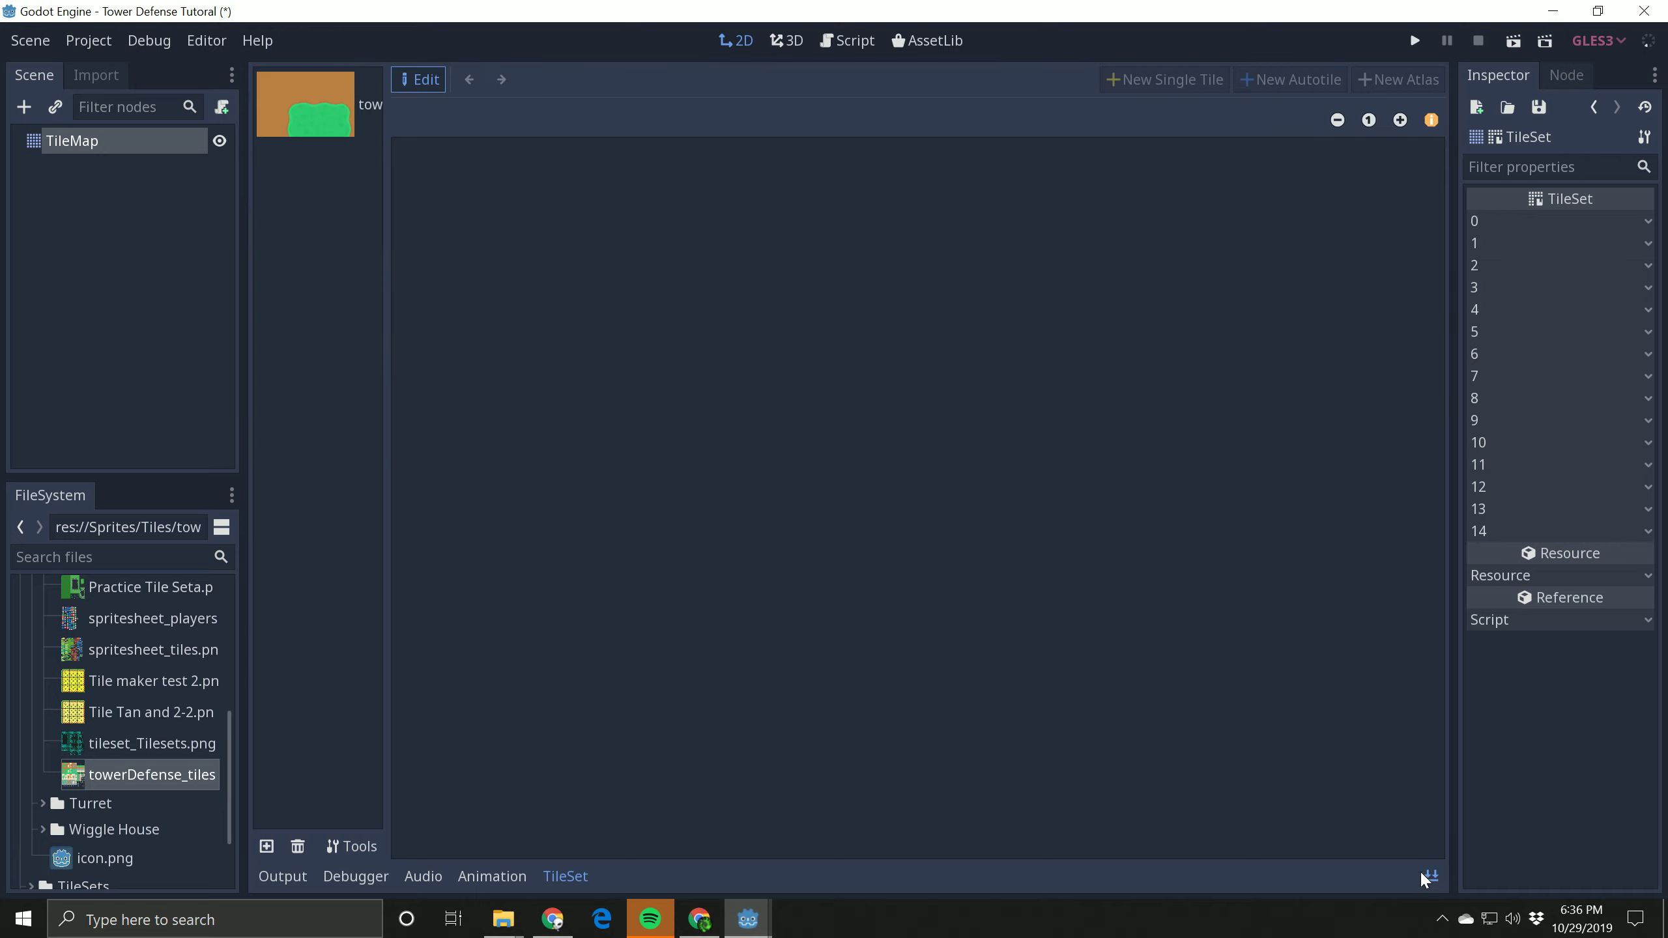
{"action": "left_click", "coordinate": [274, 116]}
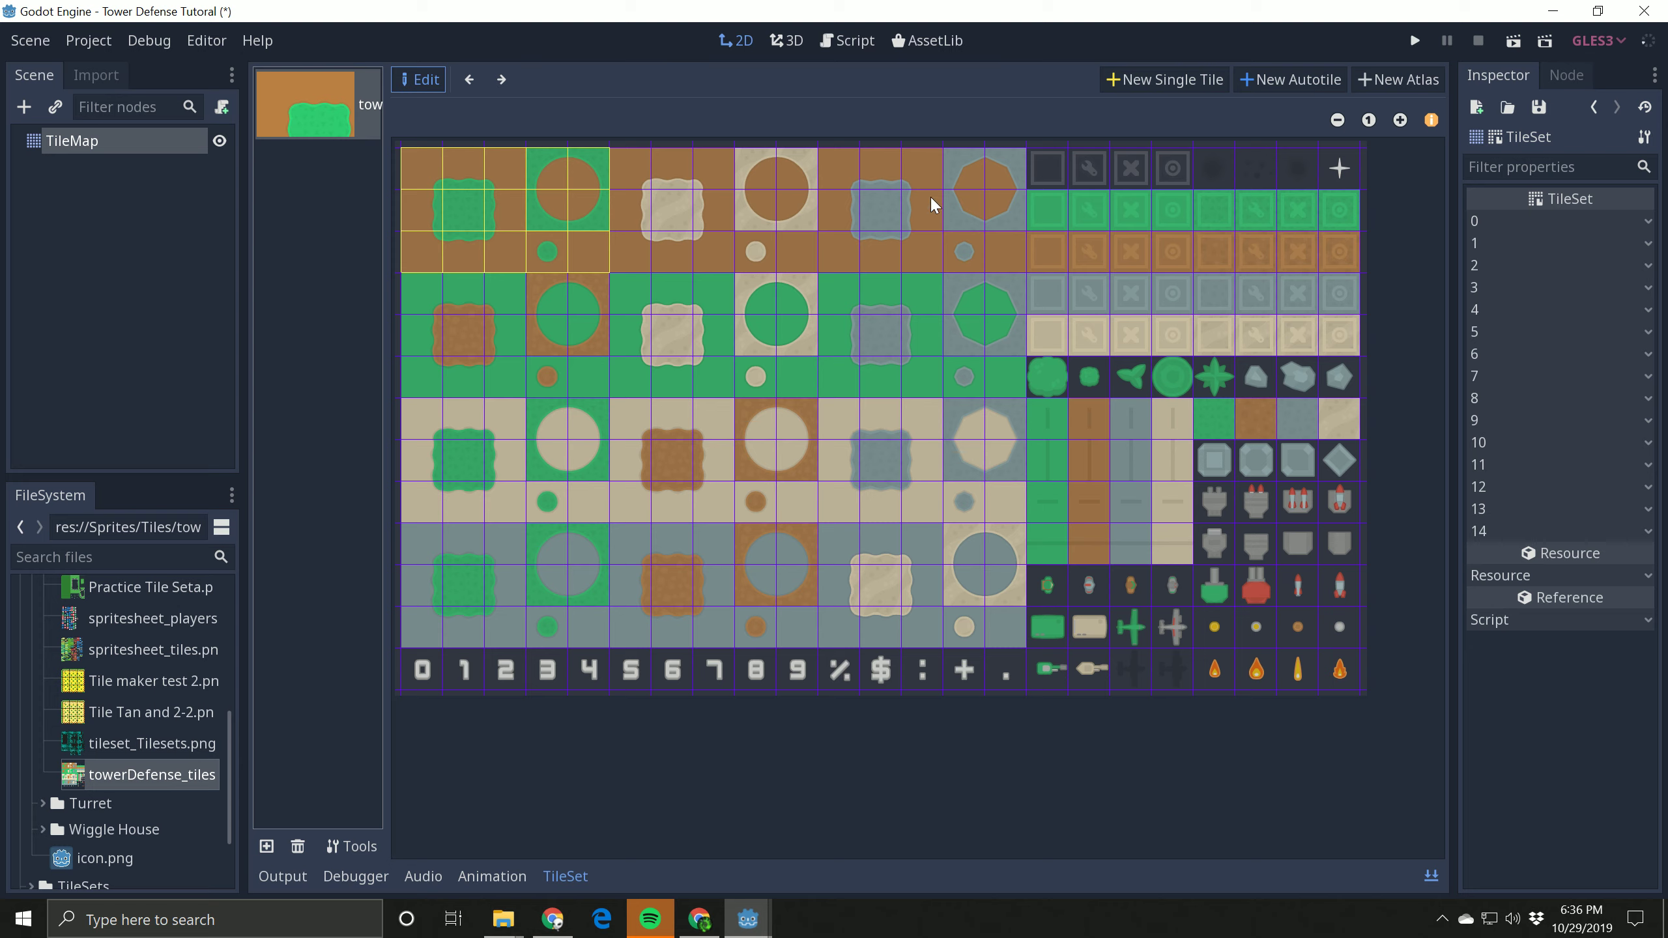
Step: Delete every single tile defined on the brown and green-circle blocks of the towerDefense tilesheet
{"action": "left_click", "coordinate": [512, 219]}
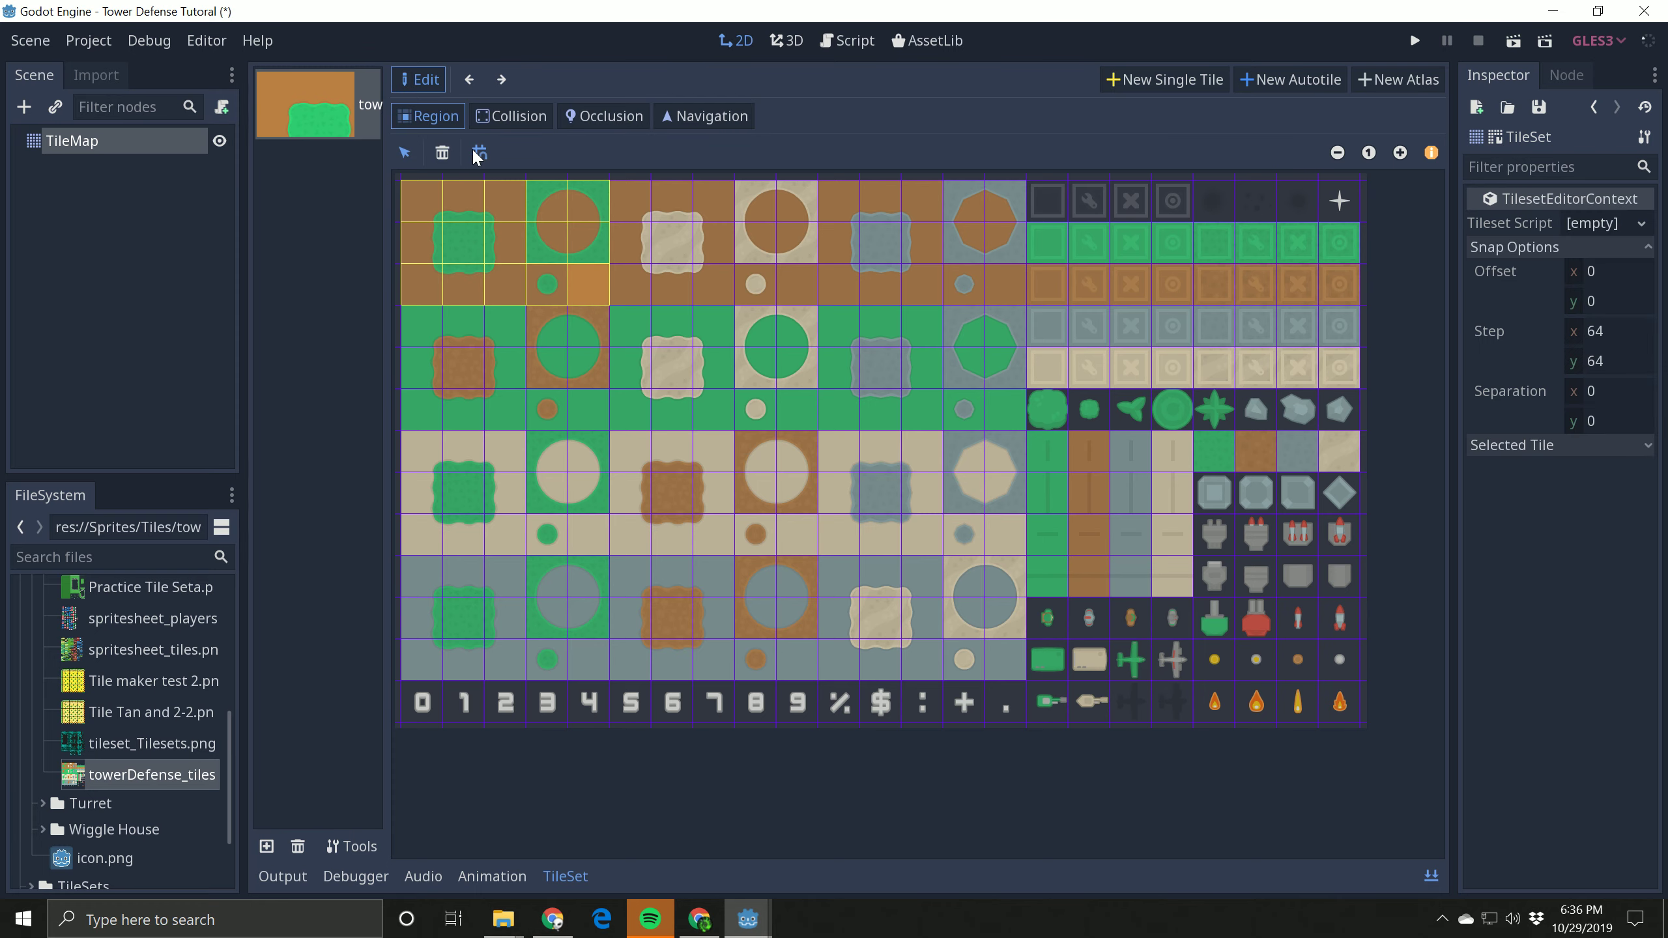
{"action": "left_click", "coordinate": [443, 152]}
{"action": "left_click", "coordinate": [529, 265]}
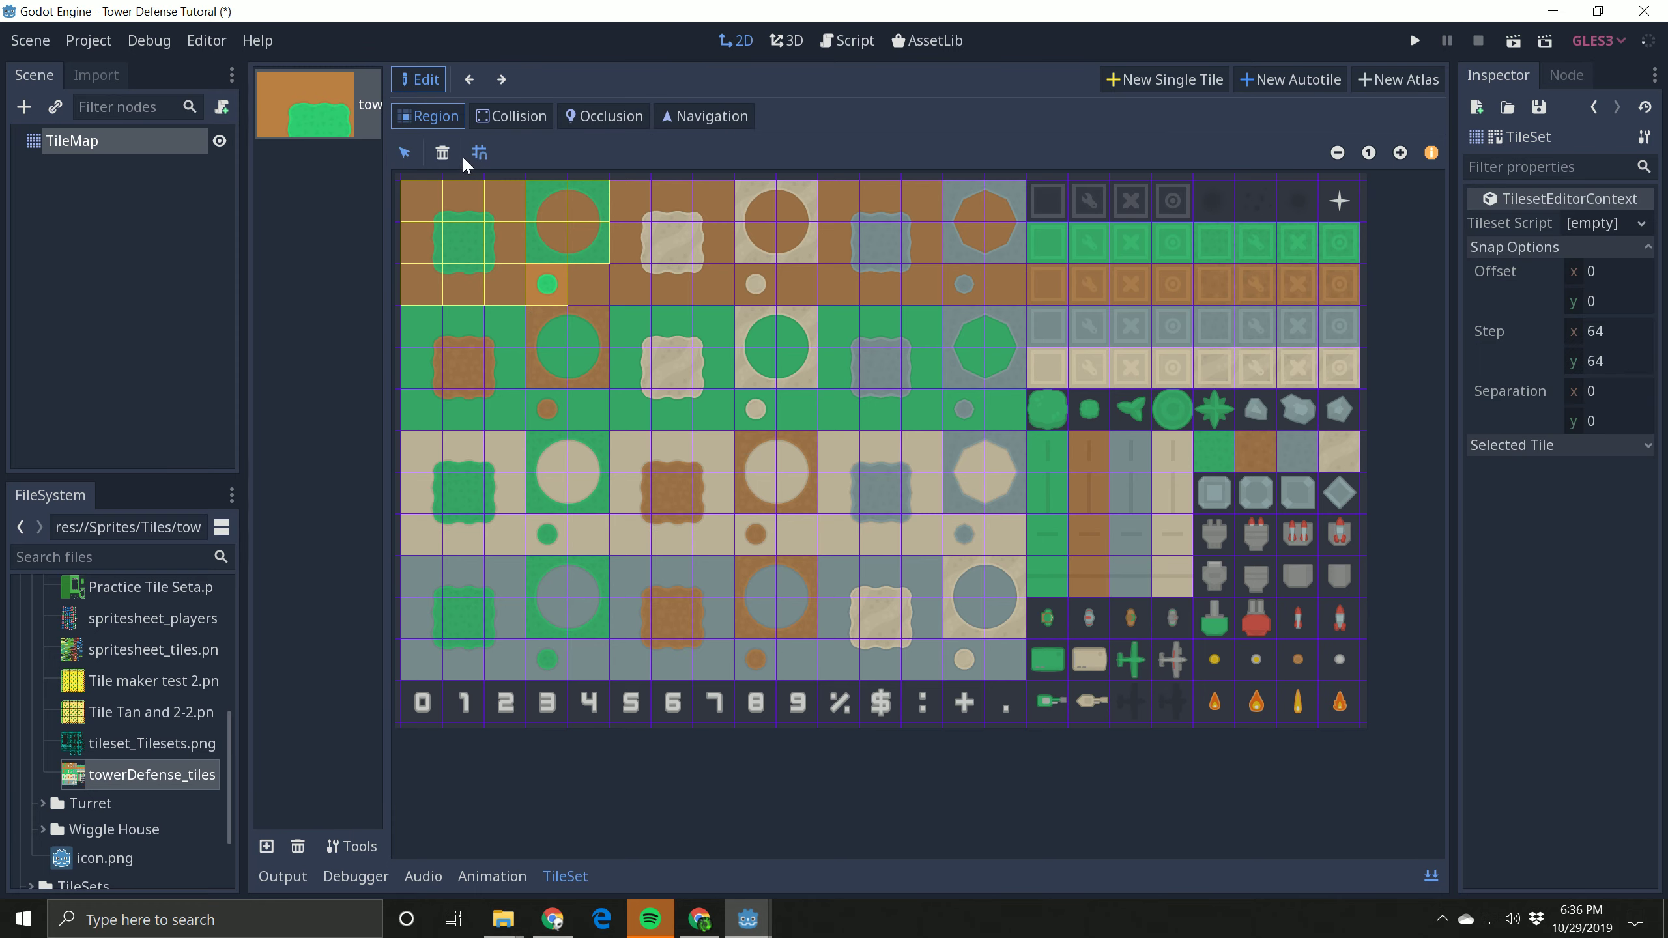
{"action": "left_click", "coordinate": [442, 152]}
{"action": "left_click", "coordinate": [503, 207]}
{"action": "left_click", "coordinate": [443, 151]}
{"action": "left_click", "coordinate": [461, 198]}
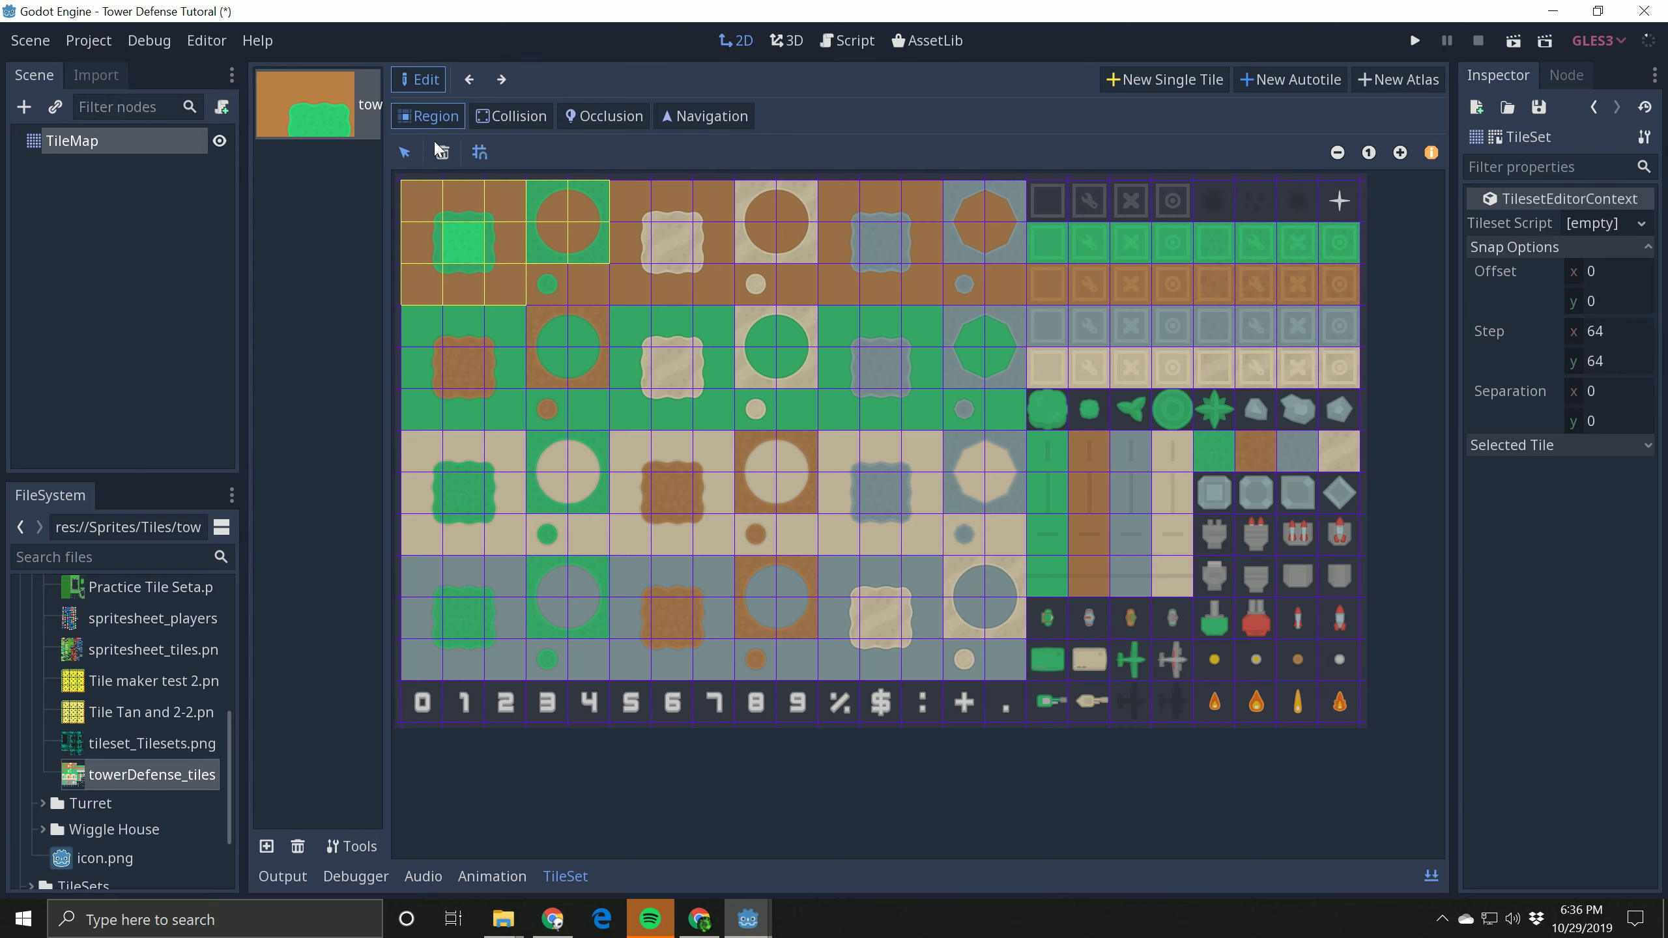
{"action": "left_click", "coordinate": [444, 152]}
{"action": "left_click", "coordinate": [475, 237]}
{"action": "left_click", "coordinate": [451, 154]}
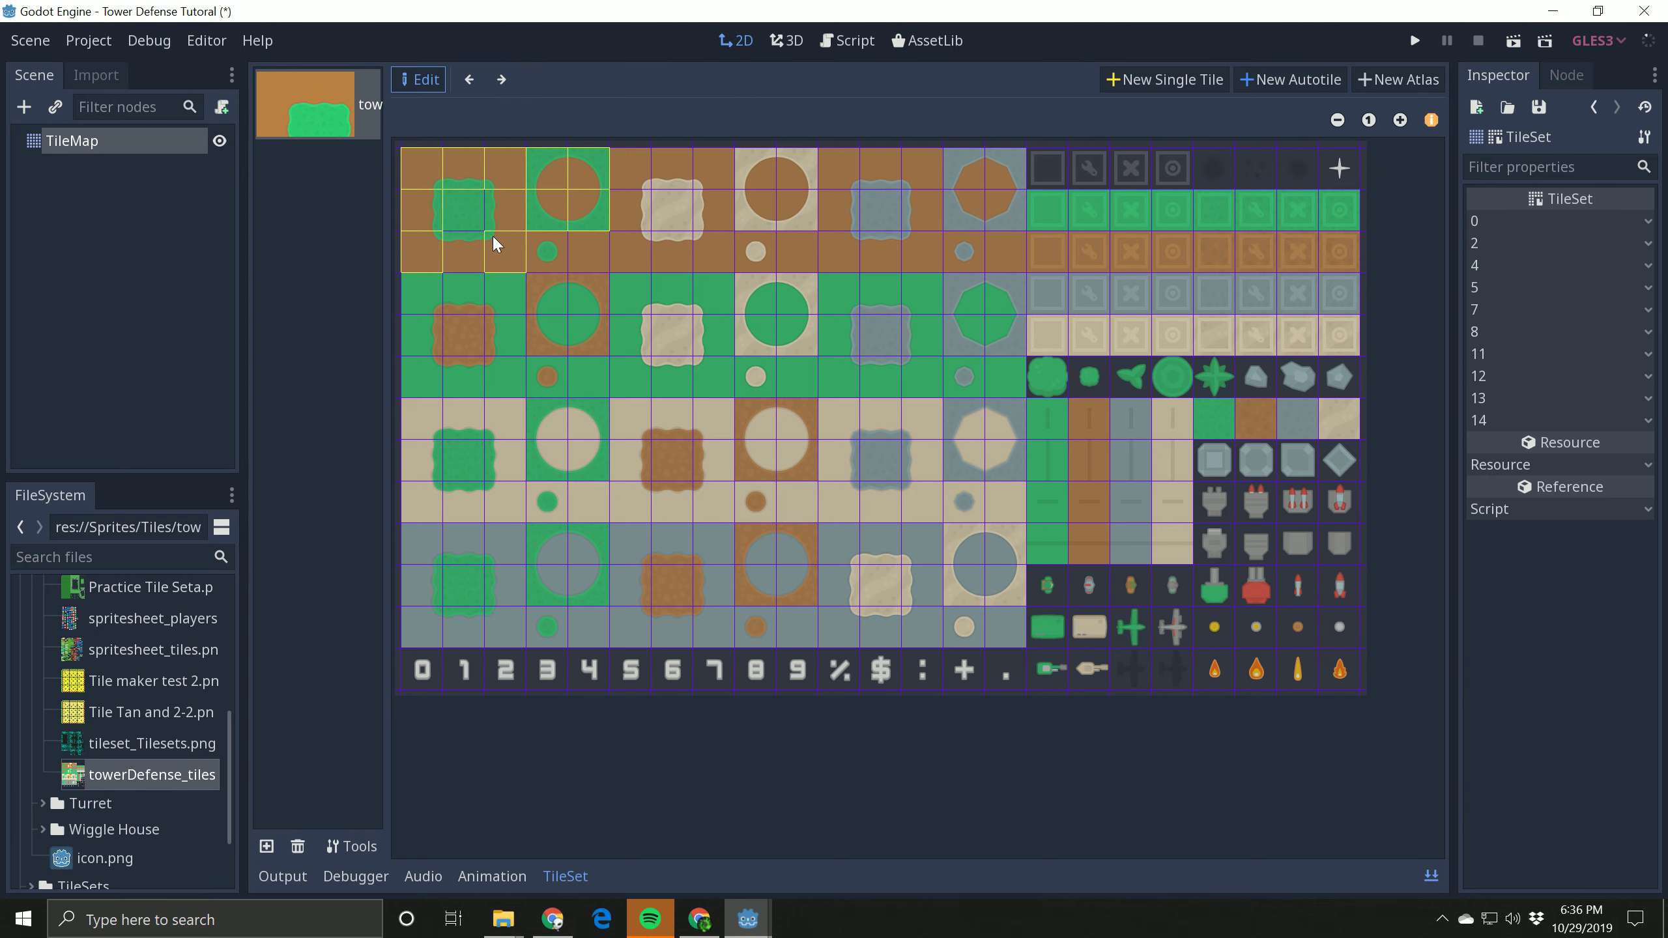
{"action": "left_click", "coordinate": [493, 234]}
{"action": "left_click", "coordinate": [437, 153]}
{"action": "left_click", "coordinate": [433, 206]}
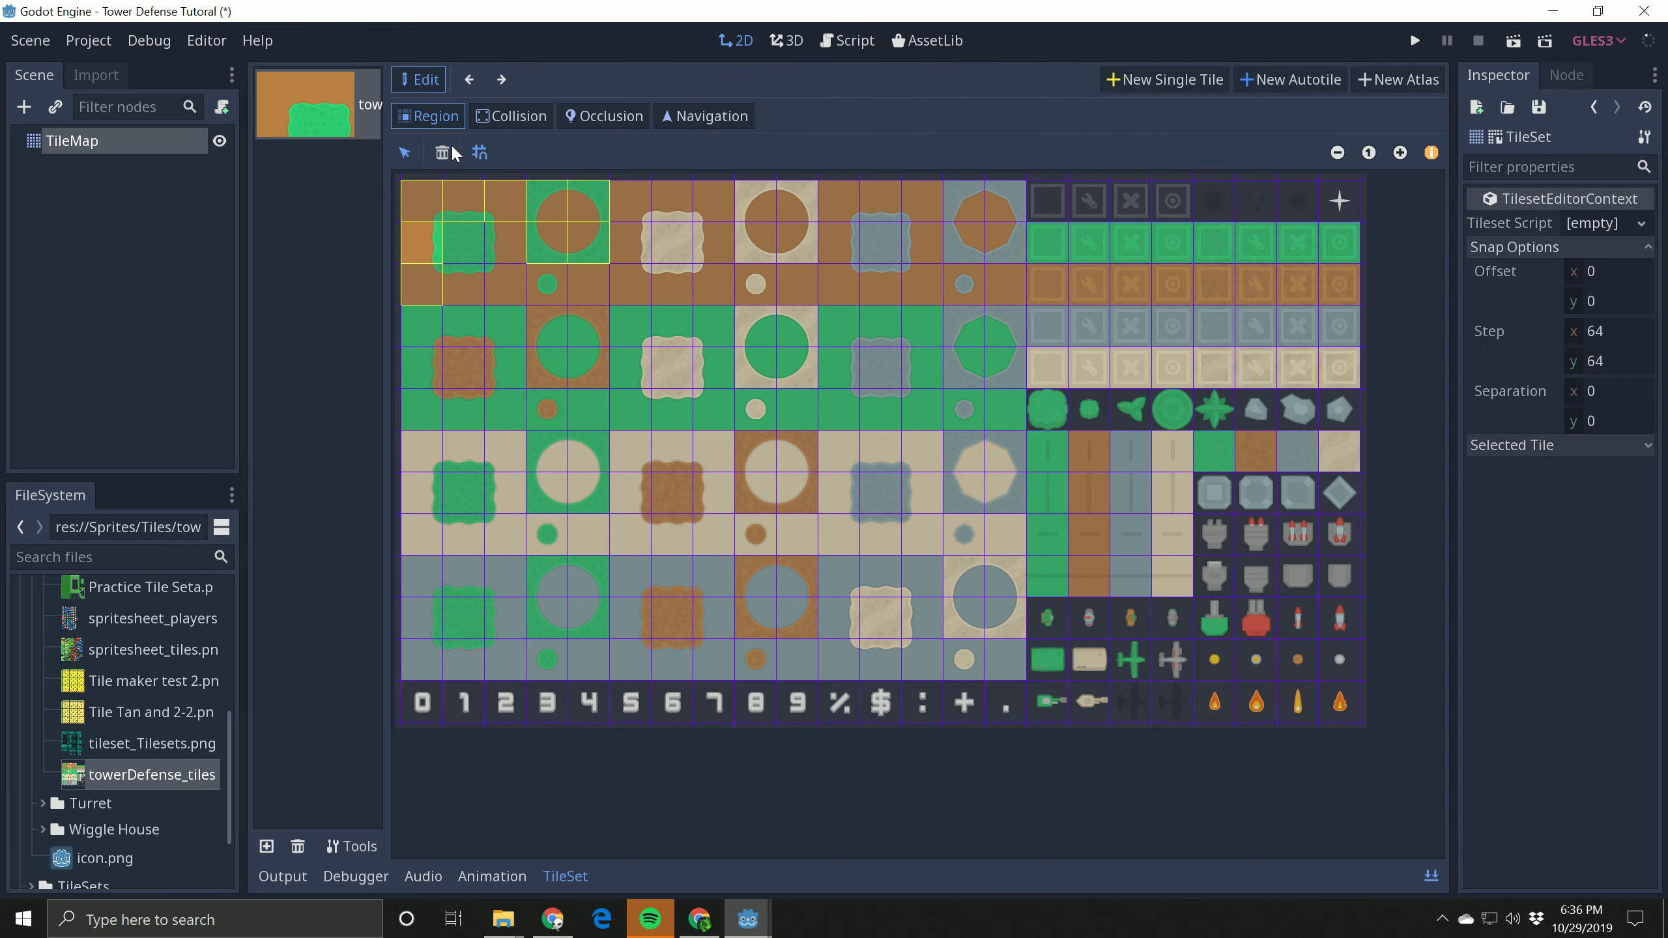
{"action": "left_click", "coordinate": [449, 152]}
{"action": "left_click", "coordinate": [433, 183]}
{"action": "left_click", "coordinate": [452, 155]}
{"action": "left_click", "coordinate": [472, 181]}
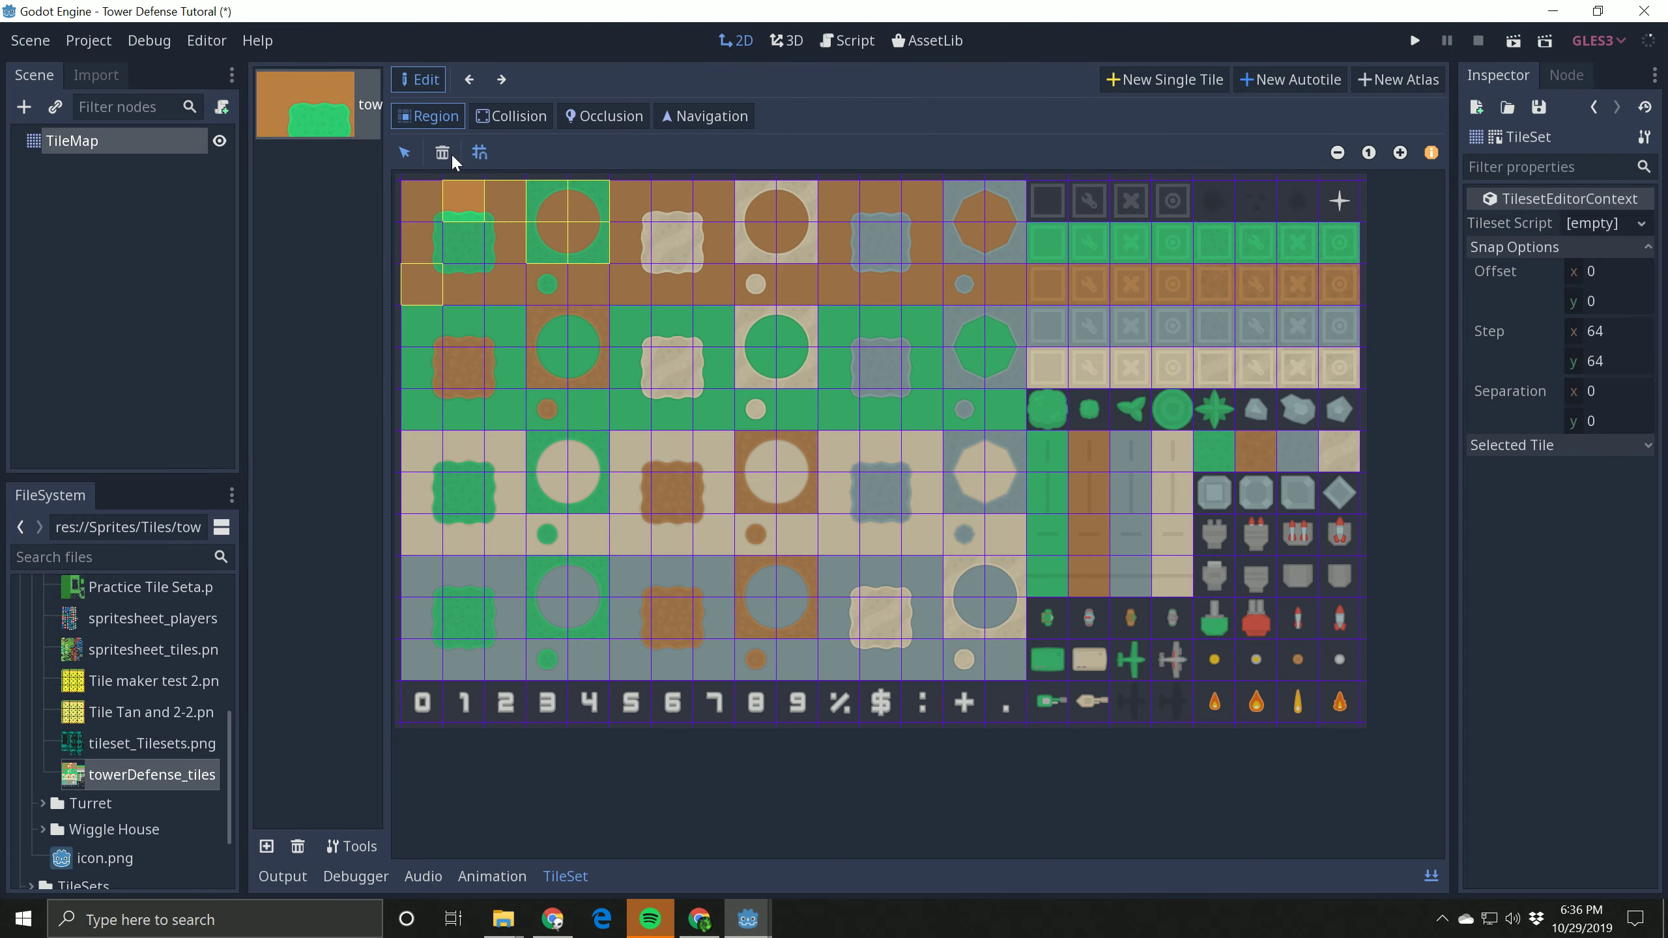
{"action": "left_click", "coordinate": [451, 152]}
{"action": "left_click", "coordinate": [514, 174]}
{"action": "left_click", "coordinate": [451, 152]}
{"action": "left_click", "coordinate": [555, 191]}
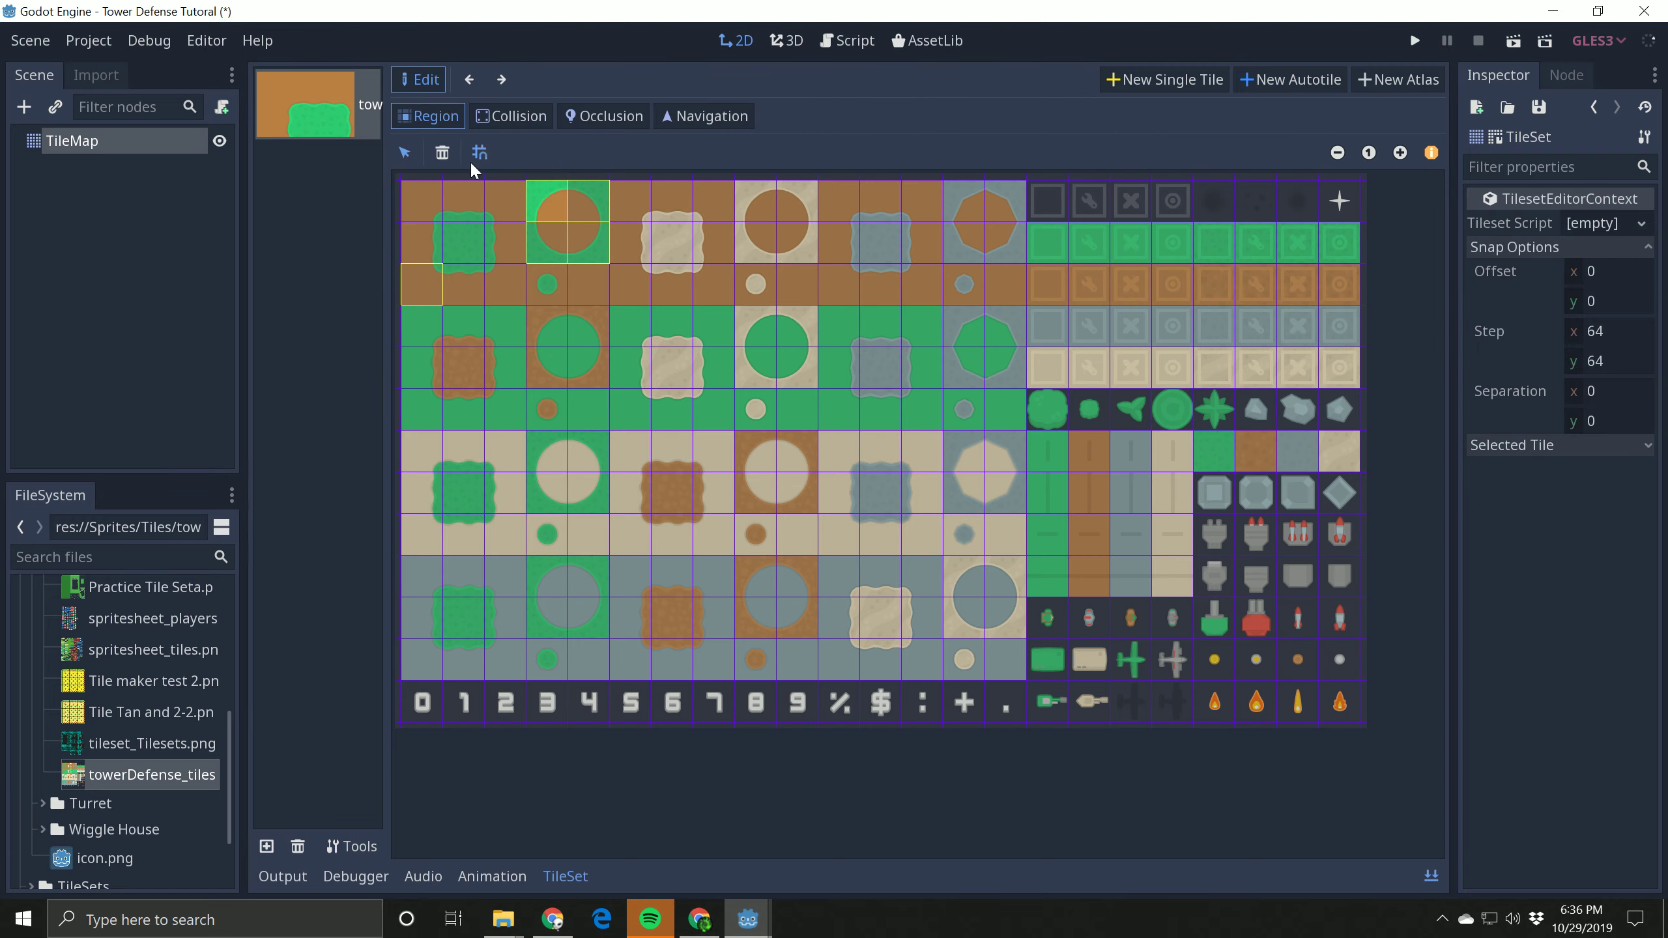
{"action": "left_click", "coordinate": [441, 153]}
{"action": "left_click", "coordinate": [557, 193]}
{"action": "left_click", "coordinate": [433, 154]}
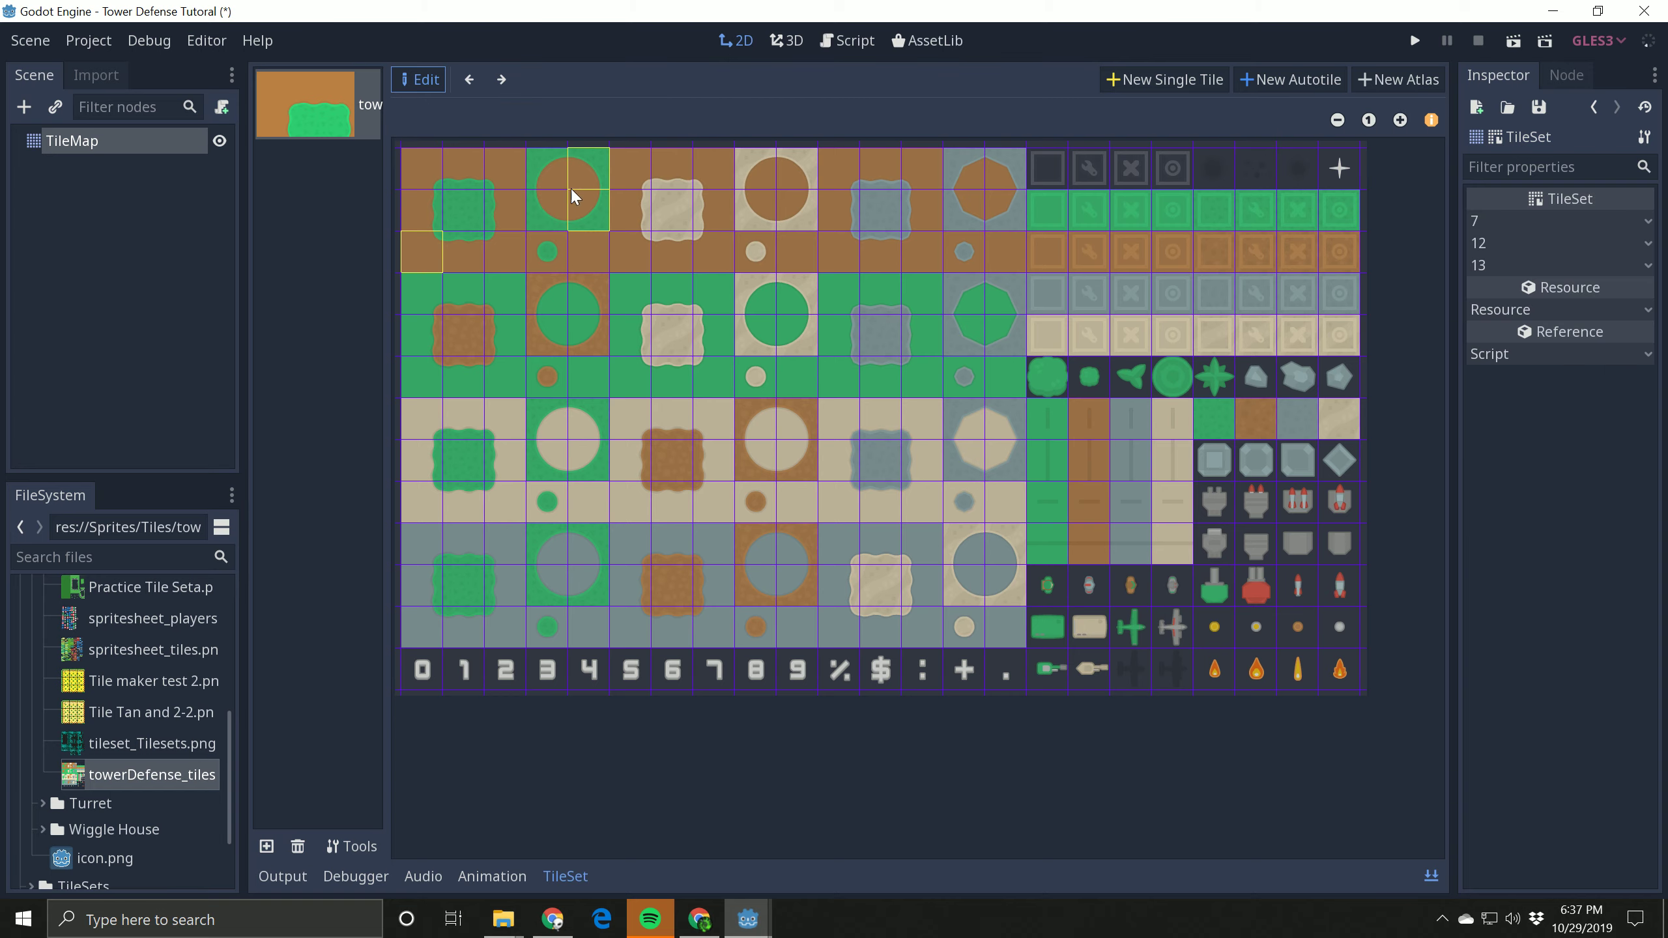
{"action": "left_click", "coordinate": [571, 187]}
{"action": "left_click", "coordinate": [441, 152]}
{"action": "left_click", "coordinate": [576, 204]}
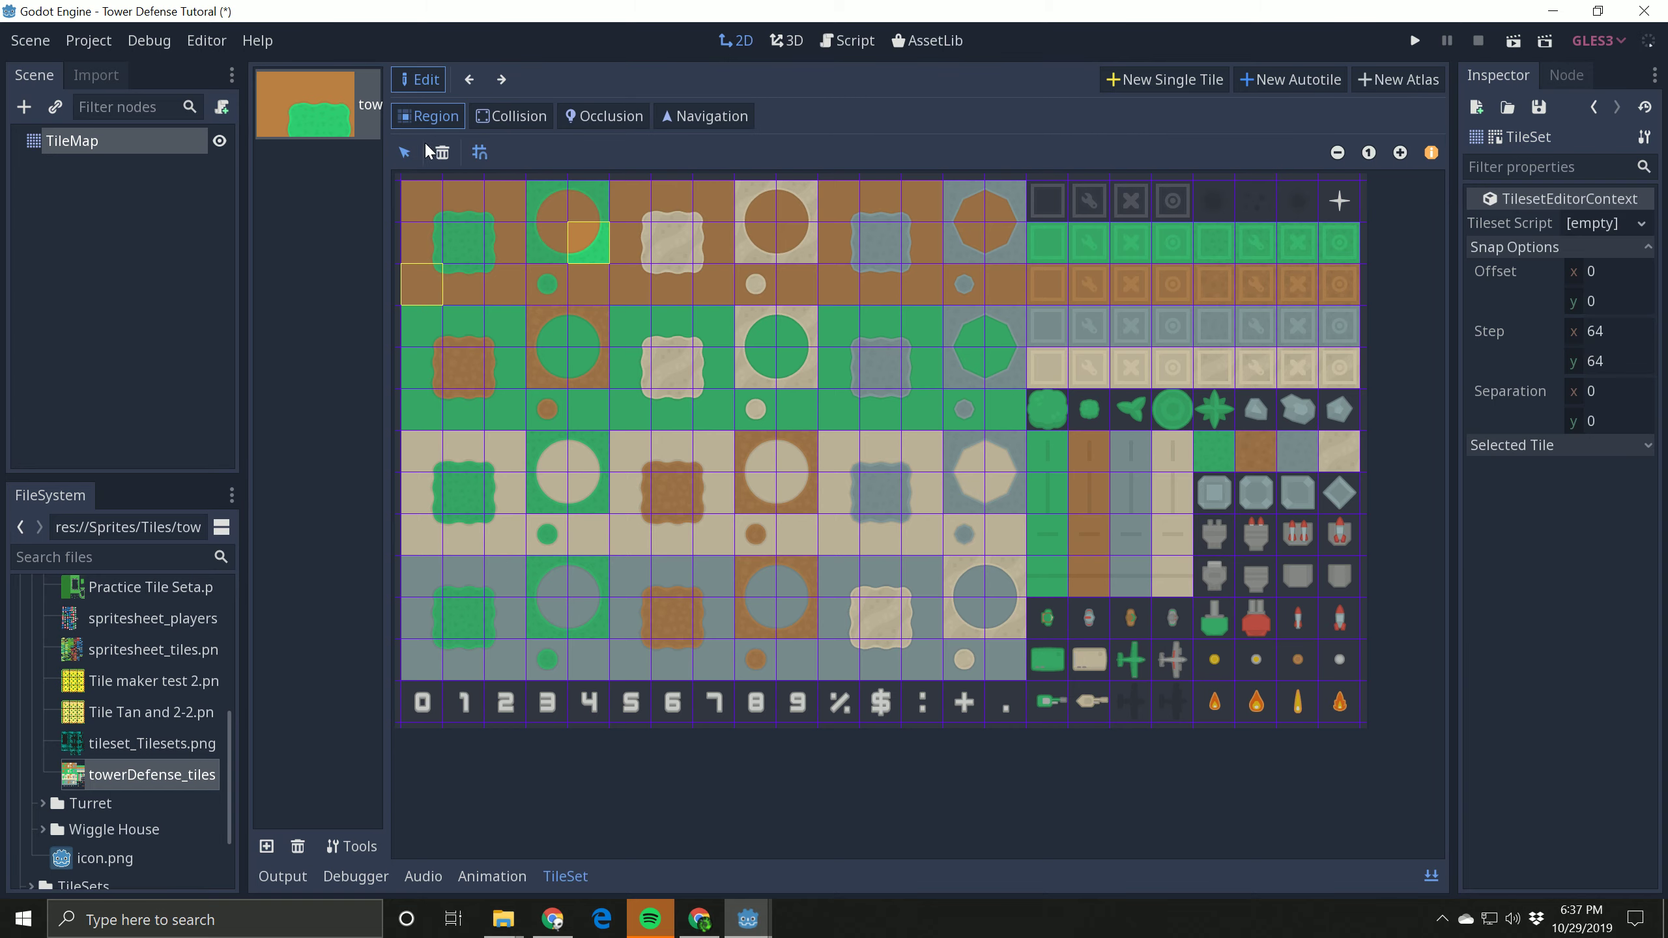
{"action": "left_click", "coordinate": [440, 152]}
{"action": "left_click", "coordinate": [422, 210]}
{"action": "left_click", "coordinate": [443, 152]}
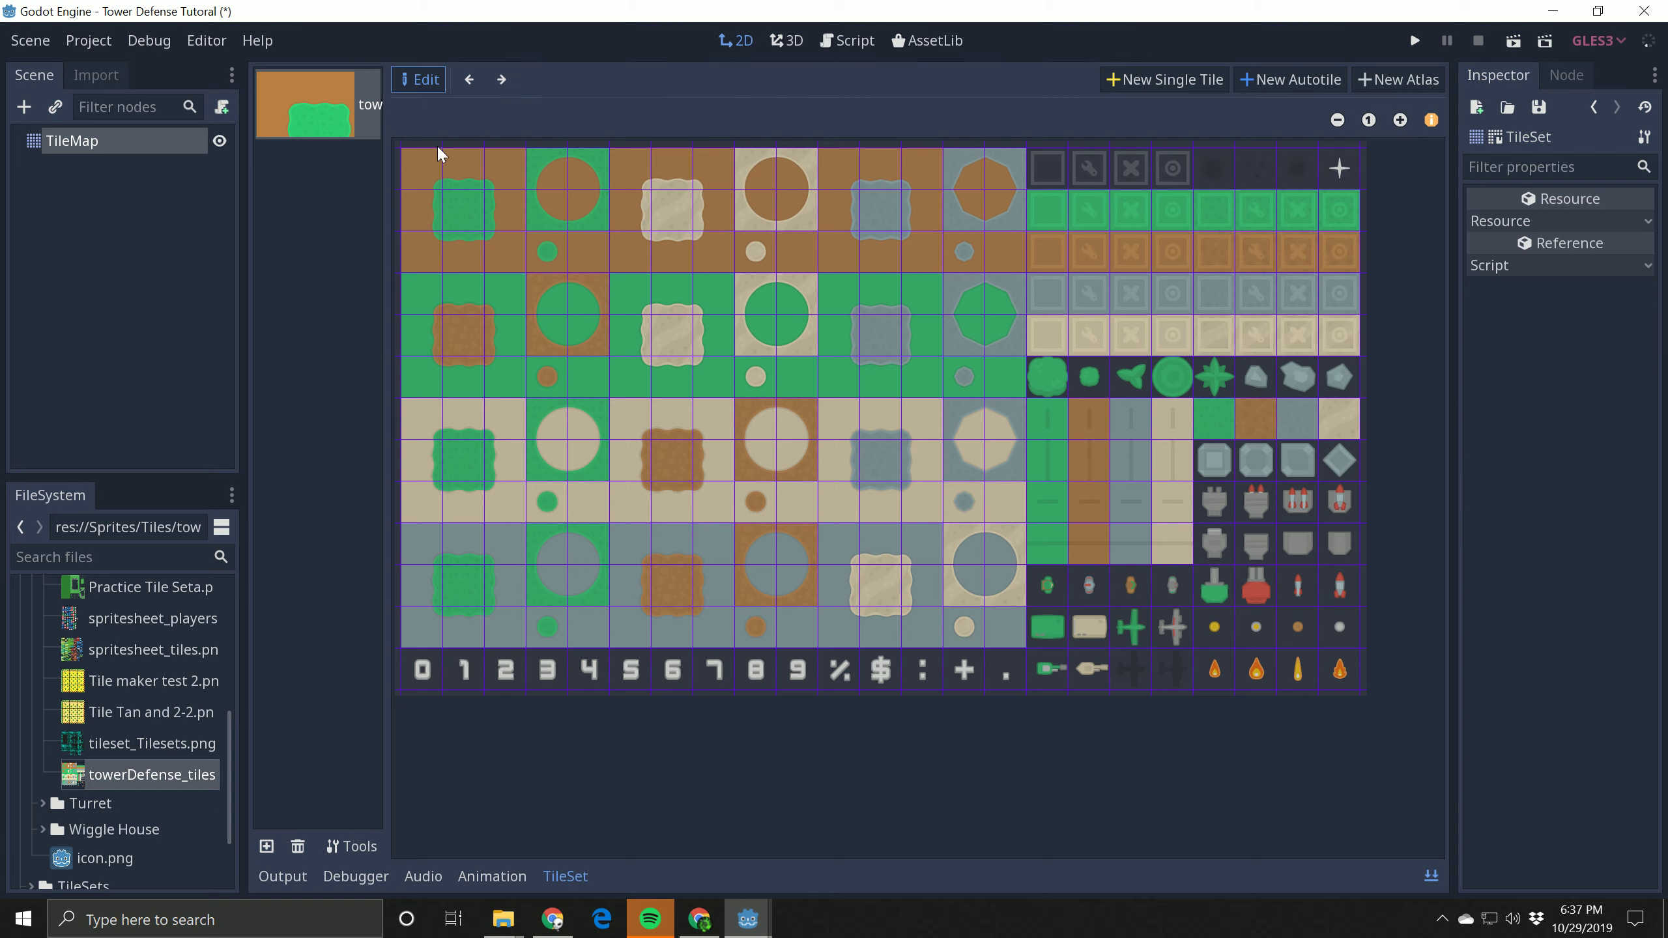
Step: Create a new atlas region spanning the row of eight green bush and grey rock objects
{"action": "left_click", "coordinate": [1385, 84]}
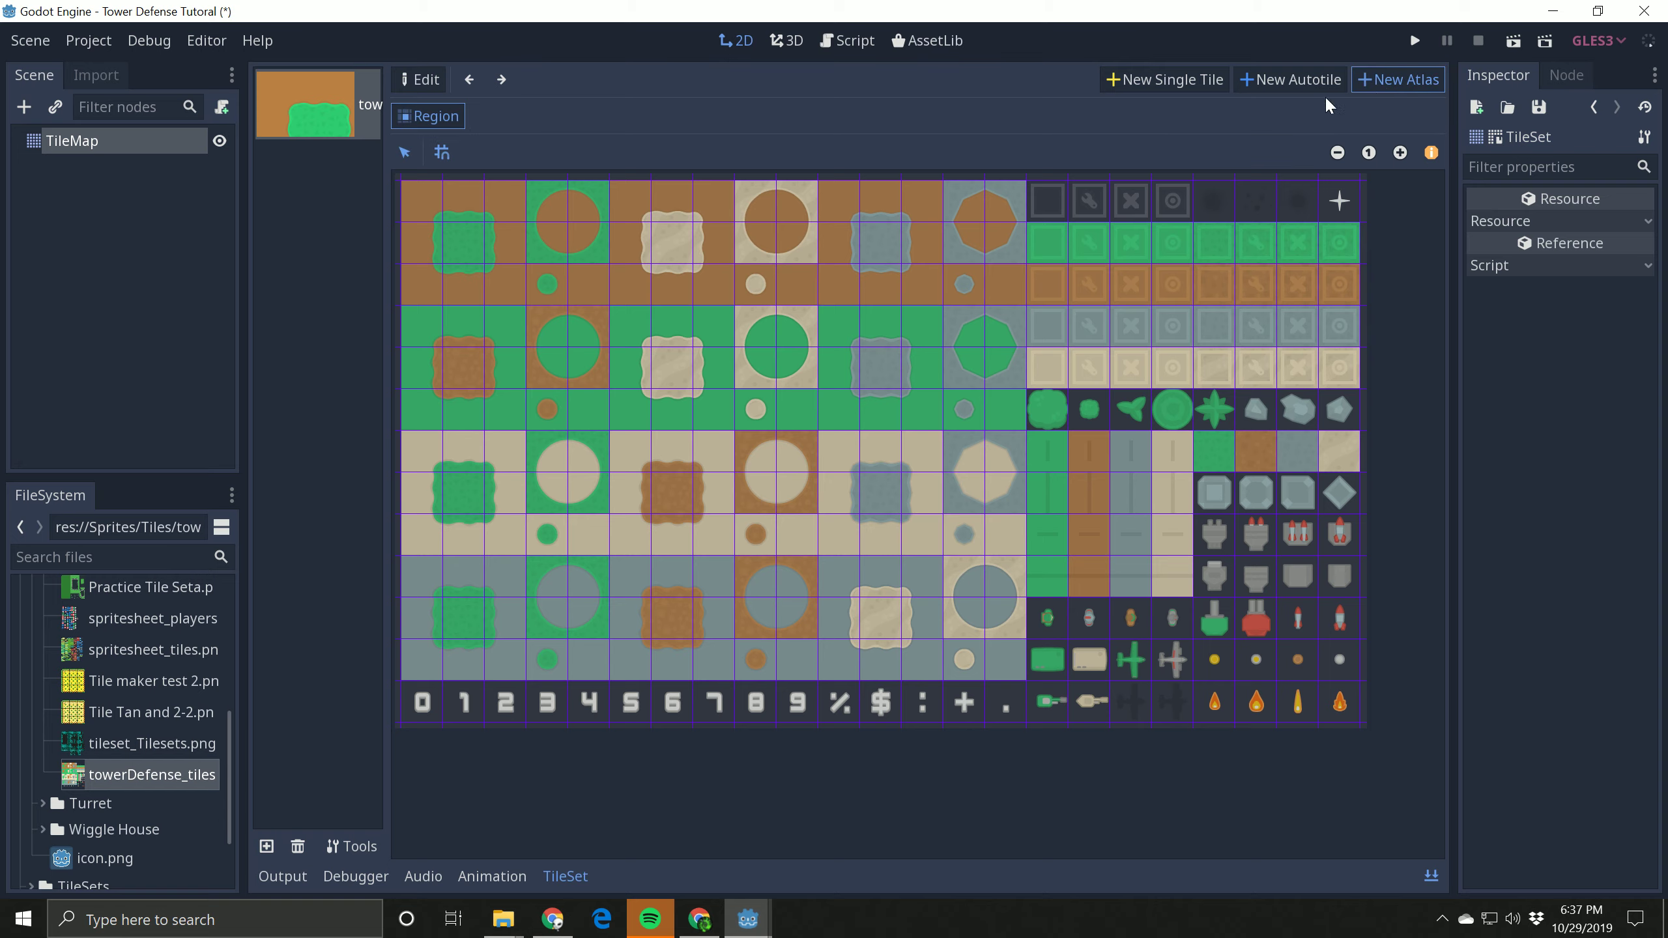
{"action": "left_click_drag", "start_coordinate": [1044, 414], "coordinate": [1346, 417]}
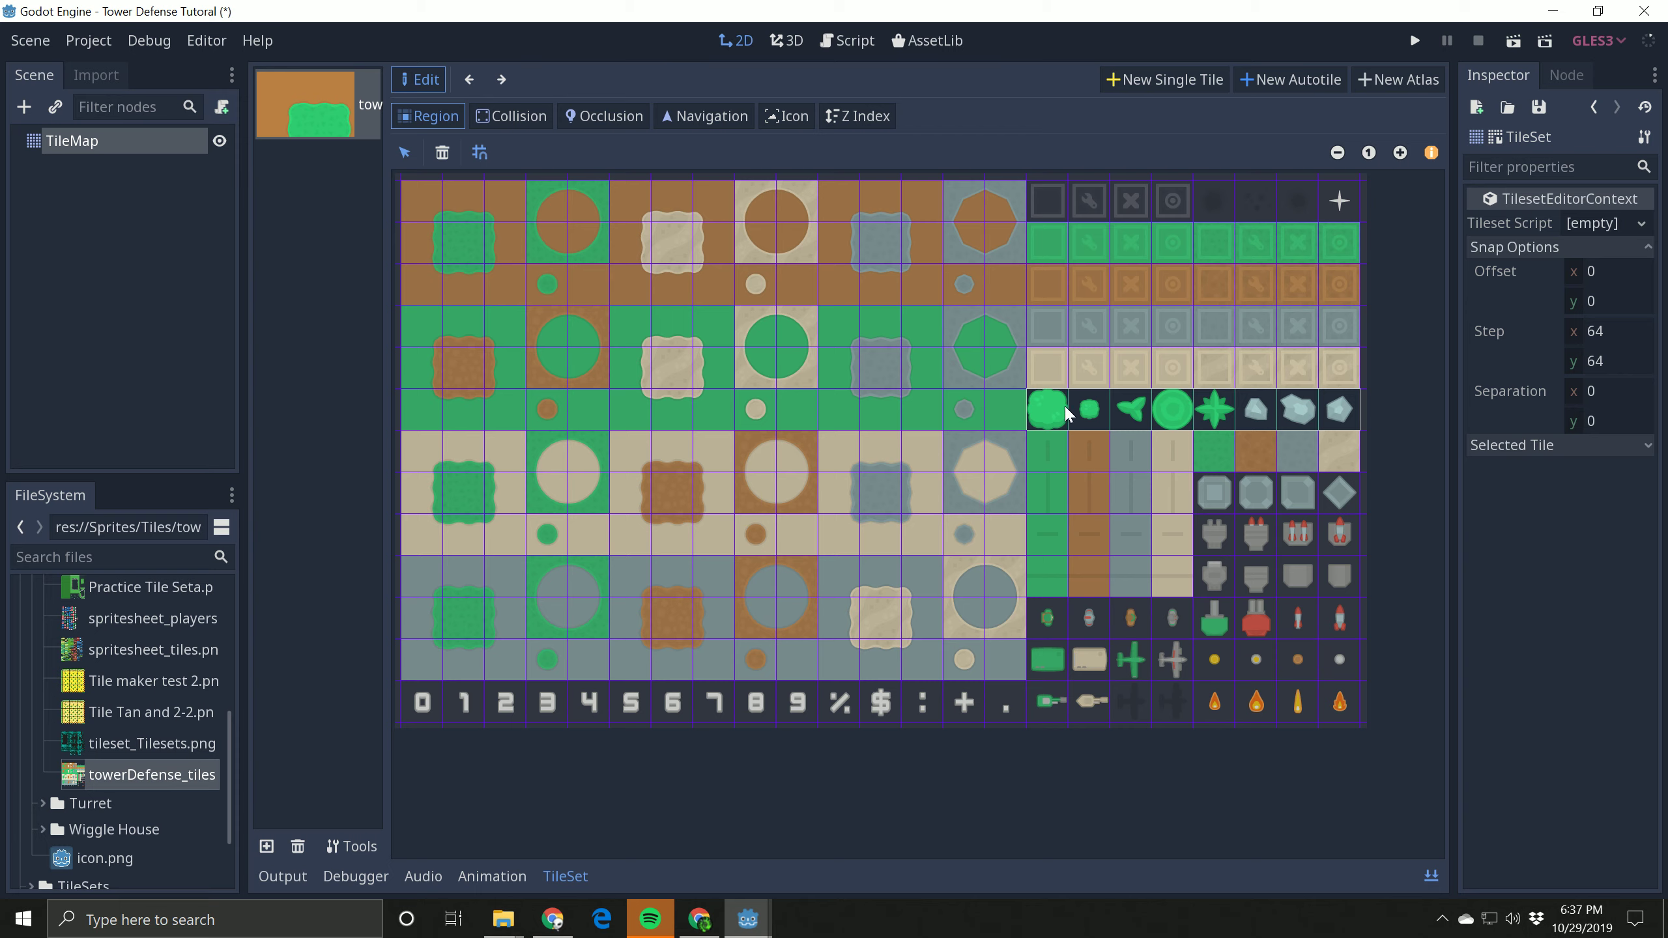
{"action": "left_click", "coordinate": [739, 399]}
Step: Name the atlas tile Objects and turn on the display of tile names over the tilesheet
{"action": "left_click", "coordinate": [1624, 449]}
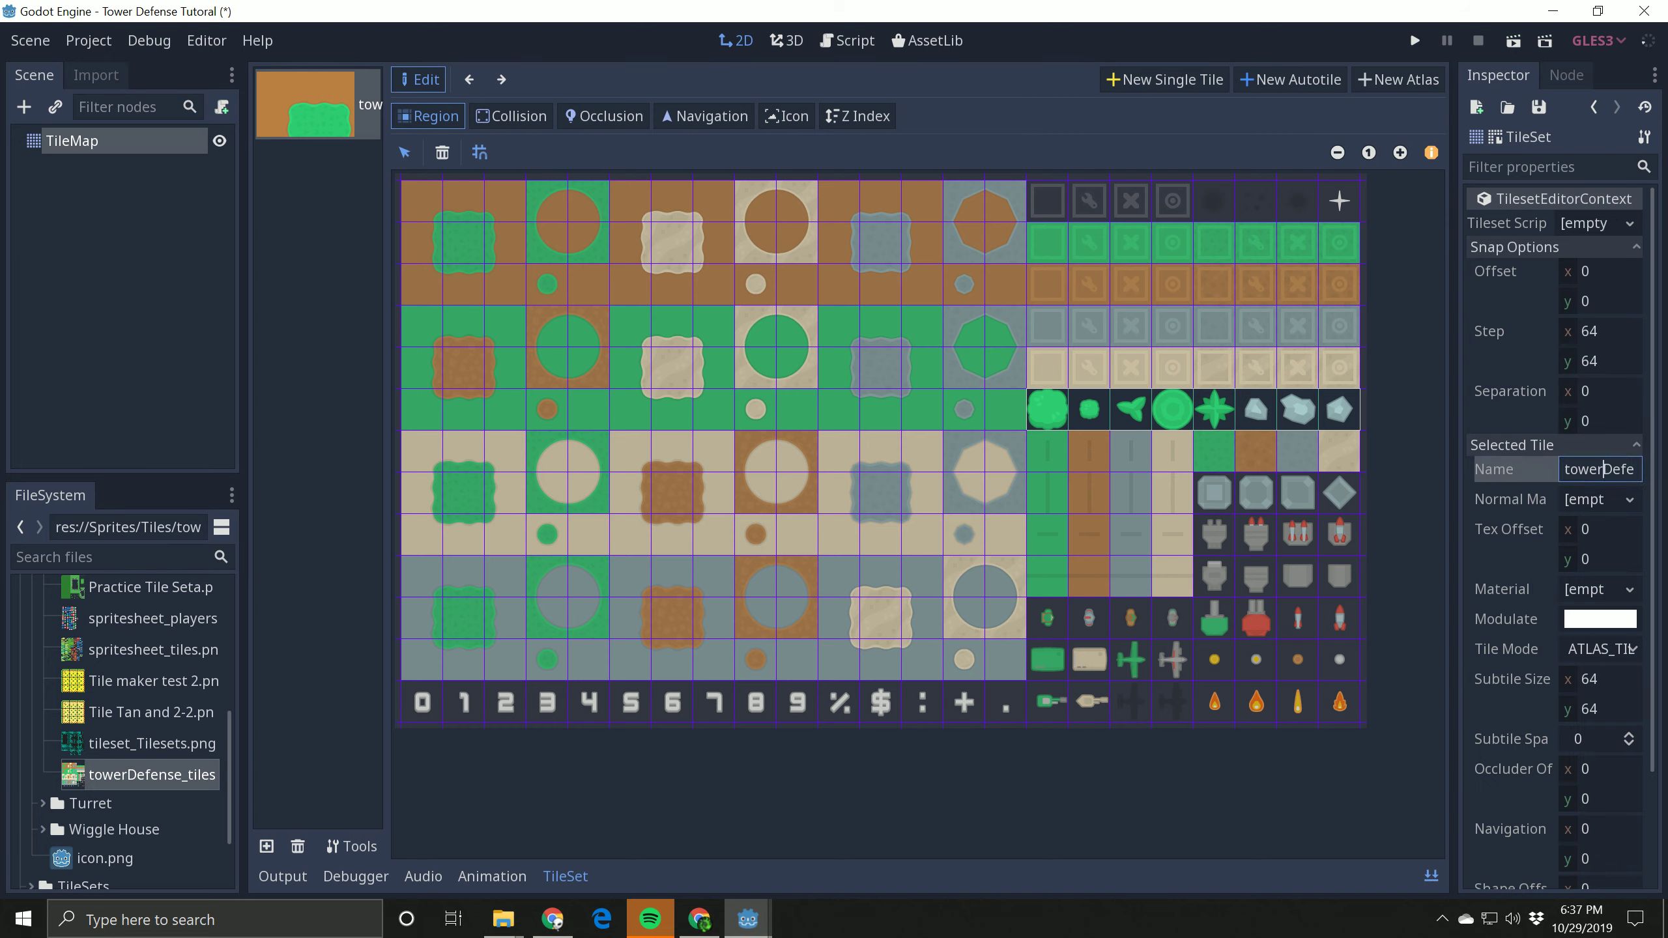
{"action": "key", "text": "ctrl+a"}
{"action": "type", "text": "Objects"}
{"action": "left_click", "coordinate": [1433, 153]}
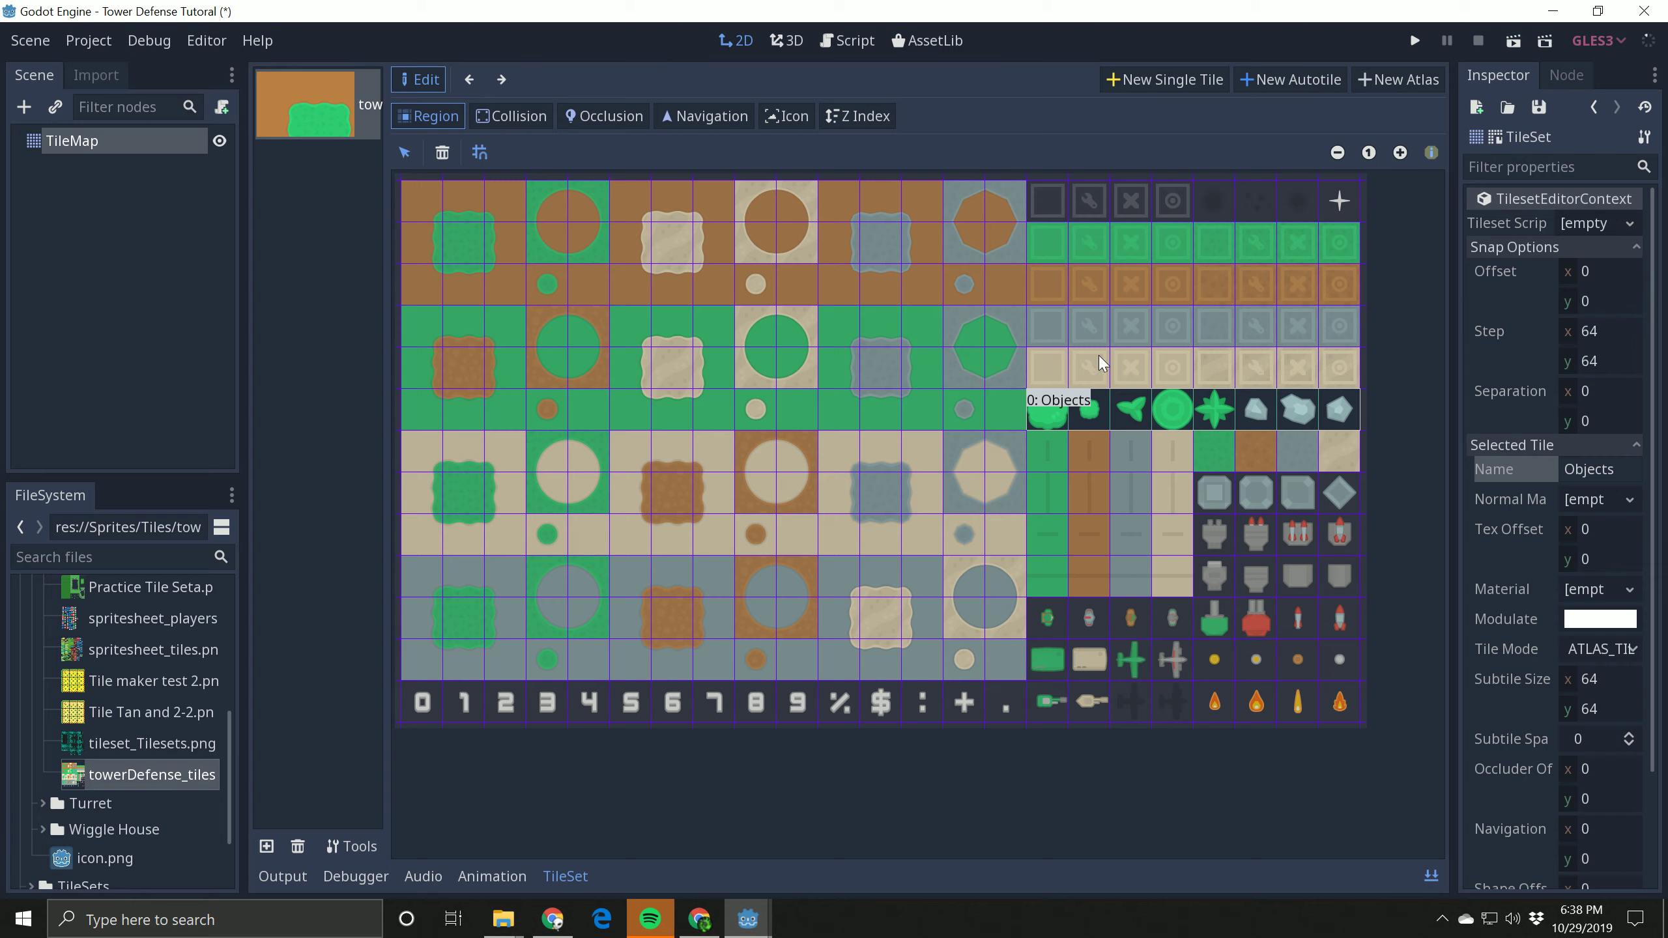
Step: Paint a small bush, a spiky plant and two small rocks from the Objects atlas onto separate cells of the TileMap
{"action": "left_click", "coordinate": [65, 146]}
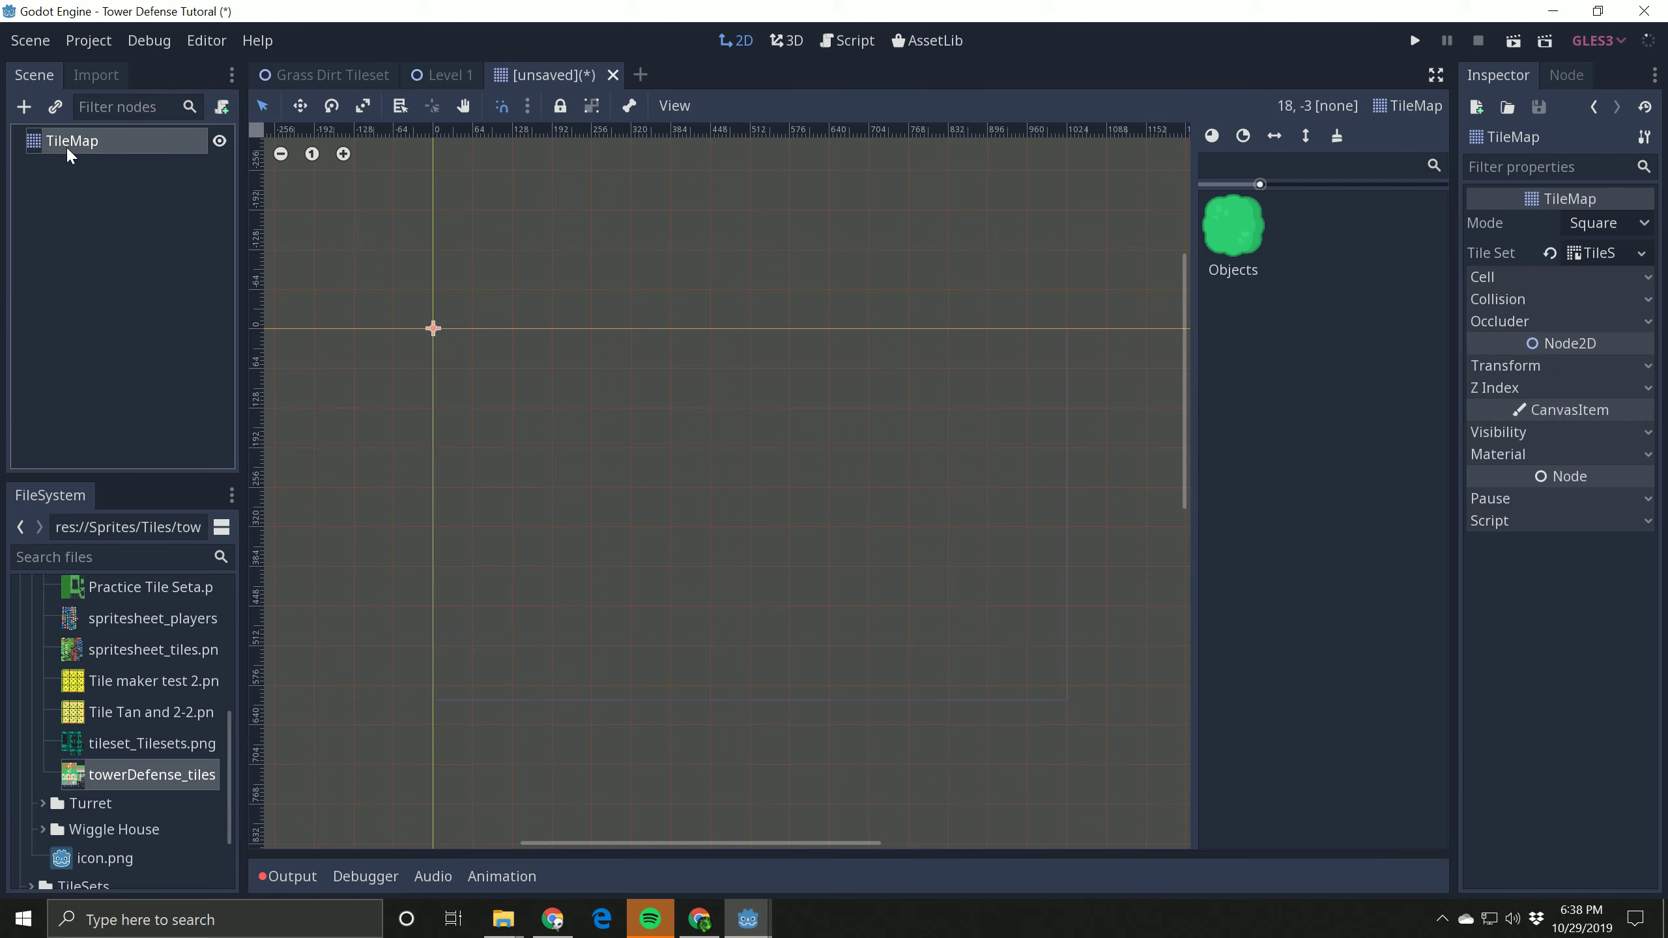
{"action": "left_click", "coordinate": [1230, 235]}
{"action": "left_click", "coordinate": [1298, 558]}
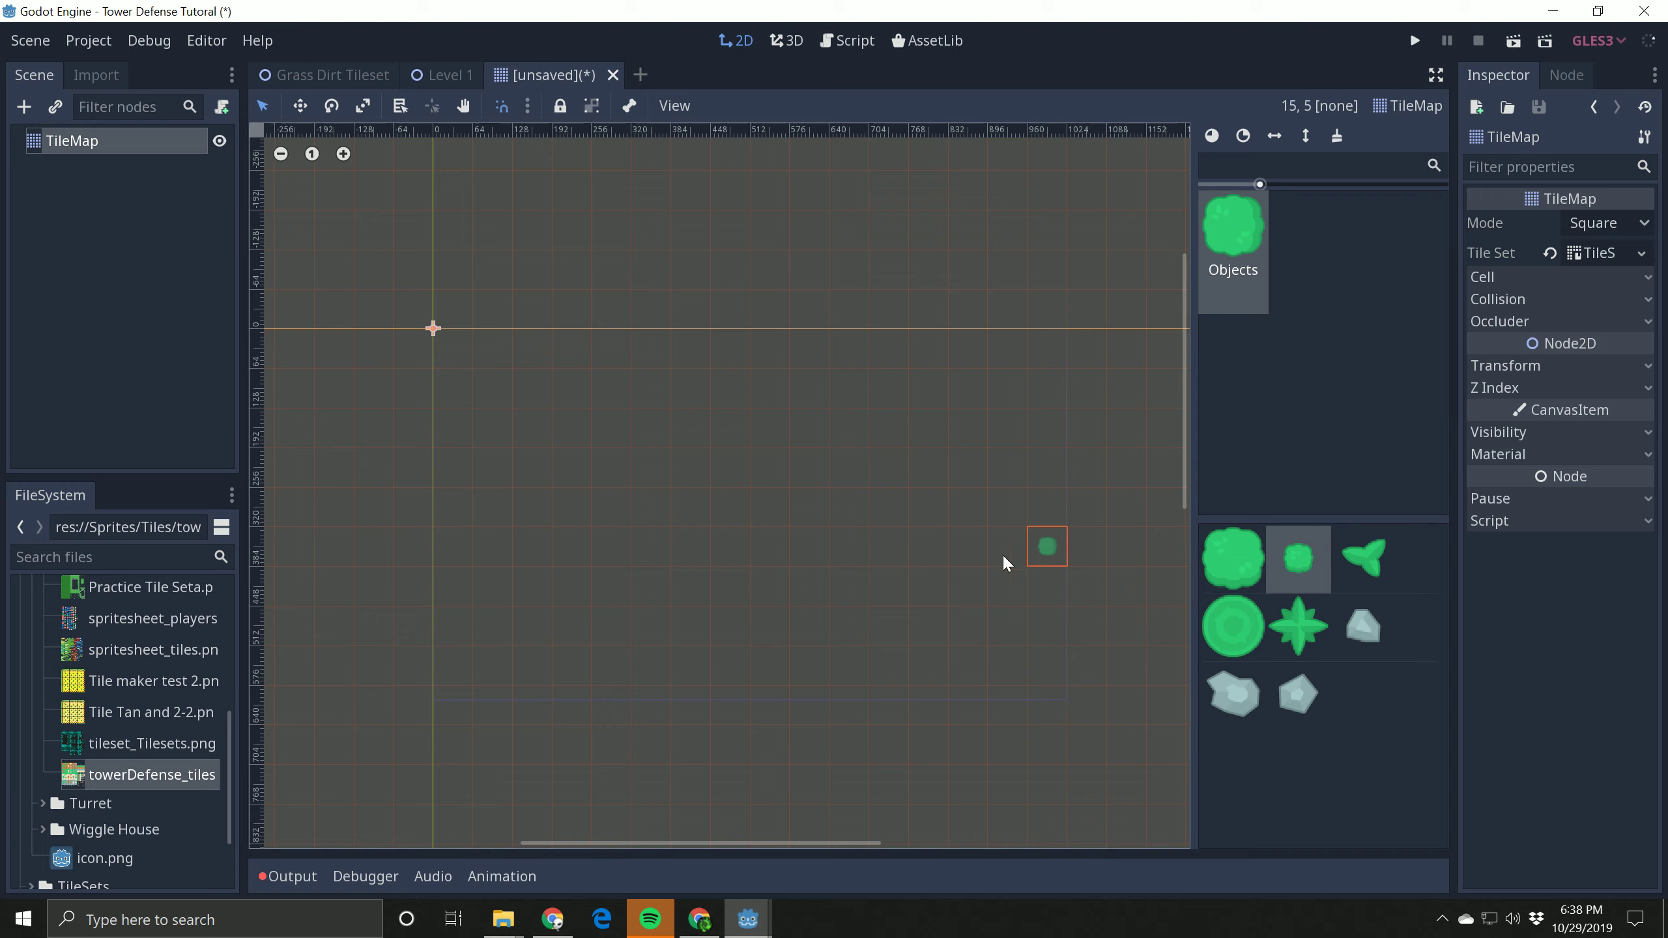
{"action": "left_click", "coordinate": [718, 524]}
{"action": "left_click", "coordinate": [1299, 626]}
{"action": "left_click", "coordinate": [773, 483]}
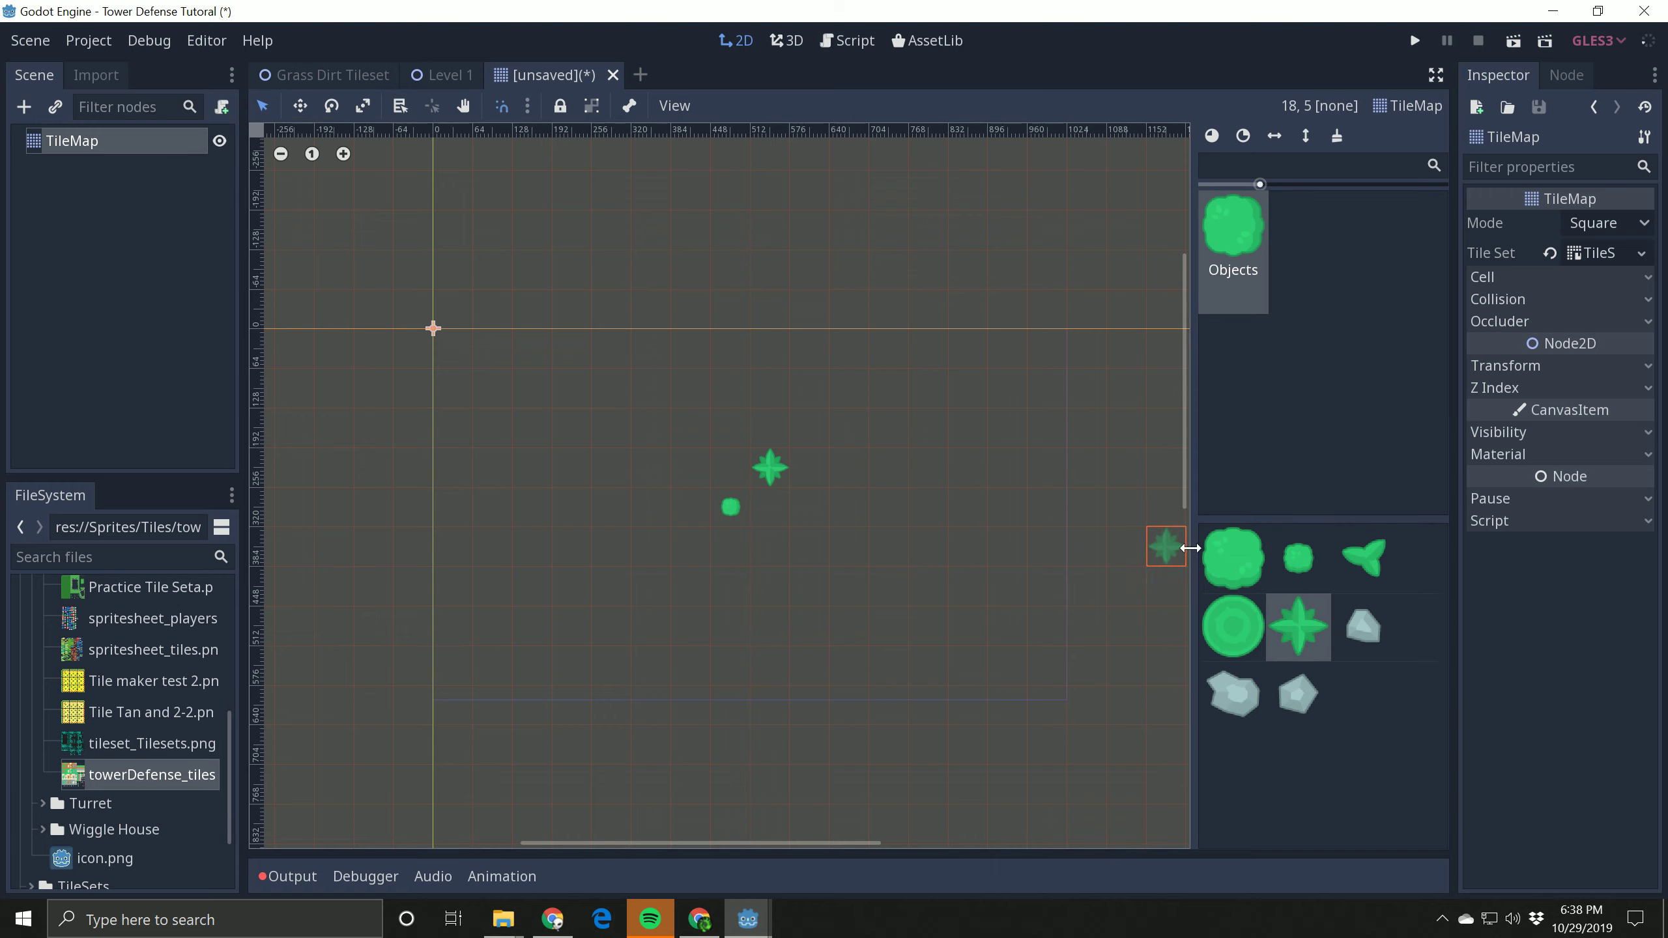
{"action": "left_click", "coordinate": [1364, 627]}
{"action": "left_click", "coordinate": [892, 478]}
{"action": "left_click", "coordinate": [1297, 694]}
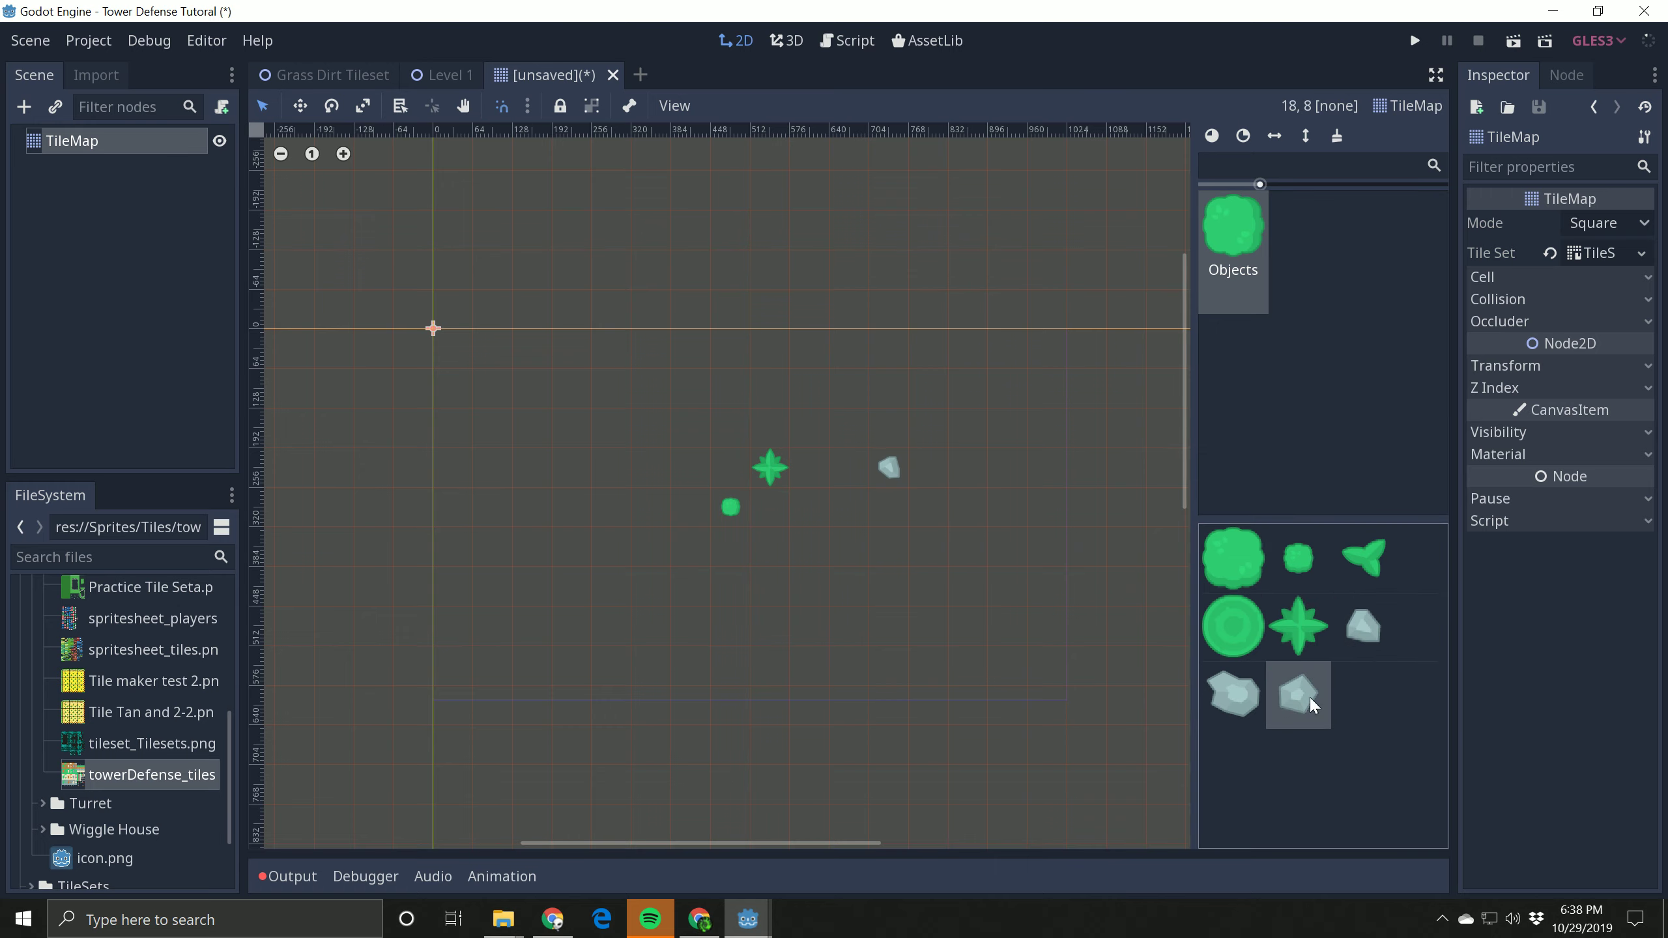
{"action": "left_click", "coordinate": [892, 586]}
Step: Erase all the bush, plant and rock tiles painted on the TileMap grid
{"action": "left_click", "coordinate": [1256, 223]}
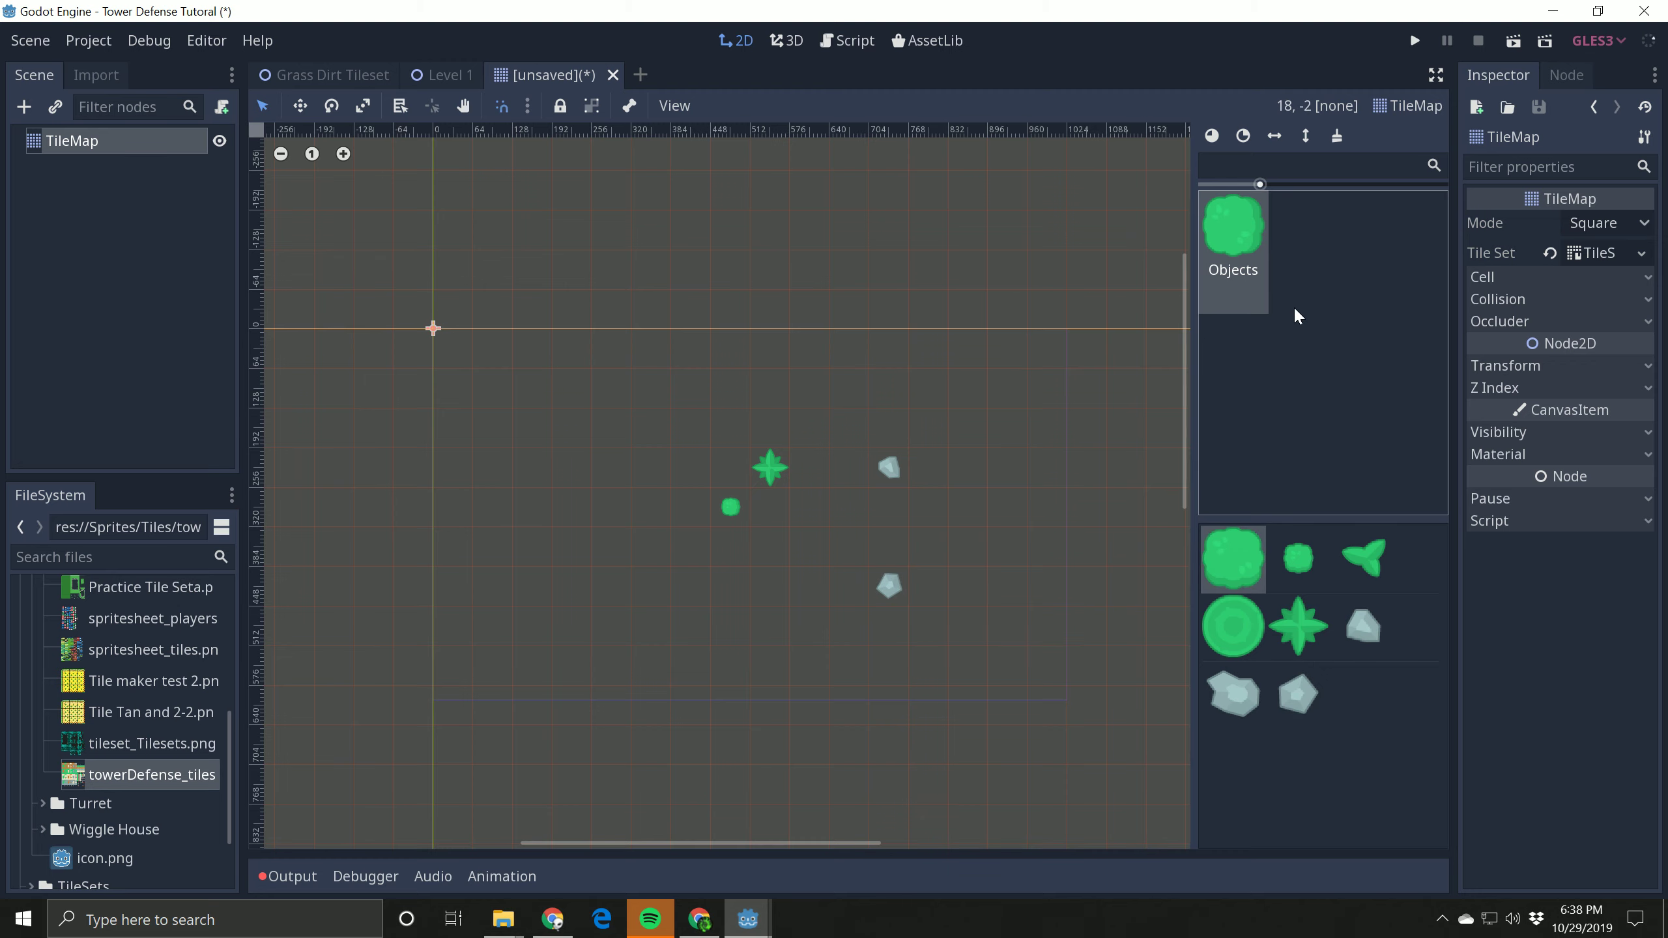
{"action": "right_click", "coordinate": [889, 584]}
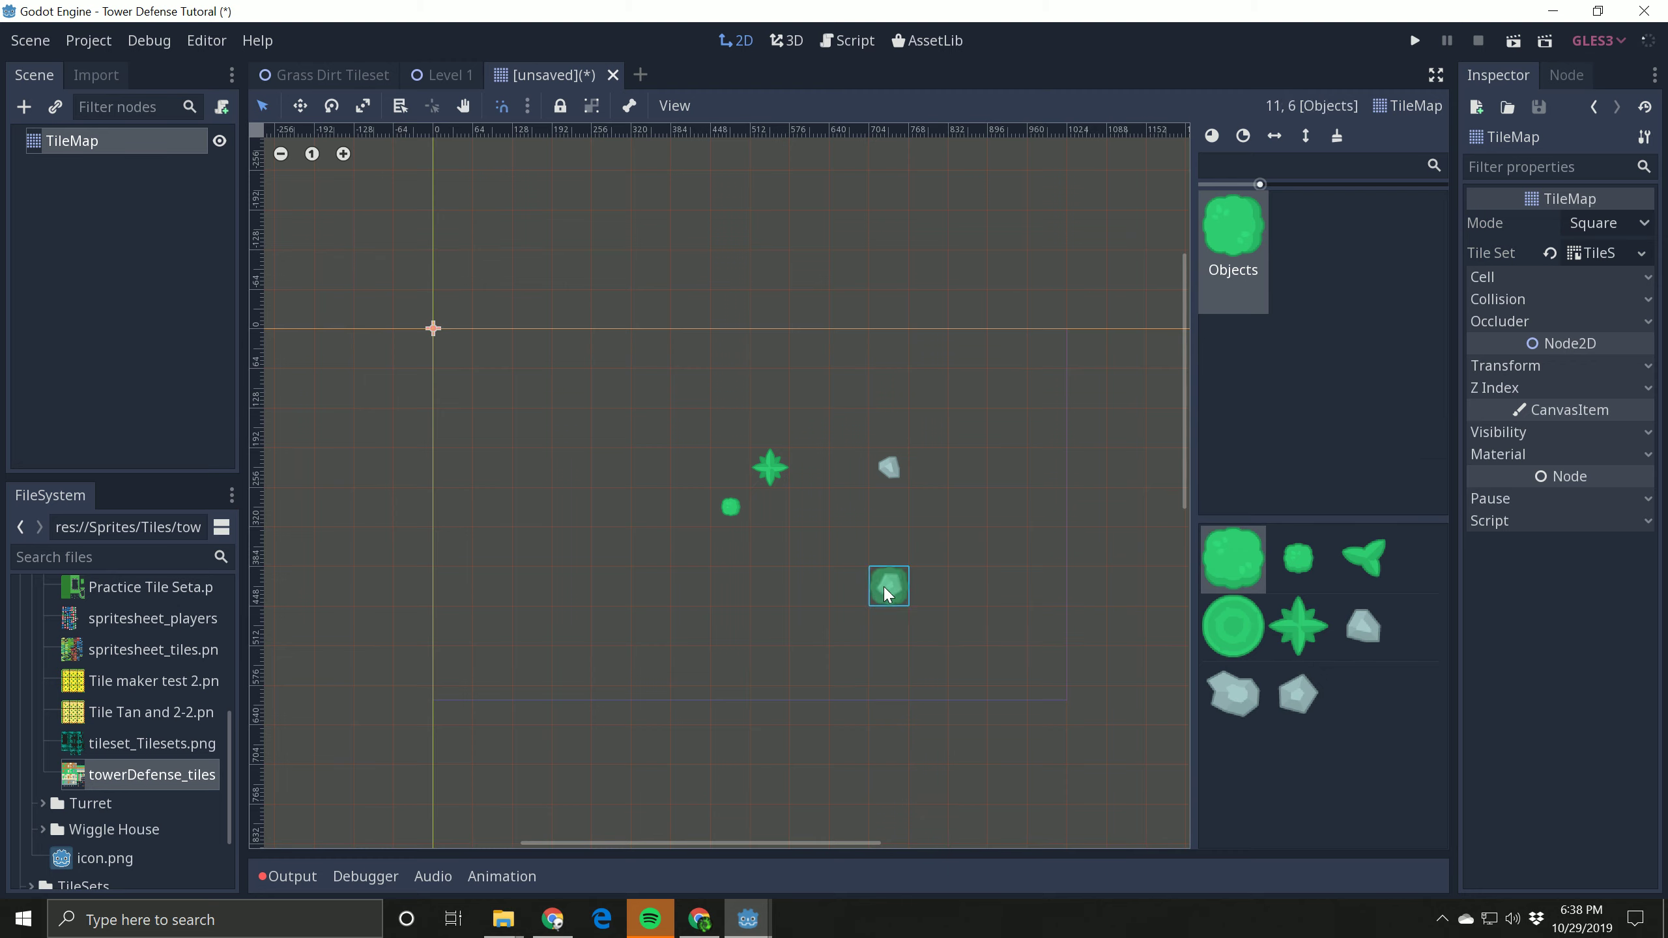
{"action": "right_click", "coordinate": [889, 468]}
{"action": "right_click", "coordinate": [771, 468]}
{"action": "right_click", "coordinate": [731, 507]}
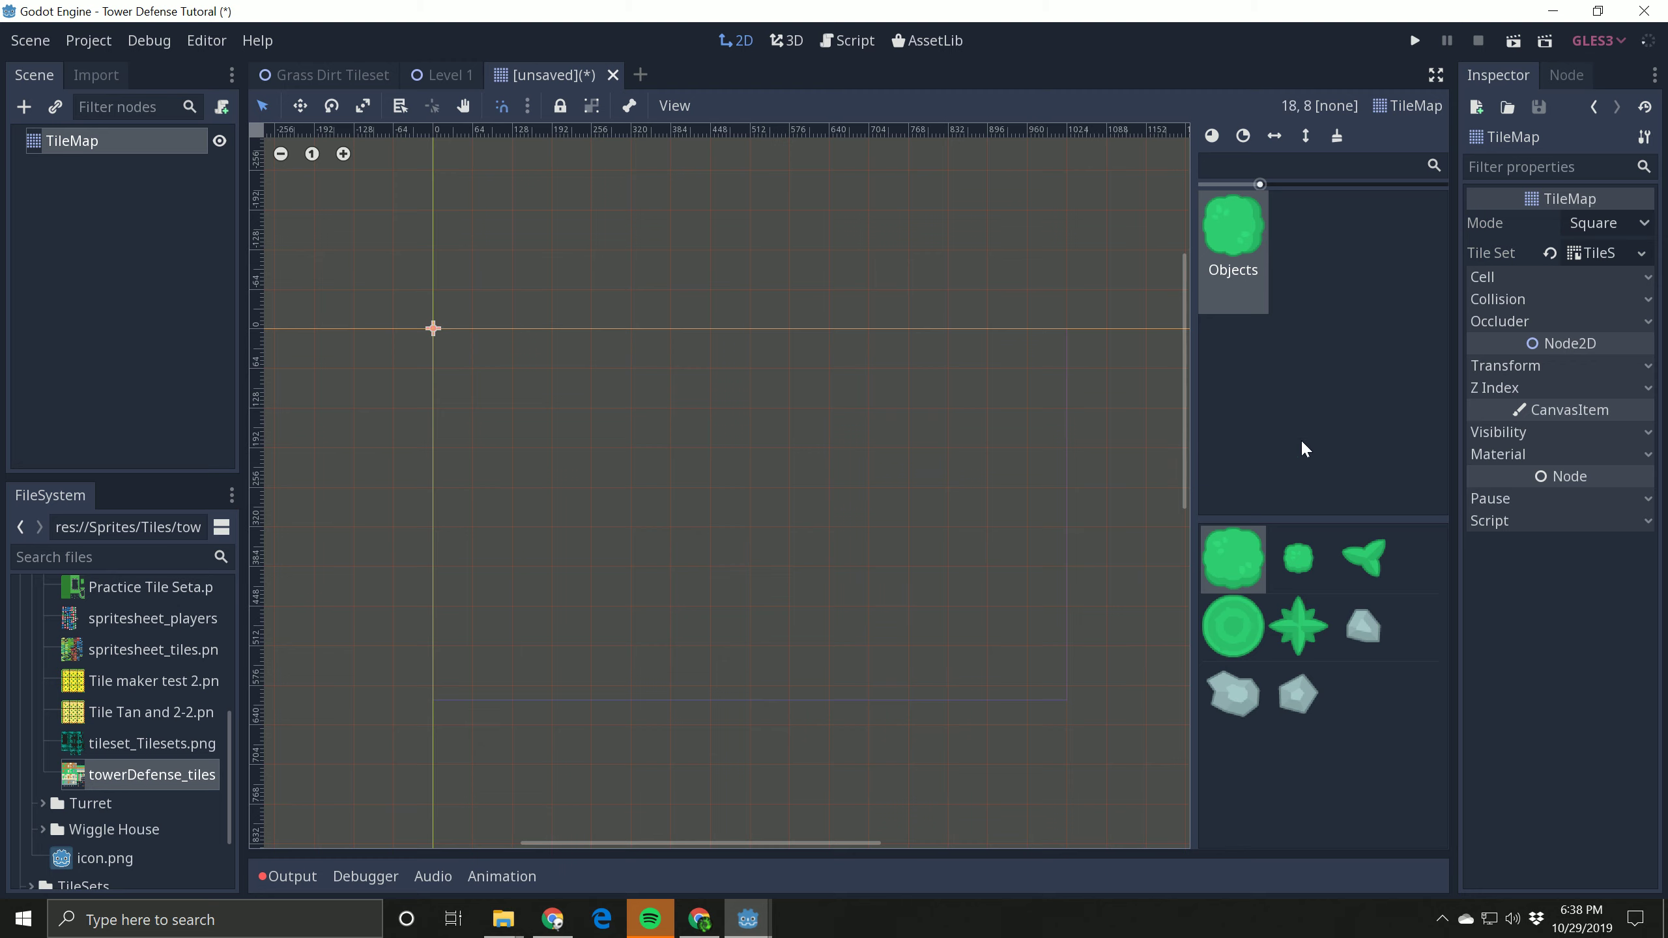
{"action": "mouse_move", "coordinate": [693, 469]}
{"action": "left_mouse_down"}
{"action": "mouse_move", "coordinate": [905, 428]}
{"action": "mouse_move", "coordinate": [778, 627]}
{"action": "left_mouse_up"}
{"action": "mouse_move", "coordinate": [967, 628]}
{"action": "right_mouse_down"}
{"action": "mouse_move", "coordinate": [931, 384]}
{"action": "mouse_move", "coordinate": [929, 427]}
{"action": "right_mouse_up"}
{"action": "mouse_move", "coordinate": [706, 649]}
{"action": "right_mouse_down"}
{"action": "mouse_move", "coordinate": [659, 498]}
{"action": "mouse_move", "coordinate": [640, 578]}
{"action": "right_mouse_up"}
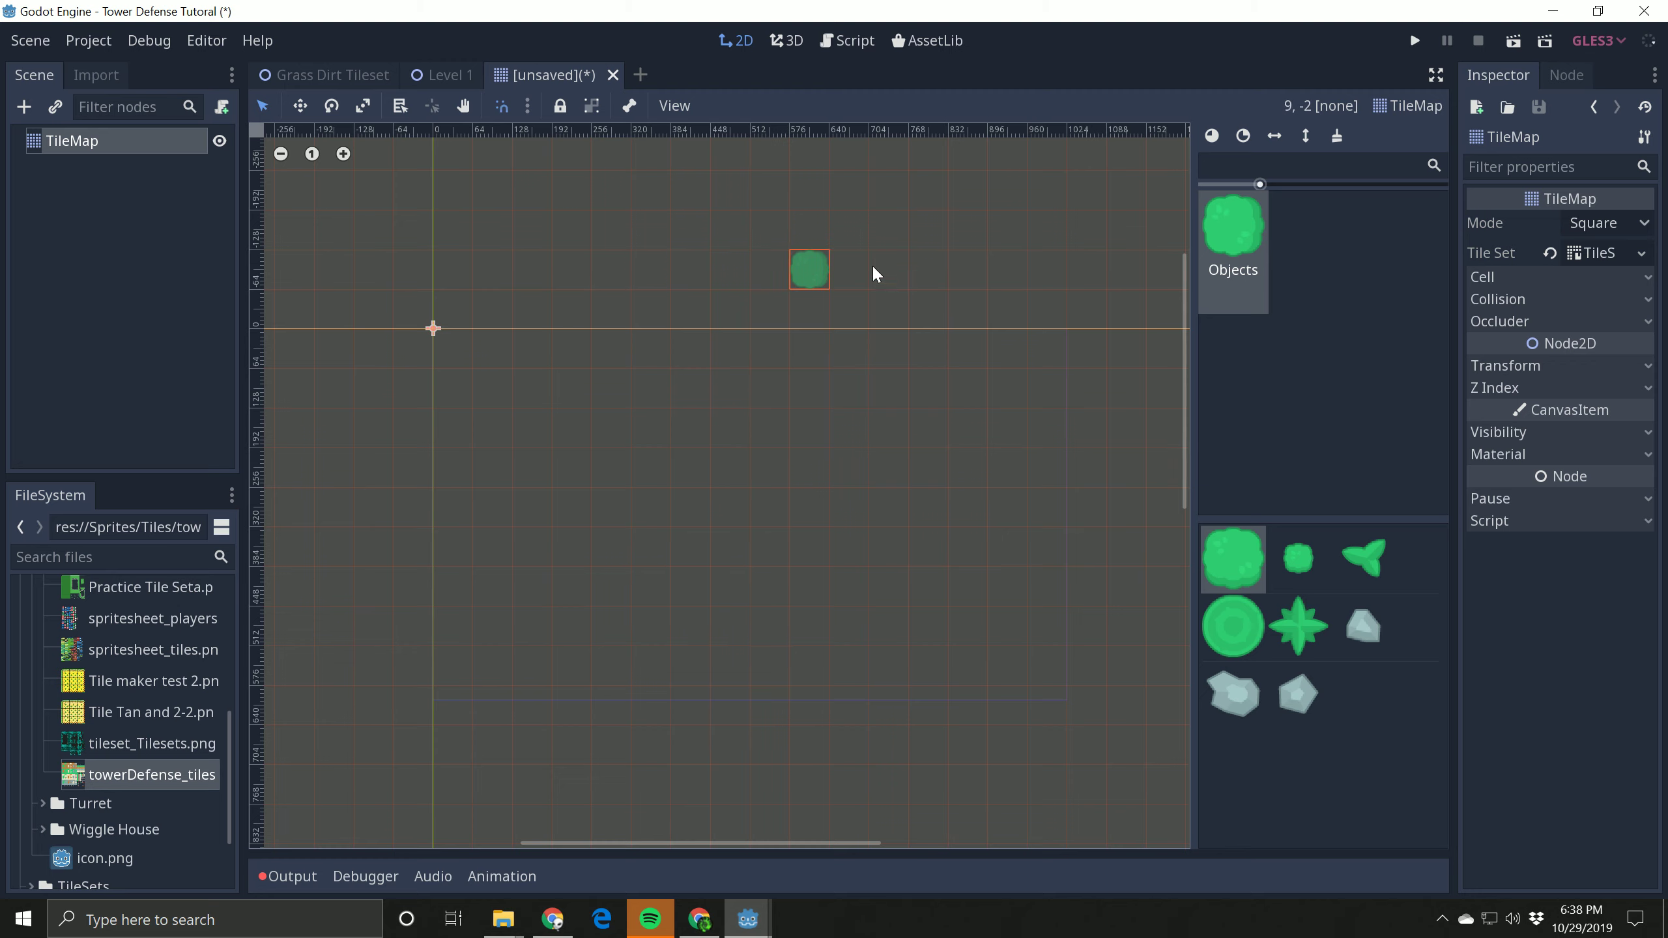
Step: Bring the TileMap's TileSet back up in the enlarged editor with the towerDefense tilesheet displayed
{"action": "left_click", "coordinate": [1587, 253]}
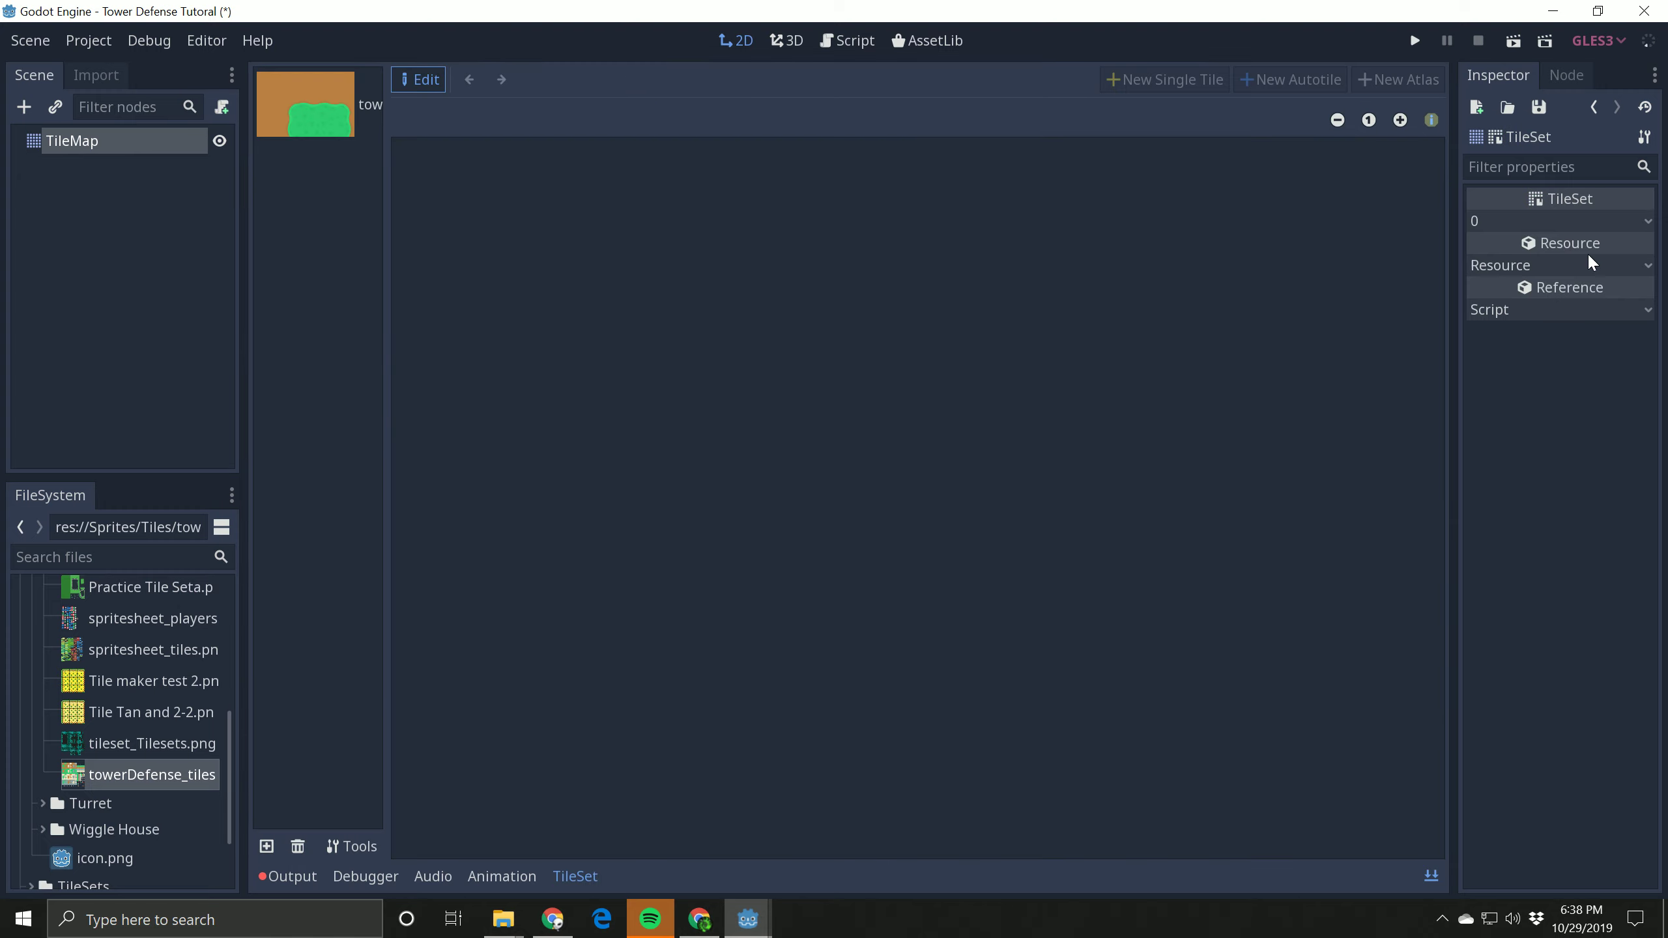
{"action": "left_click", "coordinate": [1429, 877]}
{"action": "left_click", "coordinate": [1430, 877]}
{"action": "left_click", "coordinate": [324, 121]}
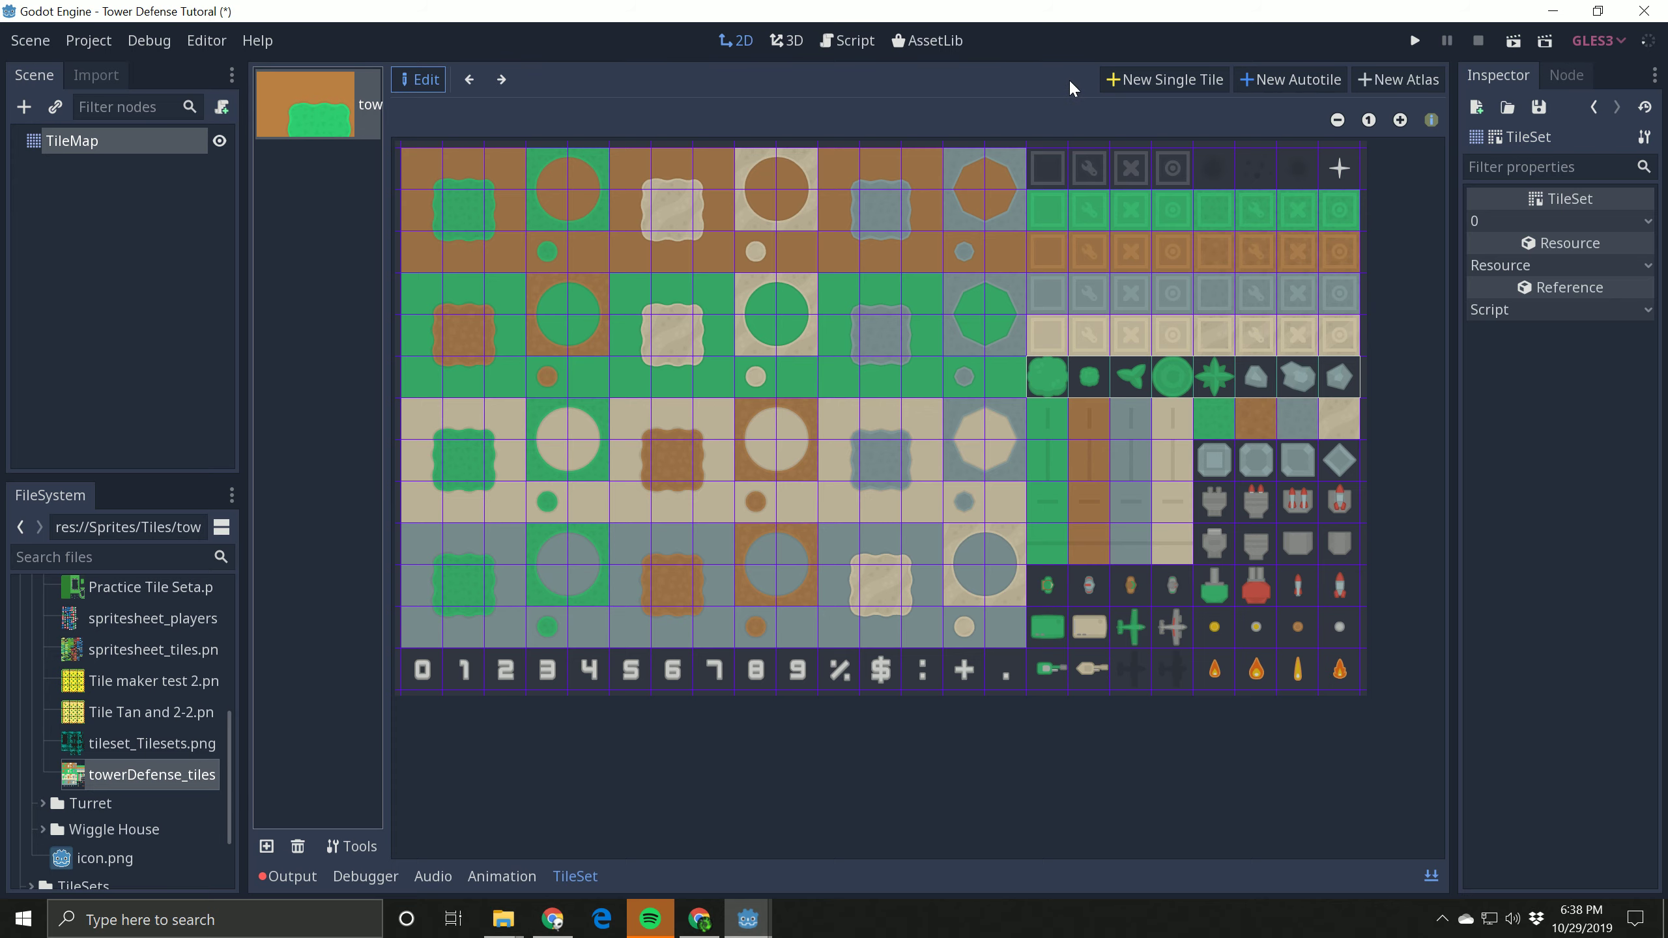
Step: Create a single tile on the topmost block of the brown road column and name it Road
{"action": "left_click", "coordinate": [1137, 78]}
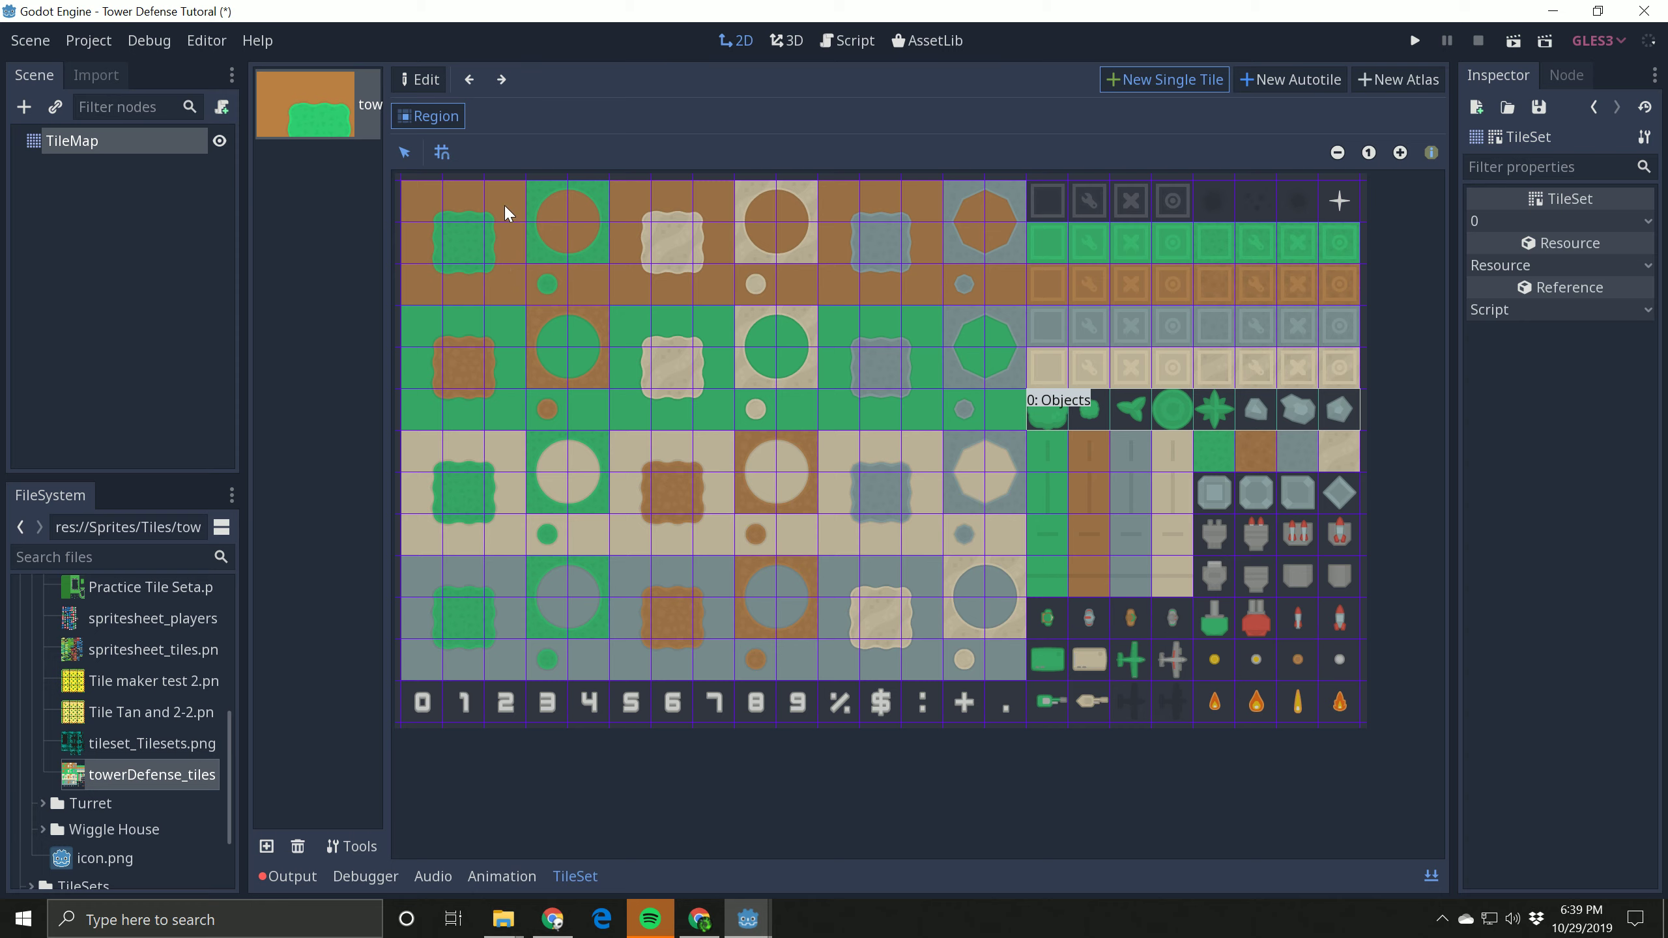
{"action": "left_click", "coordinate": [1087, 454]}
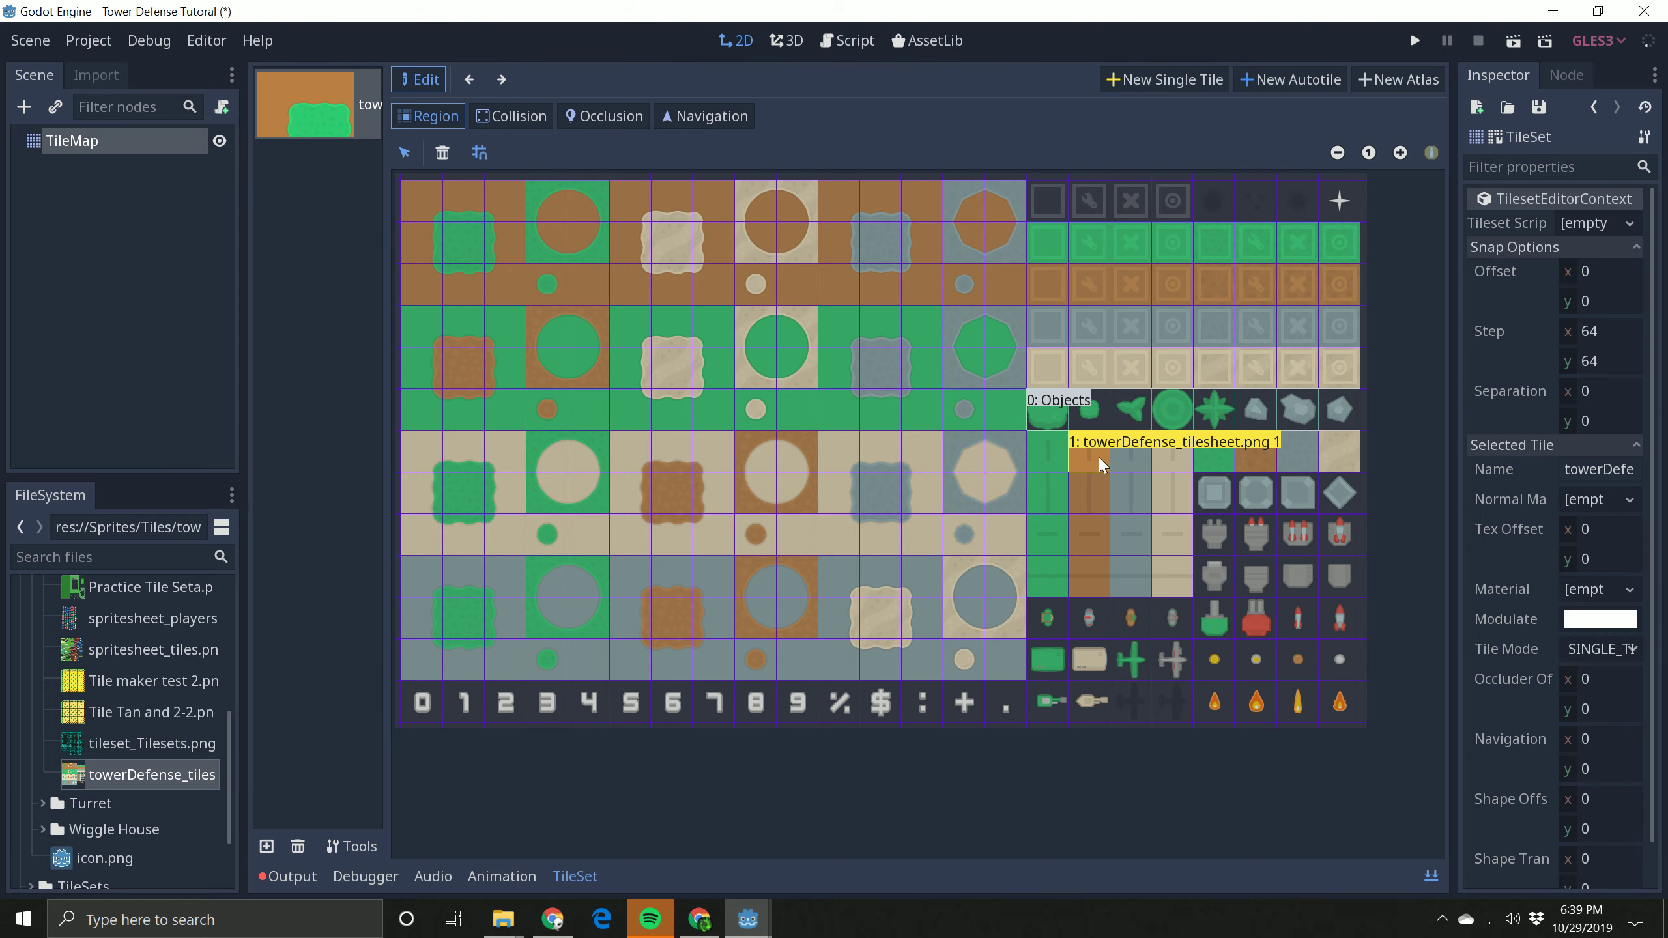
{"action": "double_click", "coordinate": [1596, 469]}
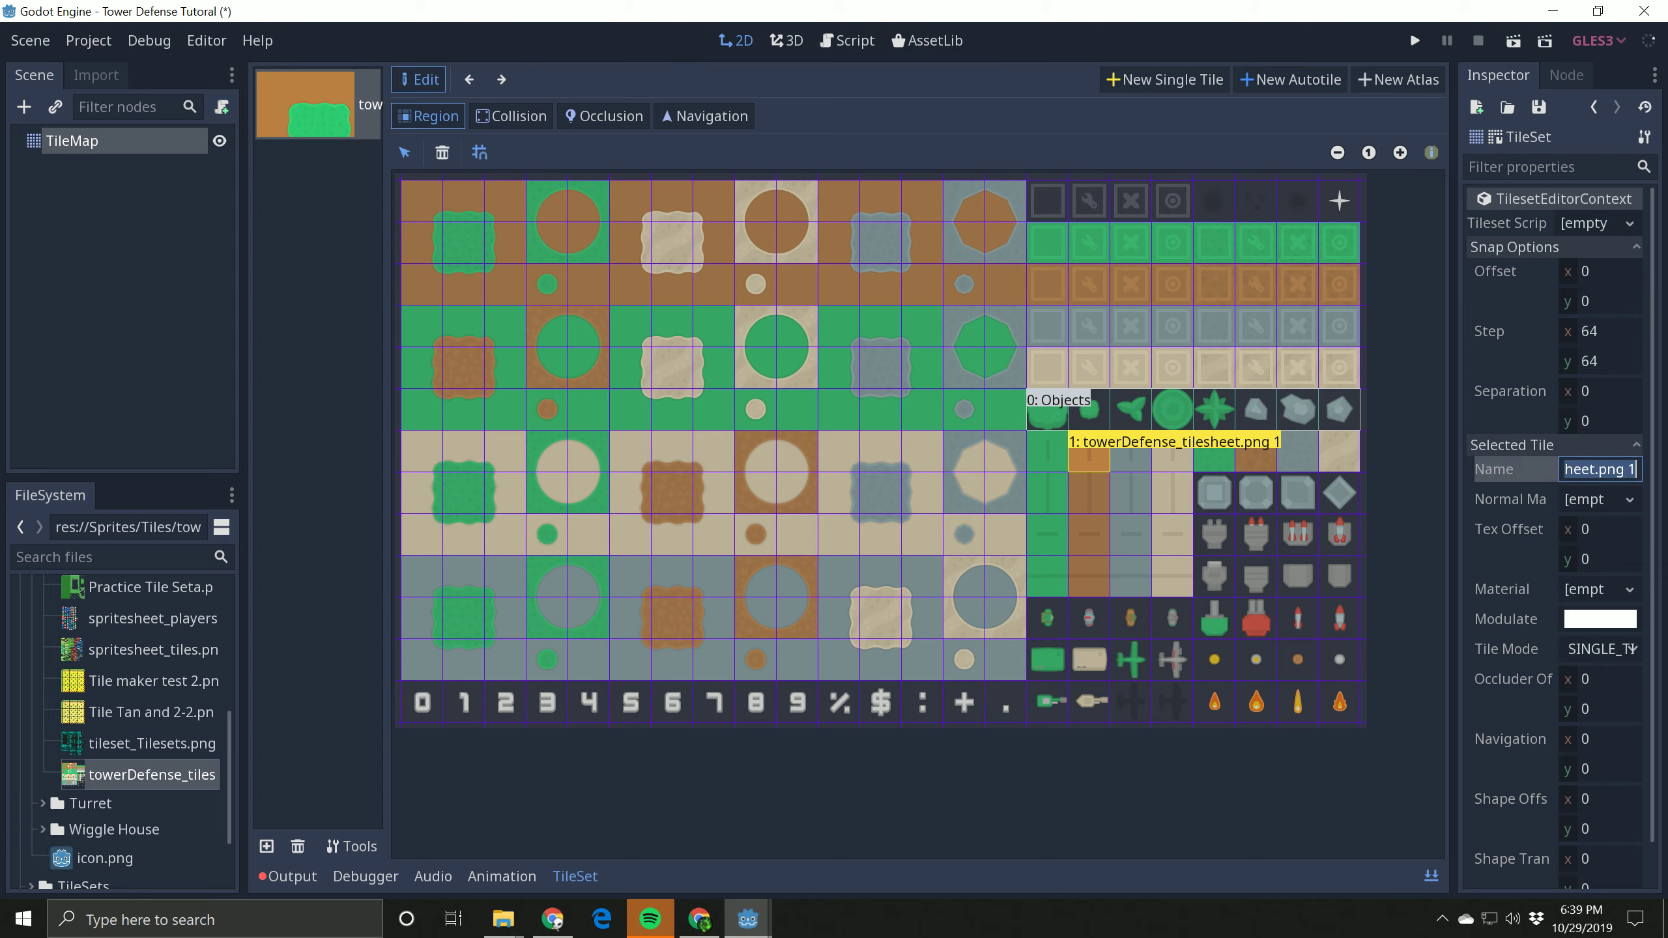
{"action": "type", "text": "Road"}
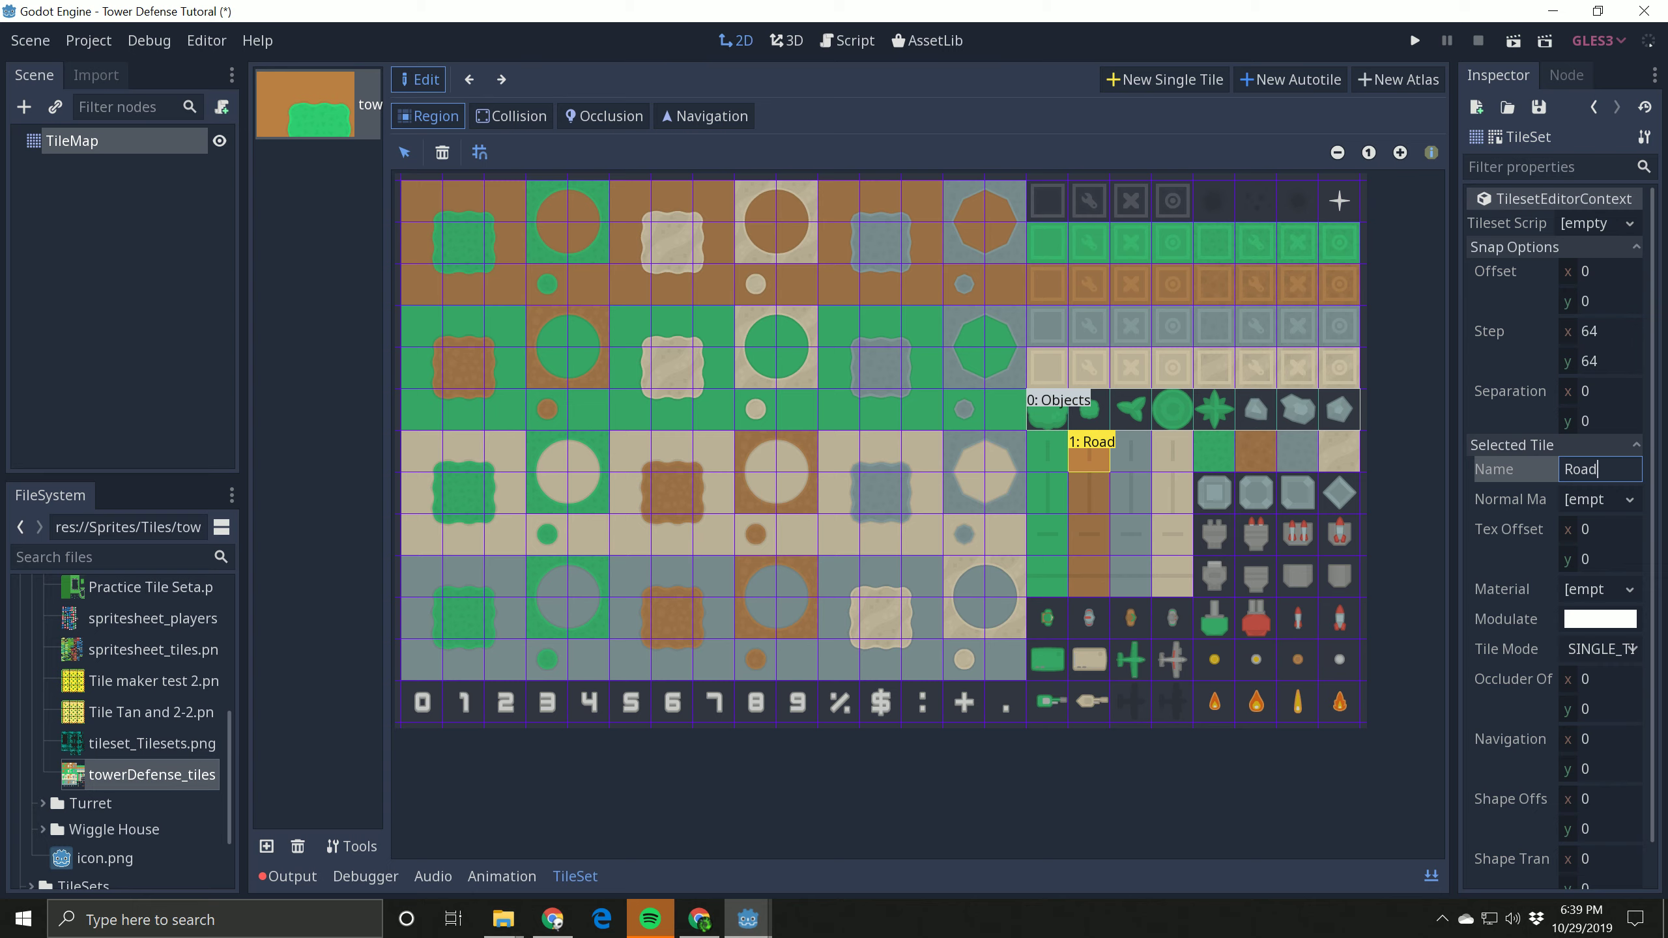
{"action": "left_click", "coordinate": [1091, 496]}
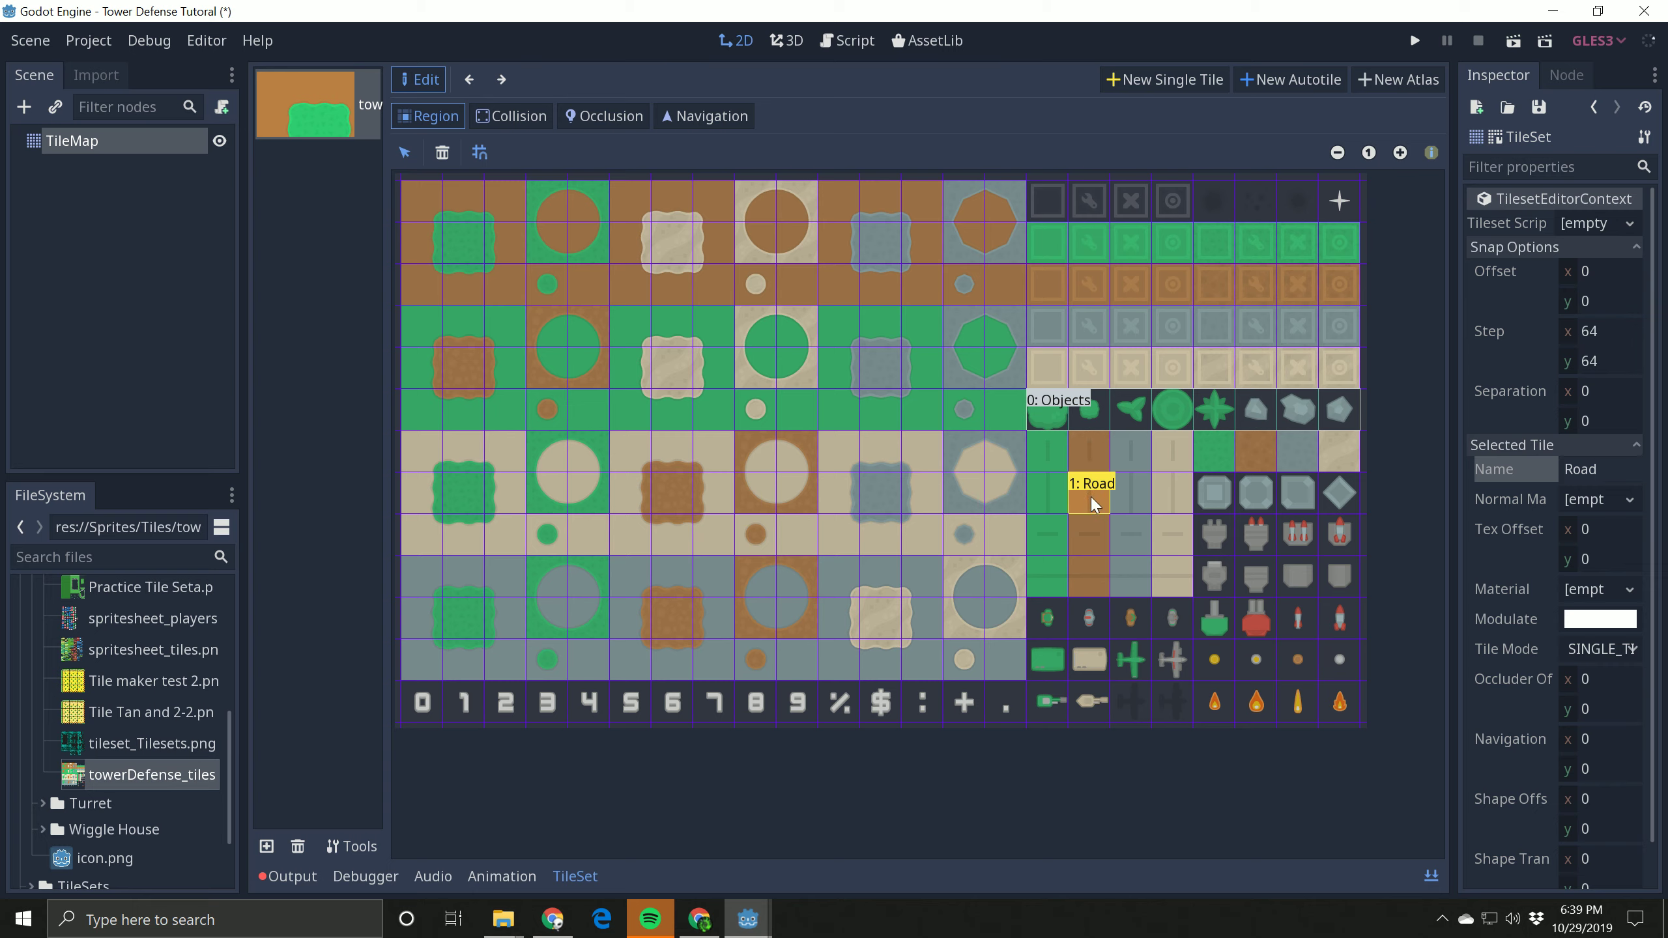
{"action": "left_click", "coordinate": [1057, 449]}
{"action": "left_click", "coordinate": [1081, 449]}
Step: Create a single tile on the second block of the brown road column and name it Road1
{"action": "left_click", "coordinate": [1165, 78]}
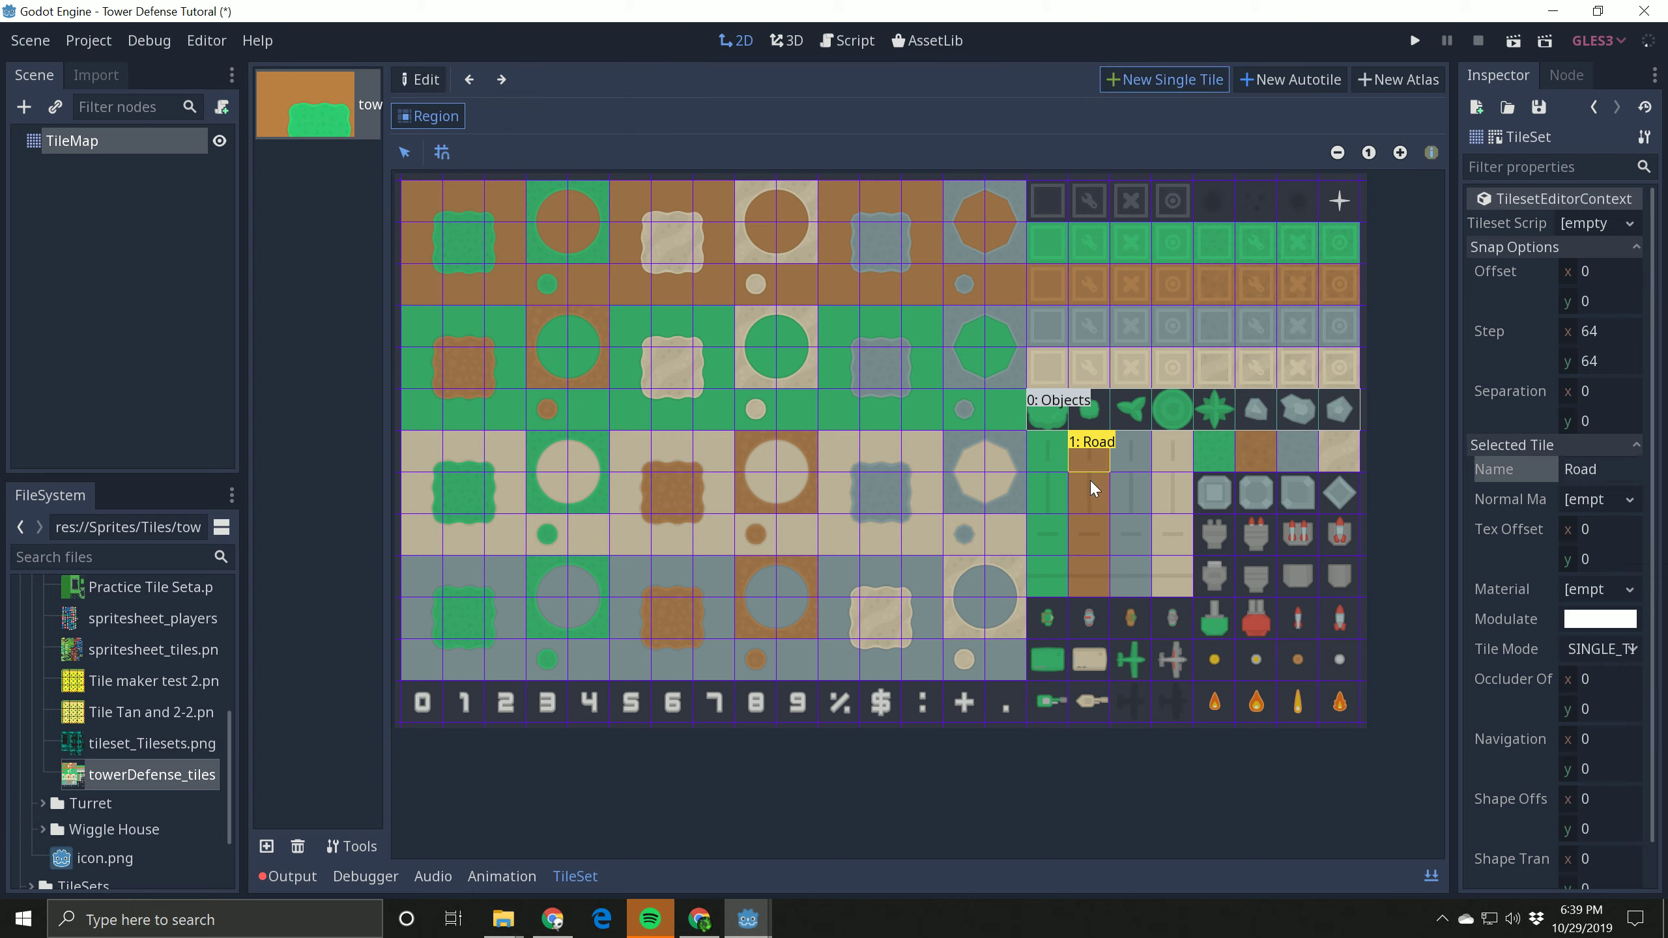
{"action": "left_click", "coordinate": [1090, 486]}
{"action": "left_click", "coordinate": [1579, 469]}
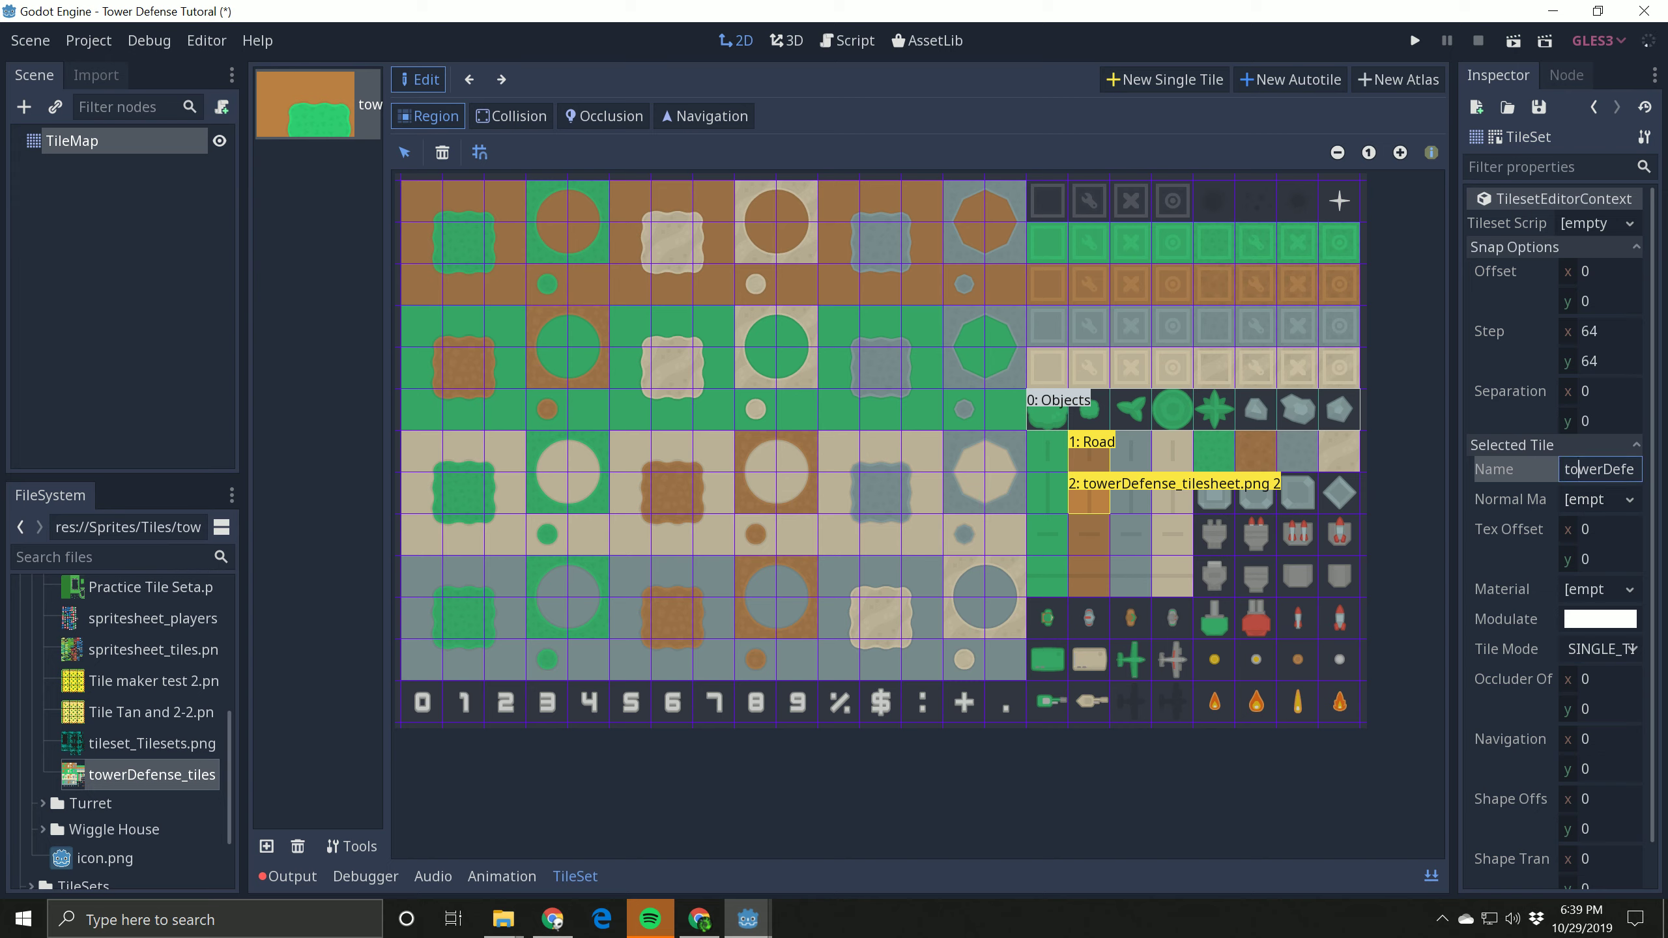
{"action": "key", "text": "ctrl+a"}
{"action": "type", "text": "road"}
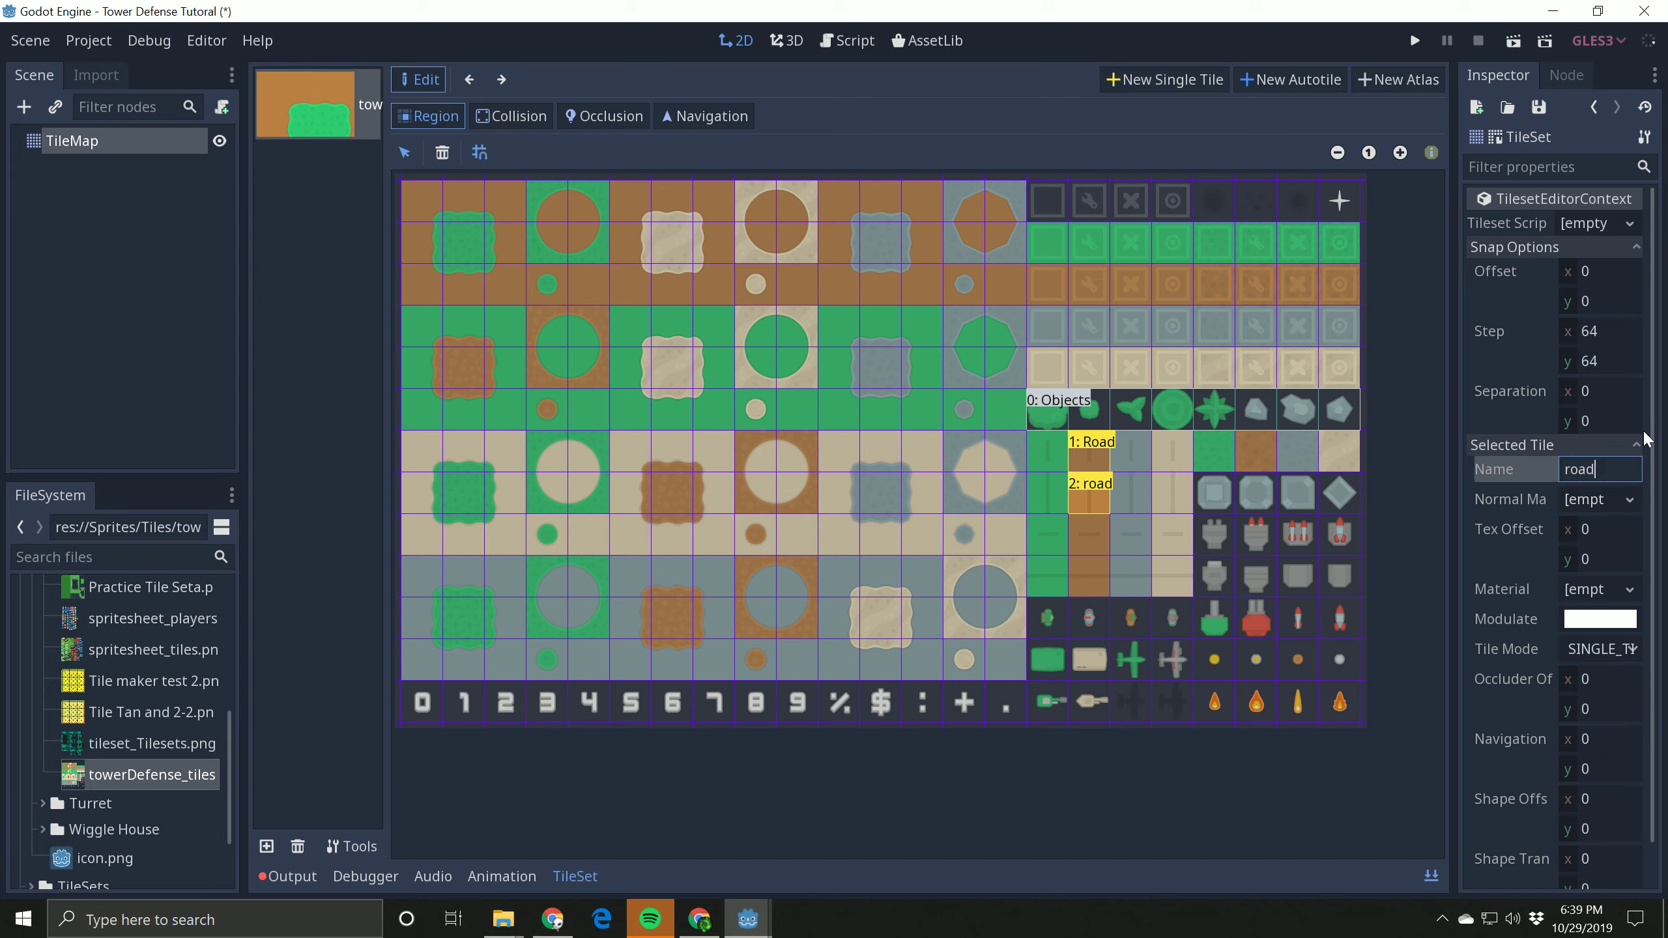
{"action": "key", "text": "BackSpace"}
{"action": "key", "text": "BackSpace"}
{"action": "key", "text": "BackSpace"}
{"action": "key", "text": "BackSpace"}
{"action": "type", "text": "Road1"}
{"action": "key", "text": "Return"}
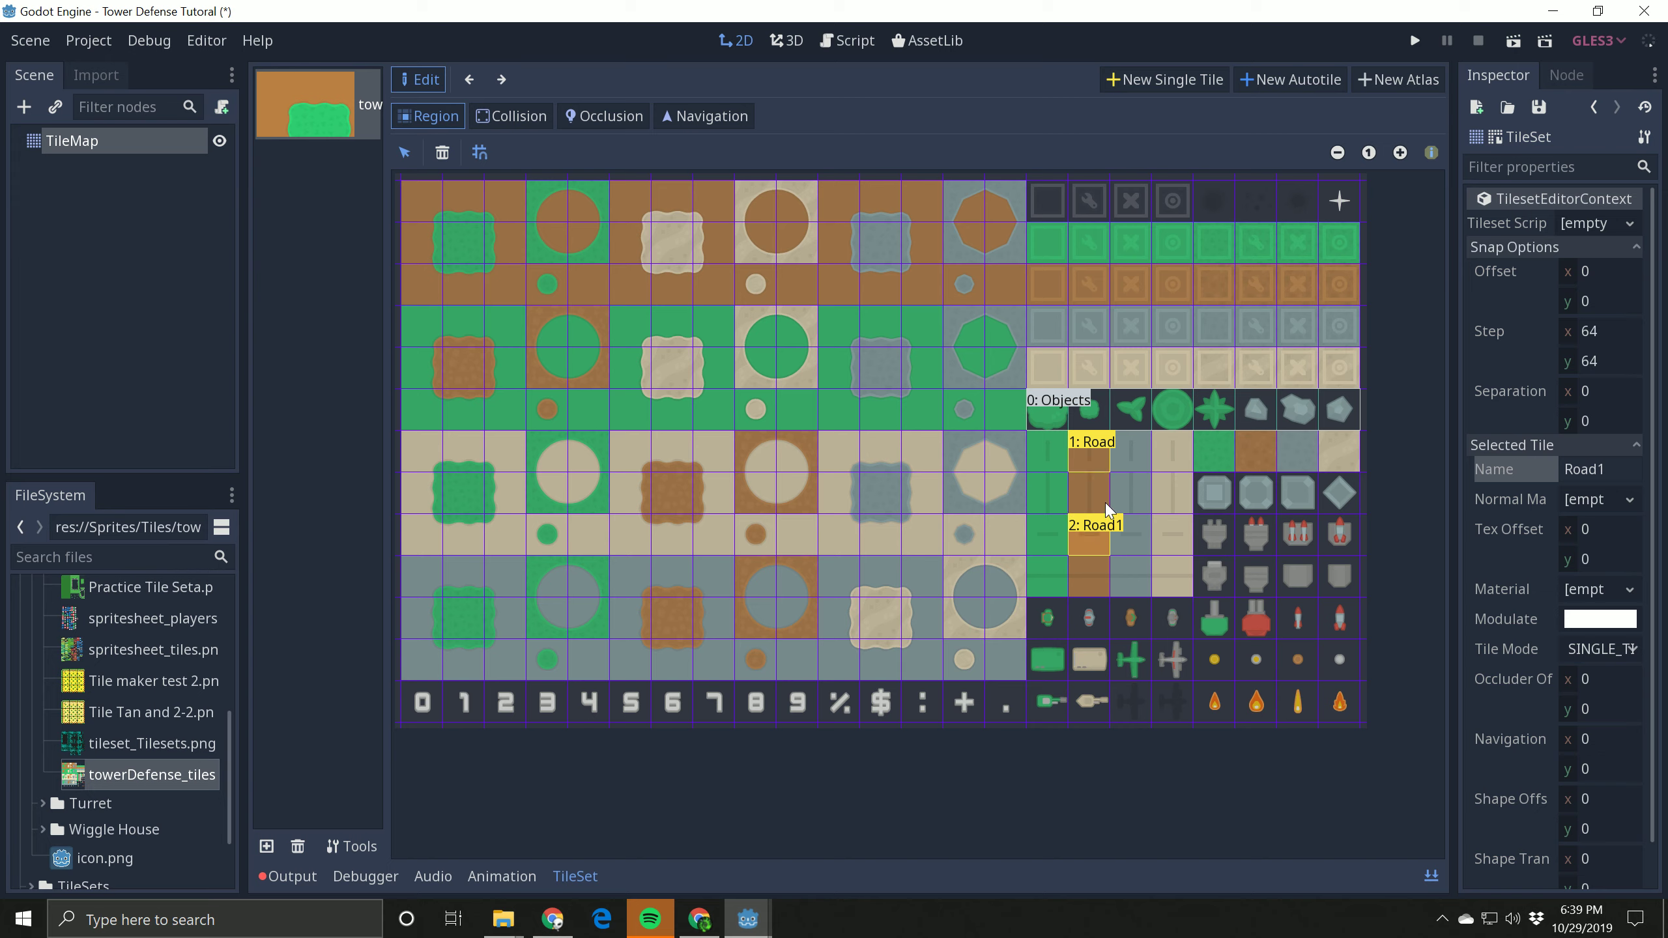
Step: Create a single tile on the third block of the brown road column and name it Road 2
{"action": "left_click", "coordinate": [1165, 79]}
{"action": "left_click", "coordinate": [1084, 533]}
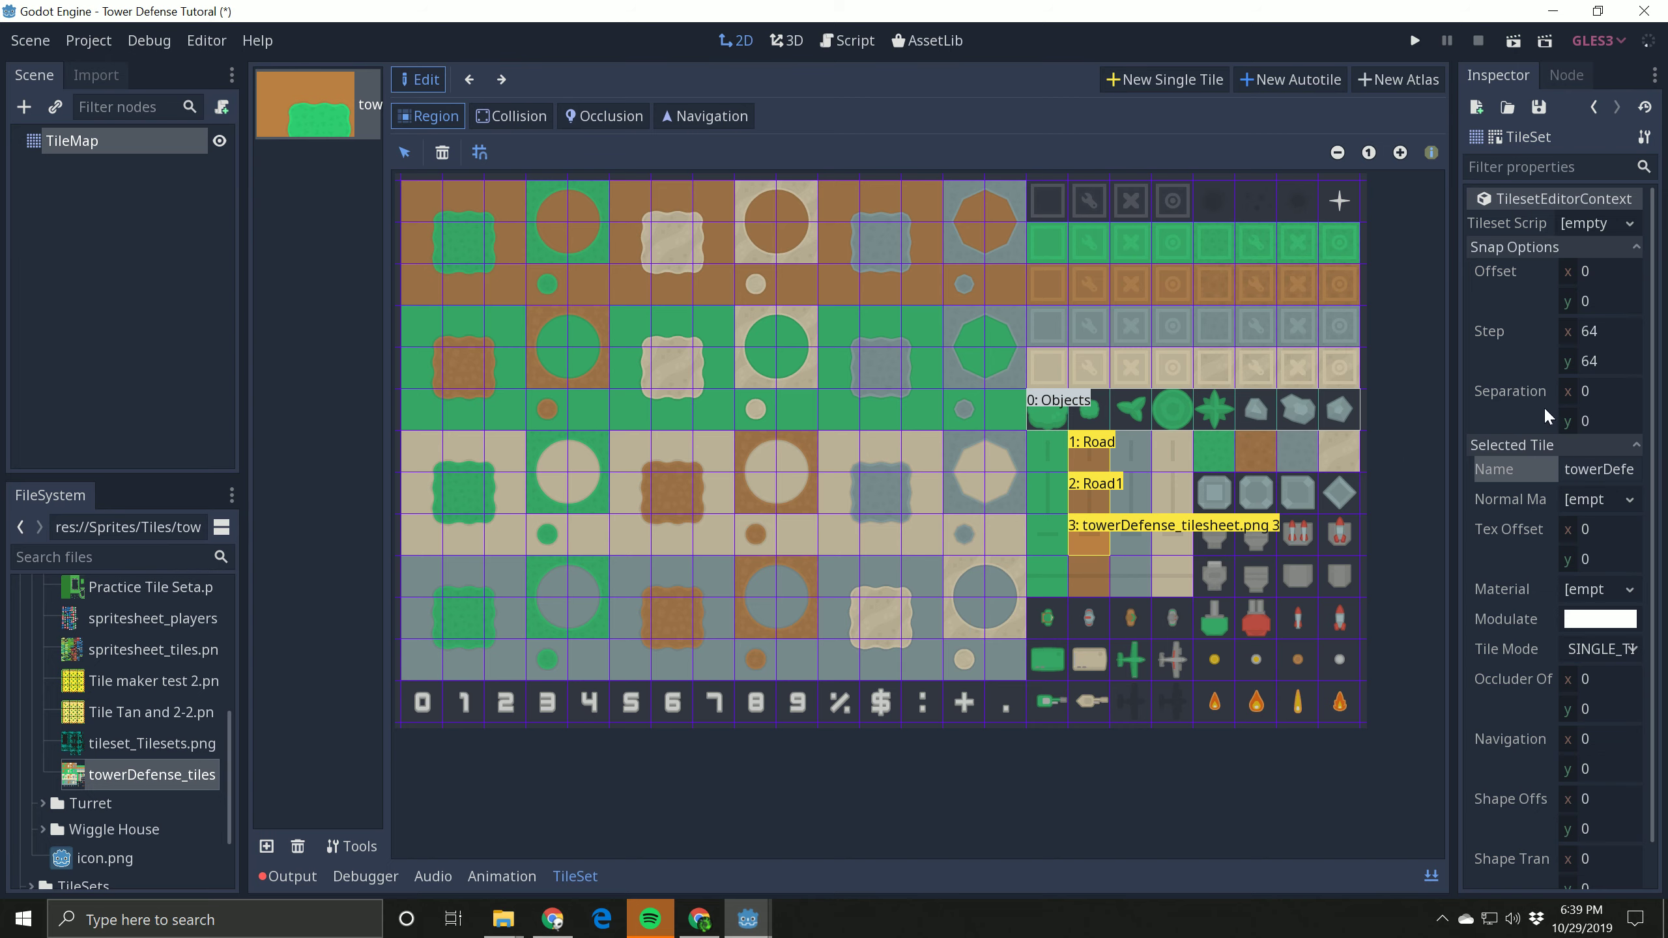
{"action": "left_click", "coordinate": [1580, 470]}
{"action": "type", "text": "Ro"}
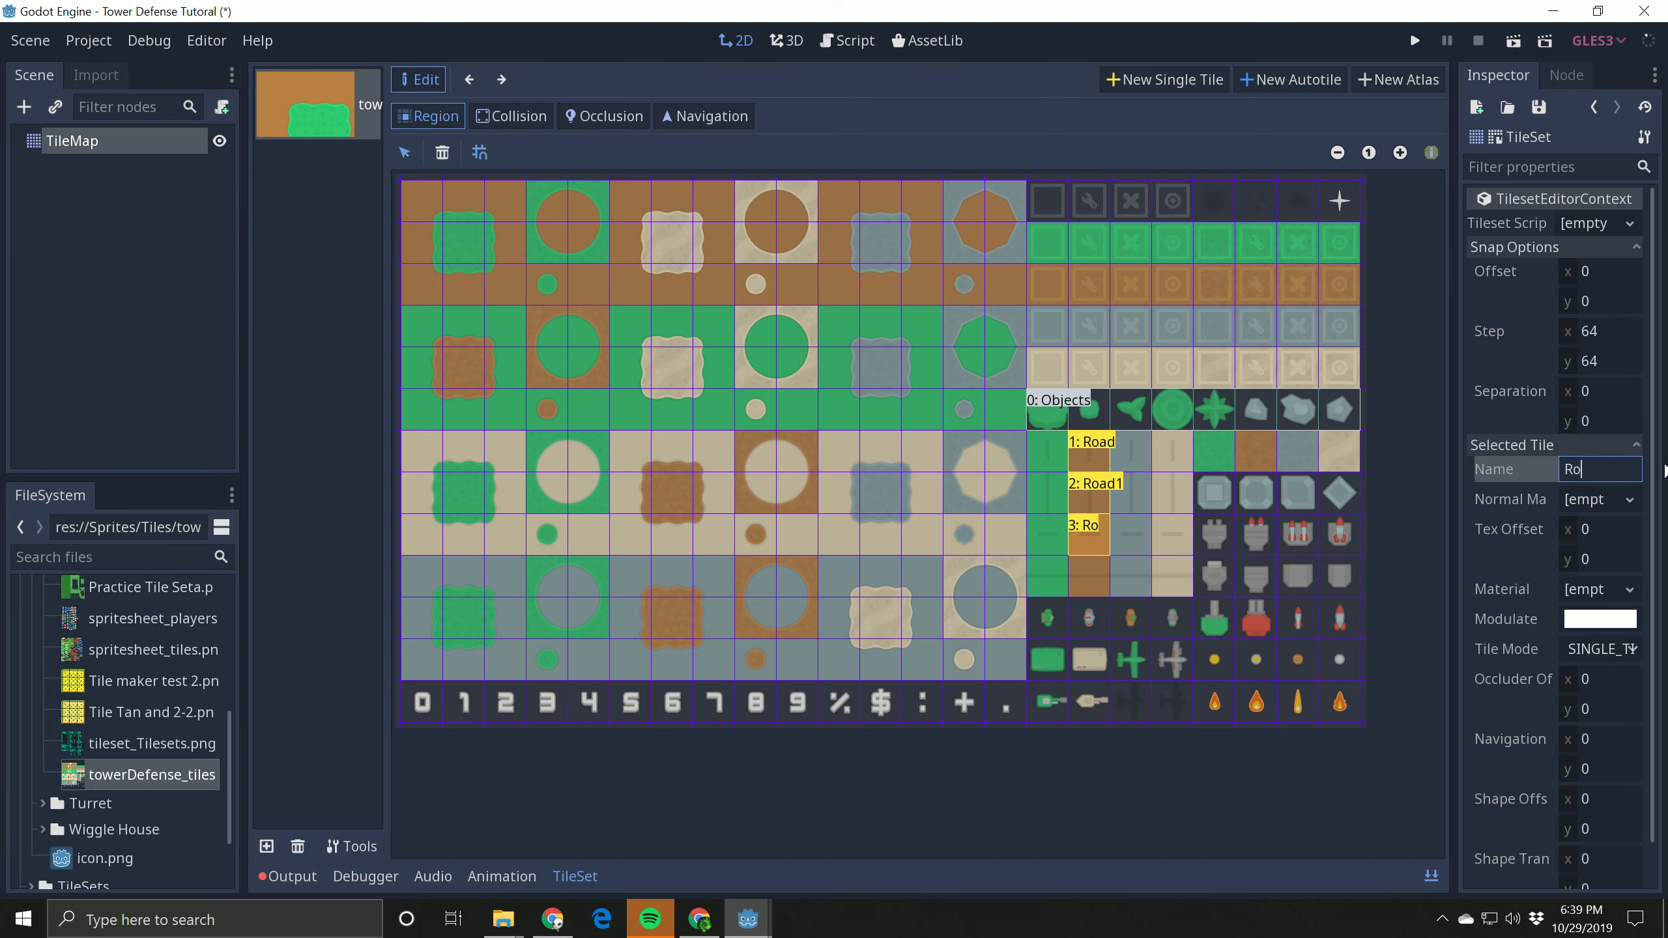
{"action": "type", "text": "ad 2"}
Step: Create a single tile on the fourth block of the brown road column and name it Road3
{"action": "left_click", "coordinate": [1172, 79]}
{"action": "left_click_drag", "start_coordinate": [1074, 560], "coordinate": [1106, 594]}
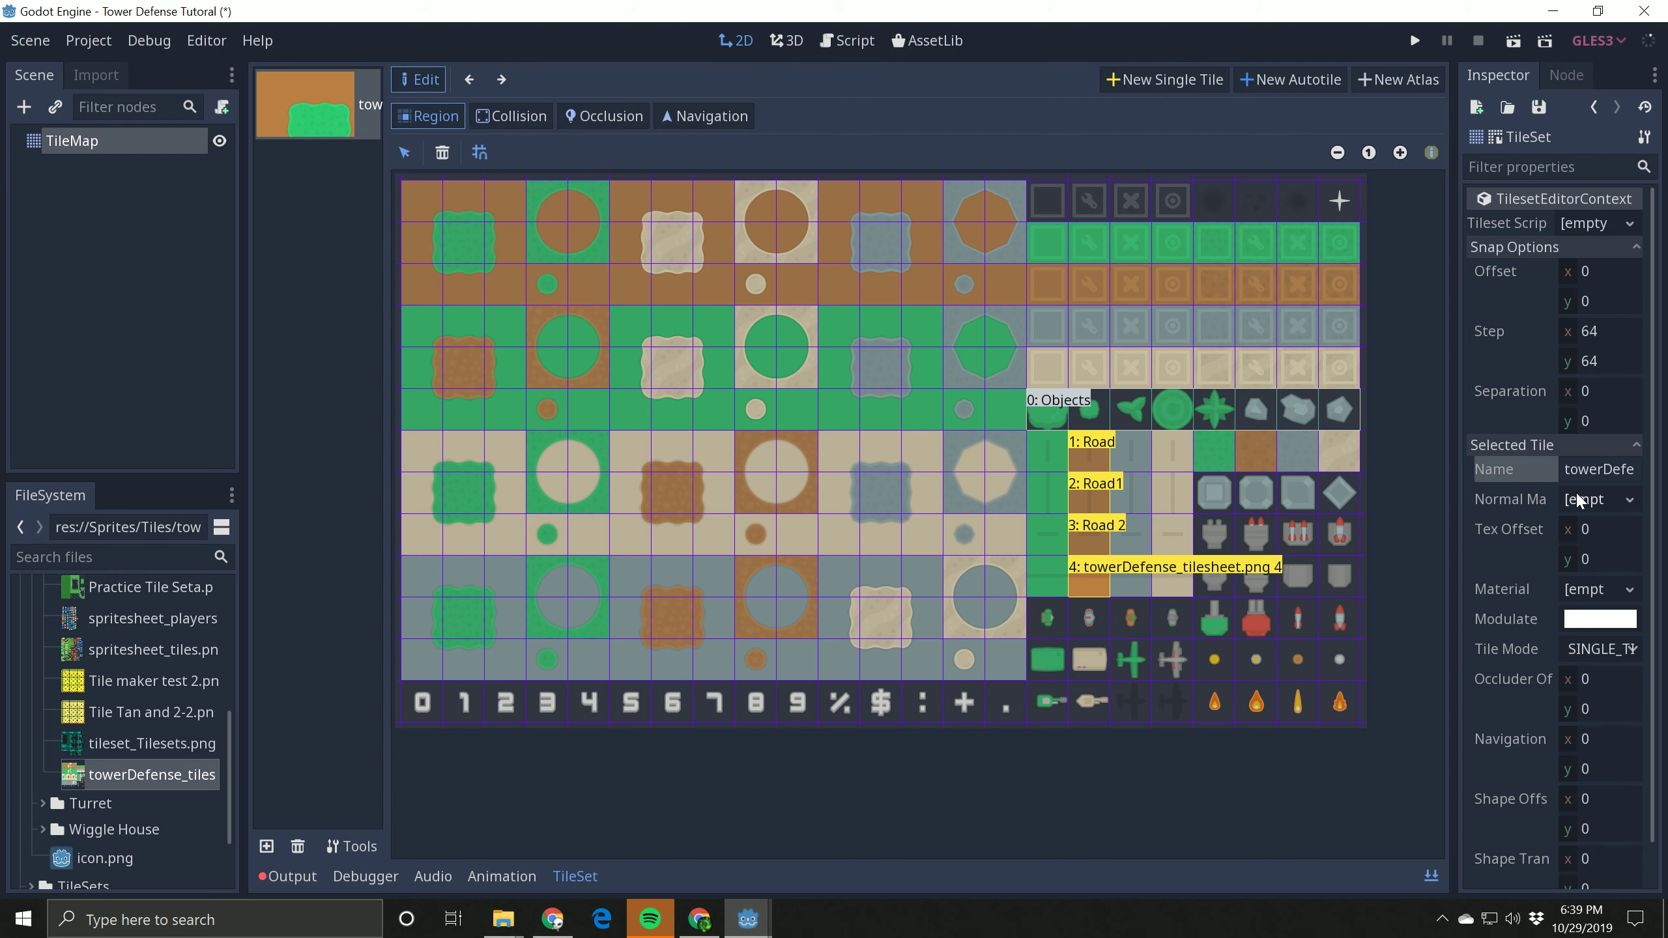
{"action": "left_click", "coordinate": [1589, 470]}
{"action": "key", "text": "ctrl+a"}
{"action": "type", "text": "Road"}
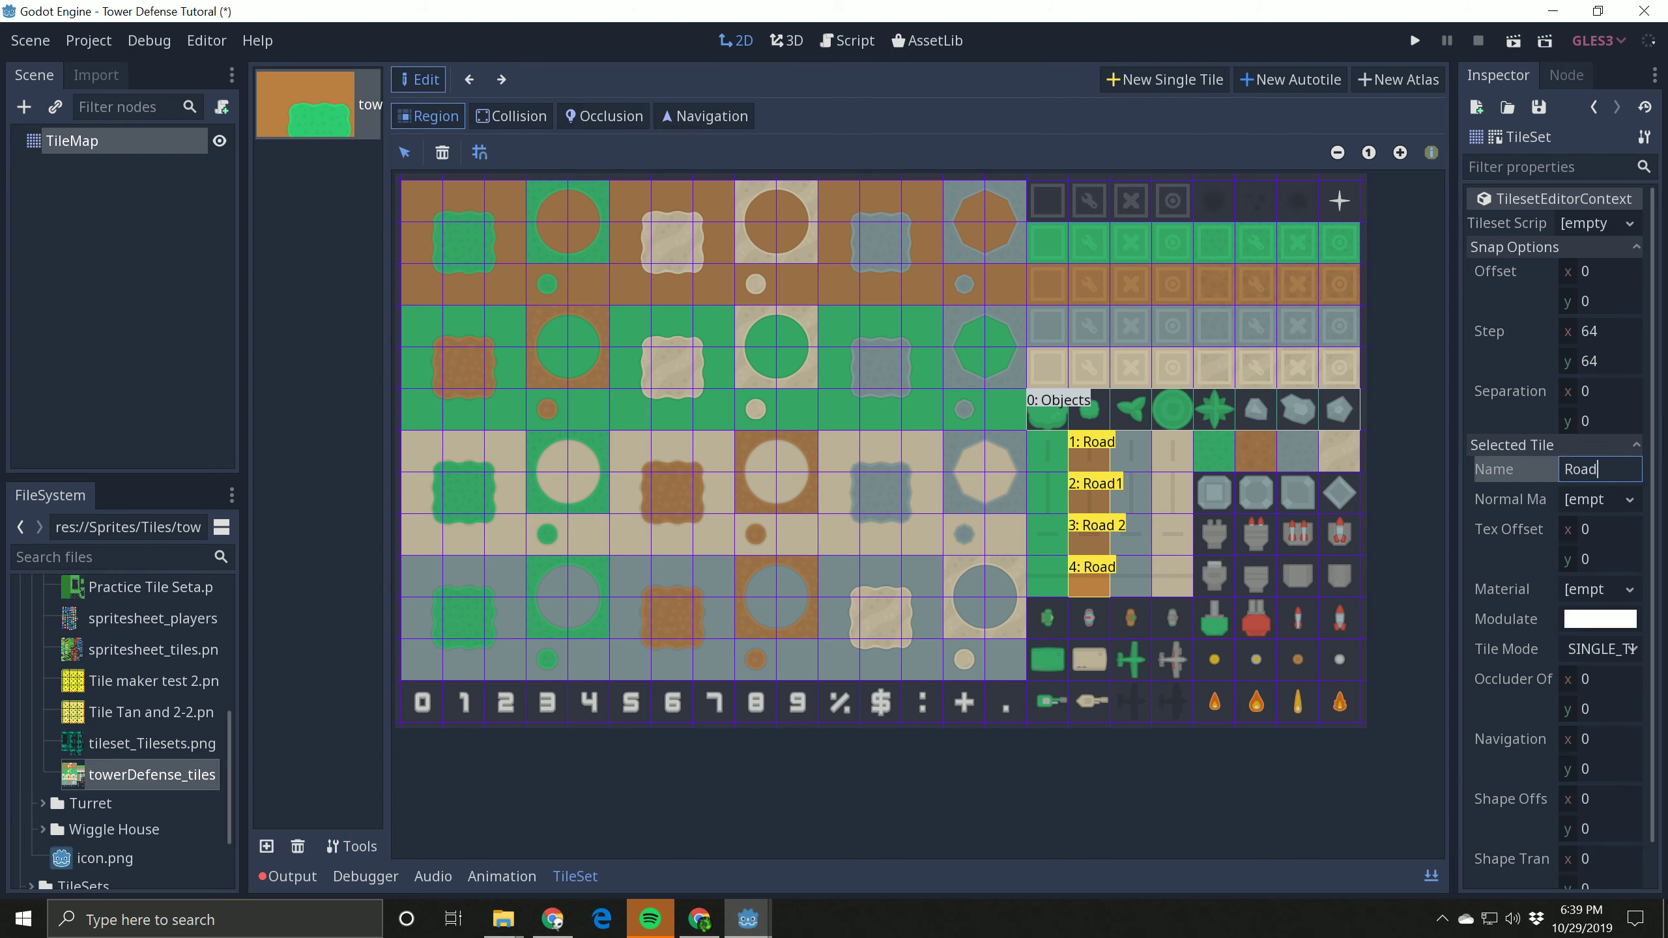
{"action": "type", "text": "3"}
Step: Paint a vertical run of Road 2 tiles and a horizontal run of Road tiles on the TileMap, erasing the stray tiles beneath
{"action": "left_click", "coordinate": [1429, 878]}
{"action": "left_click", "coordinate": [1431, 878]}
{"action": "left_click", "coordinate": [91, 146]}
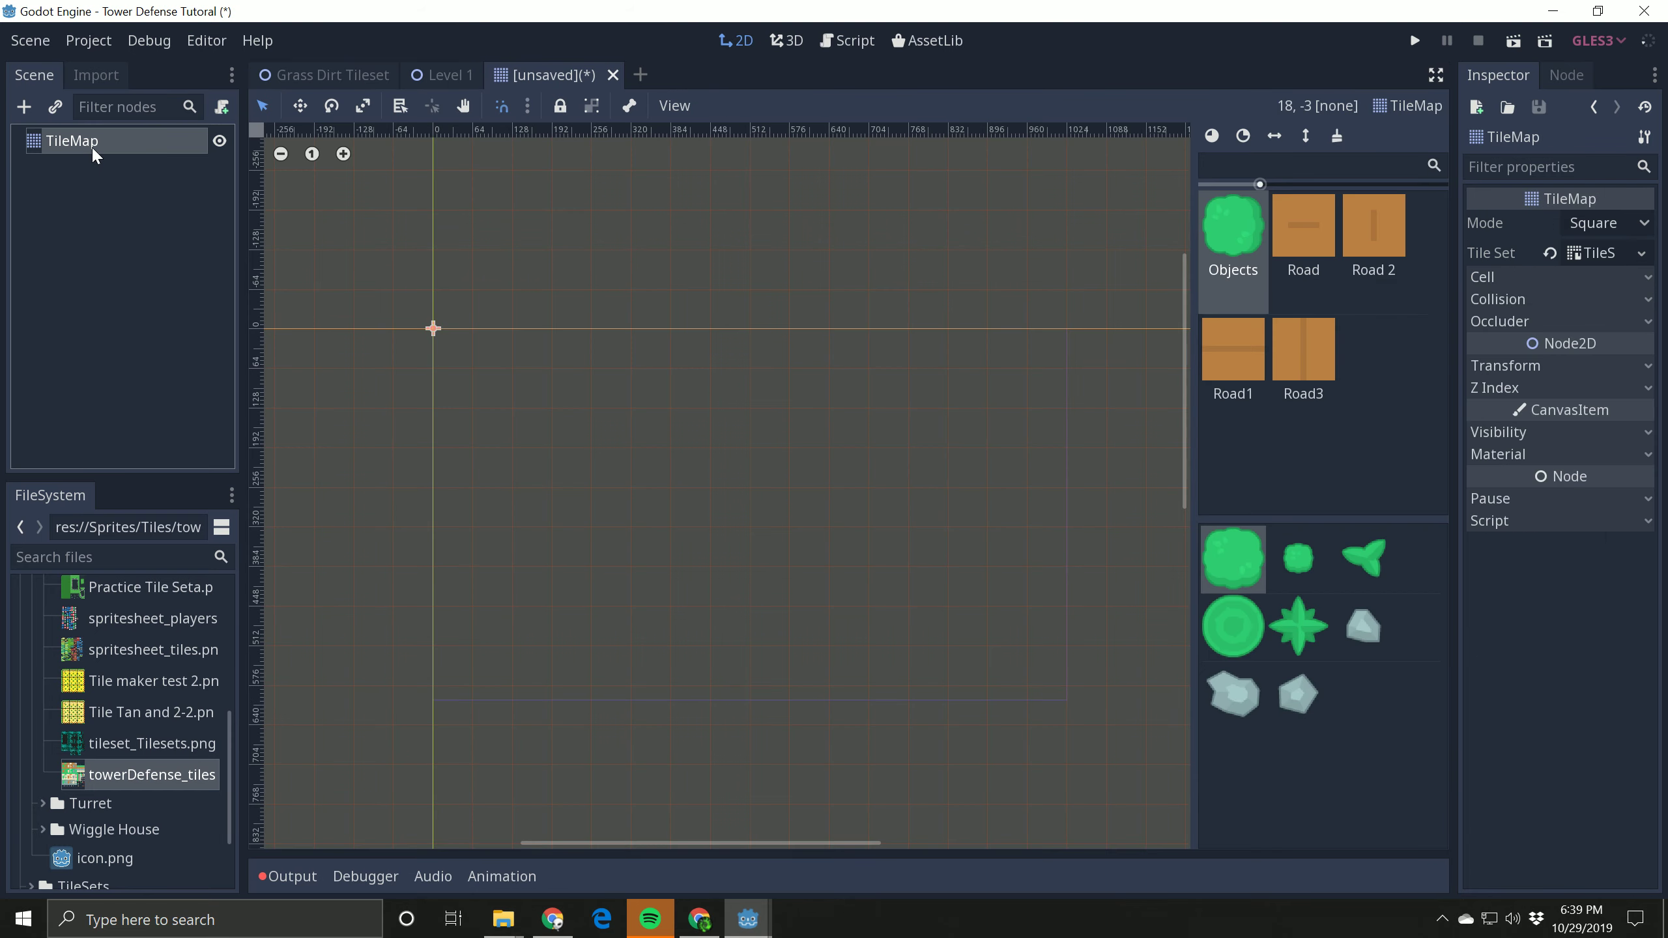
{"action": "left_click", "coordinate": [1326, 224]}
{"action": "left_click", "coordinate": [1353, 223]}
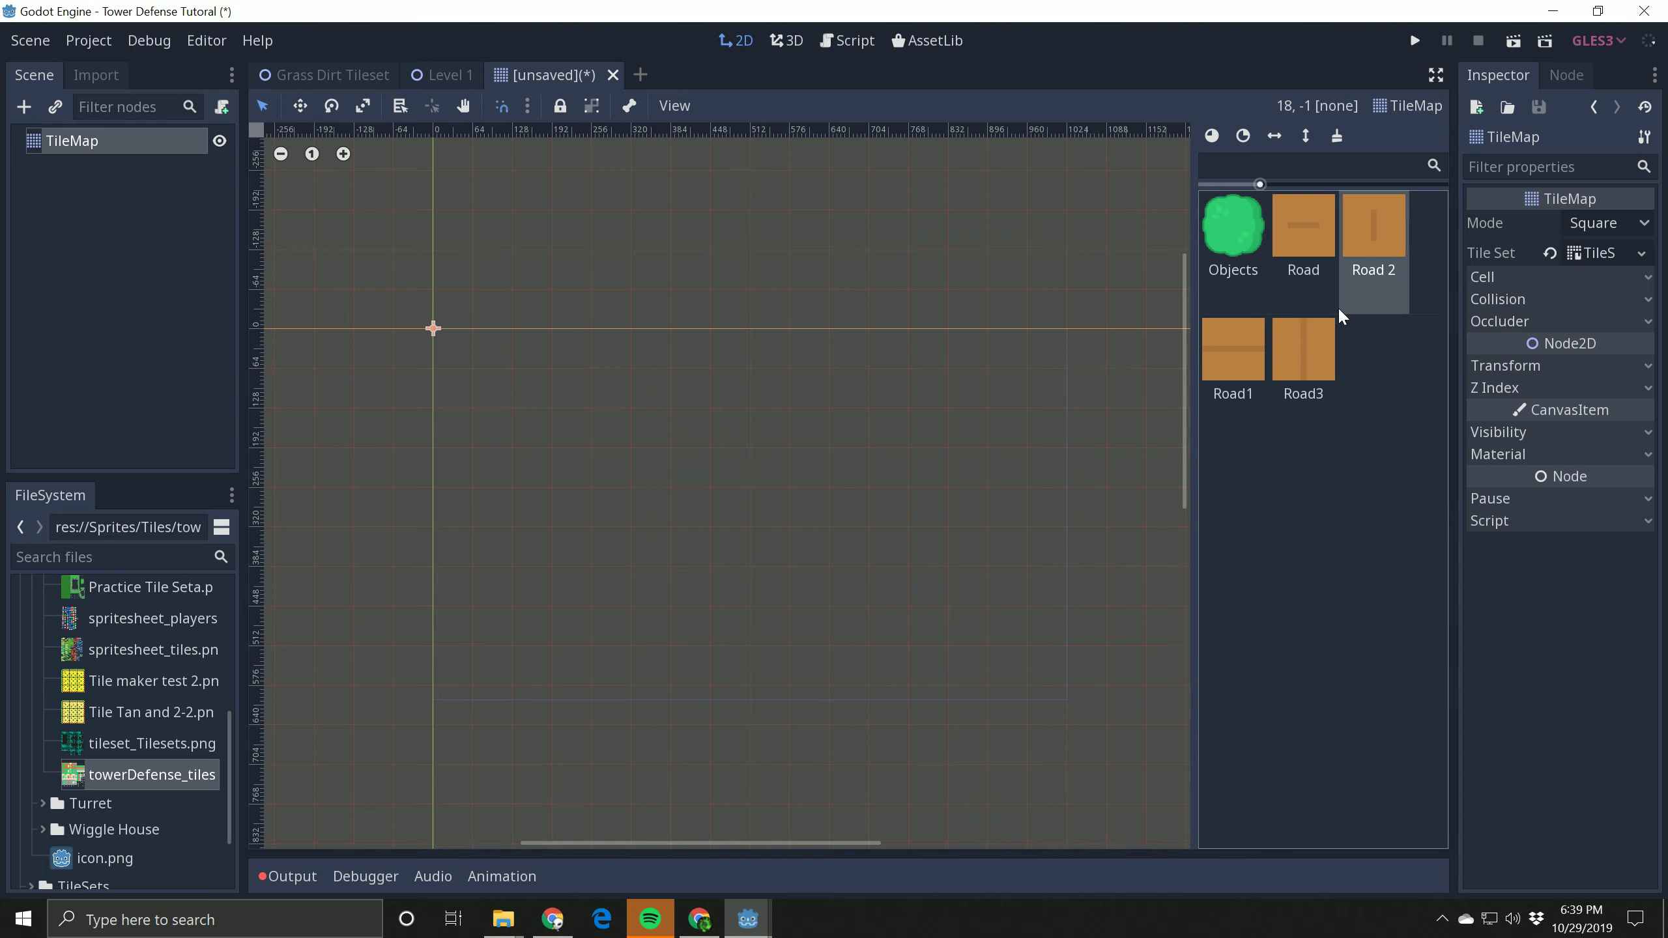
{"action": "mouse_move", "coordinate": [770, 388]}
{"action": "left_mouse_down"}
{"action": "mouse_move", "coordinate": [768, 556]}
{"action": "mouse_move", "coordinate": [493, 625]}
{"action": "left_mouse_up"}
{"action": "left_click", "coordinate": [1304, 223]}
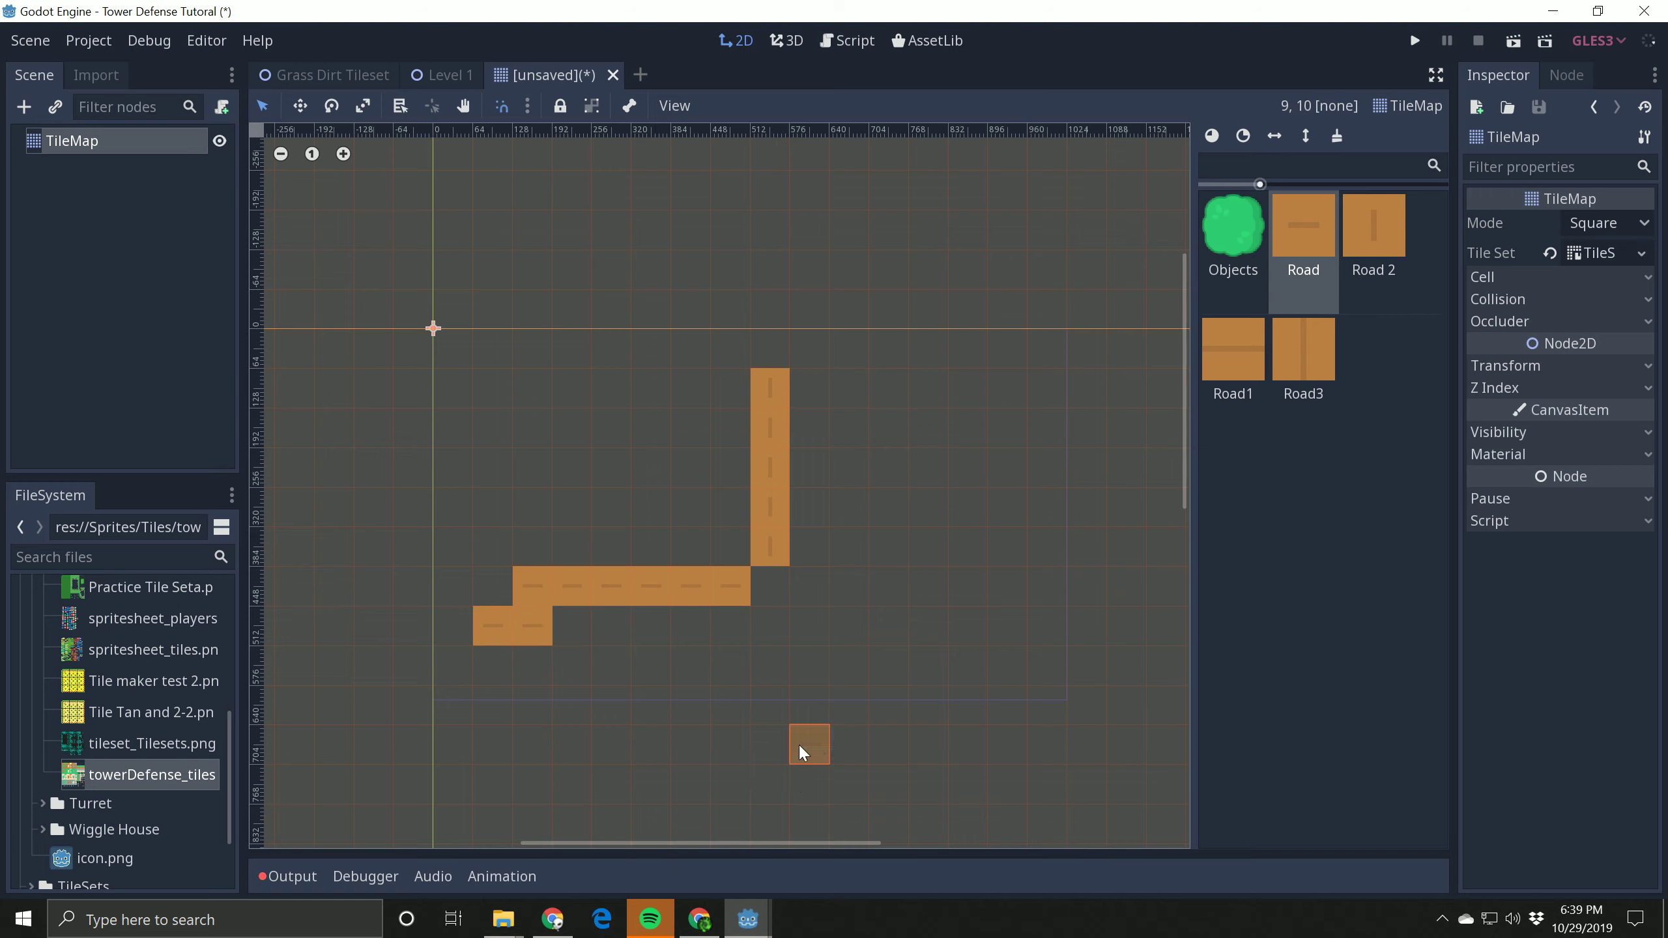
{"action": "right_click", "coordinate": [532, 625]}
{"action": "right_click", "coordinate": [496, 627]}
Step: Paint a short vertical strip of Road tiles rotated clockwise above the horizontal road and erase it
{"action": "left_click", "coordinate": [1243, 137]}
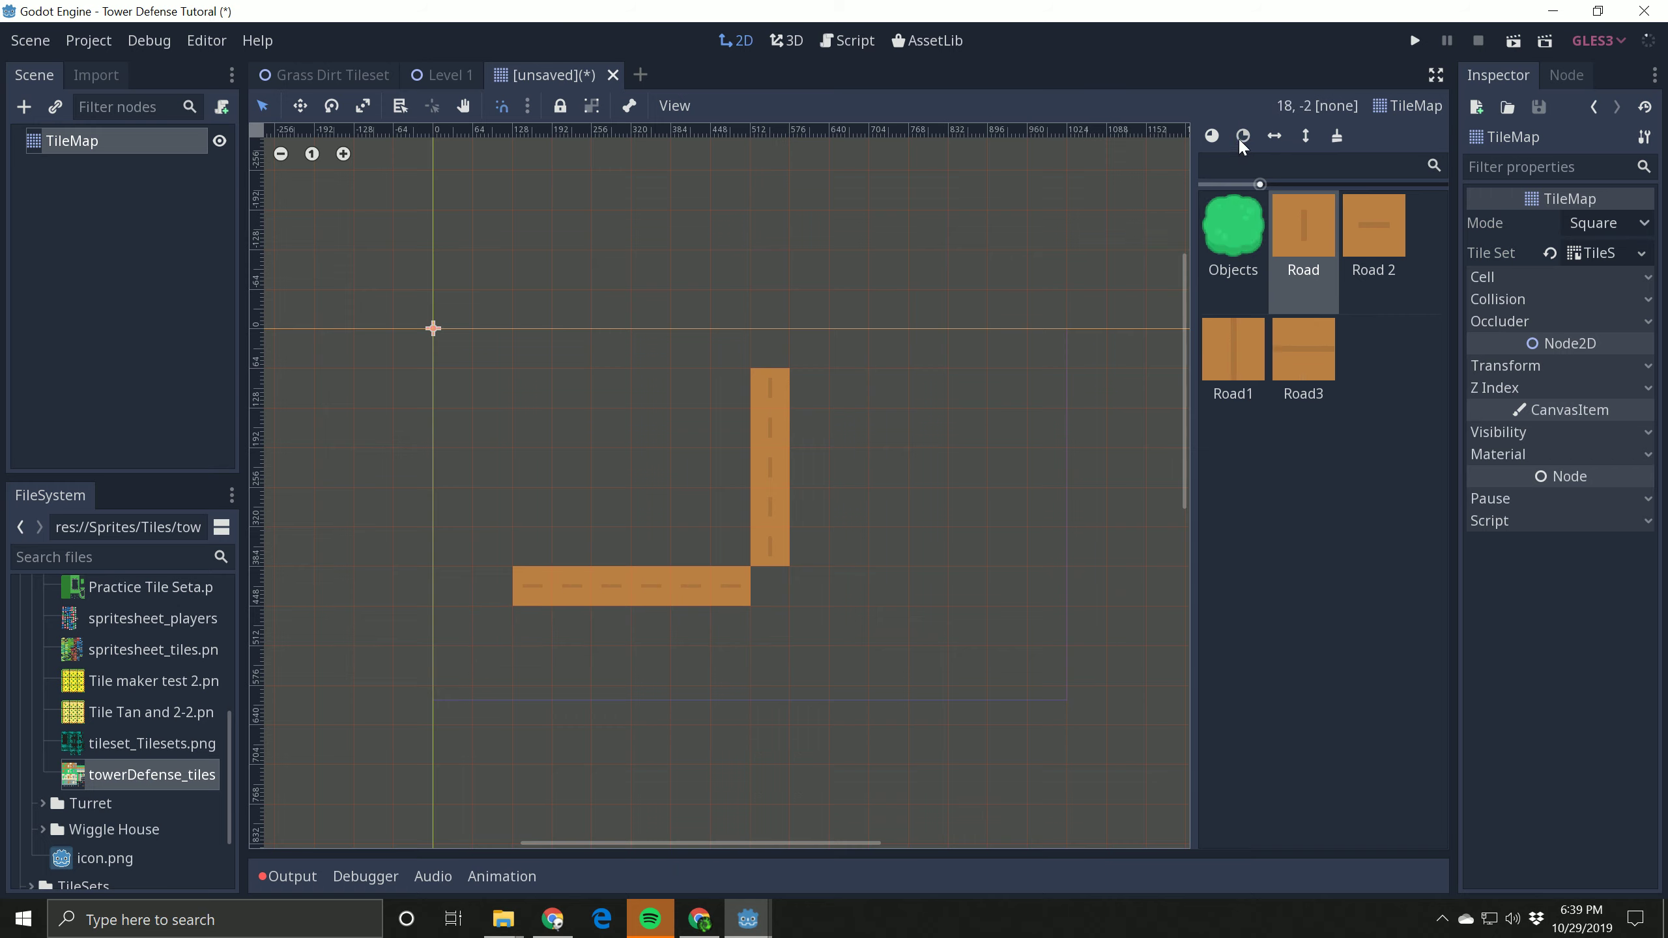
{"action": "left_click_drag", "start_coordinate": [619, 519], "coordinate": [605, 401]}
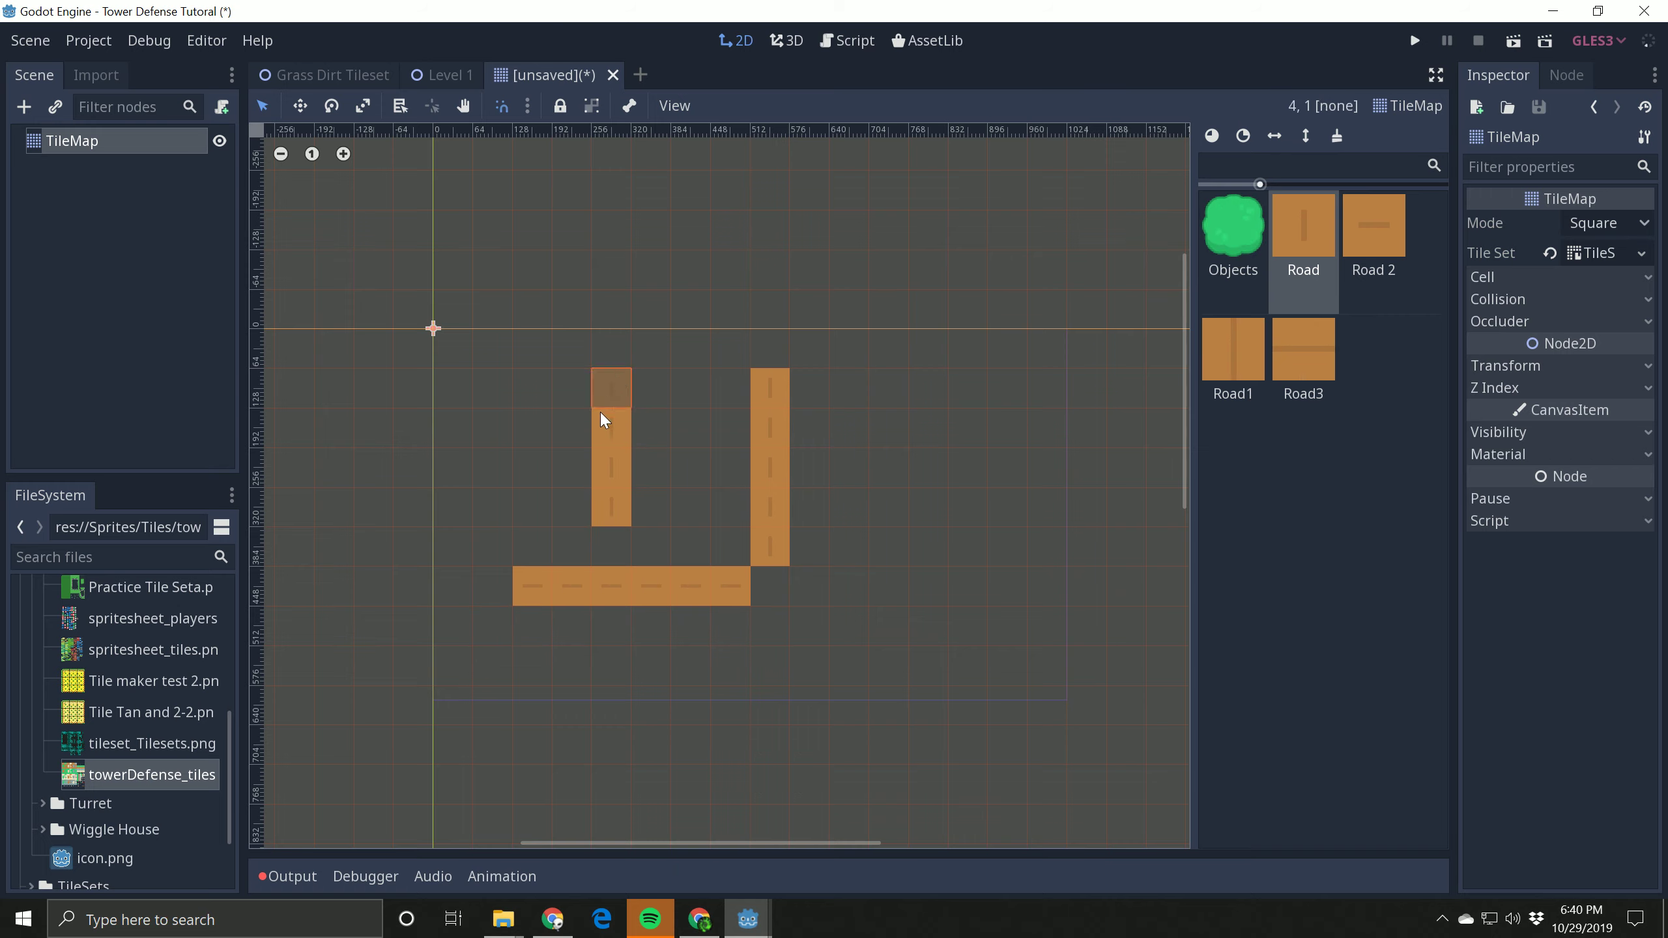
{"action": "right_click_drag", "start_coordinate": [599, 412], "coordinate": [595, 524]}
Step: Paint round bushes from the Objects atlas beside the roads and clear every painted tile from the TileMap
{"action": "left_click", "coordinate": [1247, 222]}
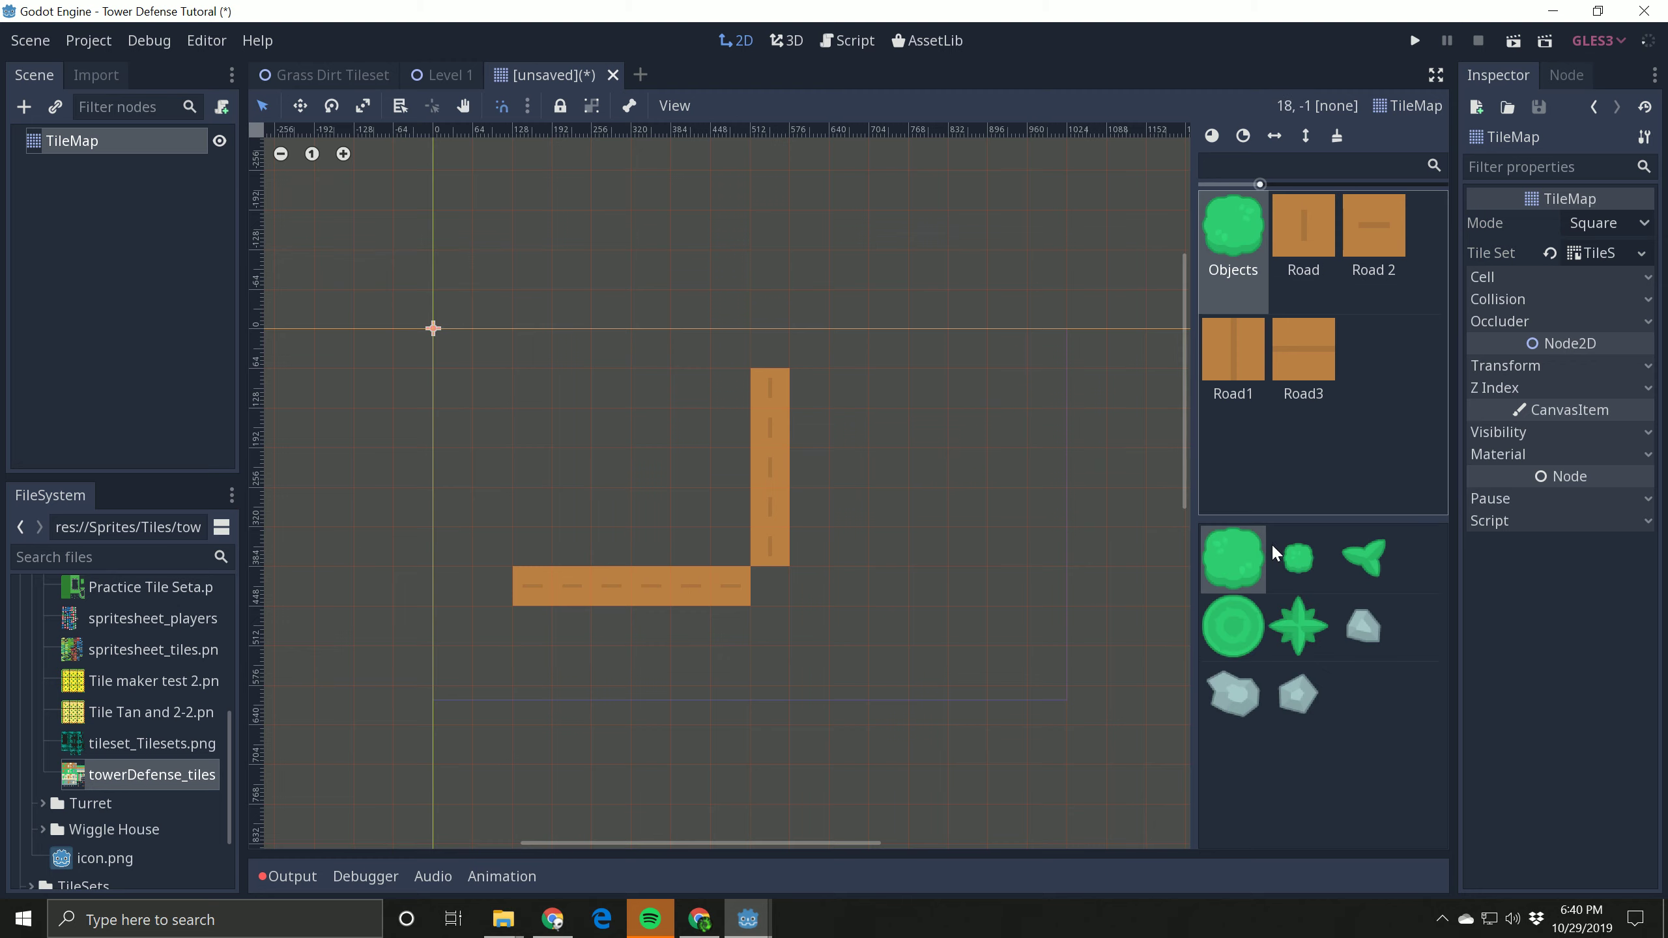
{"action": "left_click", "coordinate": [1233, 608]}
{"action": "left_click_drag", "start_coordinate": [618, 434], "coordinate": [536, 472]}
{"action": "left_click_drag", "start_coordinate": [662, 543], "coordinate": [537, 544]}
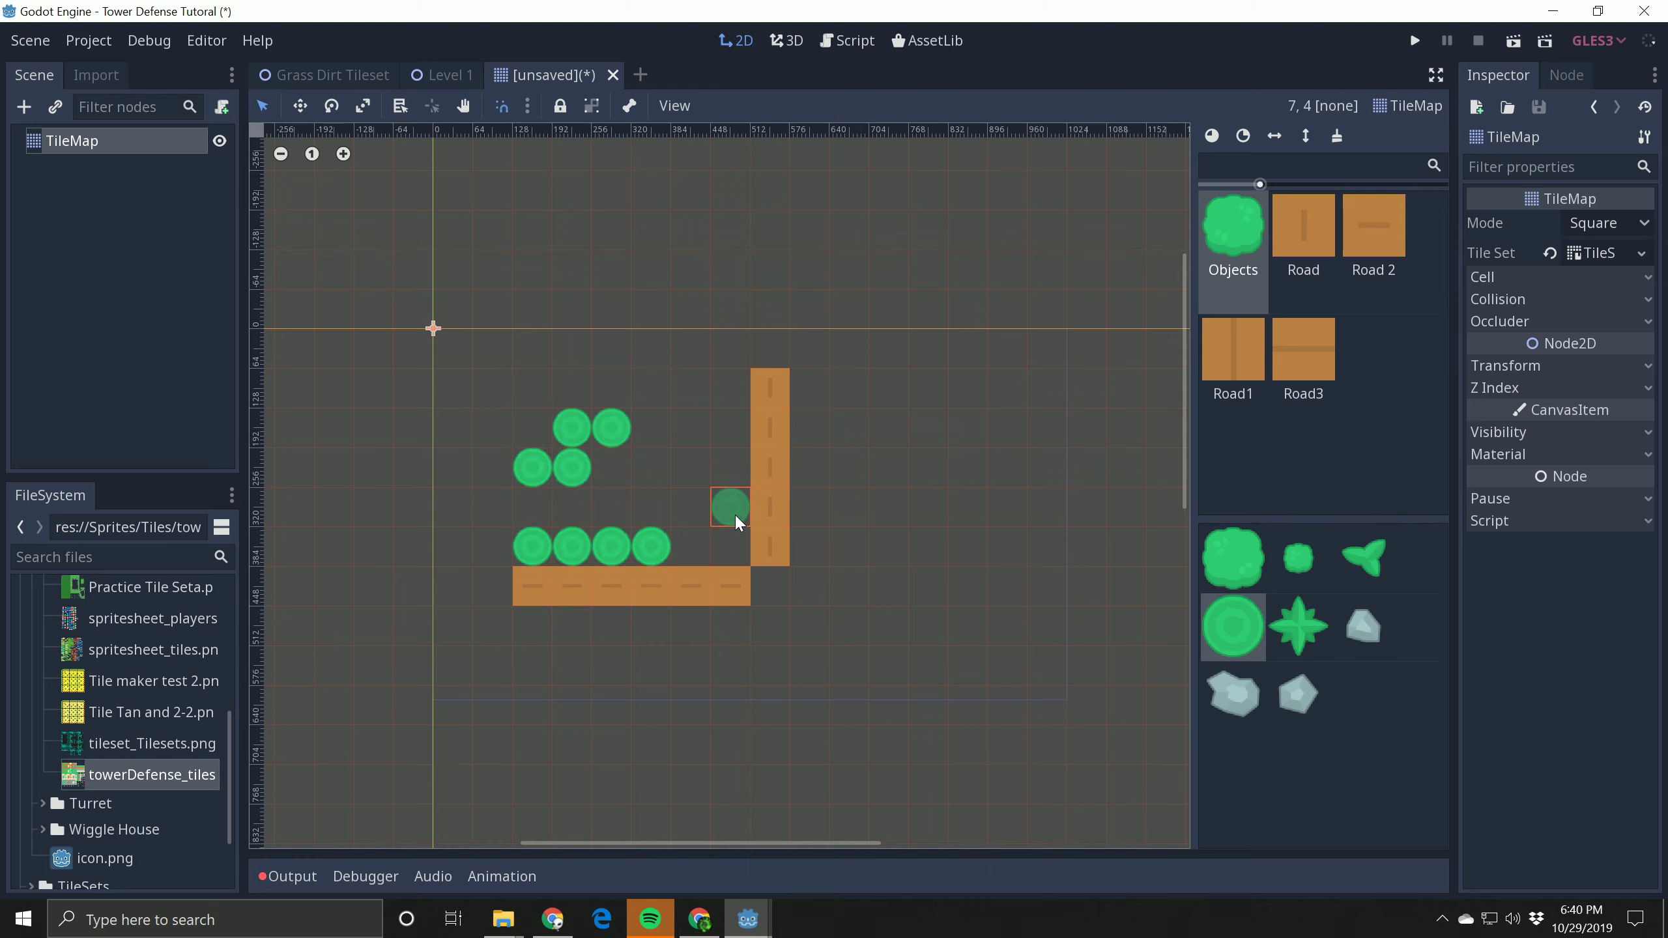
{"action": "mouse_move", "coordinate": [485, 460]}
{"action": "right_mouse_down"}
{"action": "mouse_move", "coordinate": [563, 475]}
{"action": "mouse_move", "coordinate": [501, 590]}
{"action": "mouse_move", "coordinate": [922, 490]}
{"action": "mouse_move", "coordinate": [788, 441]}
{"action": "right_mouse_up"}
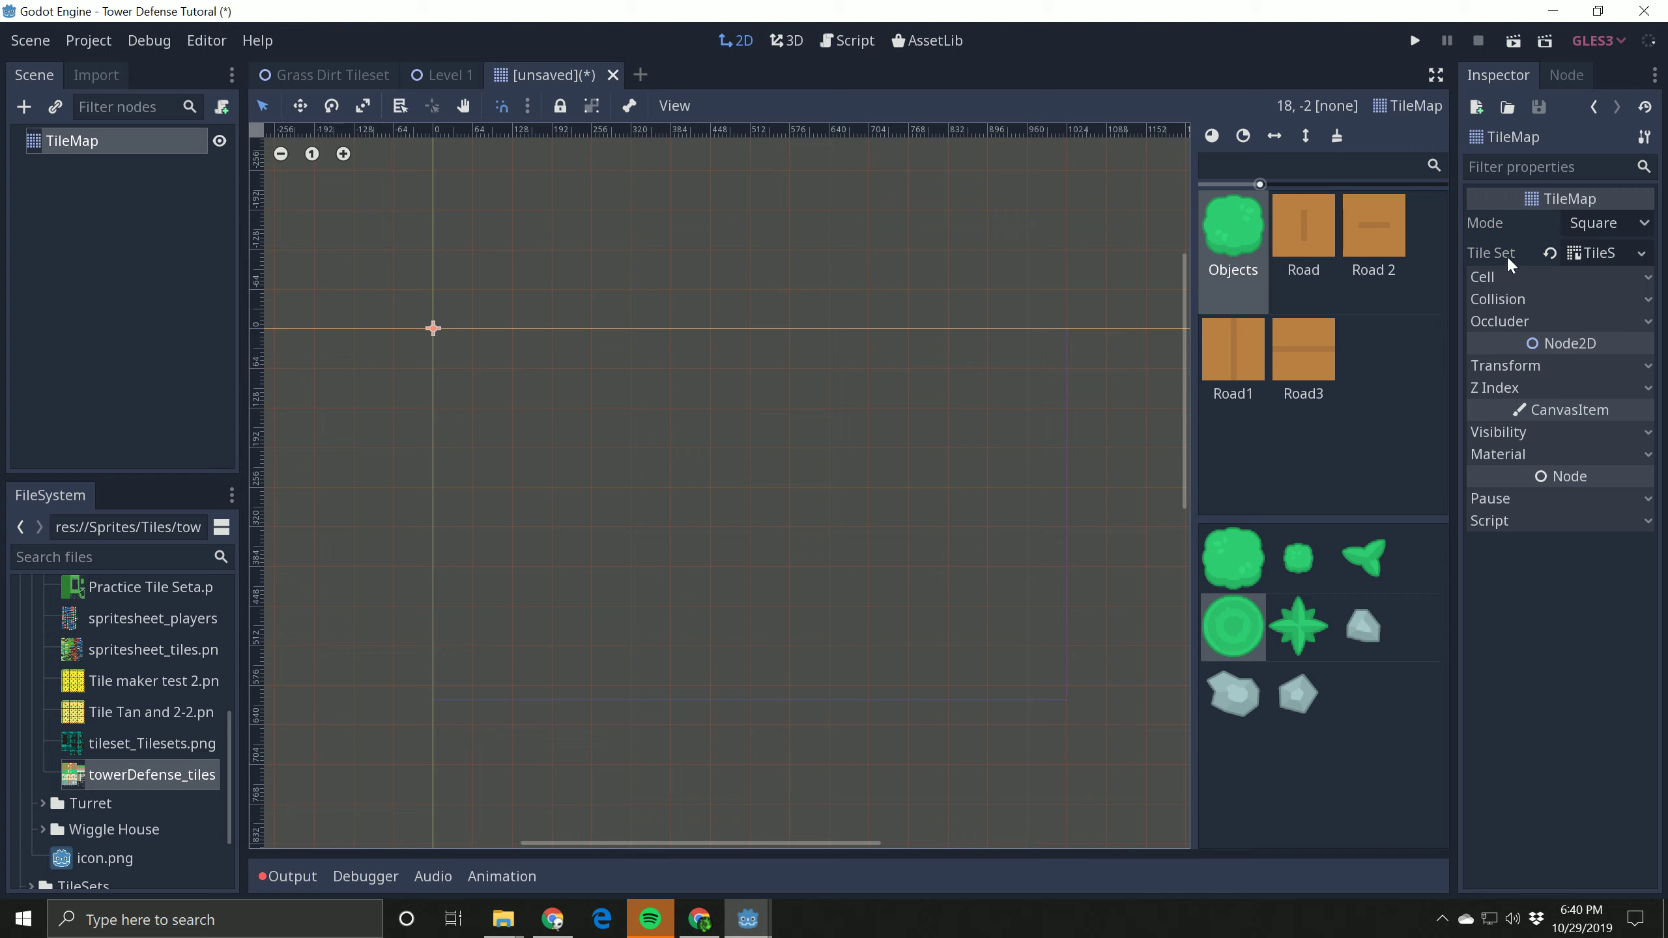
Step: Reopen the TileSet in the expanded editor and select the Road1 tile on the towerDefense tilesheet
{"action": "left_click", "coordinate": [1602, 253]}
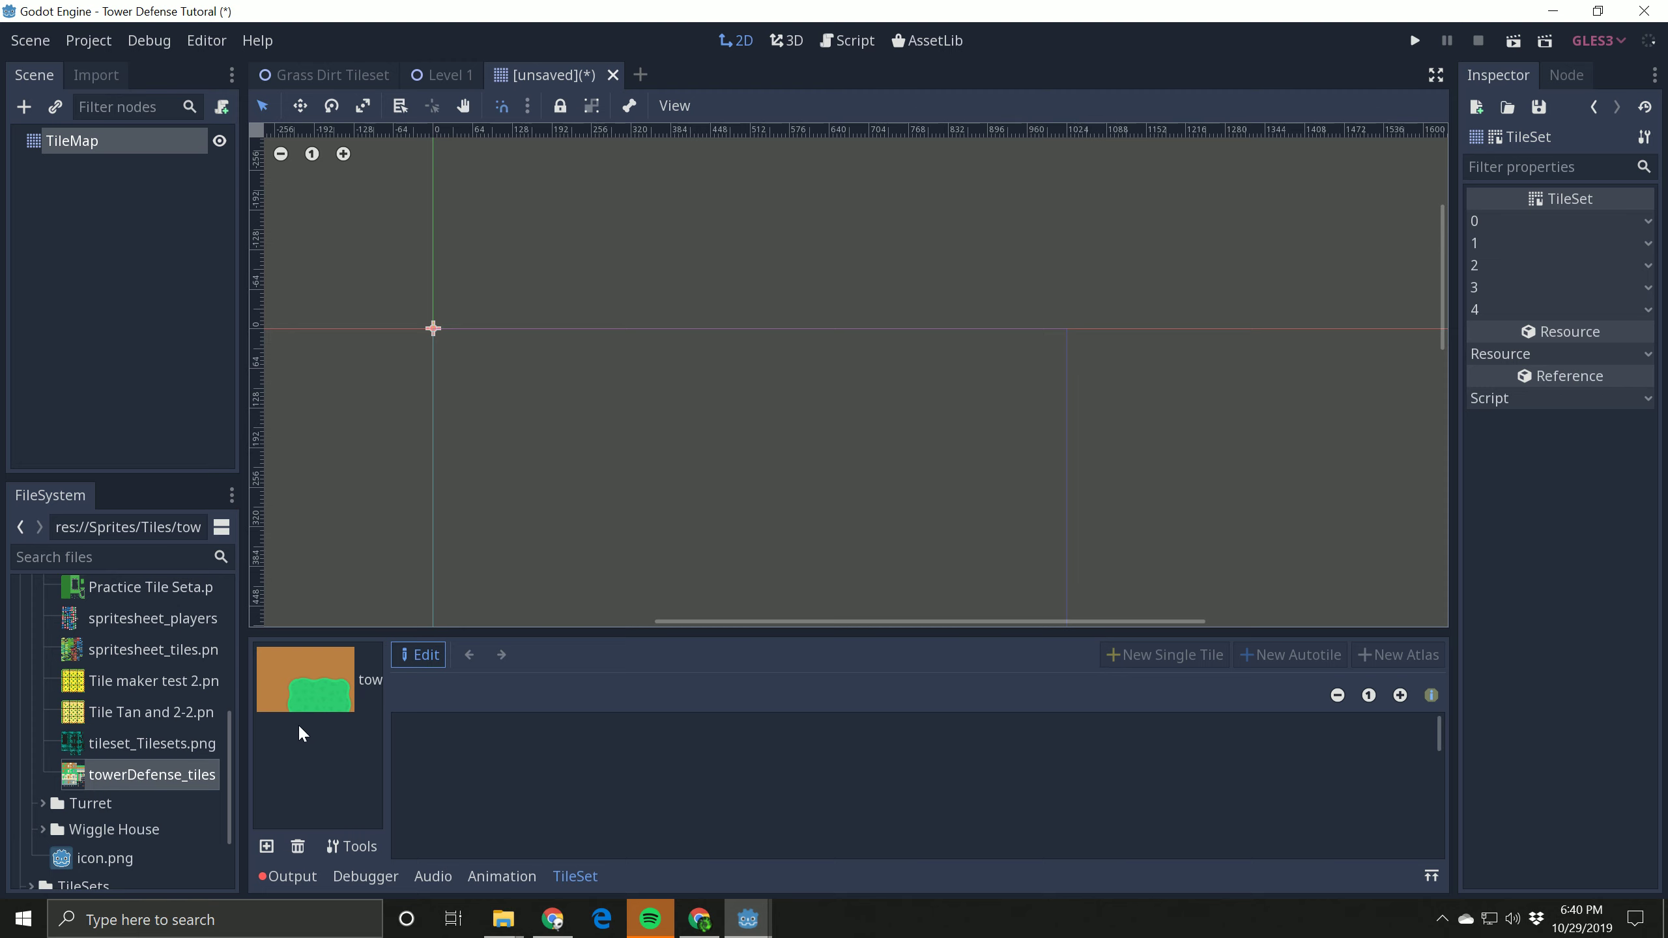
{"action": "left_click", "coordinate": [292, 693]}
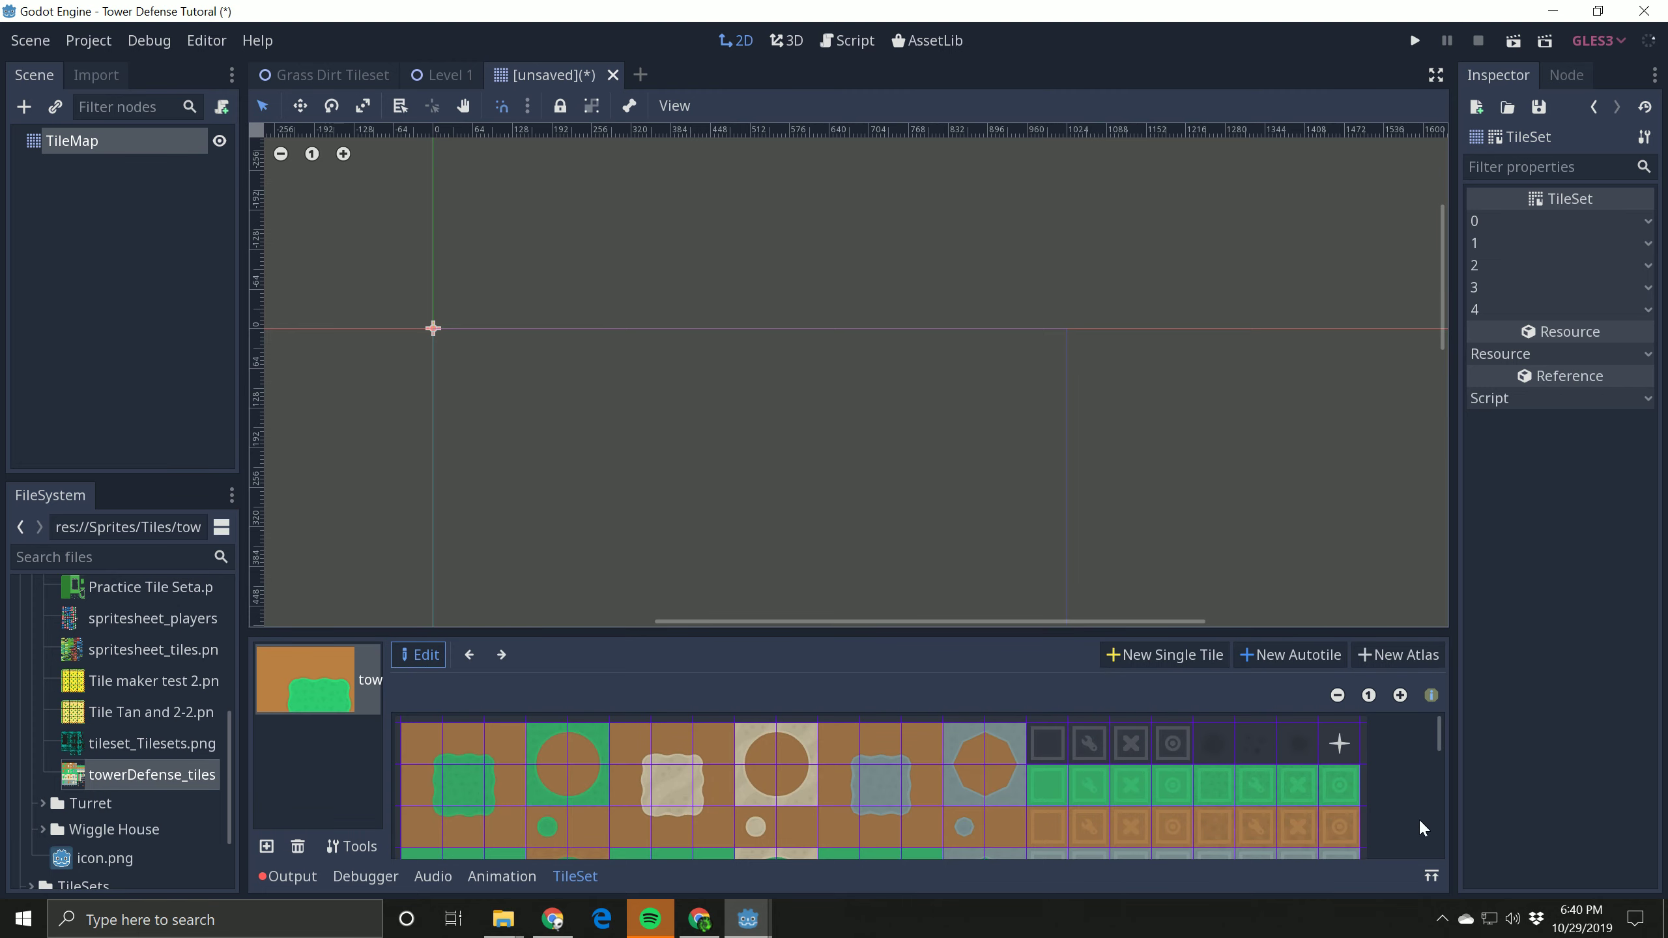
{"action": "left_click", "coordinate": [1431, 875]}
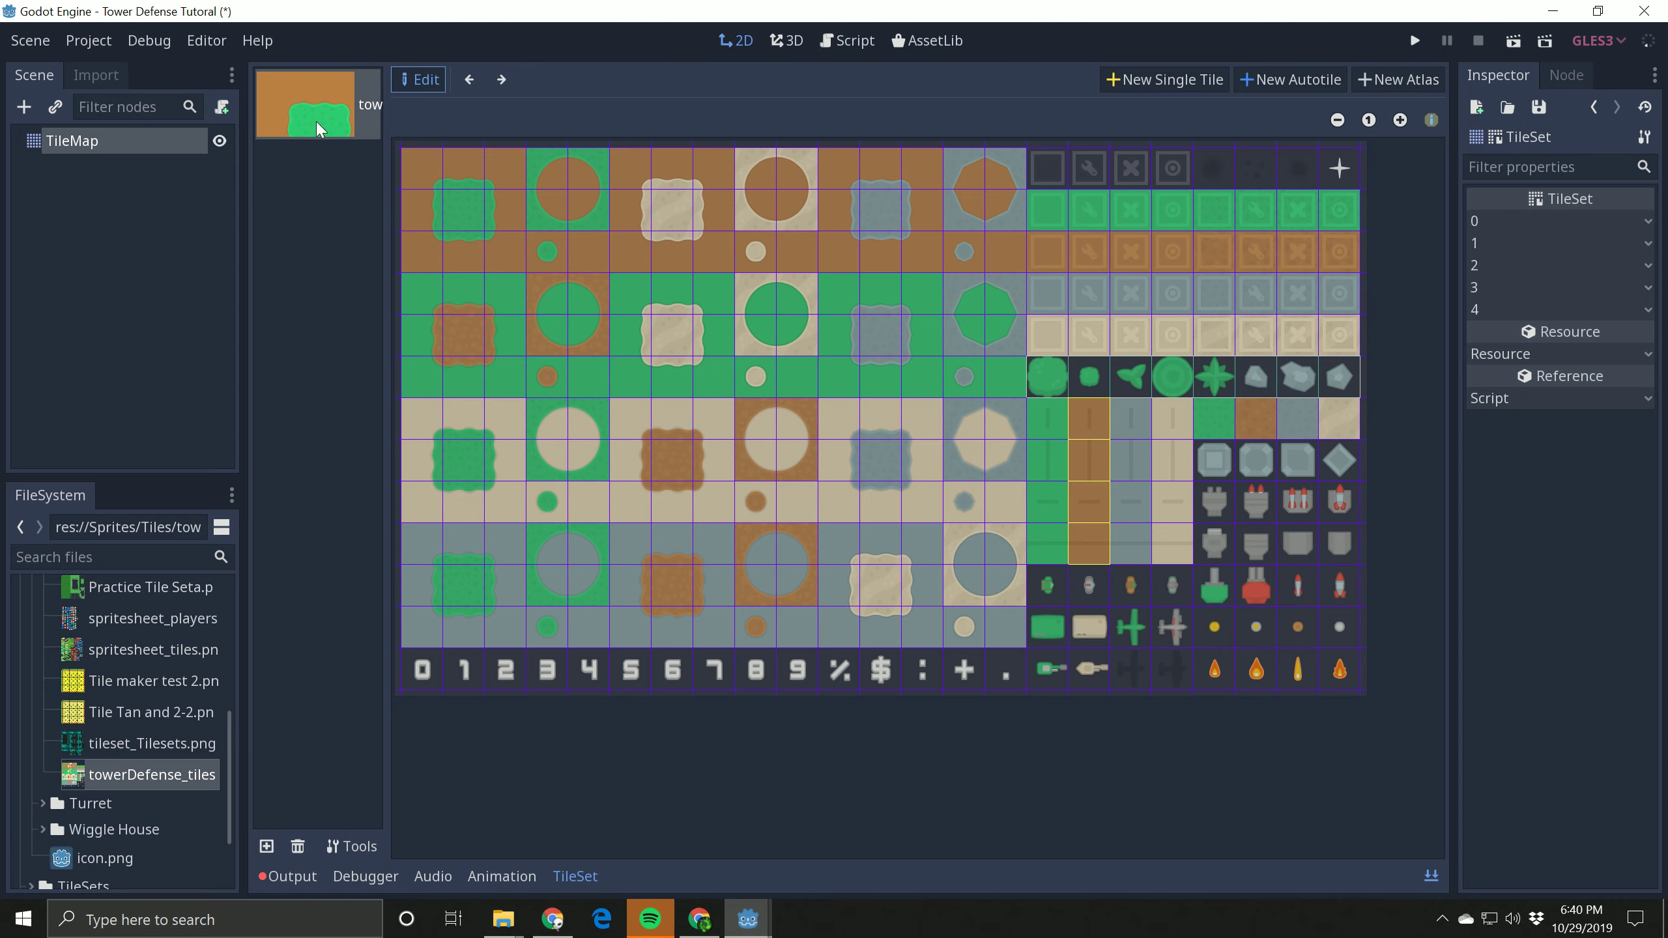
{"action": "left_click", "coordinate": [1100, 450]}
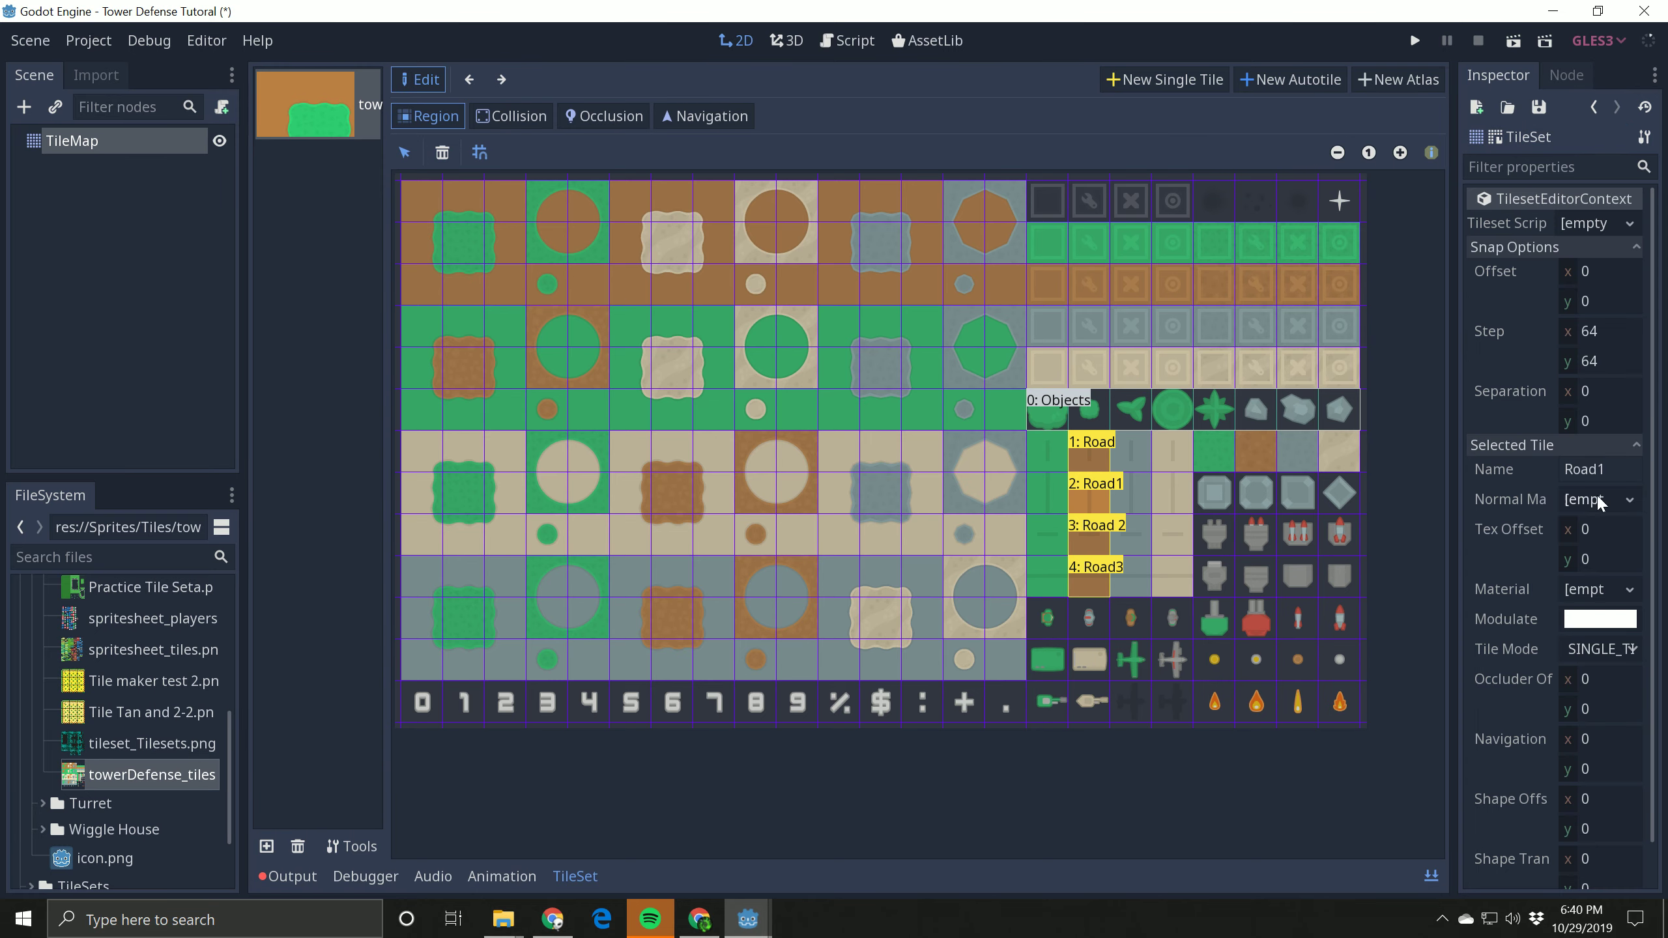
Step: Save the TileSet resource as Objects.tres in the res://TileSets/Online Tutorial folder
{"action": "left_click", "coordinate": [1645, 138]}
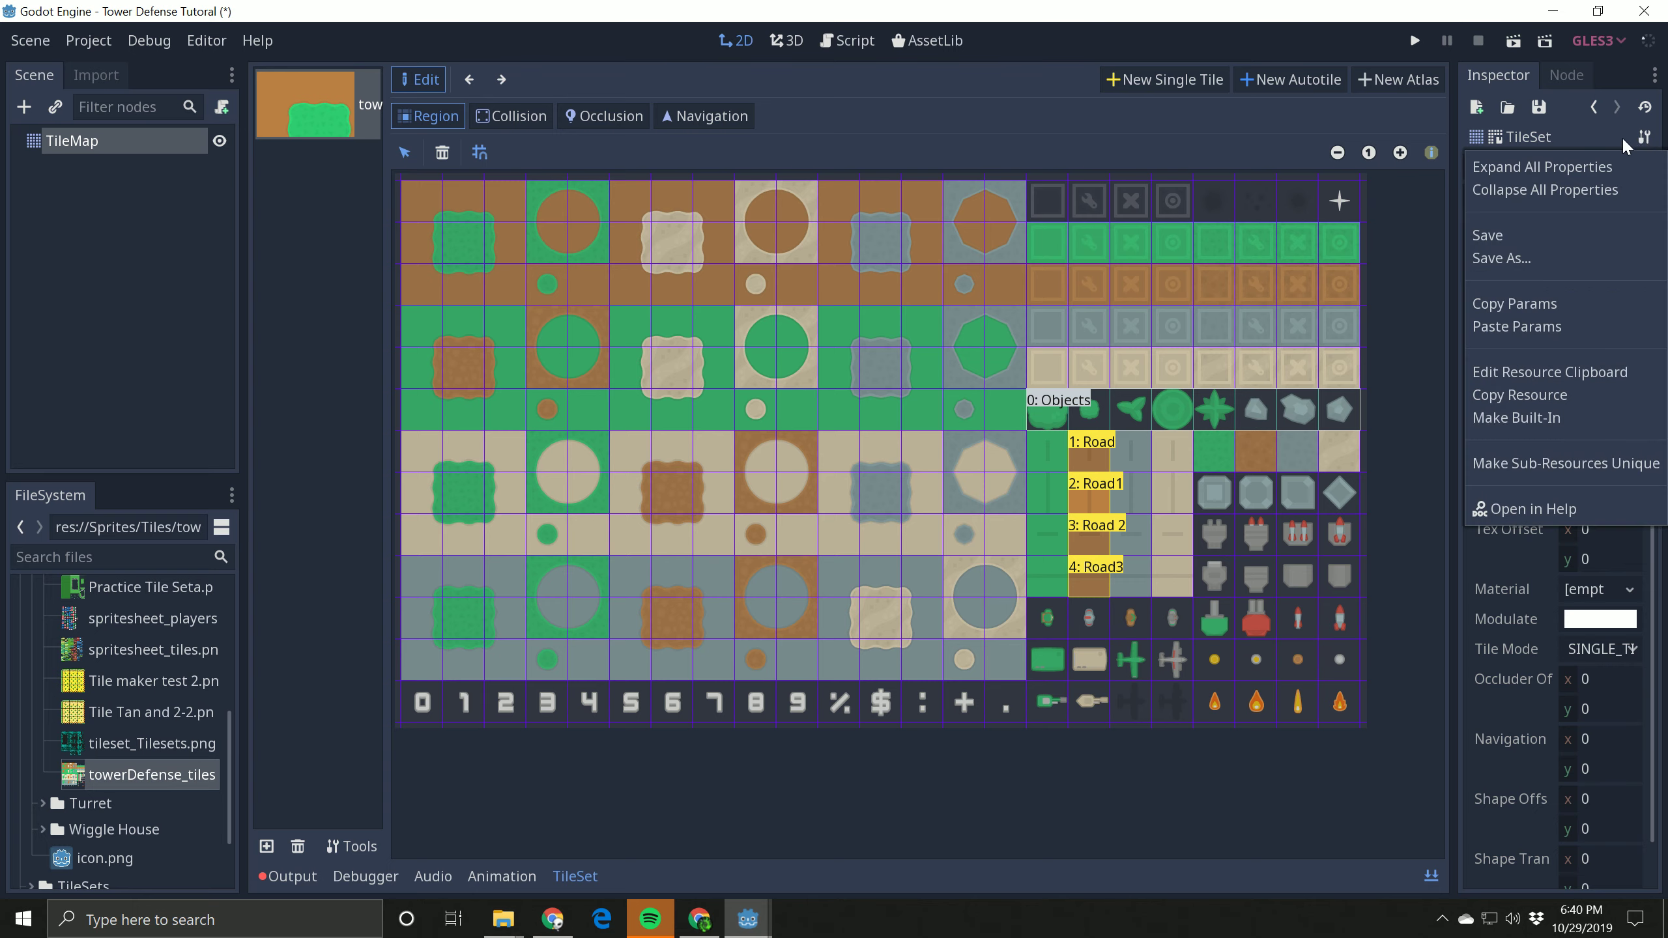
{"action": "left_click", "coordinate": [1503, 263]}
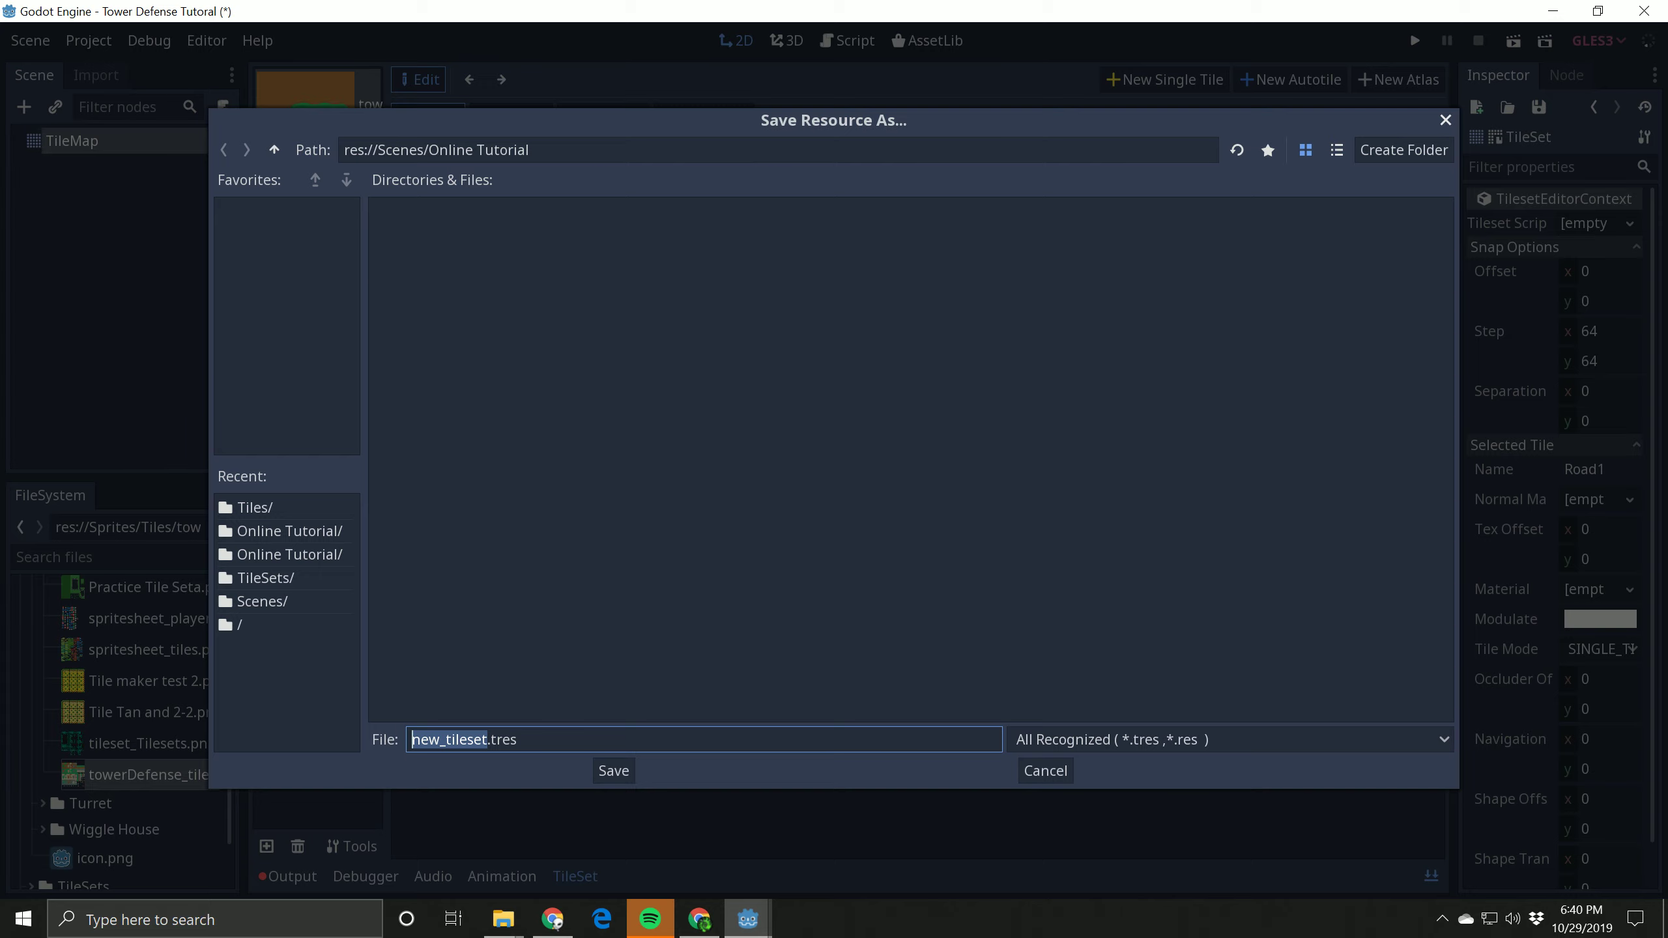
{"action": "left_click", "coordinate": [274, 150]}
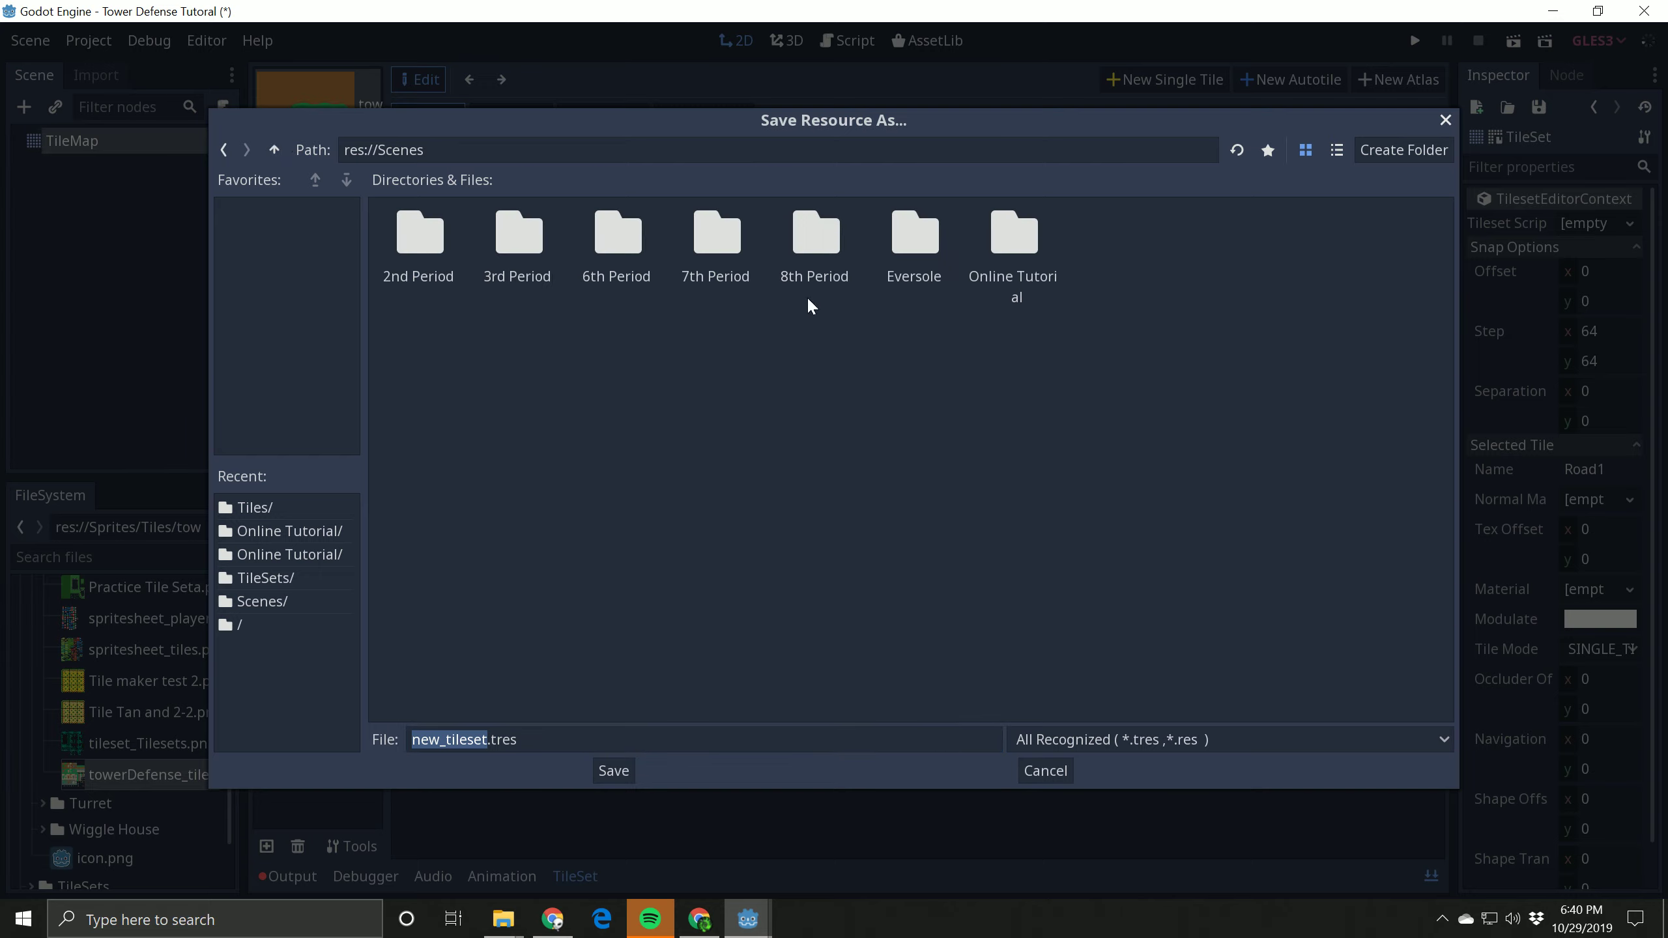
{"action": "left_click", "coordinate": [274, 150]}
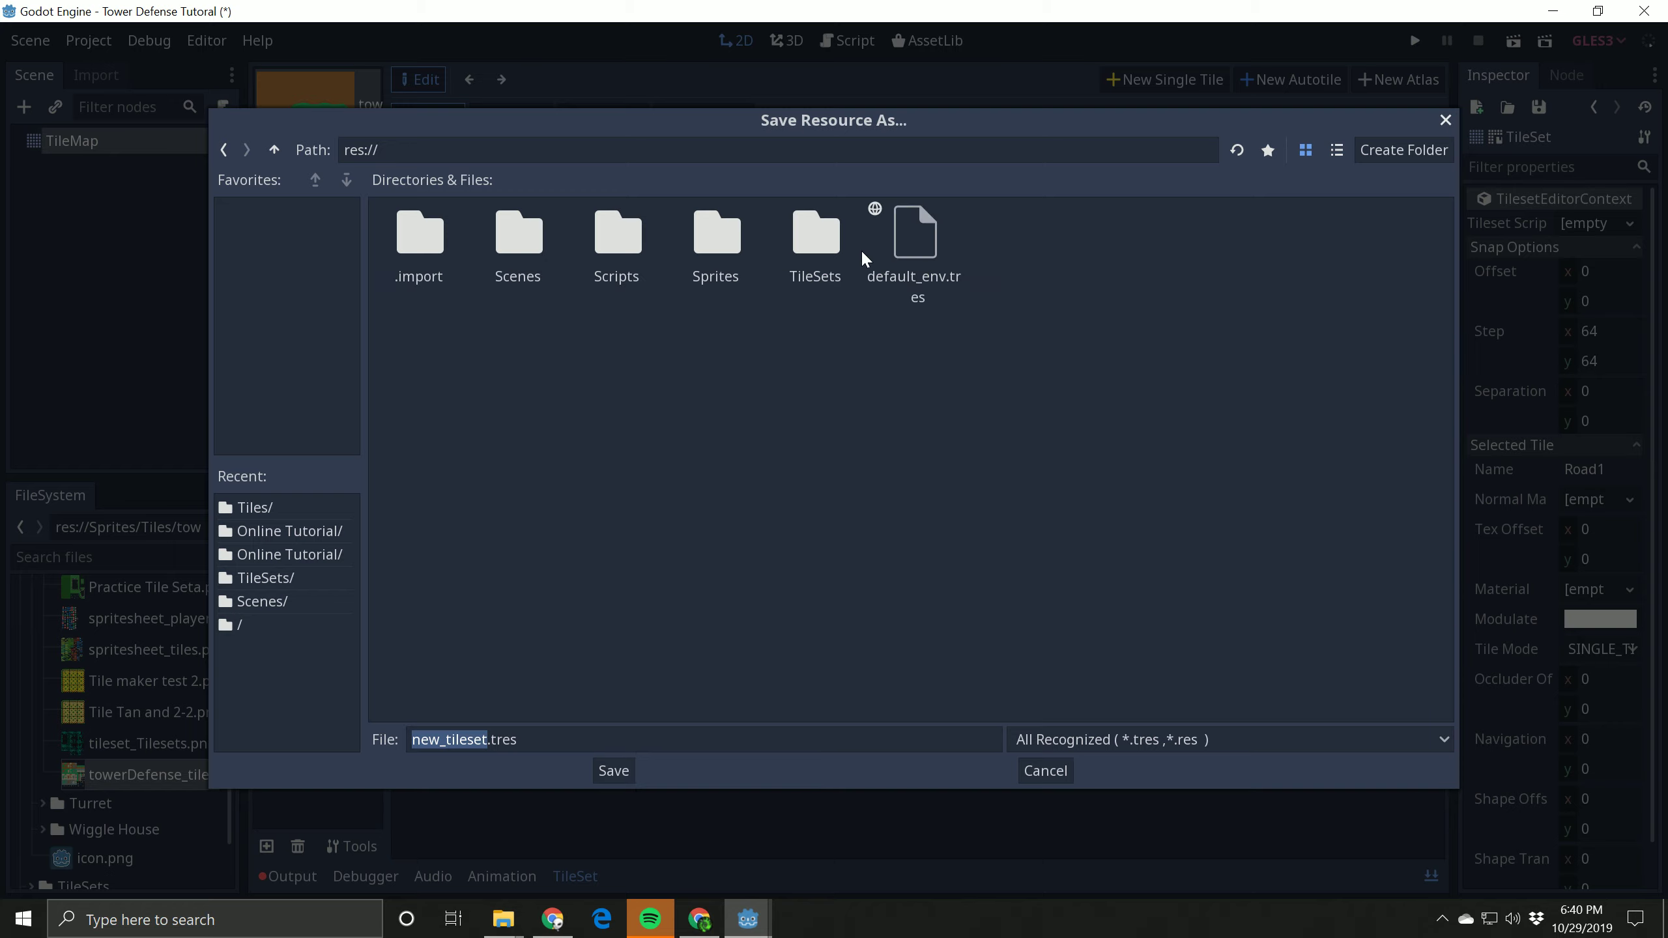
{"action": "double_click", "coordinate": [836, 237]}
{"action": "double_click", "coordinate": [1034, 250]}
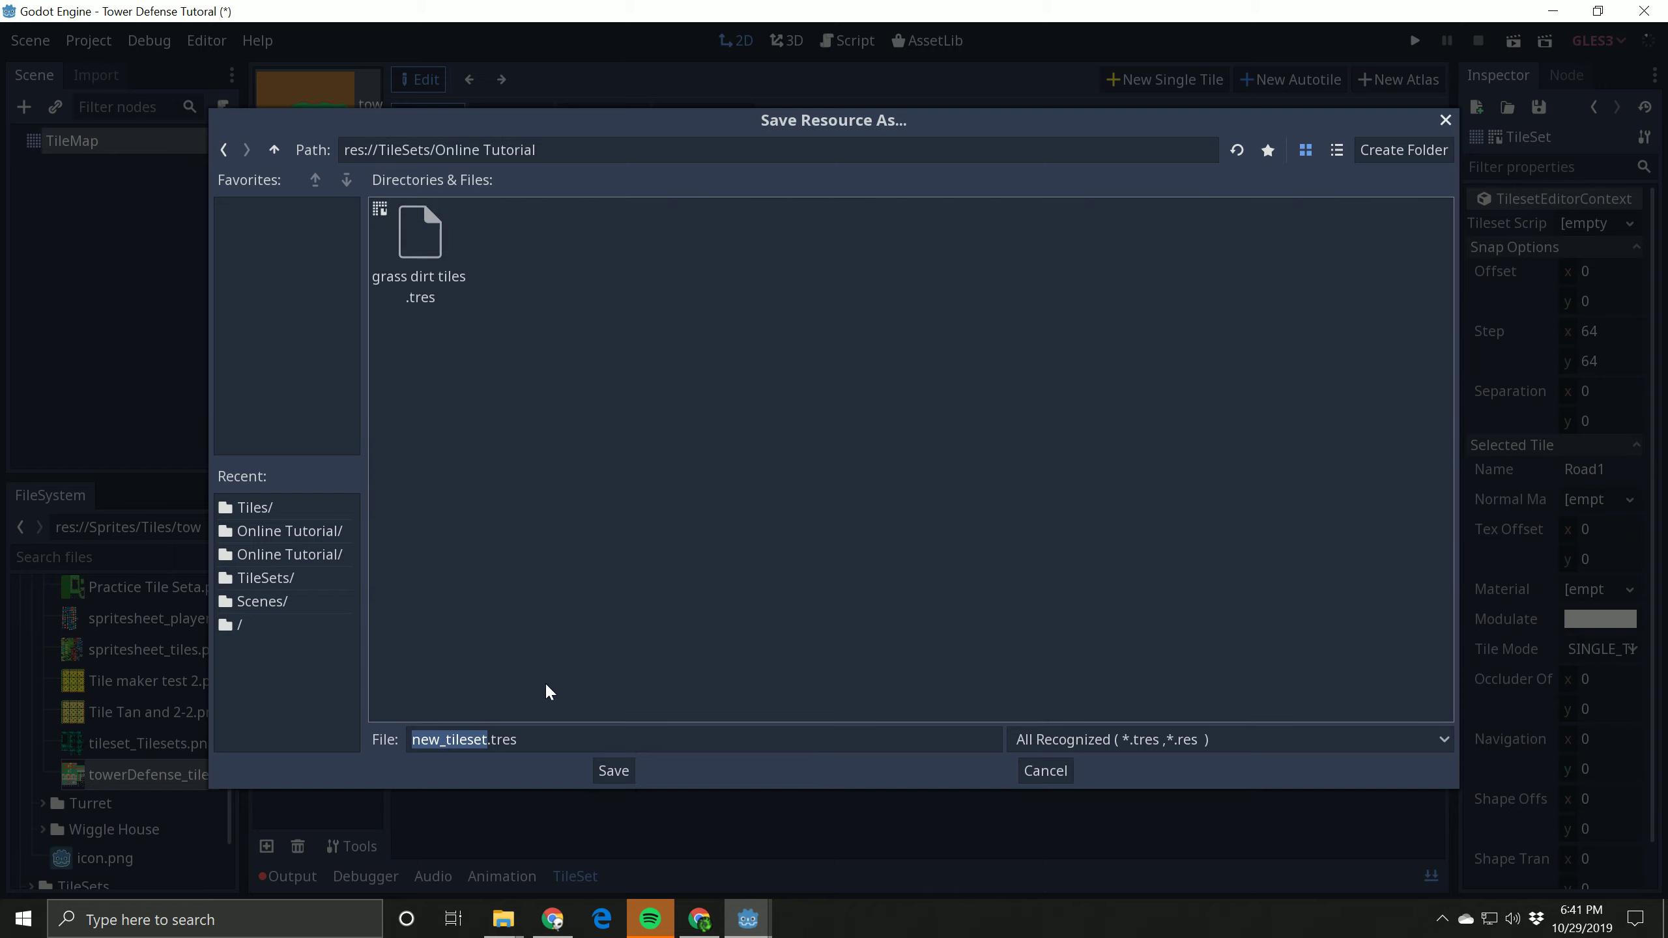
{"action": "left_click", "coordinate": [491, 739]}
{"action": "left_click_drag", "start_coordinate": [482, 739], "coordinate": [412, 739]}
{"action": "key", "text": "BackSpace"}
{"action": "key", "text": "Delete"}
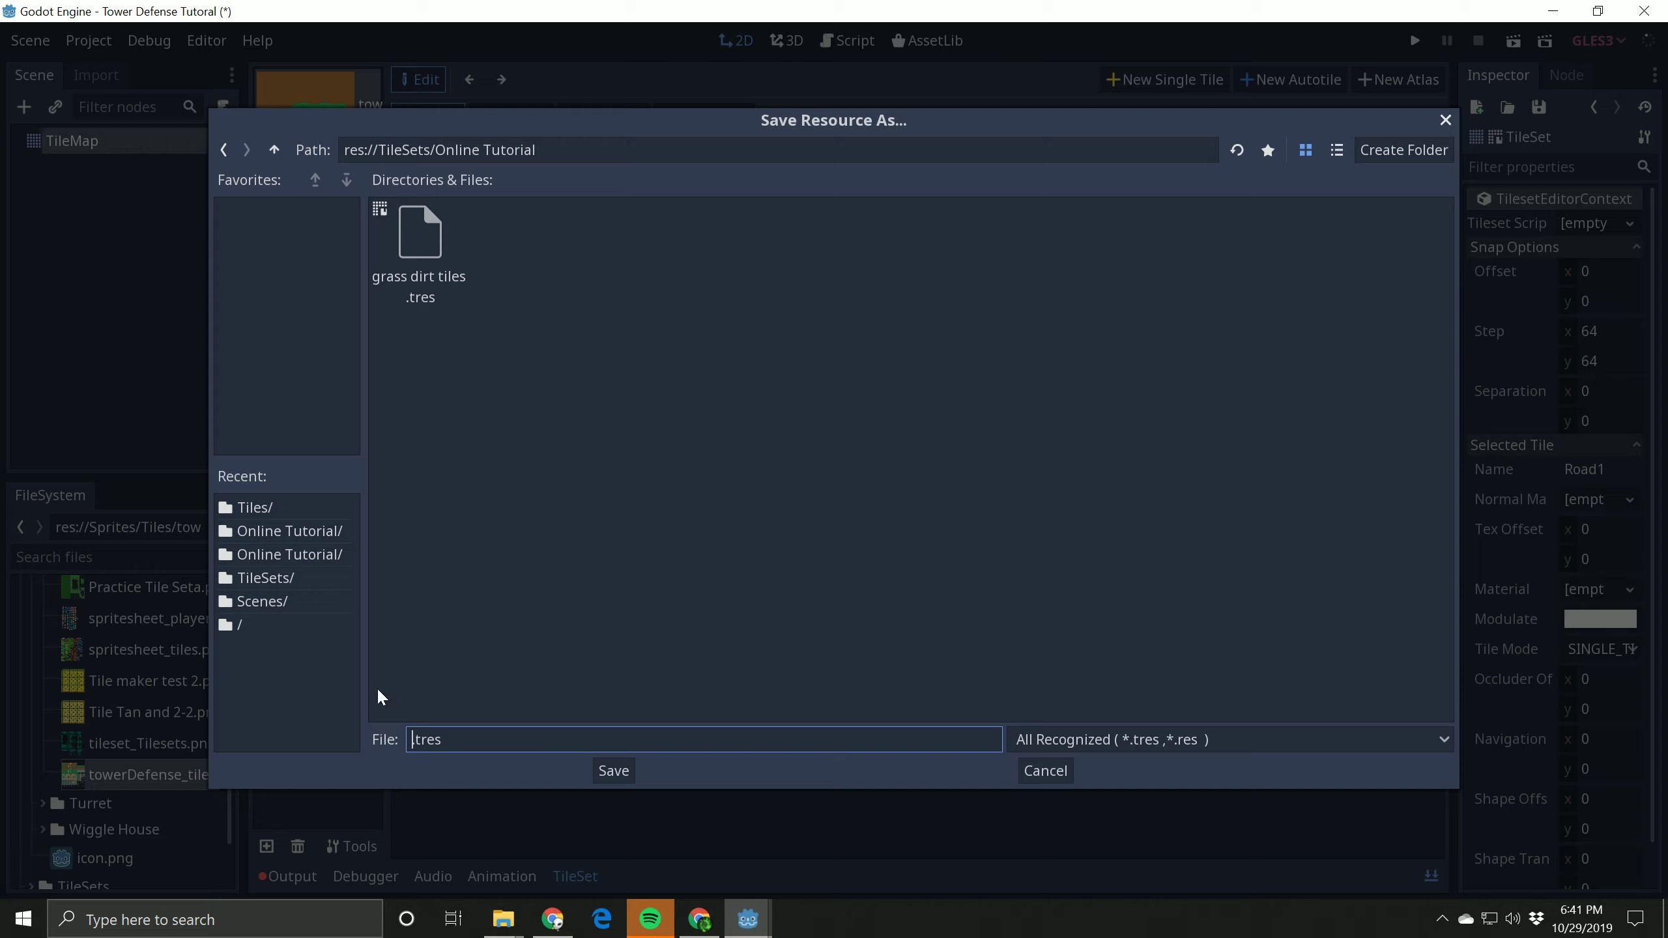
{"action": "type", "text": "Objects"}
{"action": "left_click", "coordinate": [613, 770]}
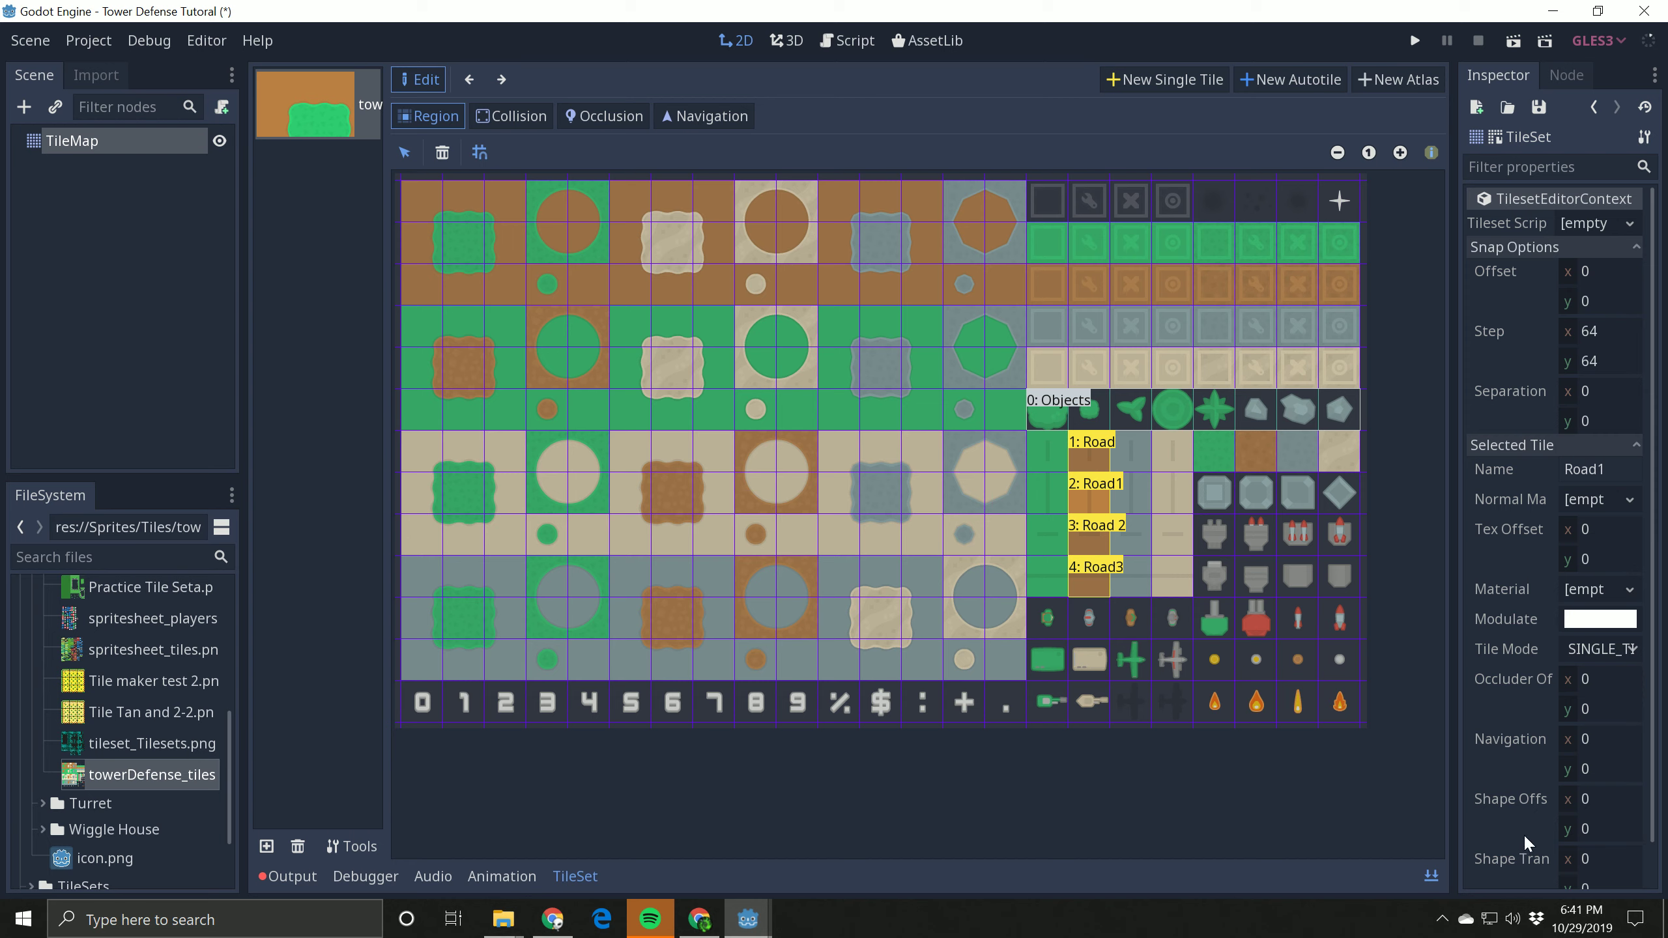
Step: Collapse the expanded TileSet editor and switch to the Level 1 scene
{"action": "left_click", "coordinate": [1432, 876]}
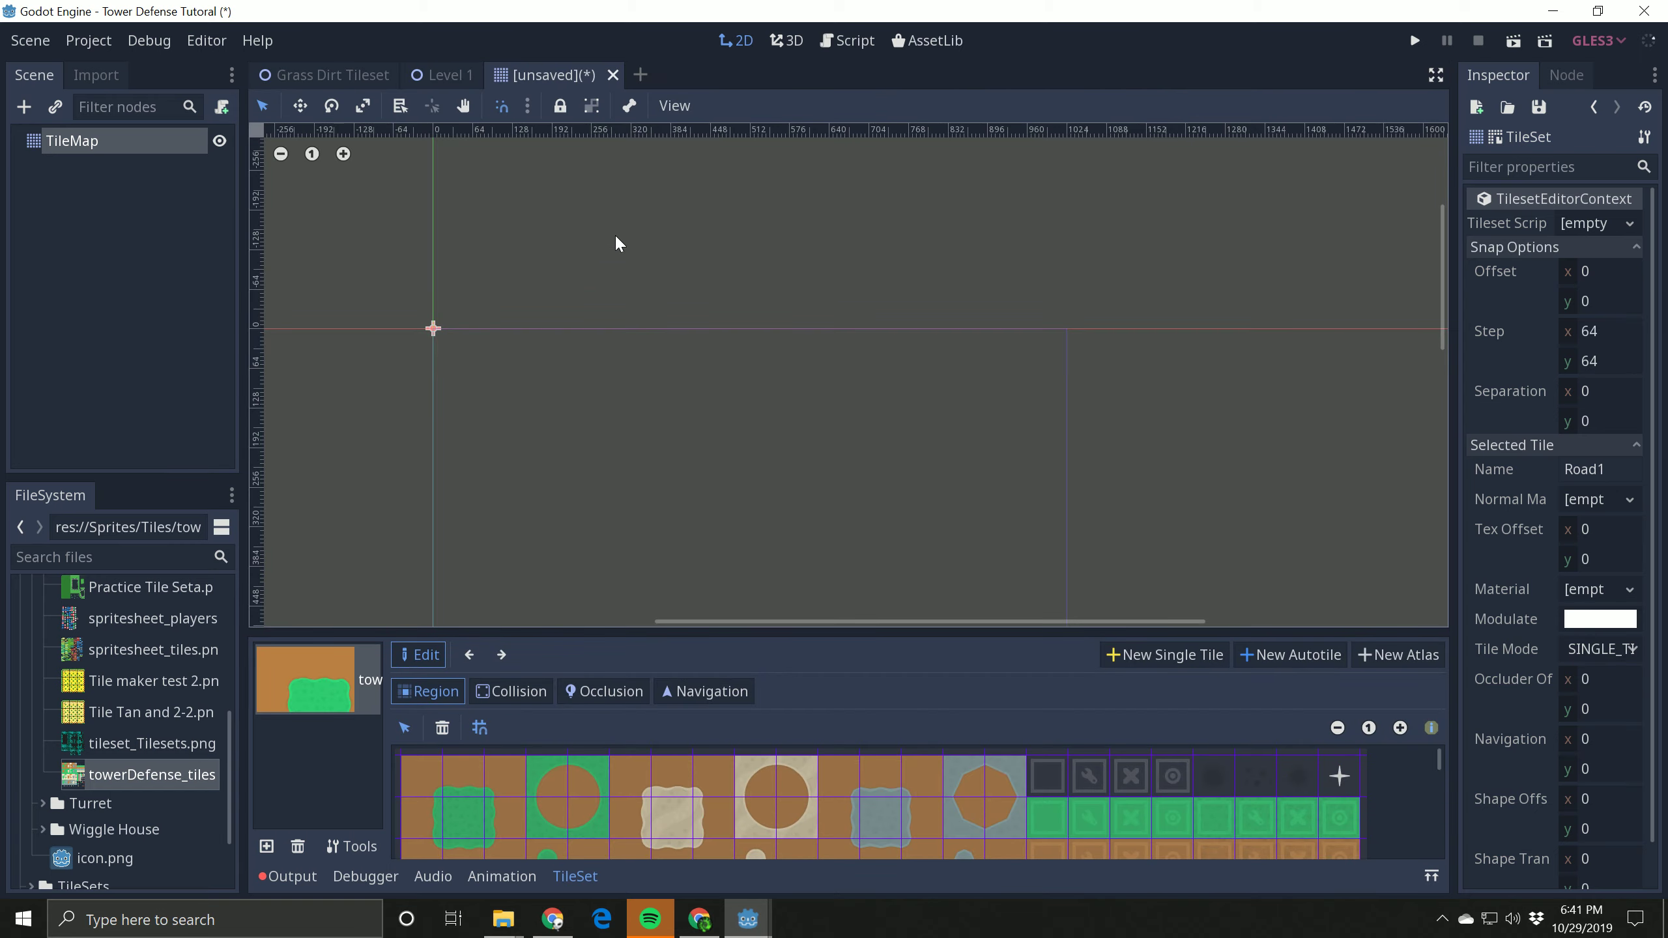
{"action": "key", "text": "ctrl+s"}
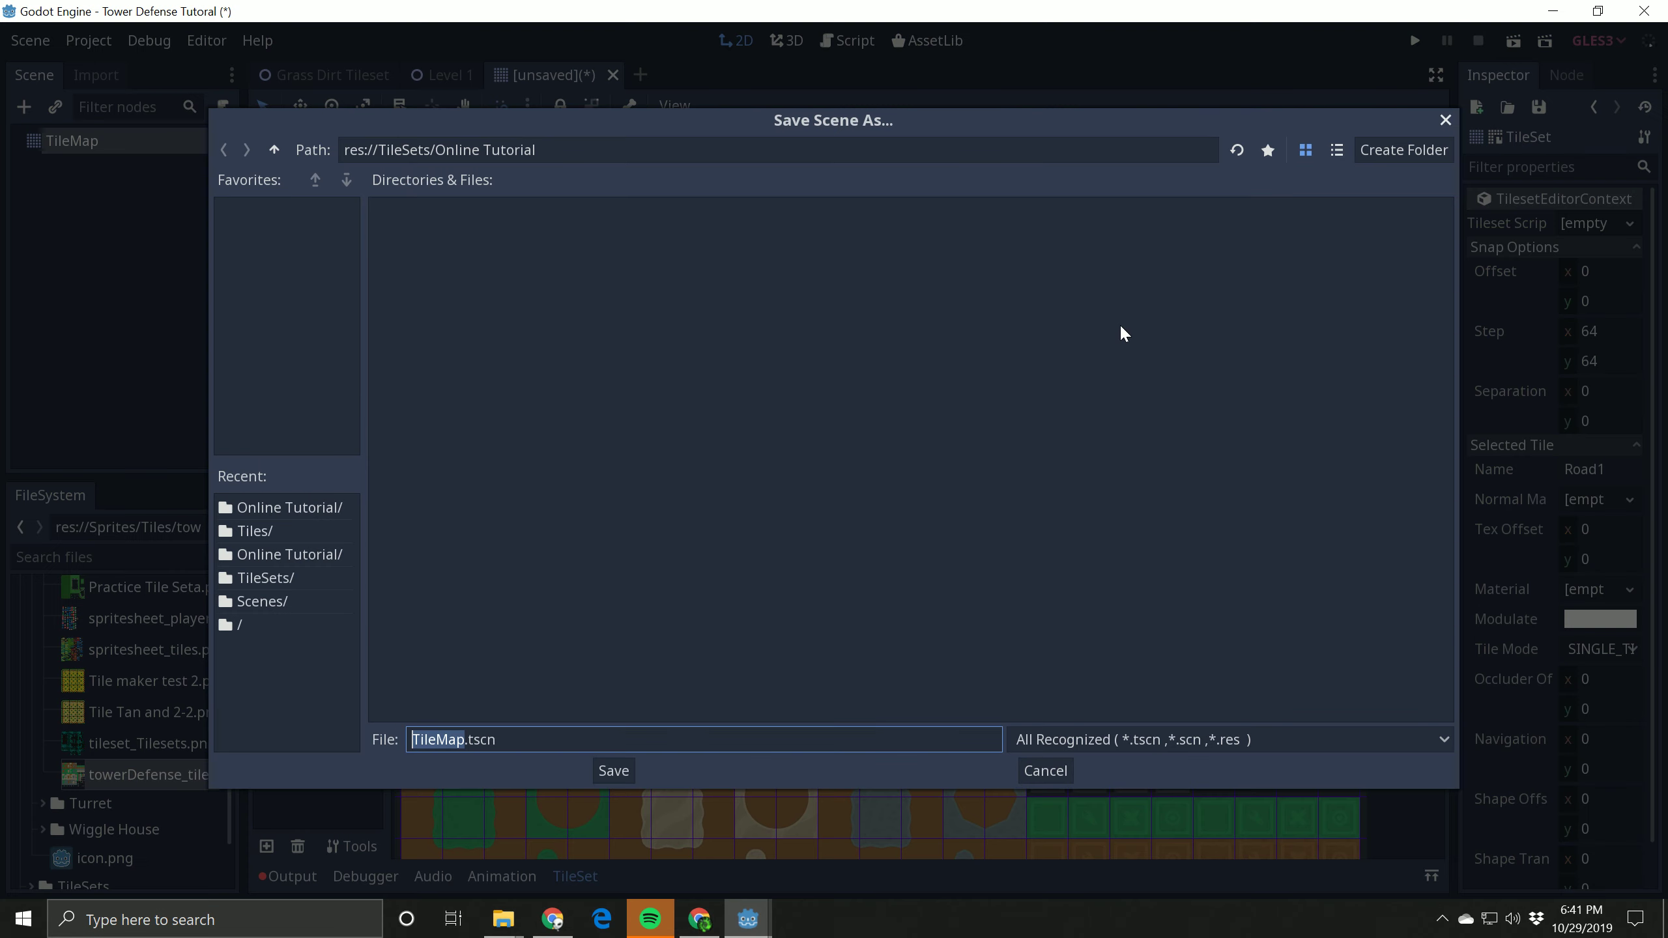
{"action": "left_click", "coordinate": [1444, 121]}
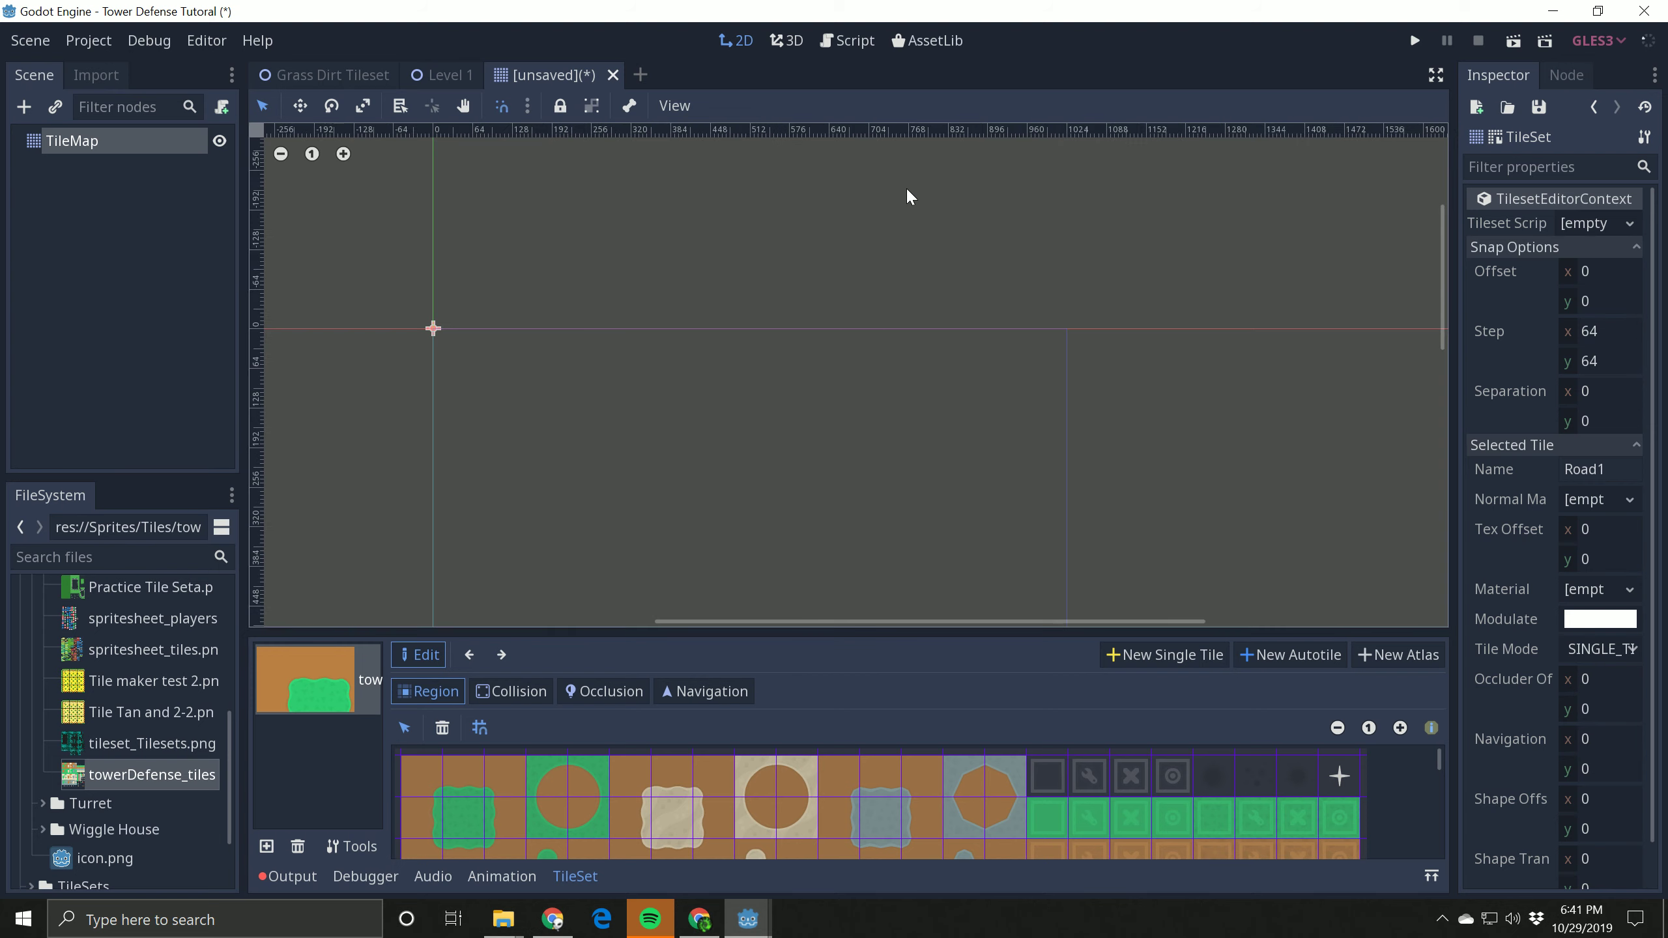
{"action": "left_click", "coordinate": [433, 74]}
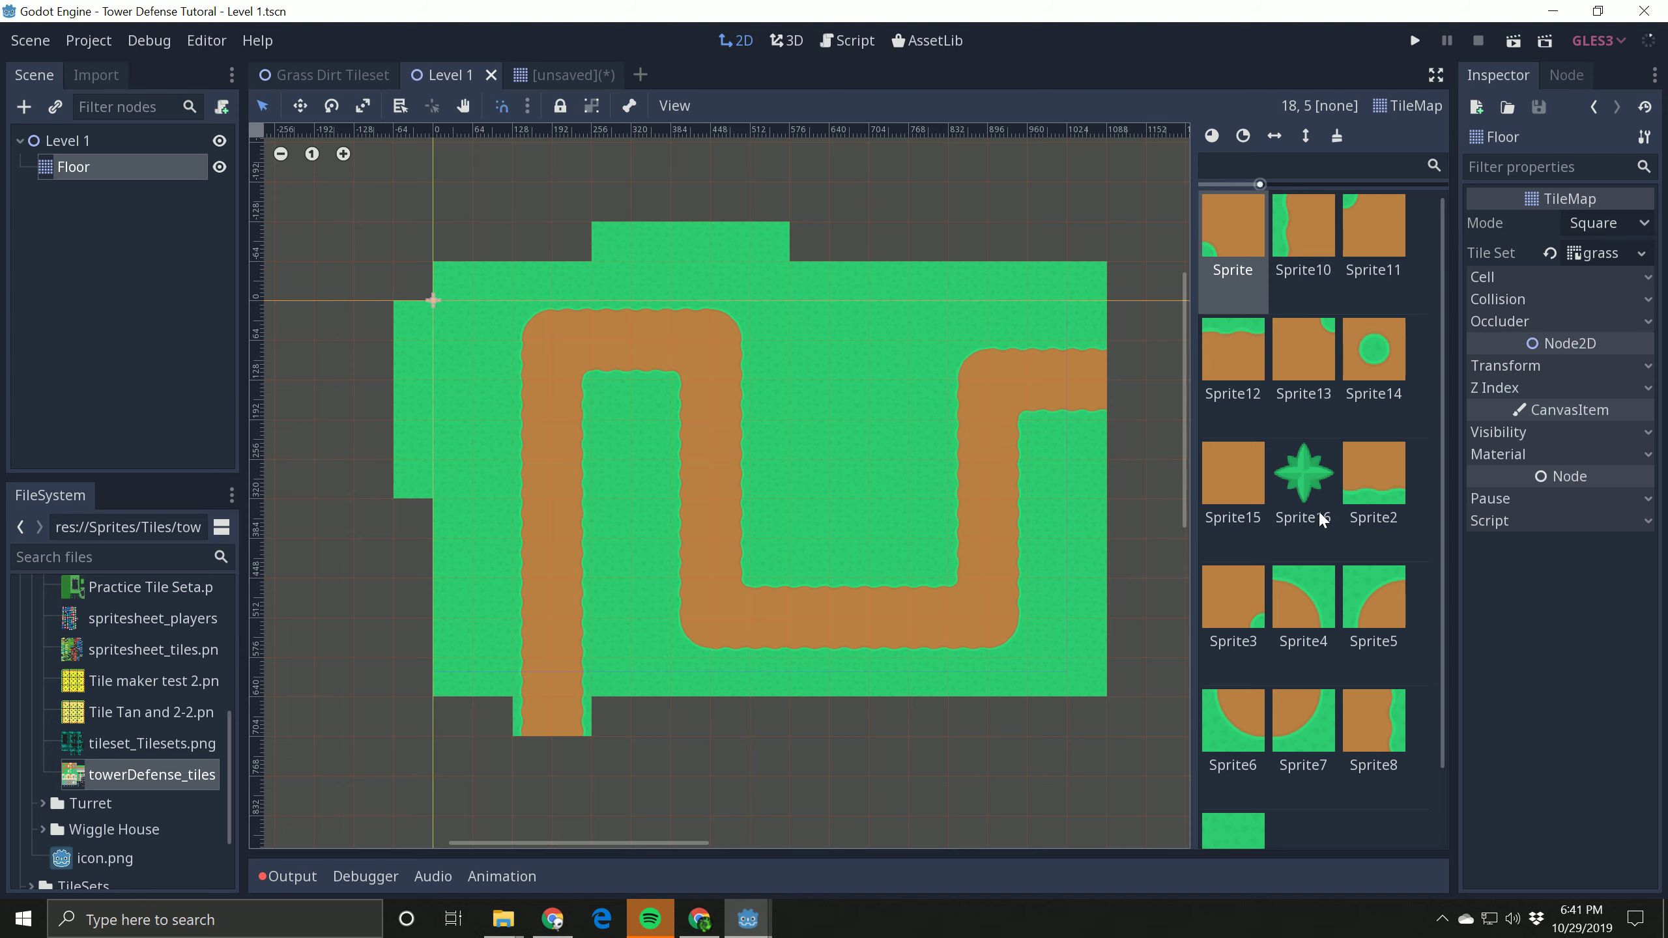
{"action": "left_click", "coordinate": [317, 78]}
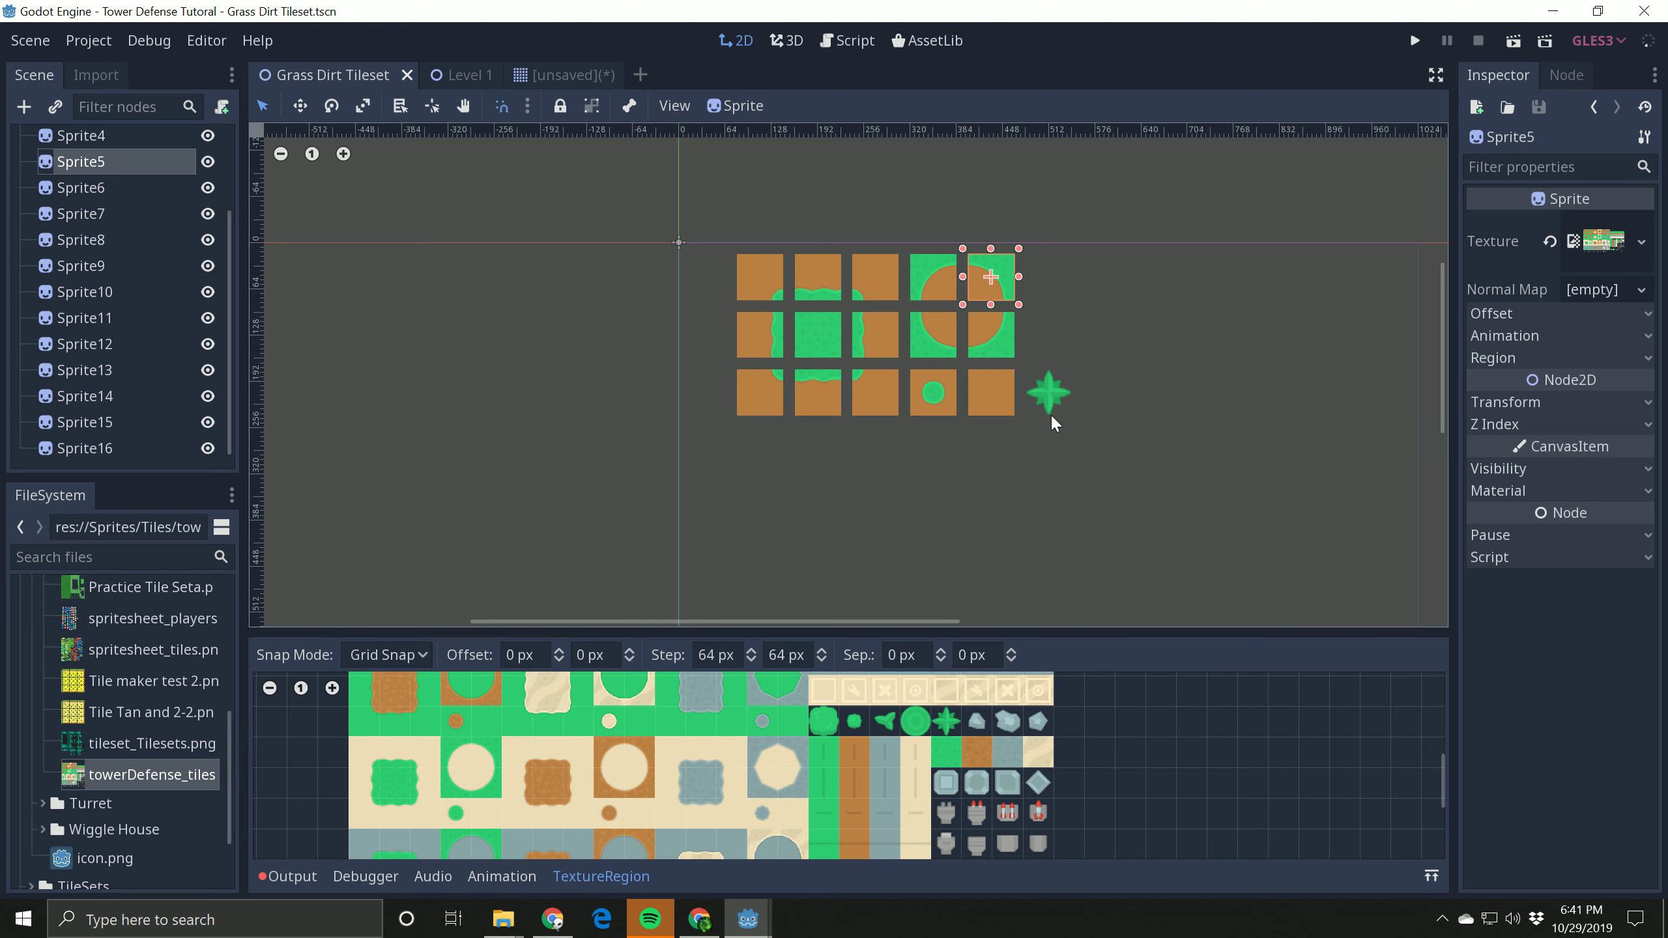
{"action": "left_click", "coordinate": [463, 74]}
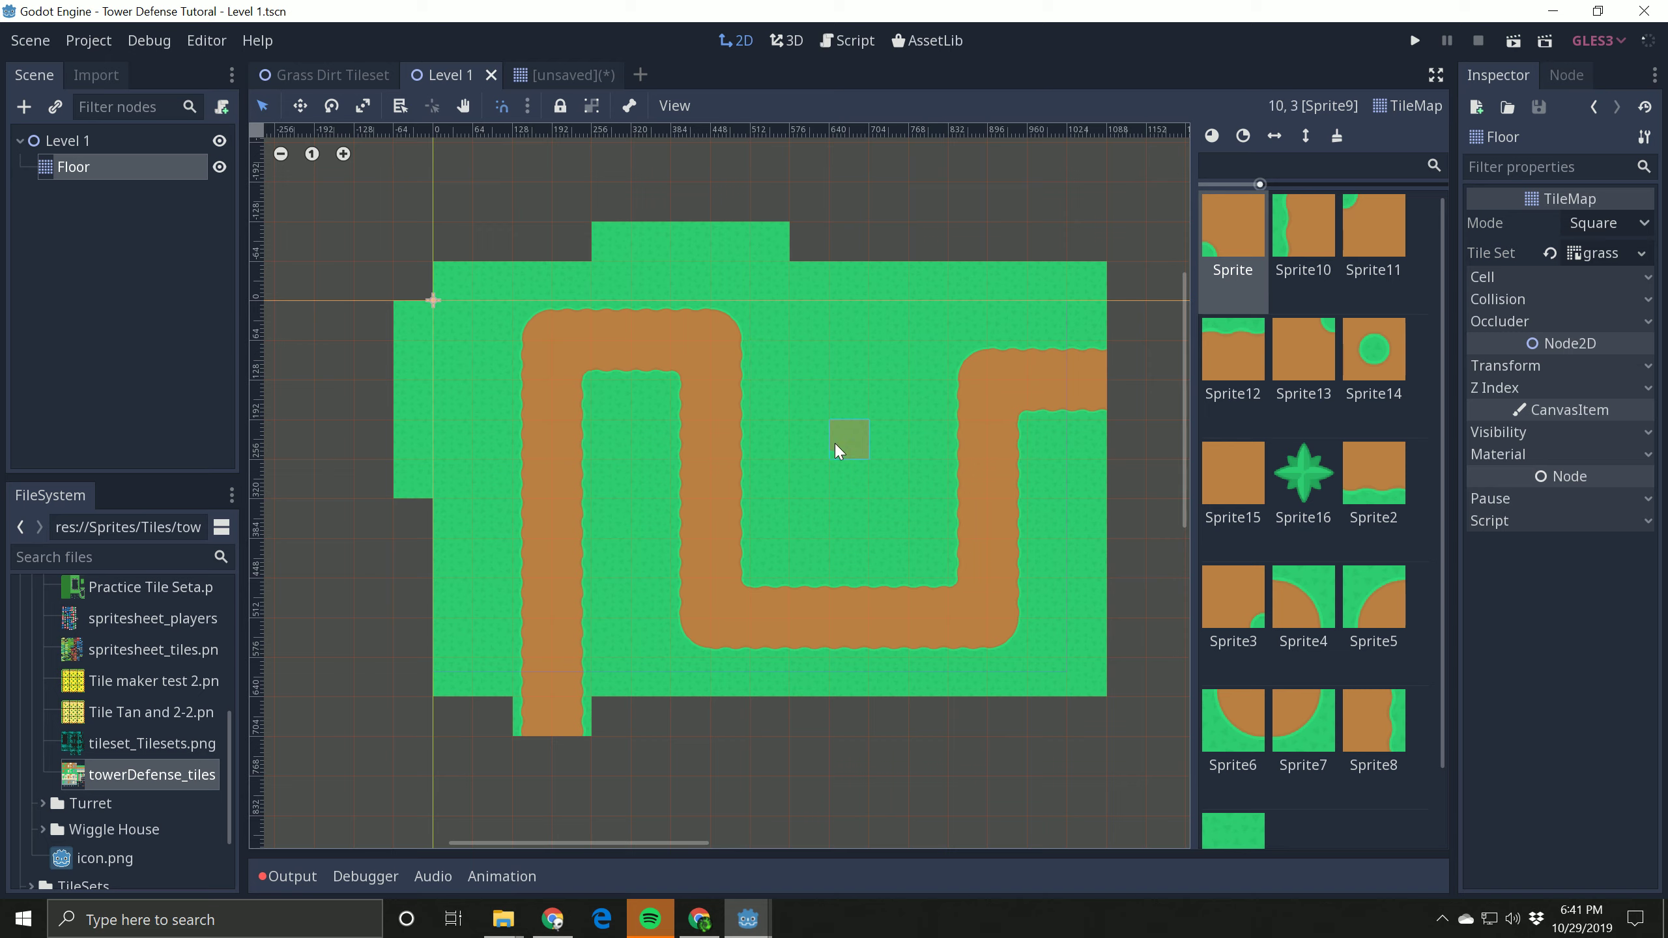
Step: Paint one Sprite16 plant tile on the Floor map's grass and cover it with the plain grass tile
{"action": "left_click", "coordinate": [1324, 473]}
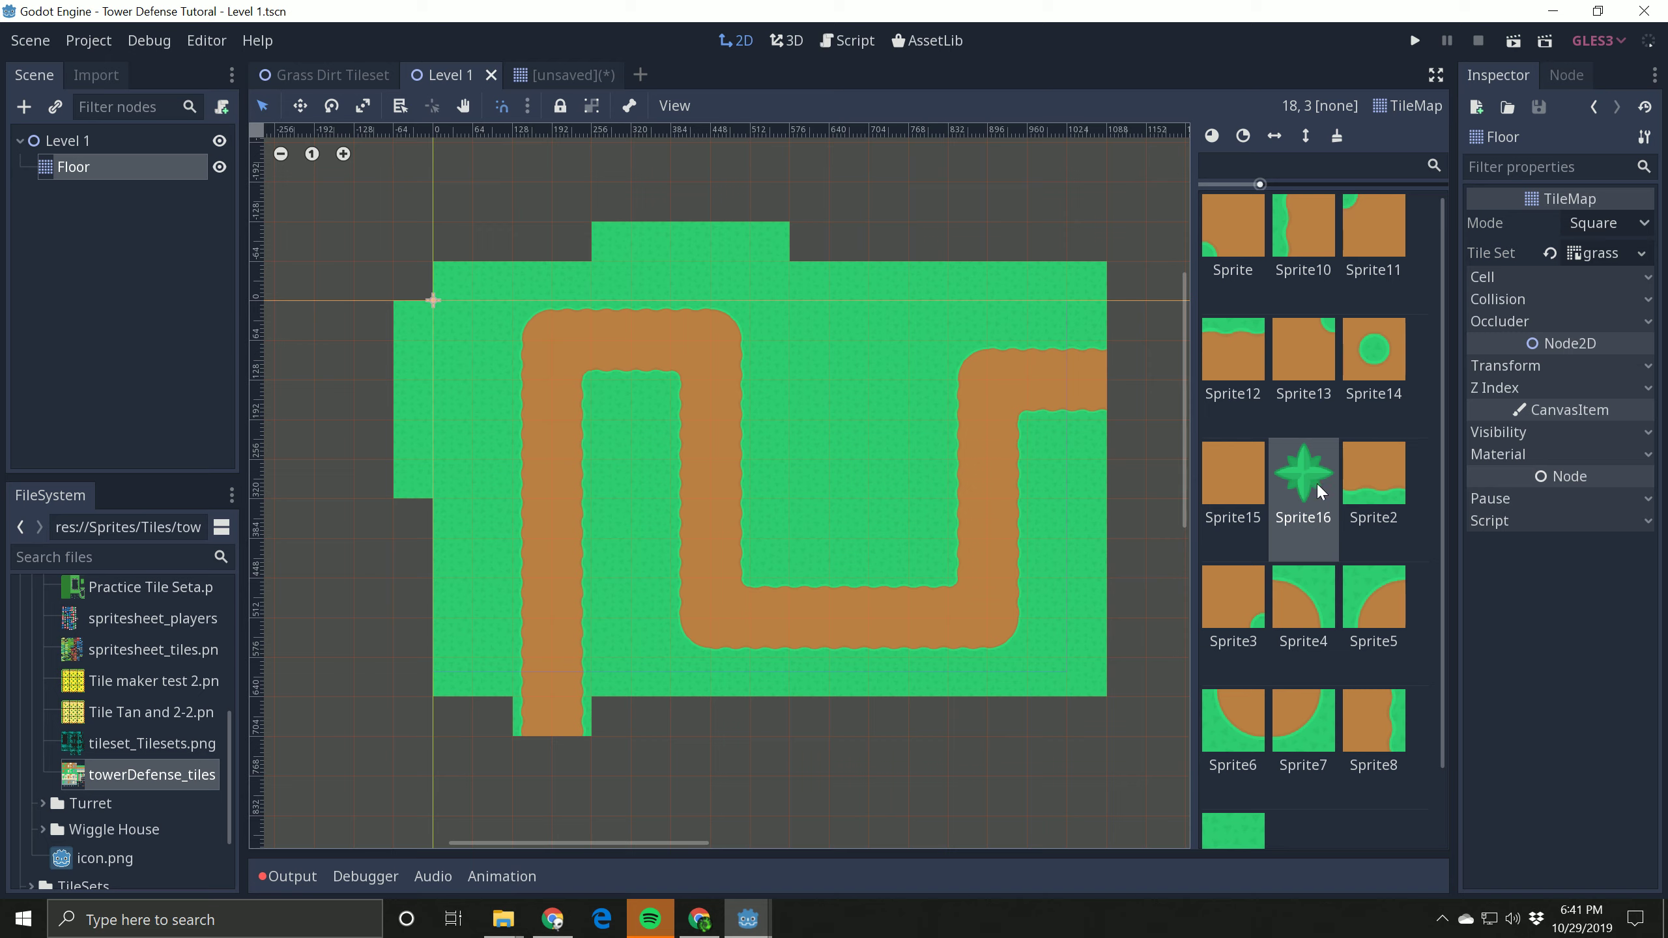
{"action": "left_click", "coordinate": [818, 445]}
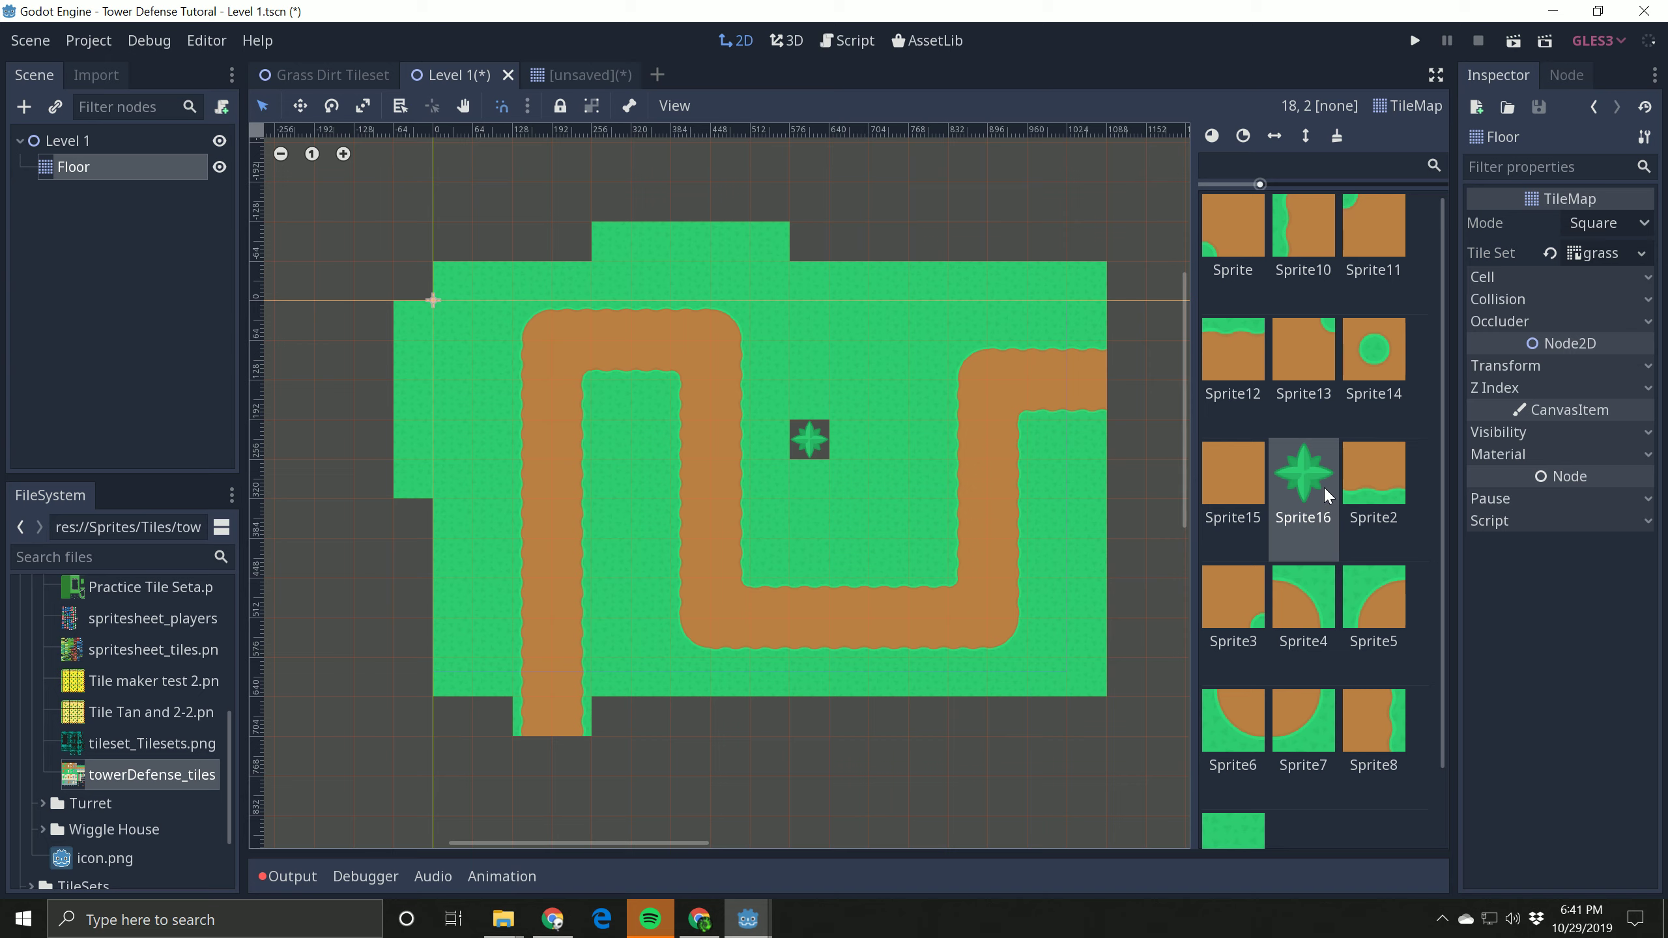
{"action": "left_click", "coordinate": [1241, 826]}
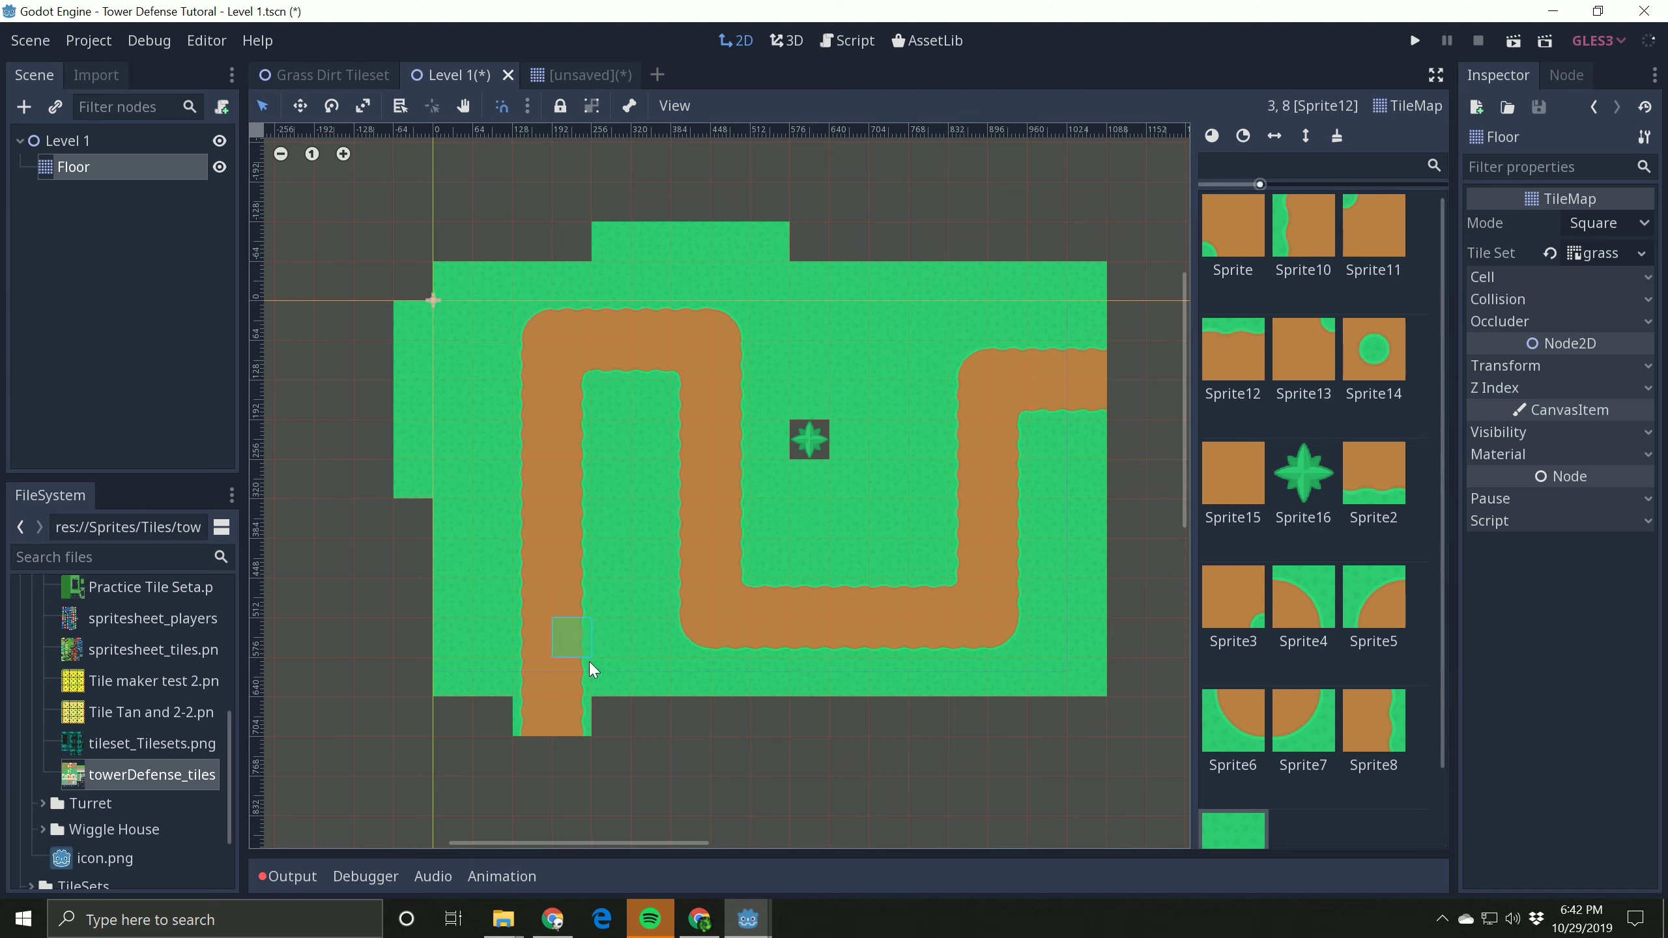
{"action": "left_click", "coordinate": [821, 421]}
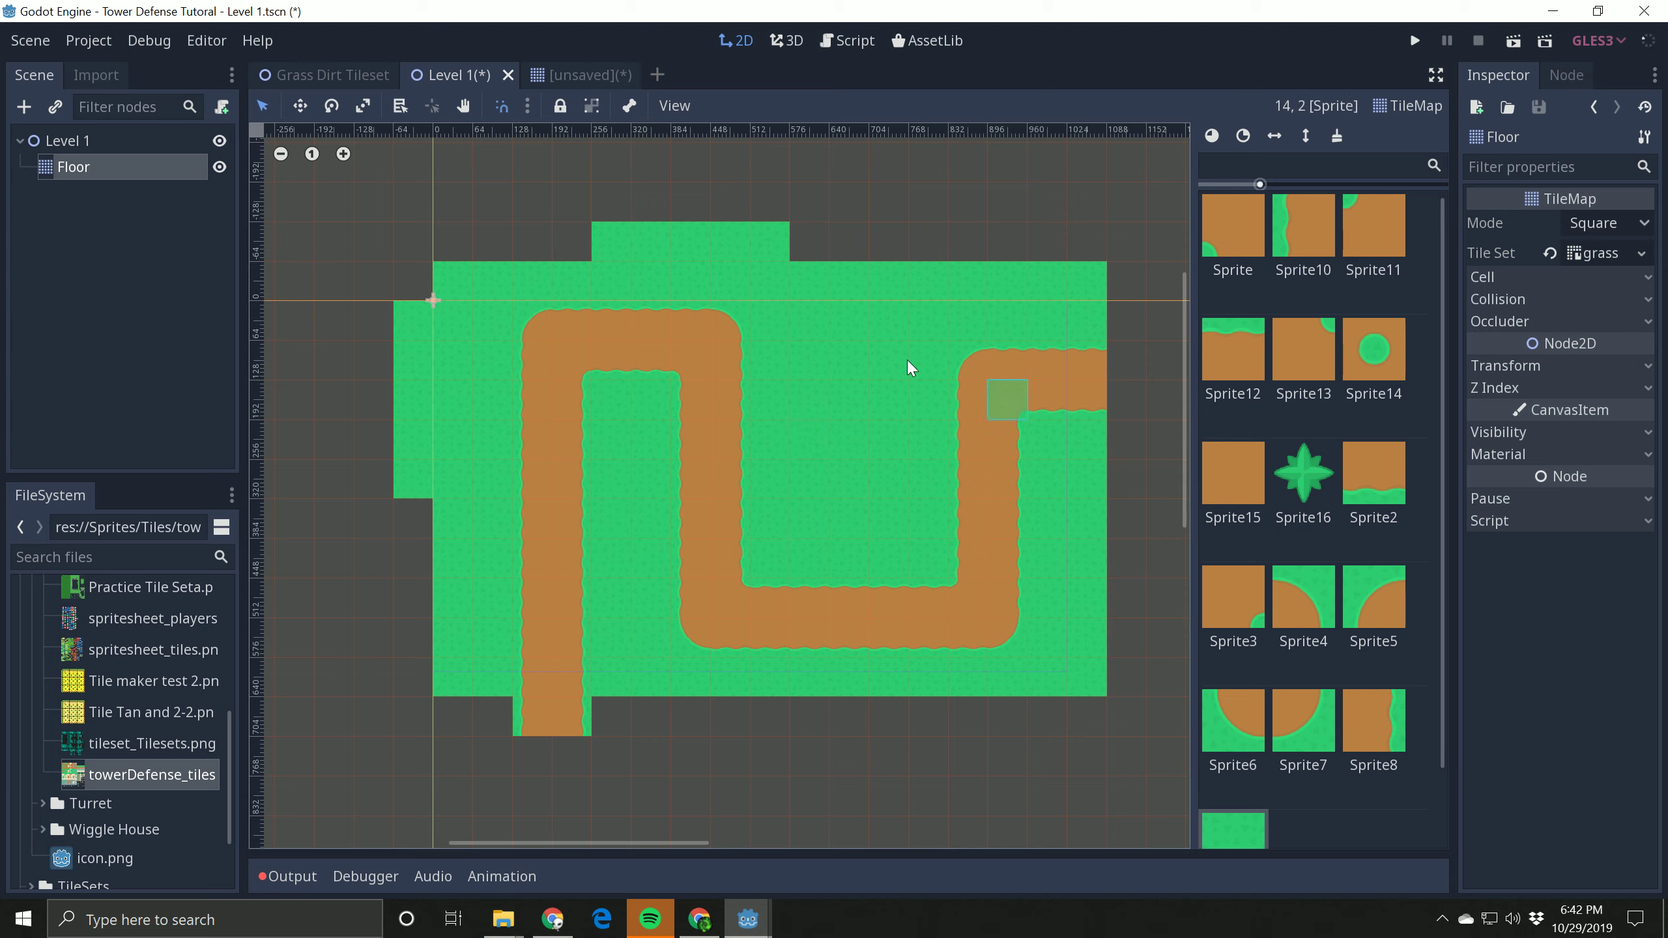
Step: Add a TileMap node under Level 1 and rename it Objects
{"action": "left_click", "coordinate": [112, 248]}
{"action": "left_click", "coordinate": [78, 142]}
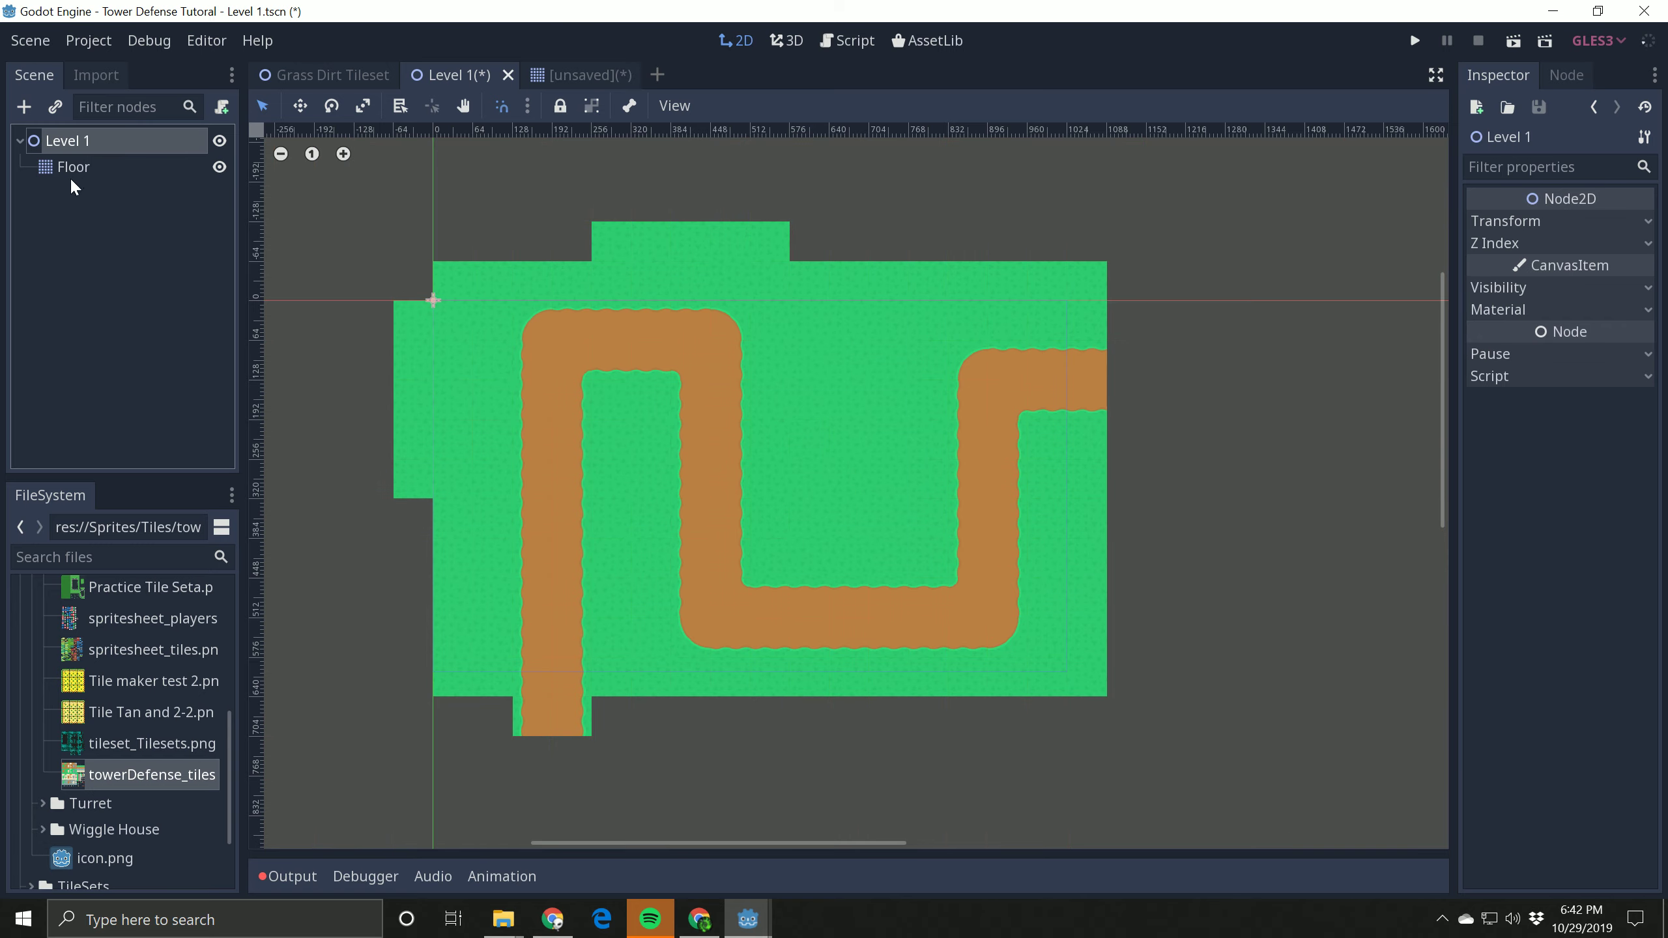
{"action": "left_click", "coordinate": [23, 108]}
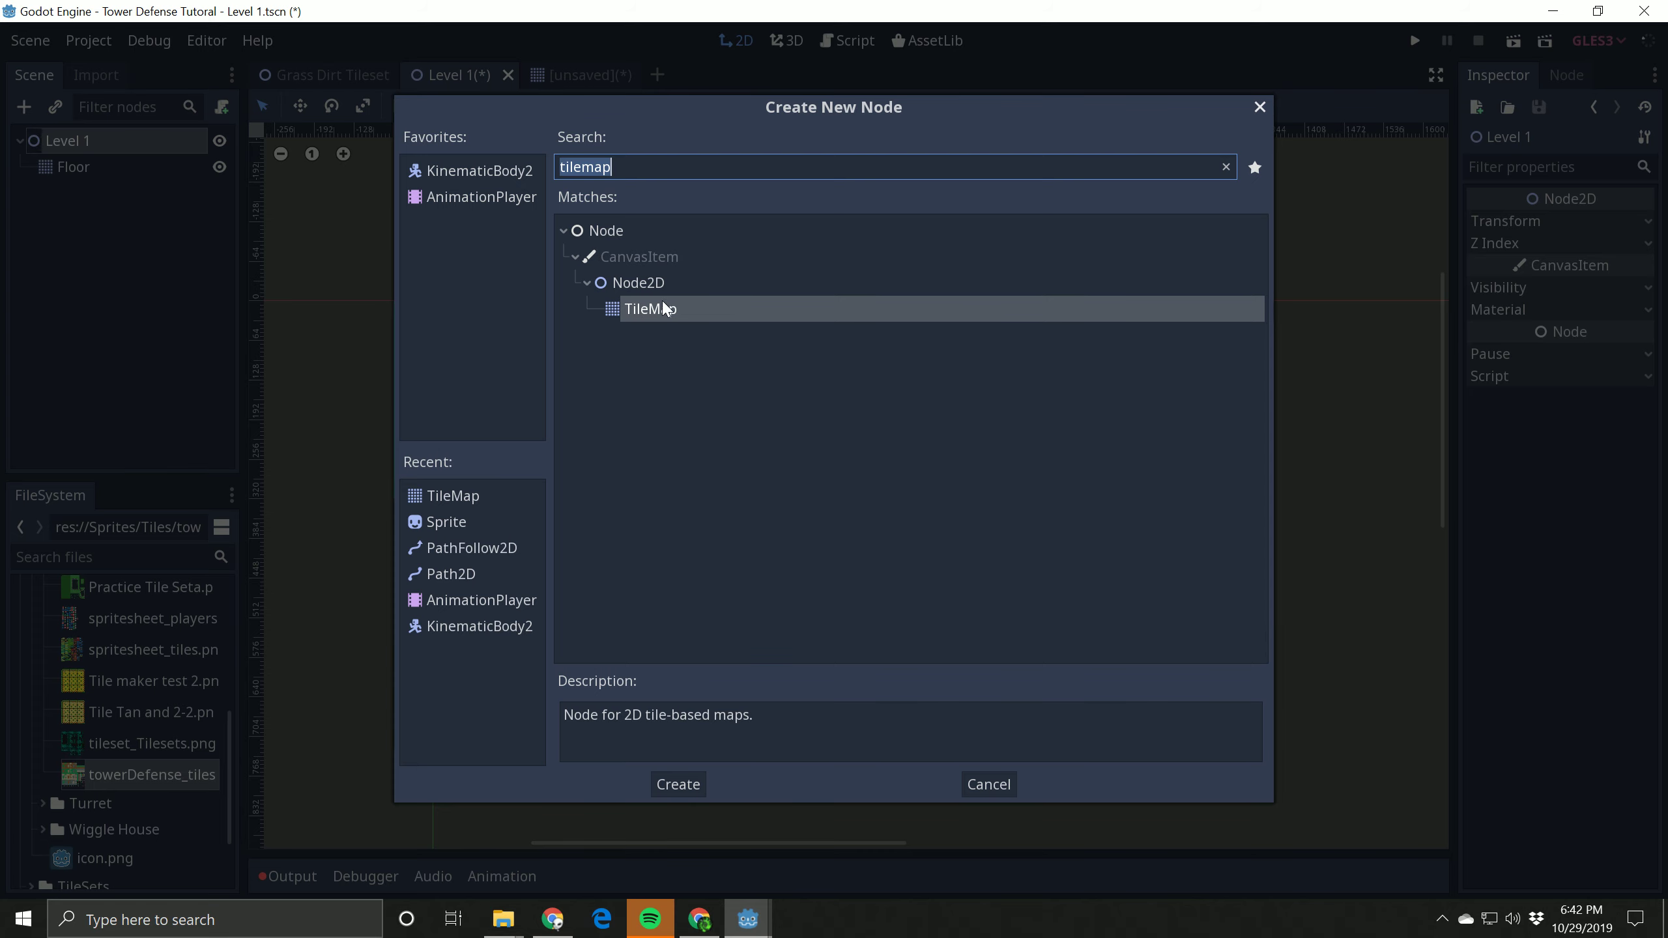
{"action": "left_click", "coordinate": [683, 789]}
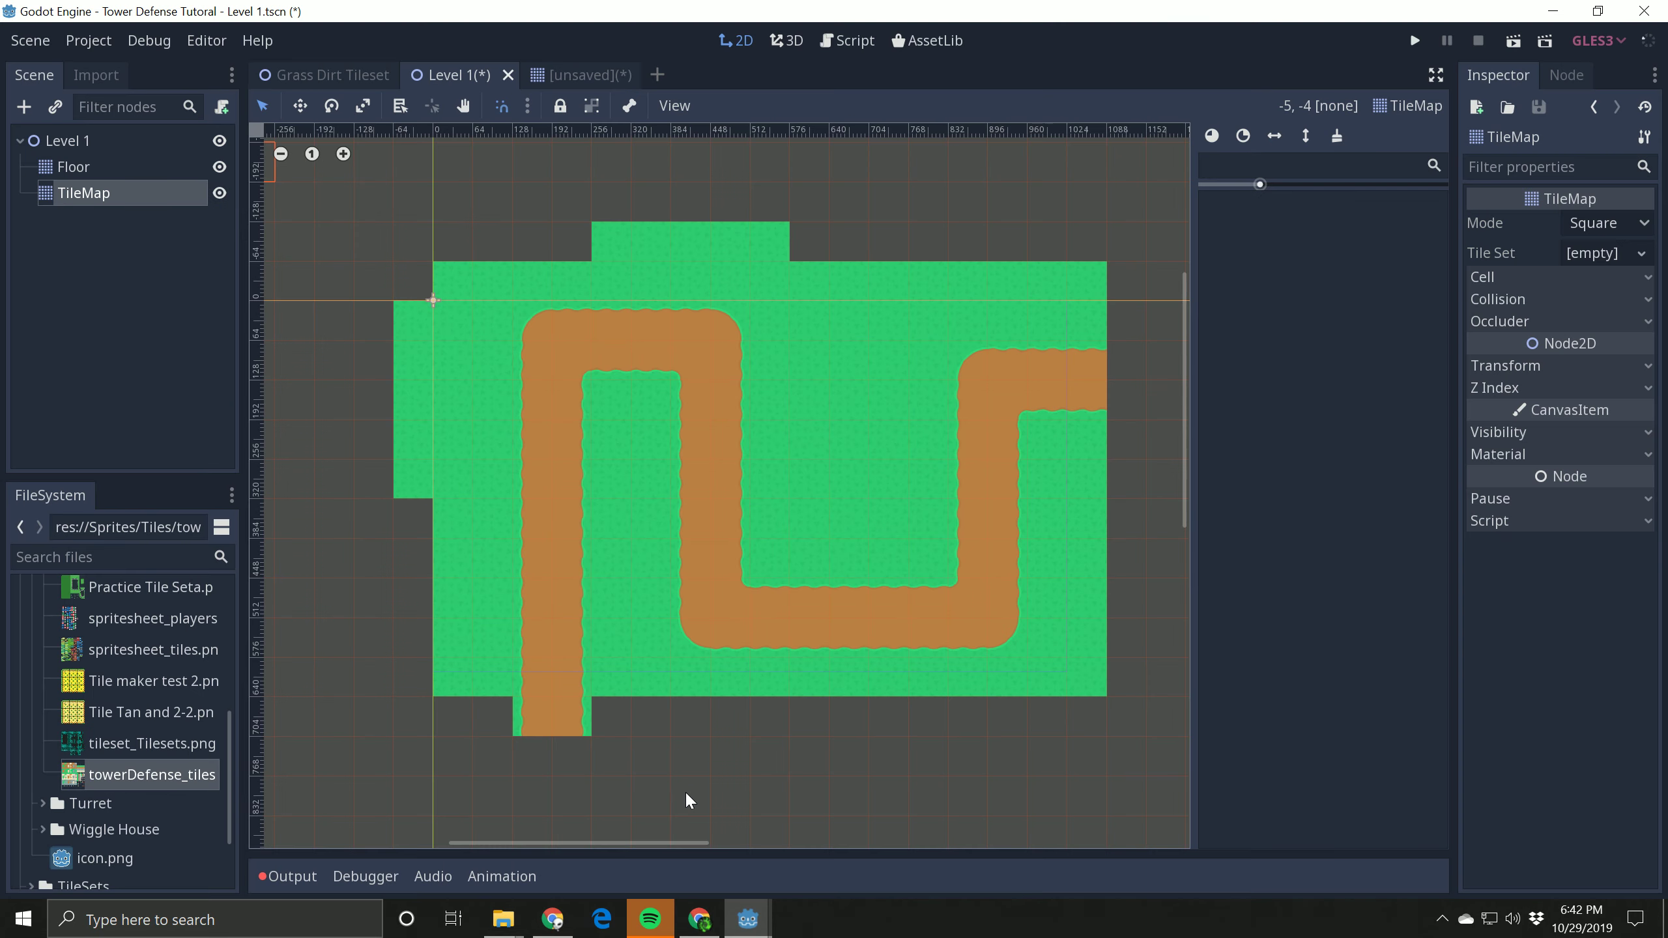
{"action": "double_click", "coordinate": [98, 193]}
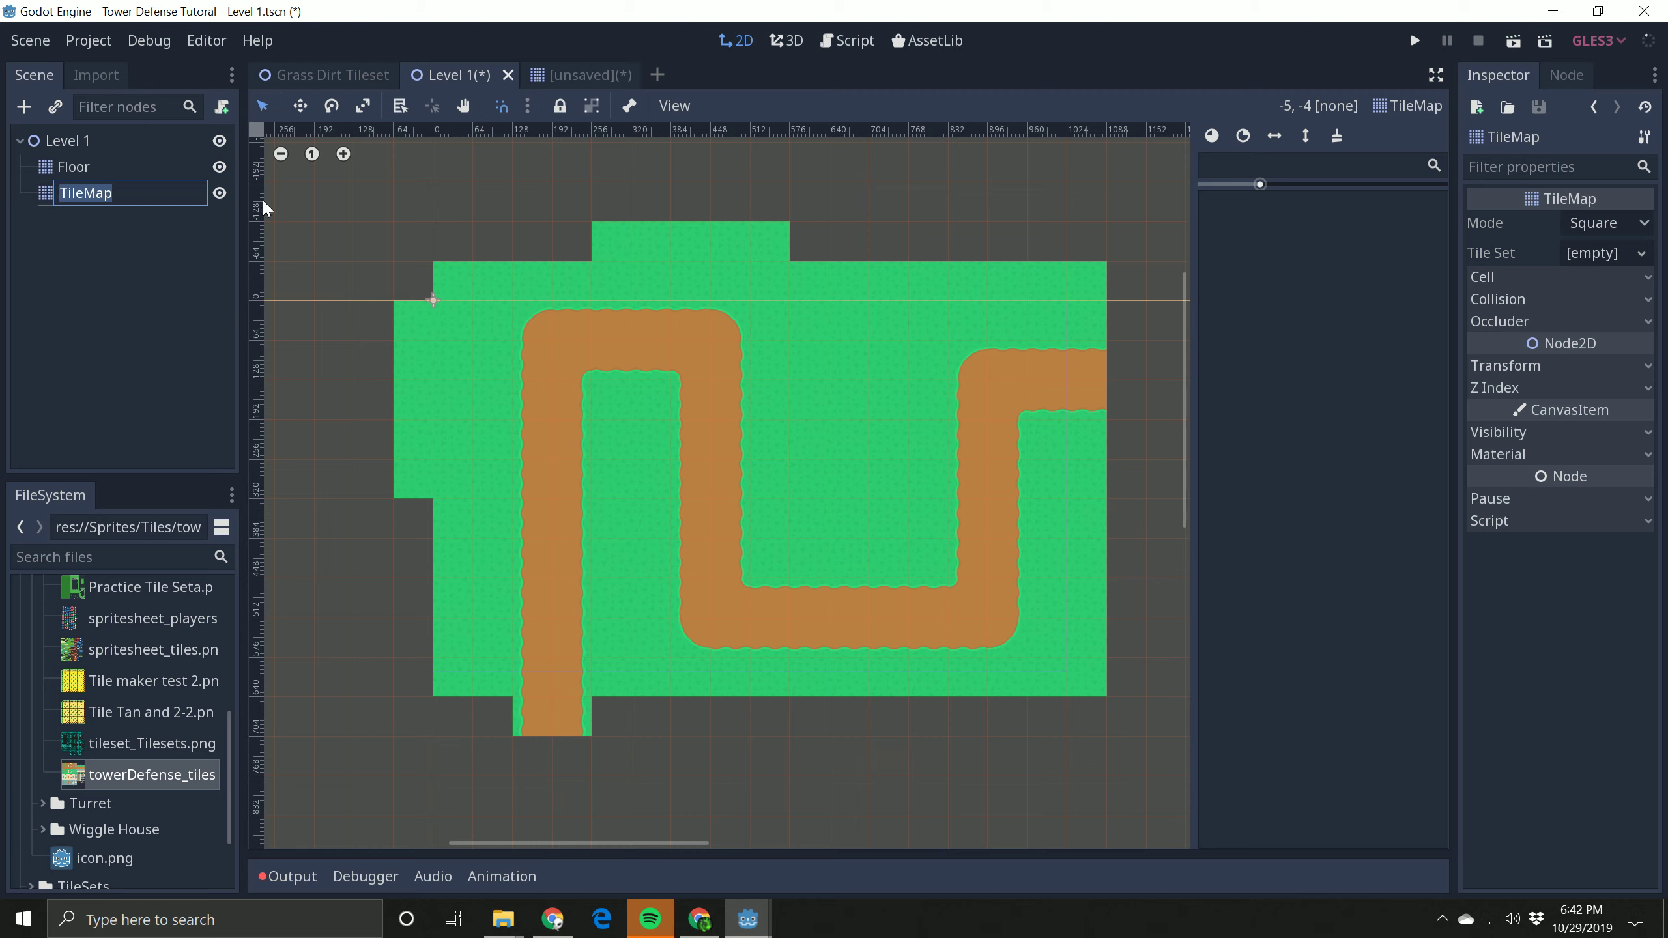
{"action": "type", "text": "Objects"}
{"action": "key", "text": "Return"}
{"action": "left_click", "coordinate": [168, 326]}
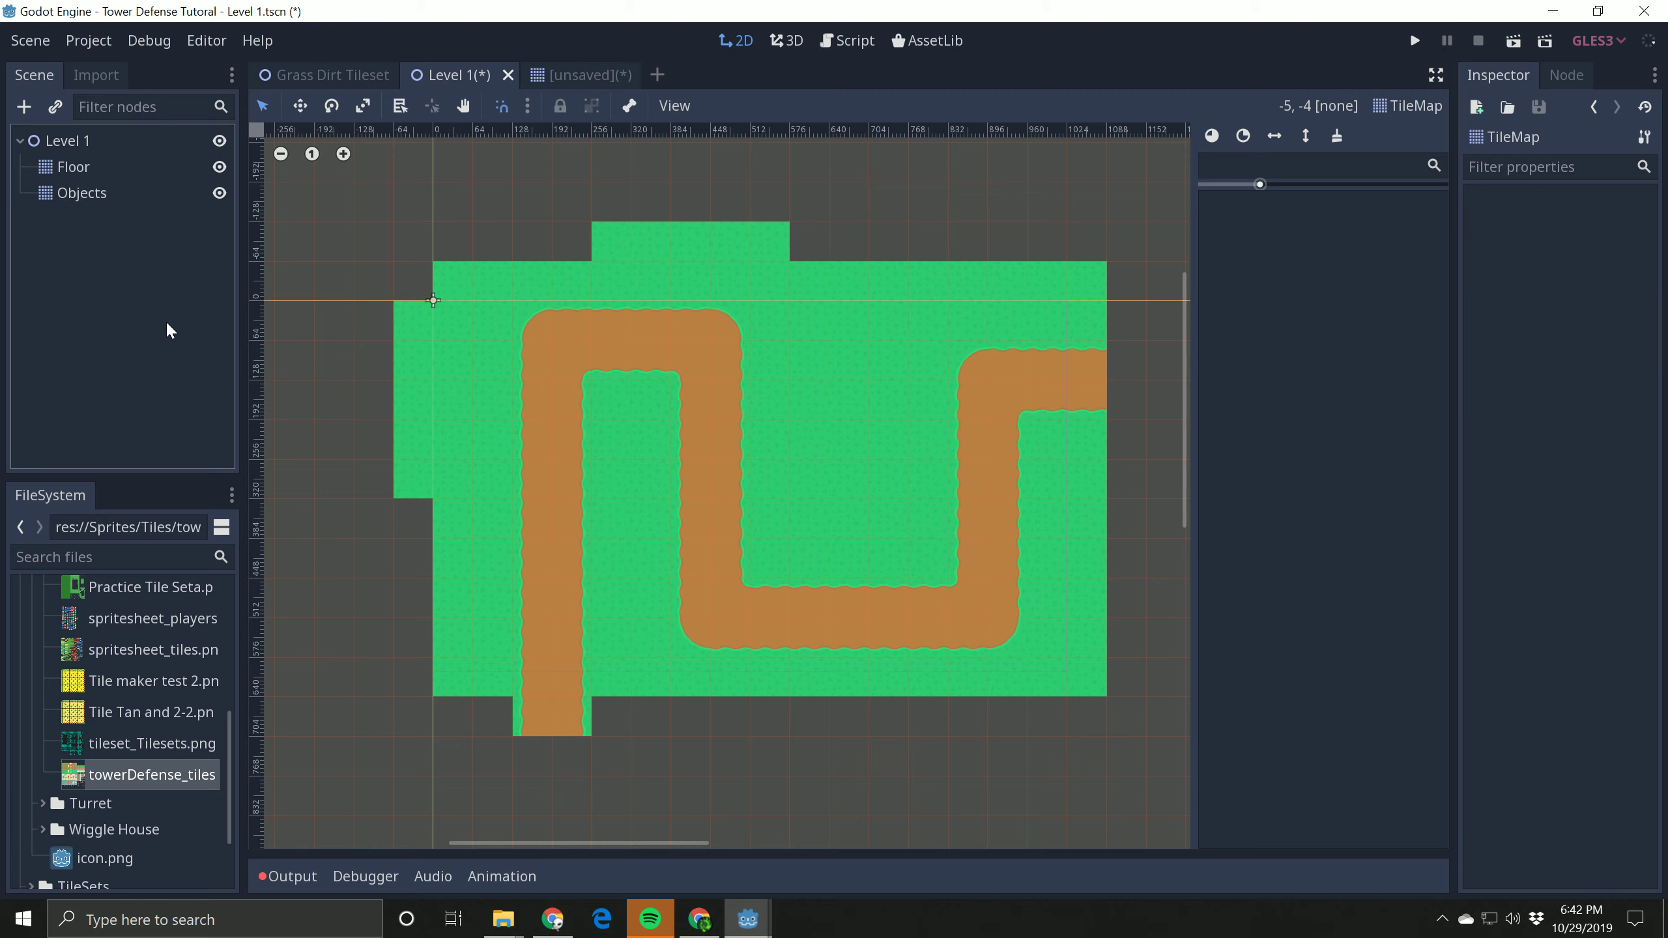
Step: Load the saved Objects tileset from TileSets/Online Tutorial as the Objects node's Tile Set
{"action": "left_click", "coordinate": [110, 210]}
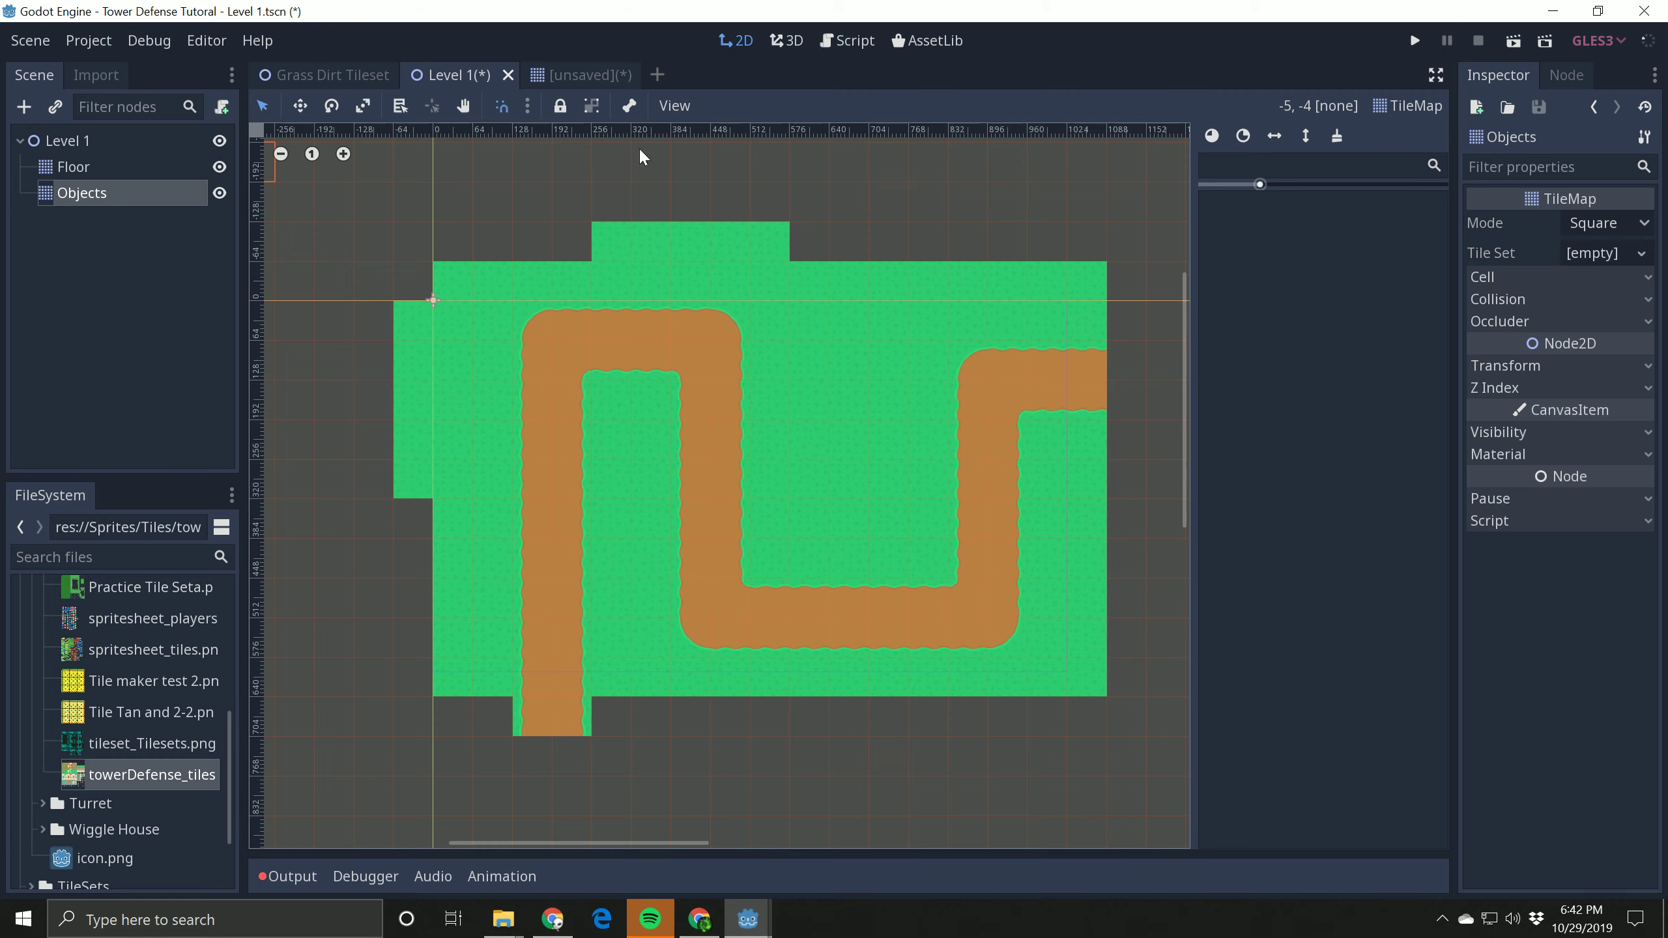
{"action": "left_click", "coordinate": [1645, 254]}
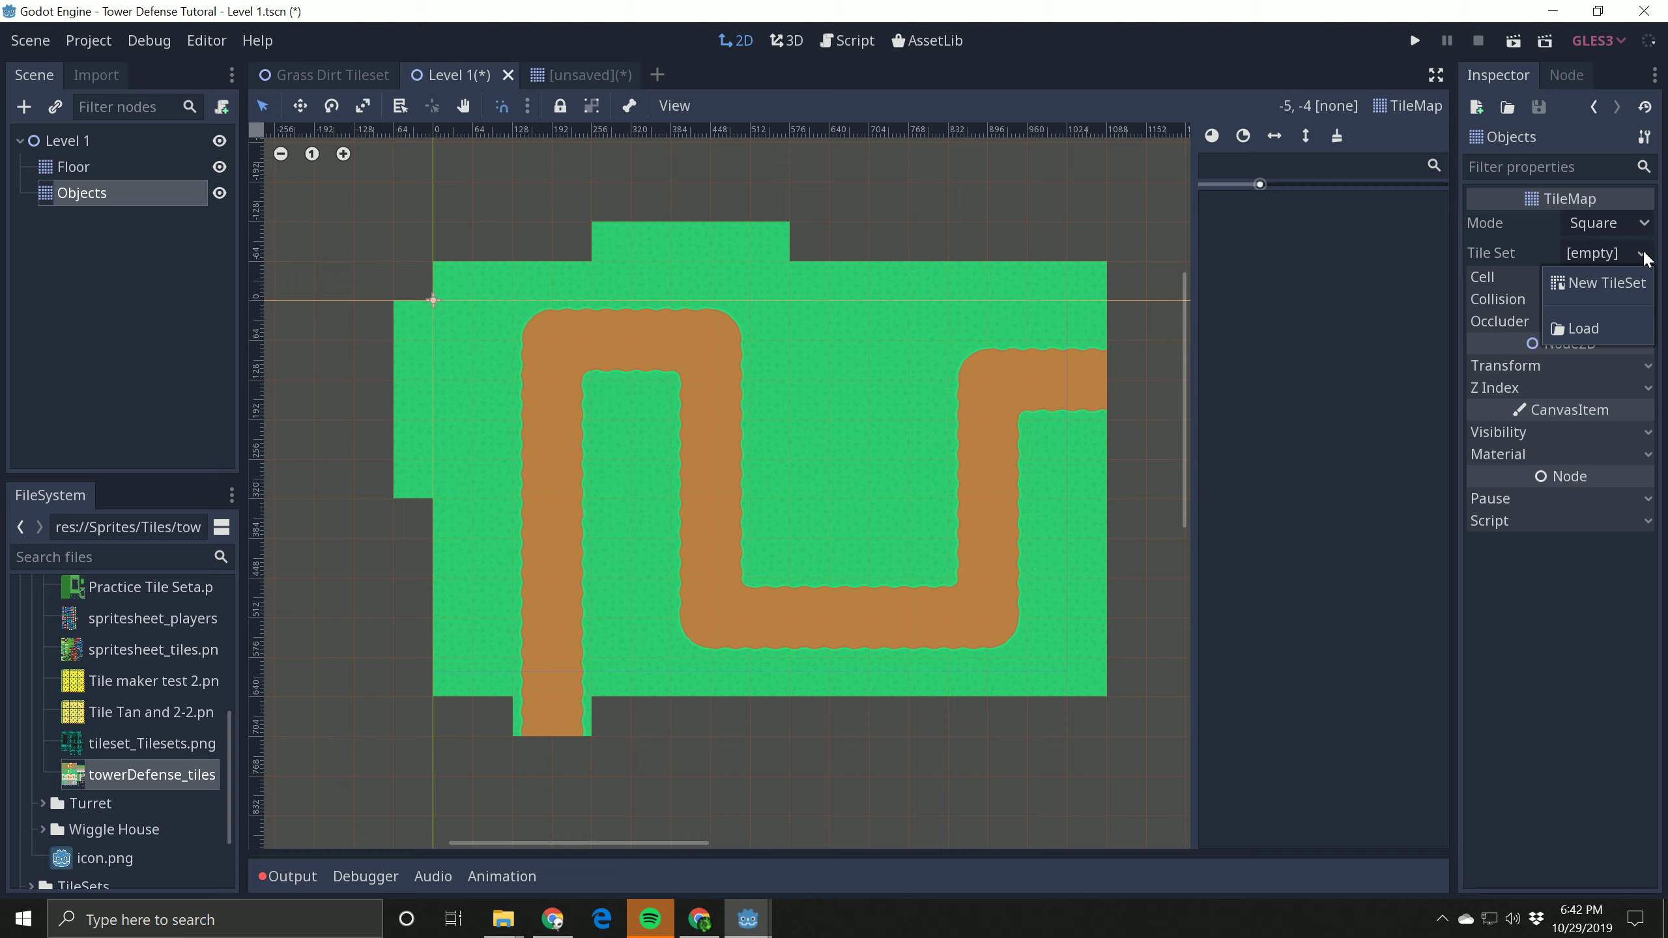
{"action": "left_click", "coordinate": [1589, 328]}
{"action": "double_click", "coordinate": [827, 234]}
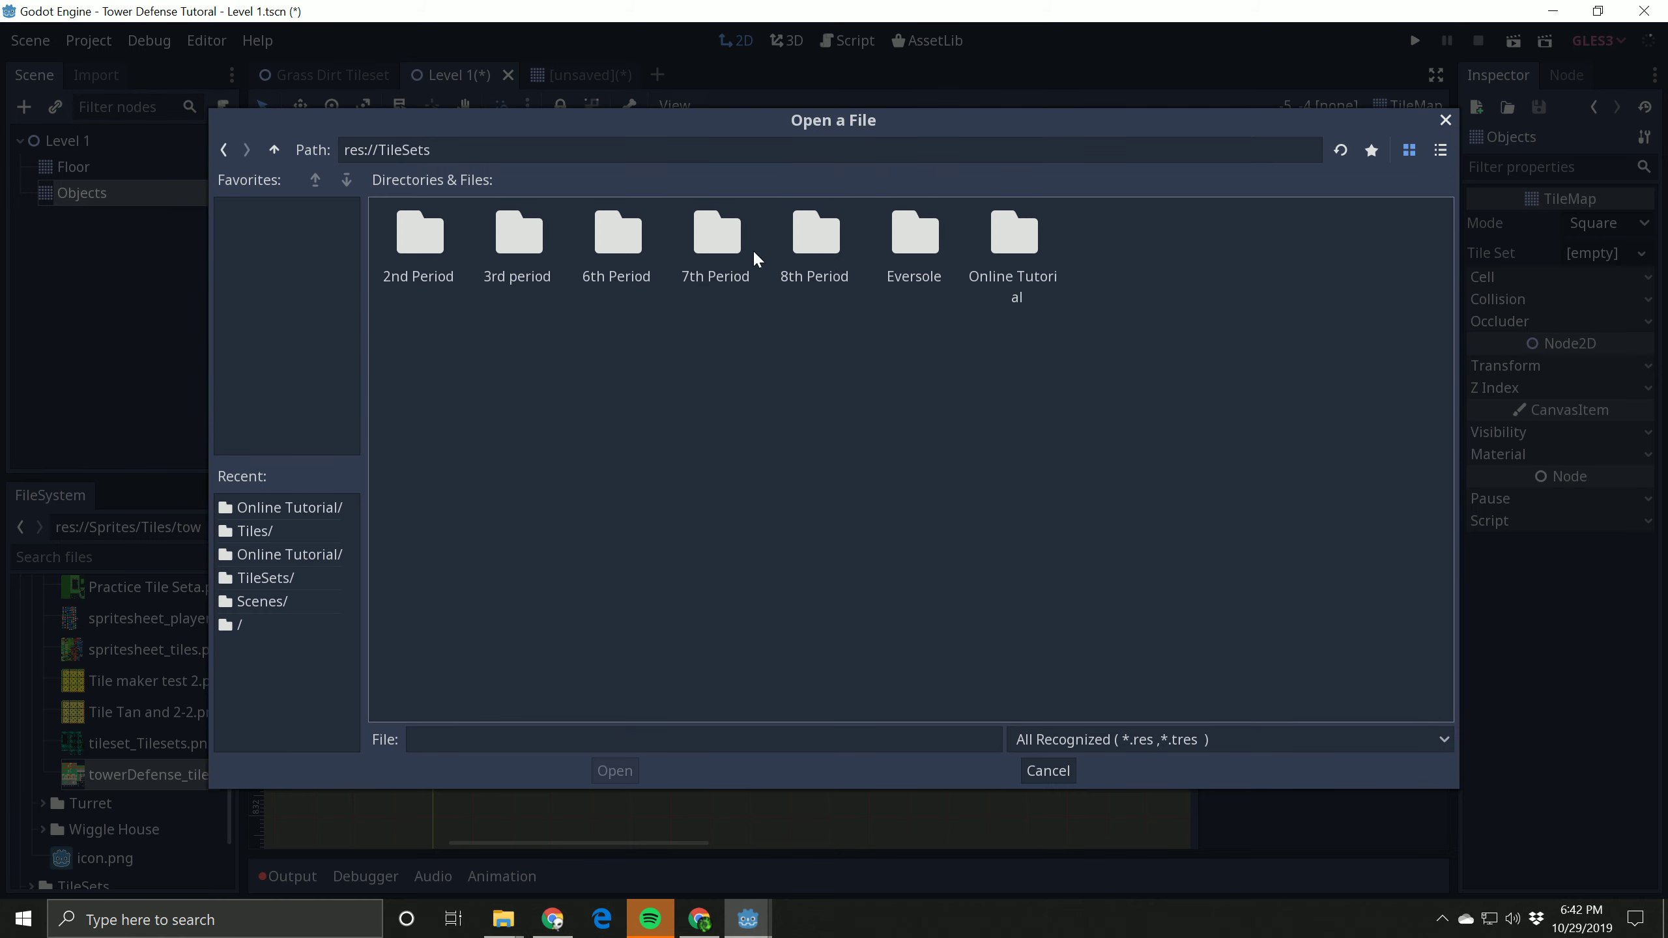
{"action": "double_click", "coordinate": [1031, 251]}
{"action": "double_click", "coordinate": [505, 238]}
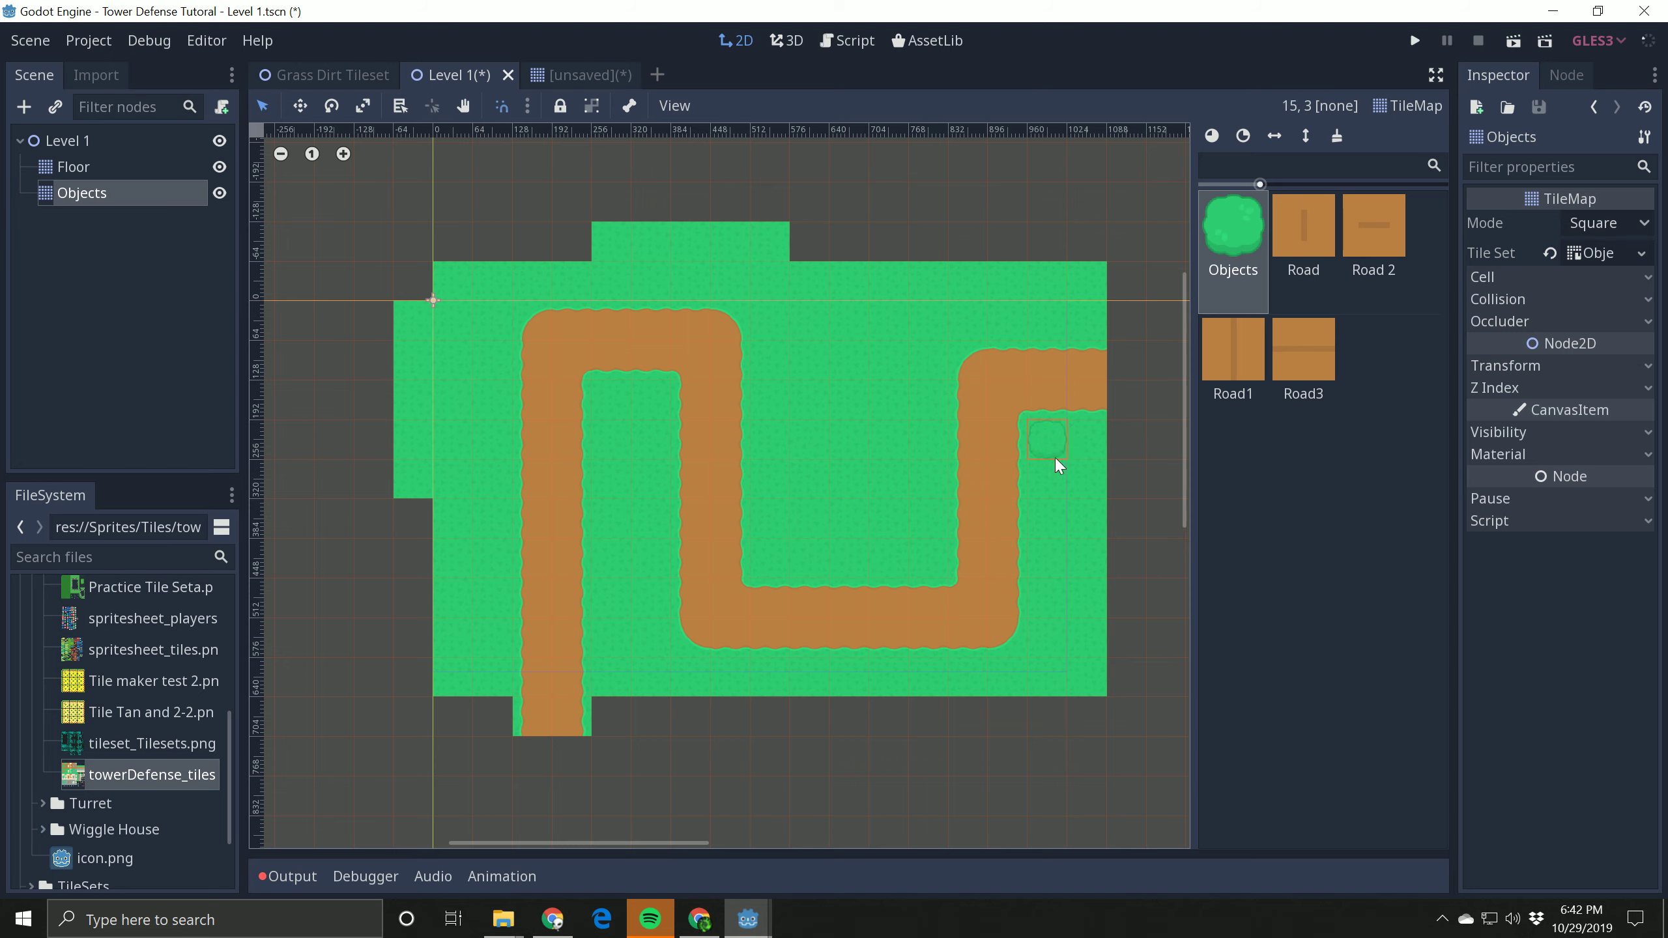
Step: Paint thirteen large round bushes from the Objects atlas, mostly along the level's upper grass, with one inside the path's lower bend
{"action": "left_click", "coordinate": [1212, 253]}
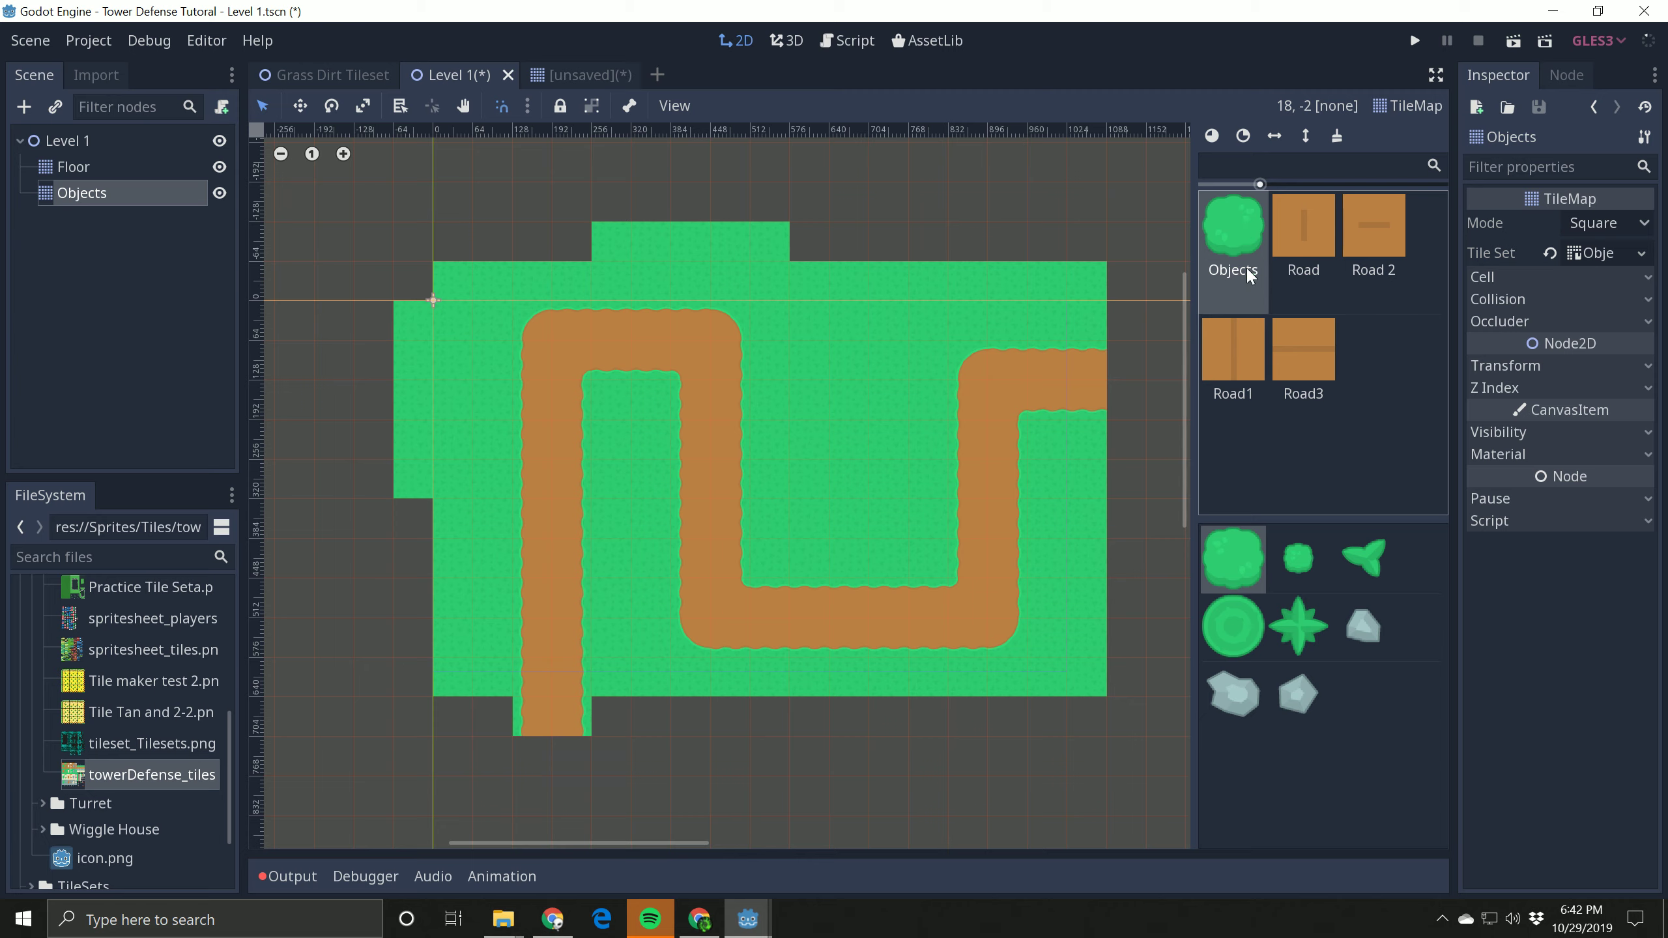
{"action": "left_click", "coordinate": [865, 535]}
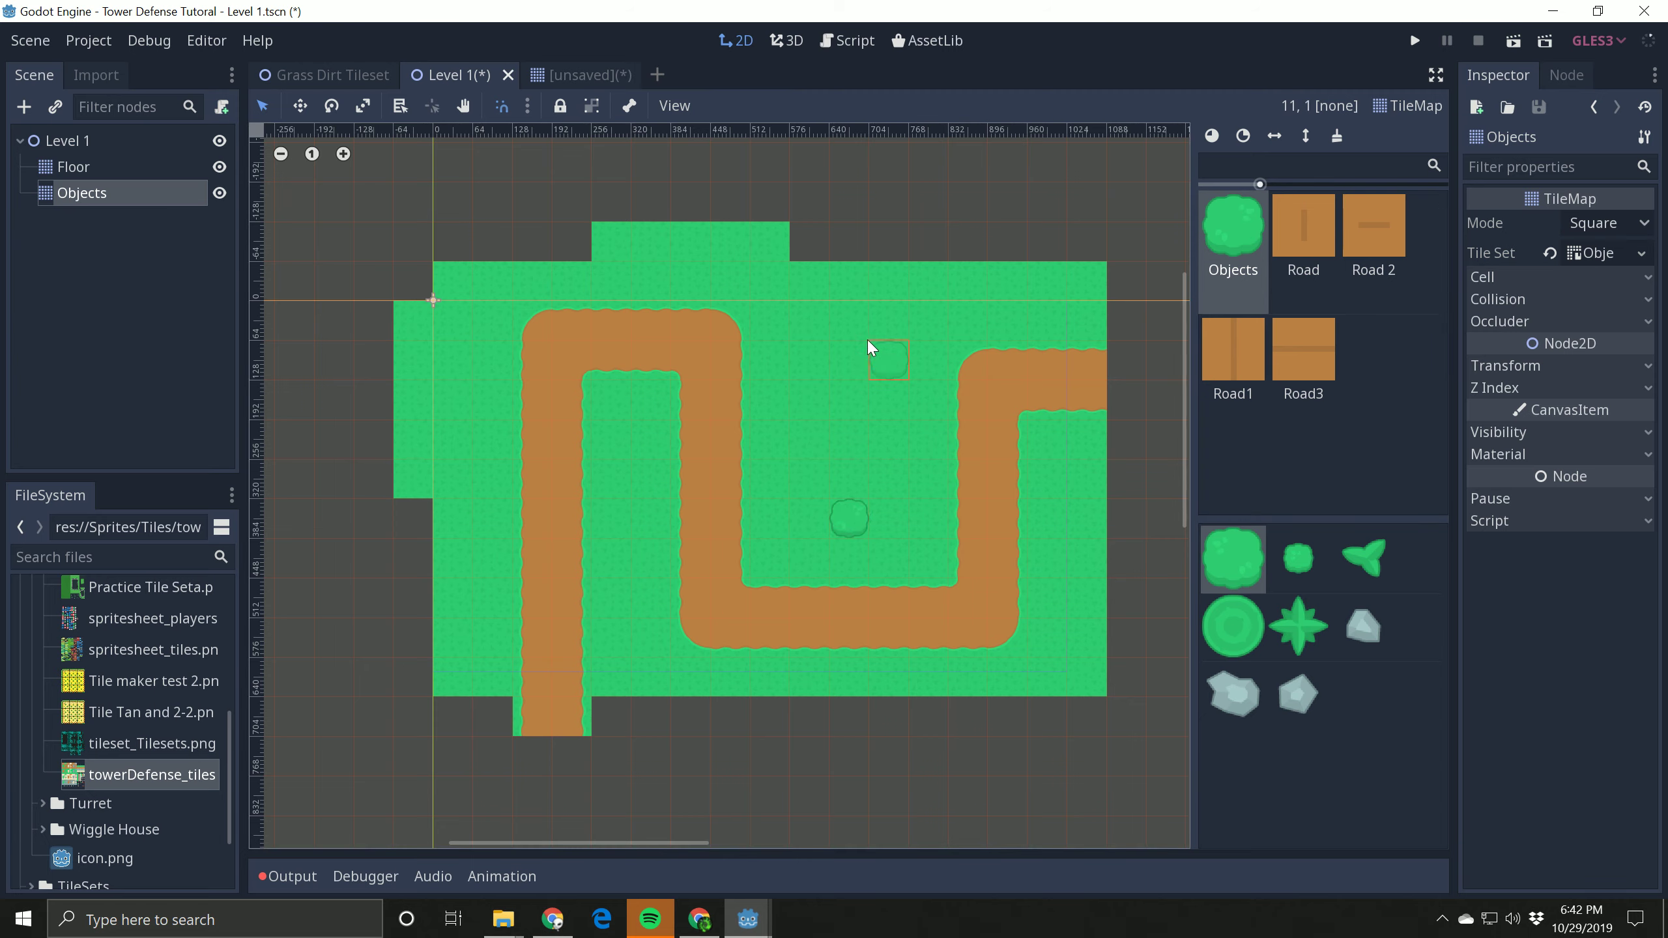
{"action": "left_click", "coordinate": [852, 297]}
{"action": "left_click", "coordinate": [1022, 291]}
{"action": "left_click", "coordinate": [1077, 293]}
{"action": "left_click", "coordinate": [1044, 320]}
{"action": "left_click", "coordinate": [1002, 328]}
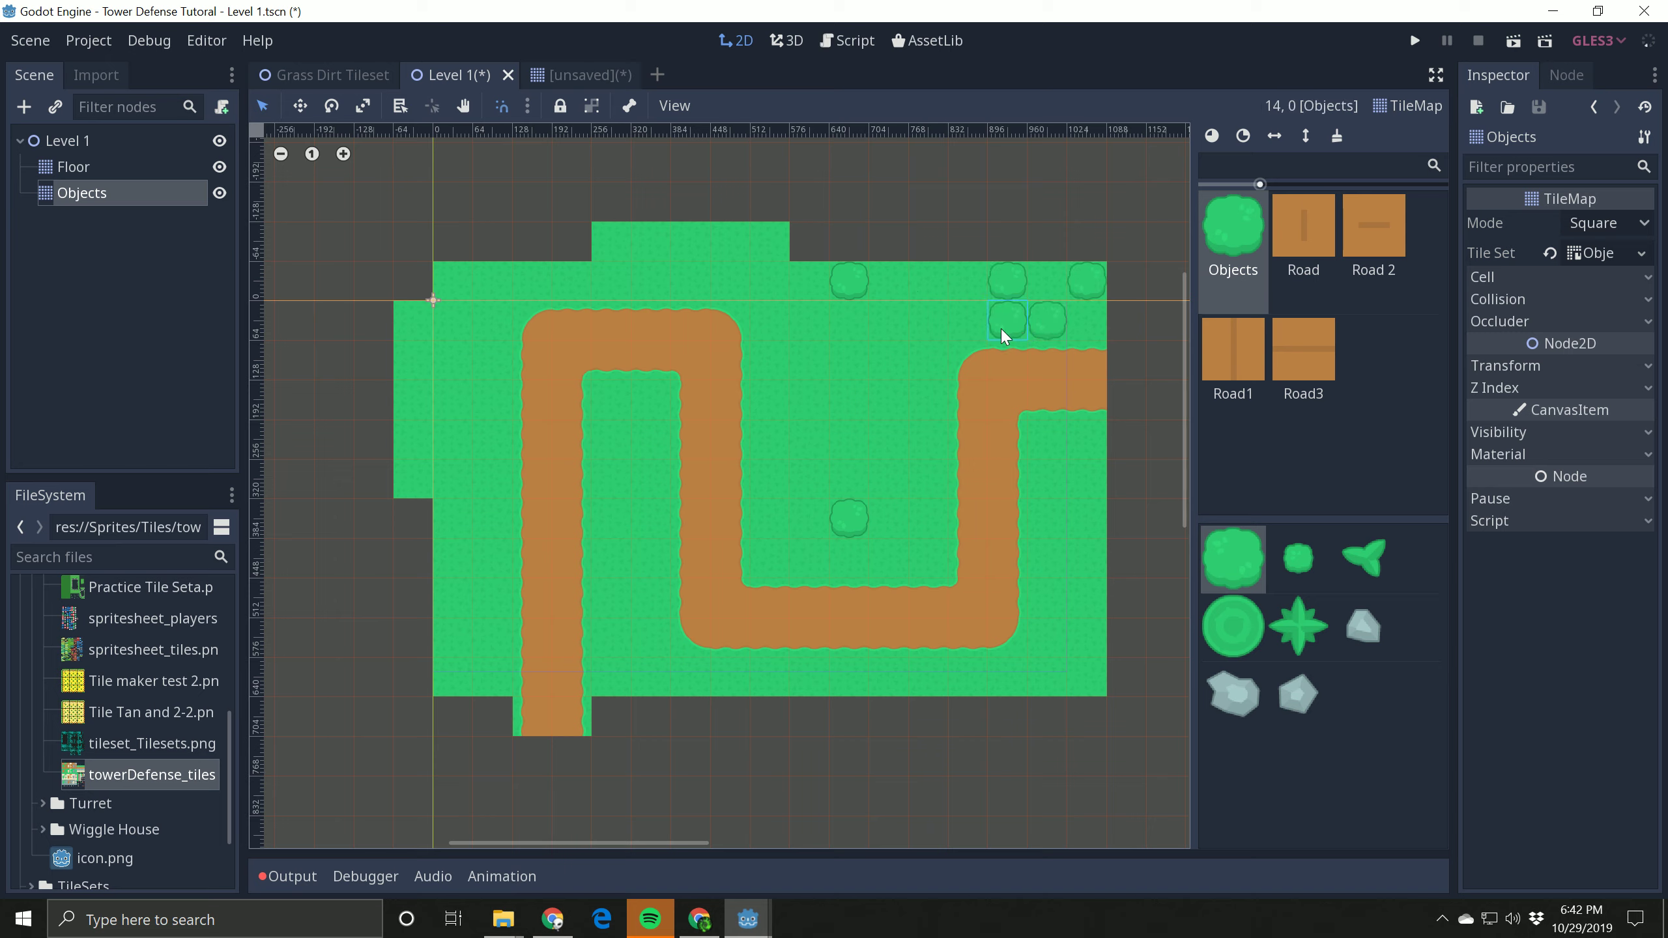
{"action": "left_click", "coordinate": [810, 316]}
{"action": "left_click", "coordinate": [651, 281]}
{"action": "left_click", "coordinate": [611, 281]}
{"action": "left_click", "coordinate": [571, 281]}
{"action": "left_click", "coordinate": [532, 282]}
{"action": "left_click", "coordinate": [493, 320]}
{"action": "left_click", "coordinate": [453, 321]}
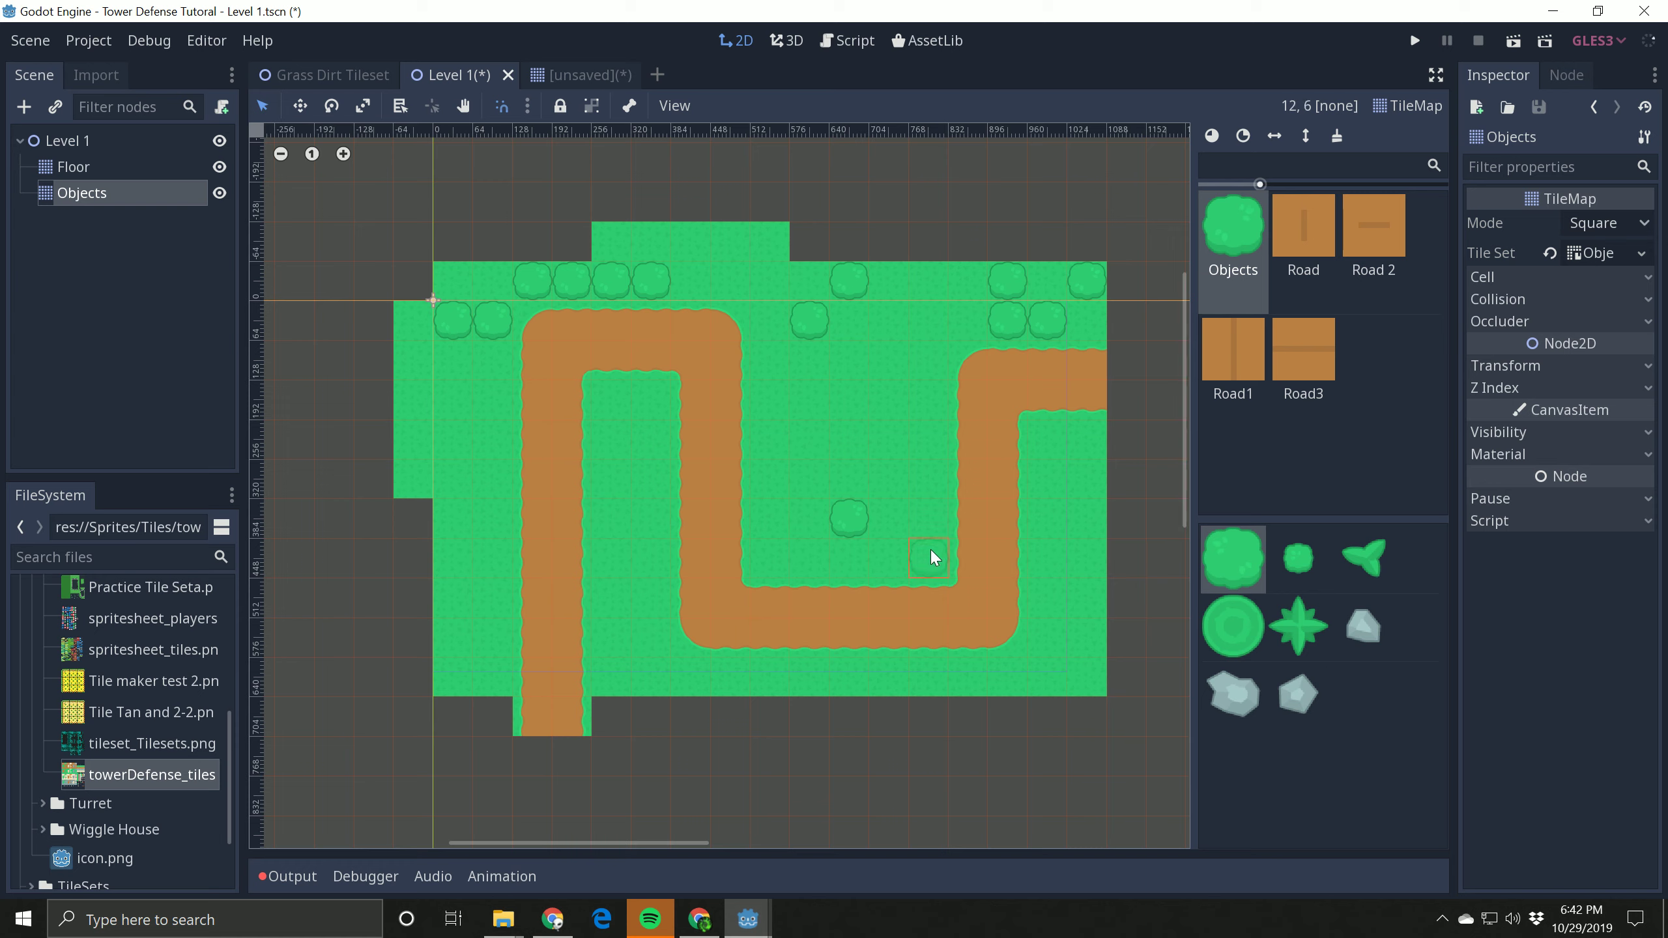
Step: Place three small grey rocks on the grass: two around the path's first vertical stretch and one along the lower edge
{"action": "left_click", "coordinate": [1354, 638]}
{"action": "left_click", "coordinate": [923, 674]}
{"action": "left_click", "coordinate": [617, 602]}
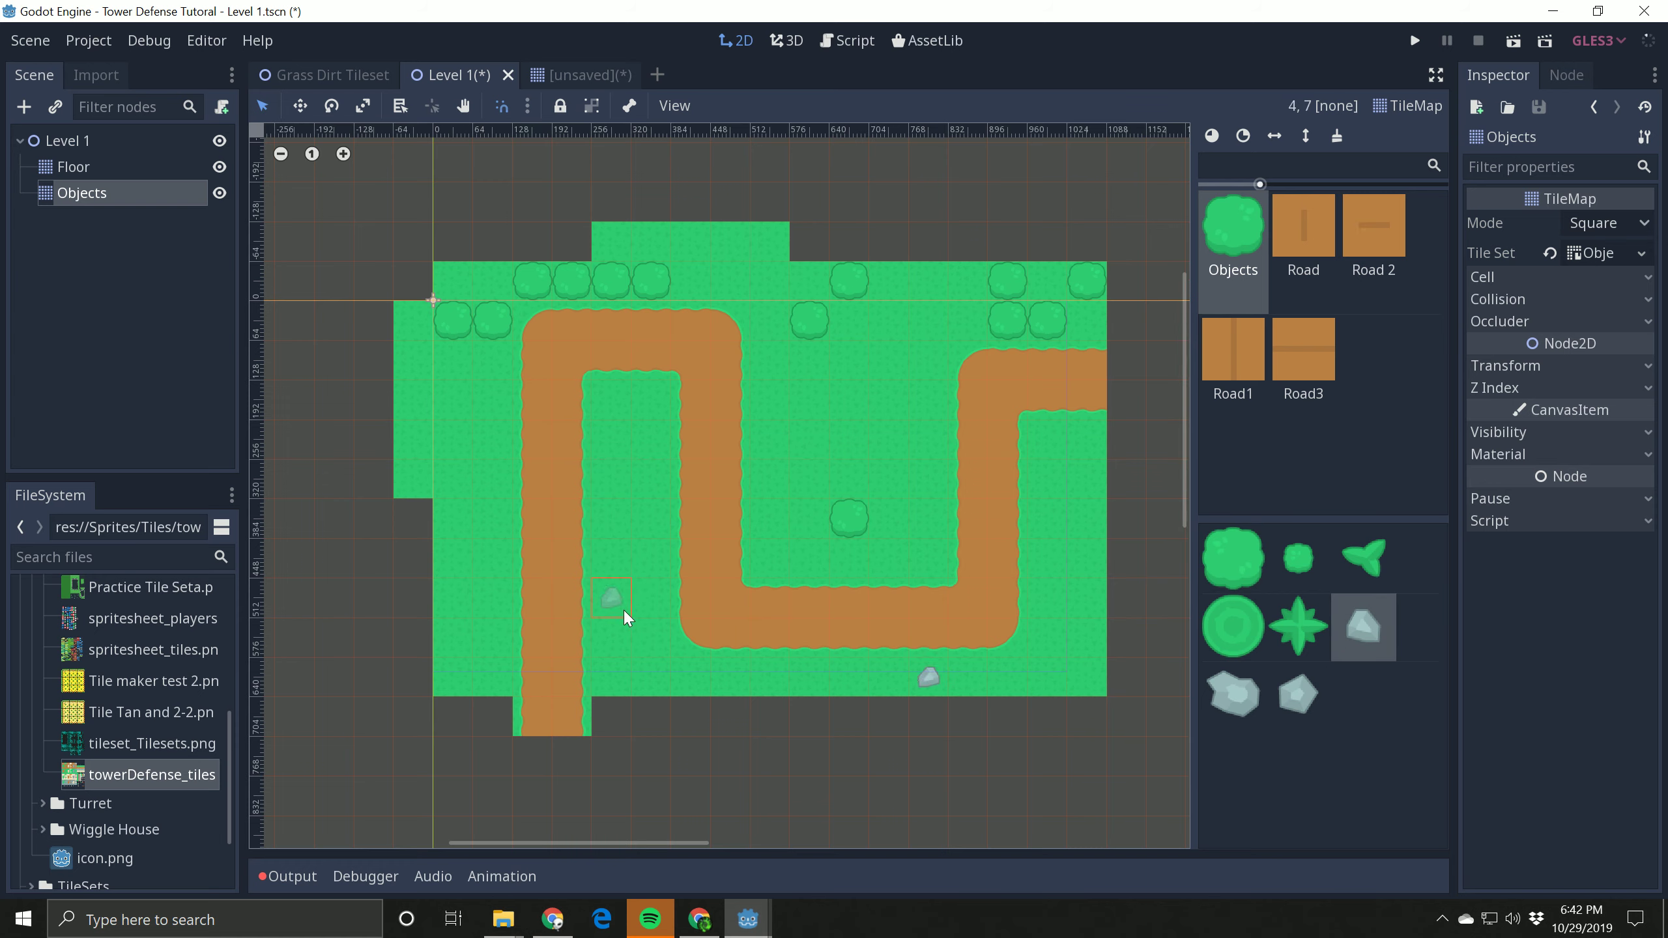
{"action": "left_click", "coordinate": [512, 449]}
Step: Place four star-shaped plants around the path and erase the two middle bushes of the upper row of four
{"action": "left_click", "coordinate": [1299, 626]}
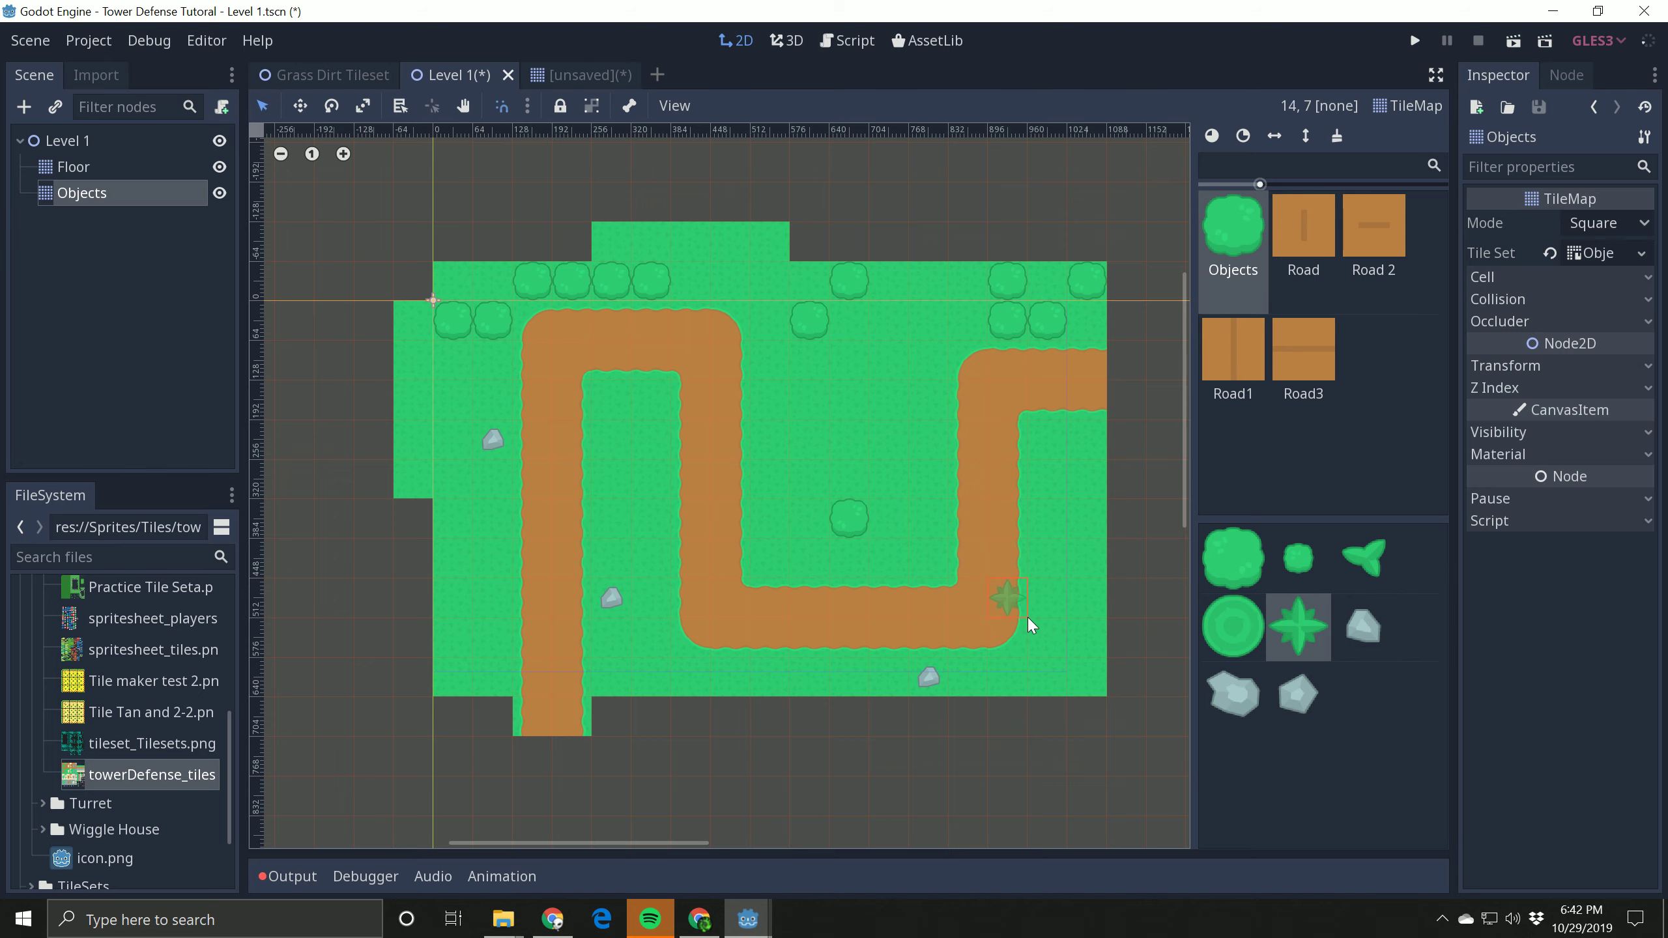
{"action": "left_click", "coordinate": [1074, 626]}
{"action": "left_click", "coordinate": [685, 681]}
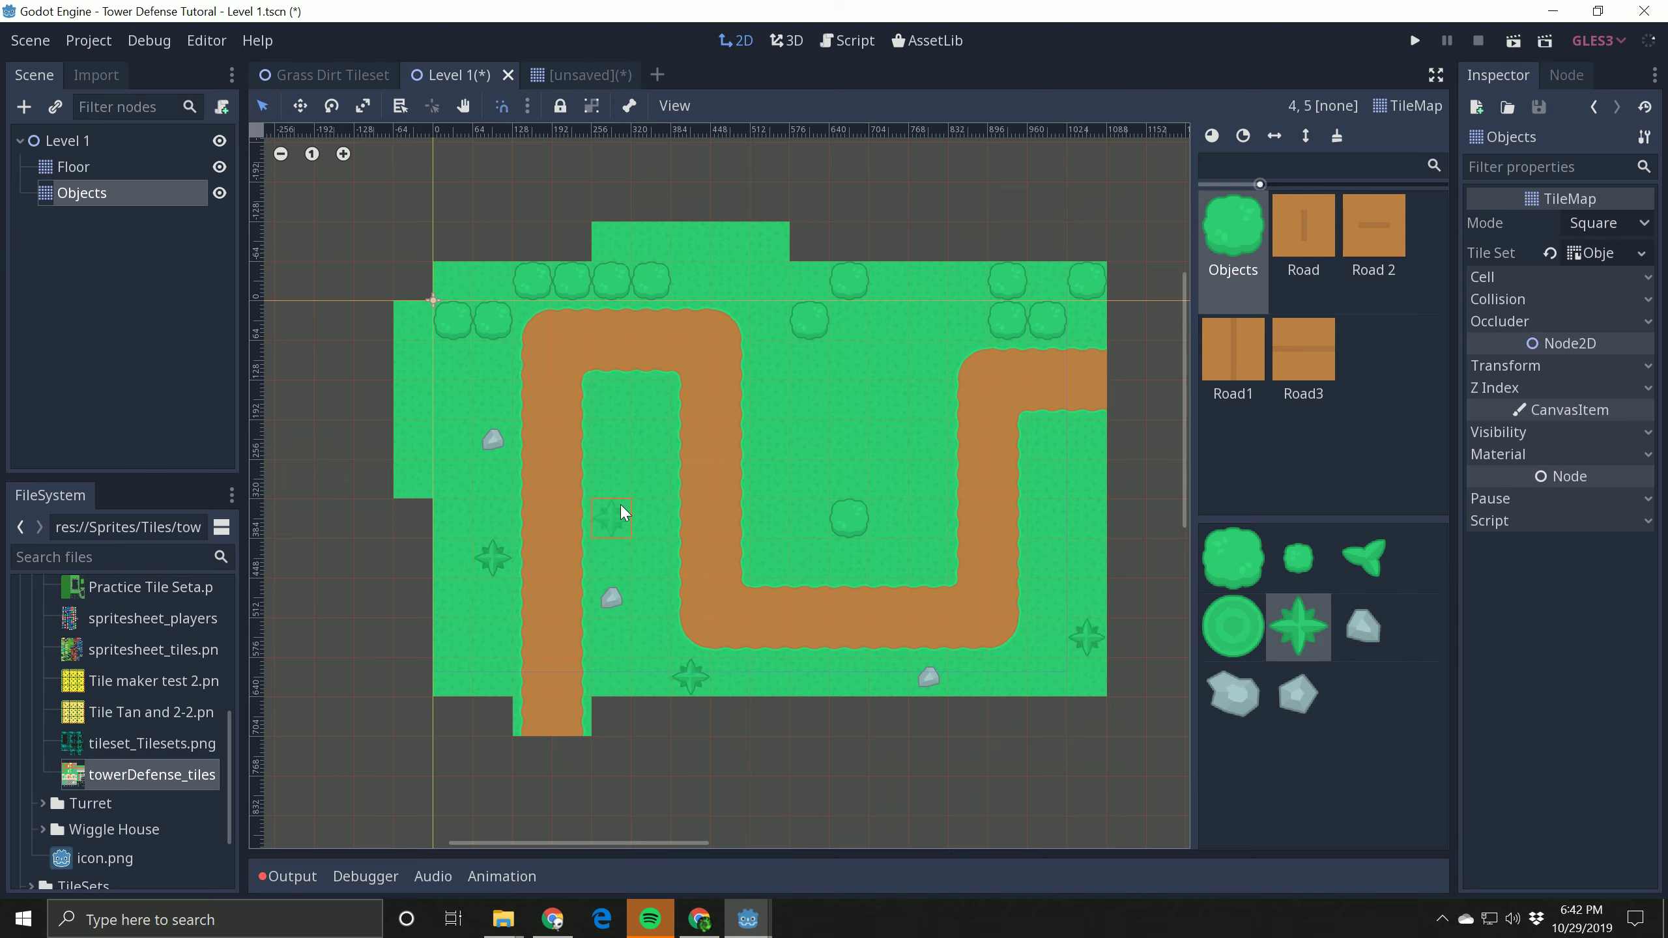
{"action": "left_click", "coordinate": [647, 395]}
{"action": "right_click_drag", "start_coordinate": [609, 280], "coordinate": [574, 279]}
Step: Paint Road tiles along the path's last vertical stretch and the grass beside it, and erase them
{"action": "left_click", "coordinate": [1305, 220]}
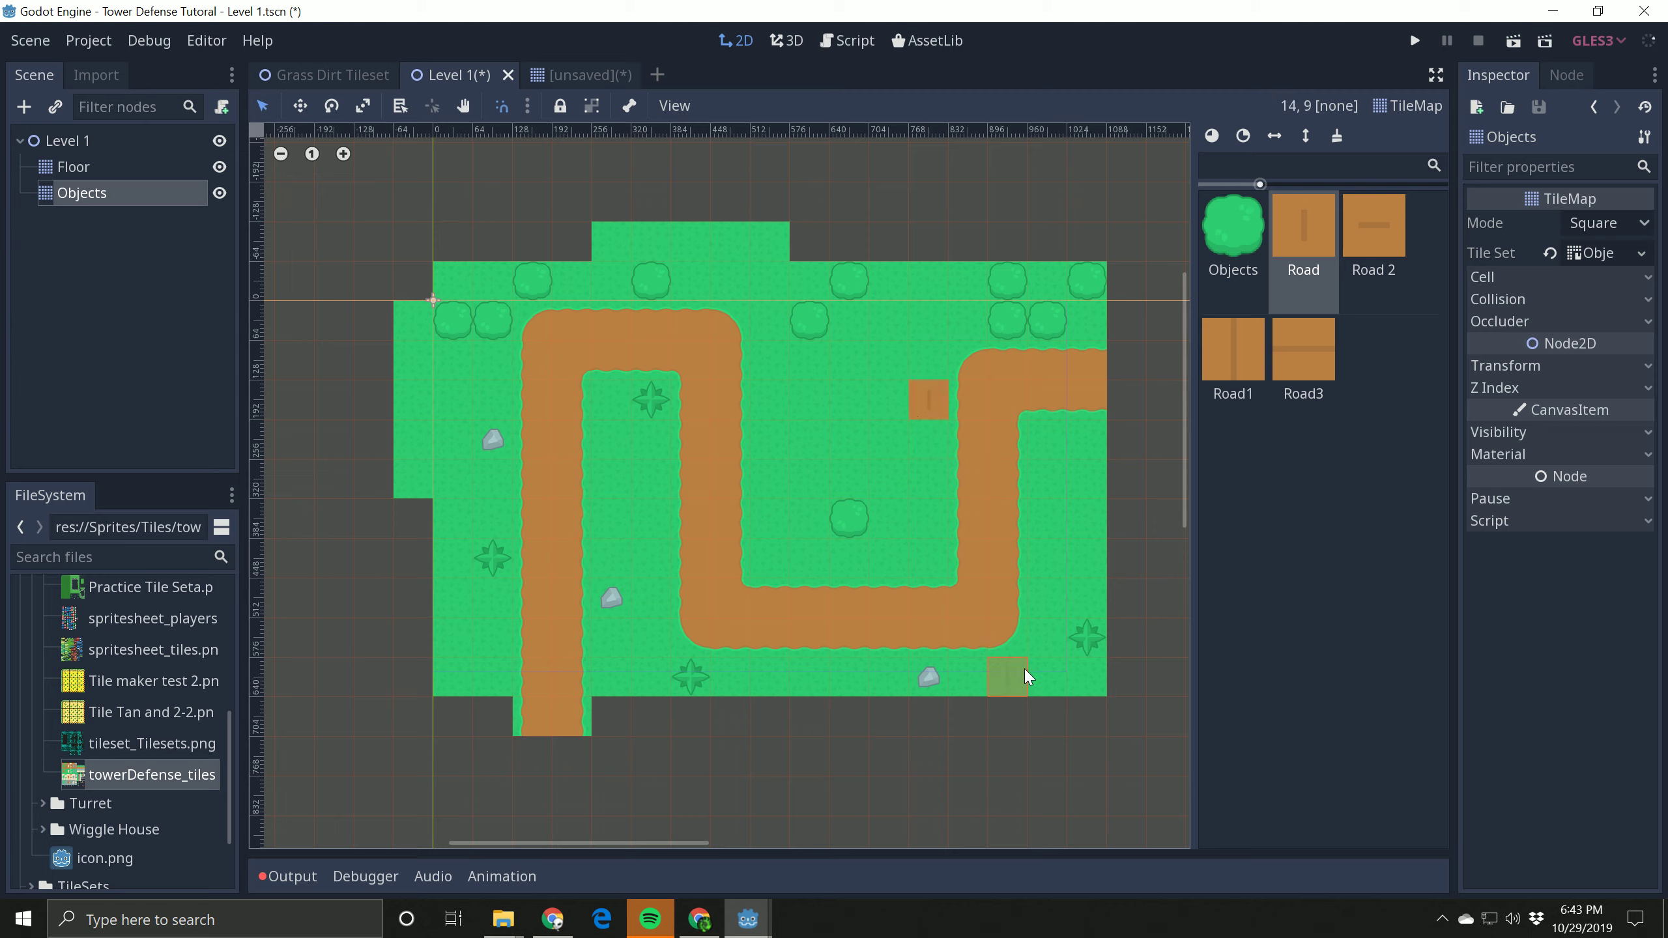
{"action": "left_click_drag", "start_coordinate": [984, 440], "coordinate": [964, 572]}
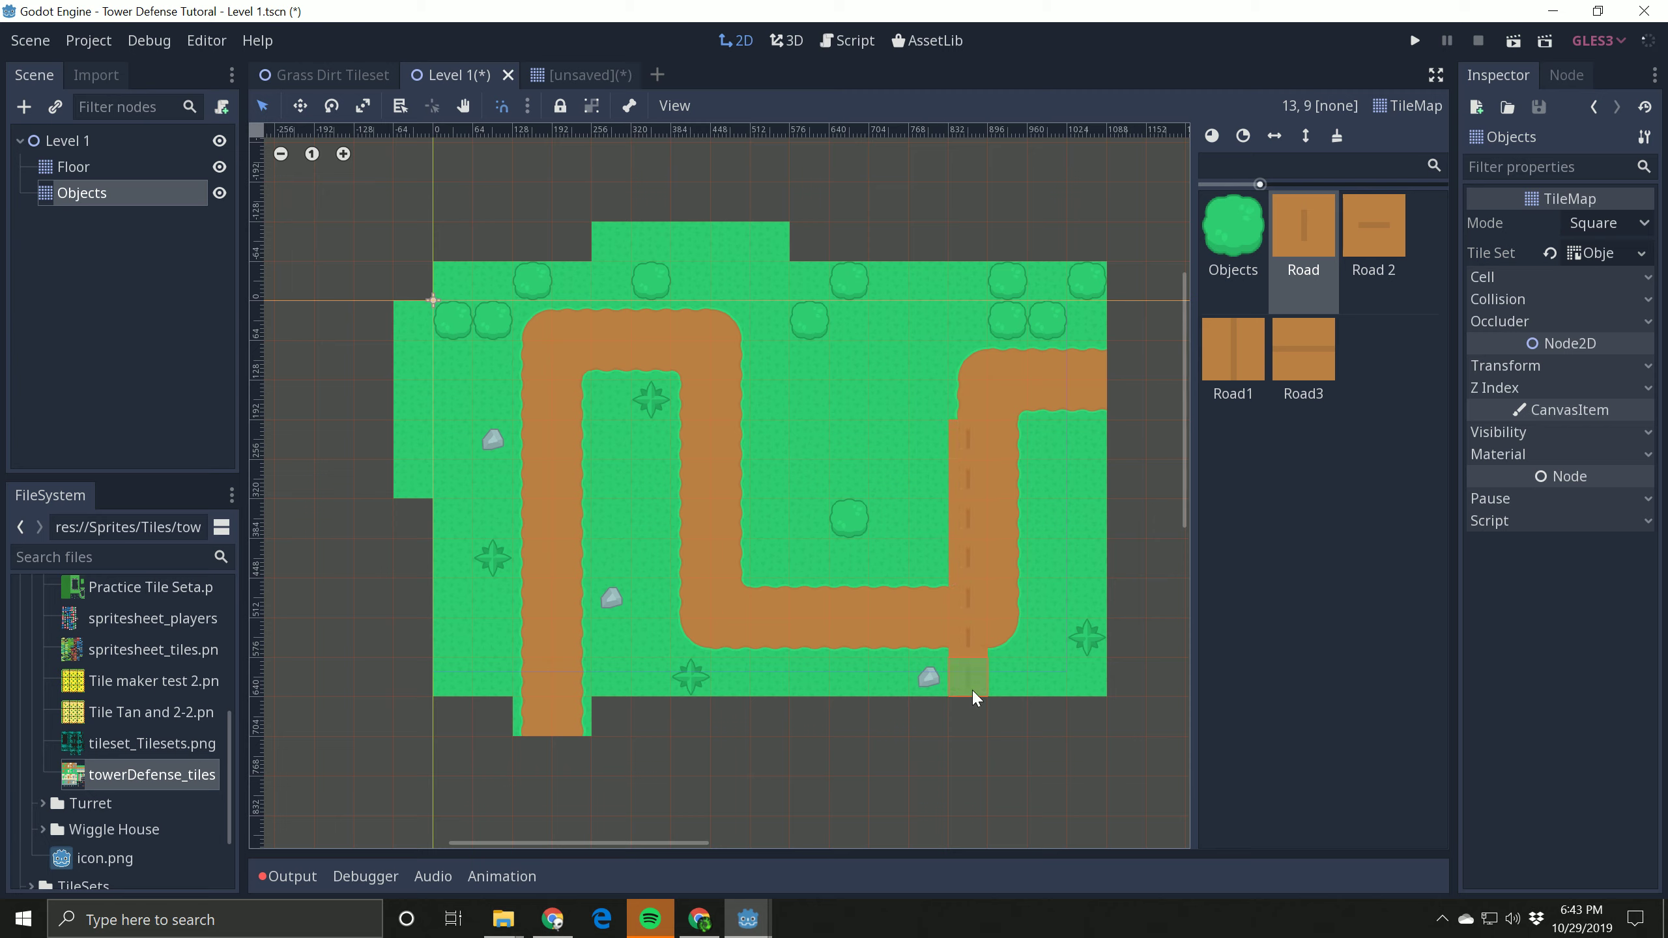
{"action": "right_click_drag", "start_coordinate": [985, 592], "coordinate": [955, 407]}
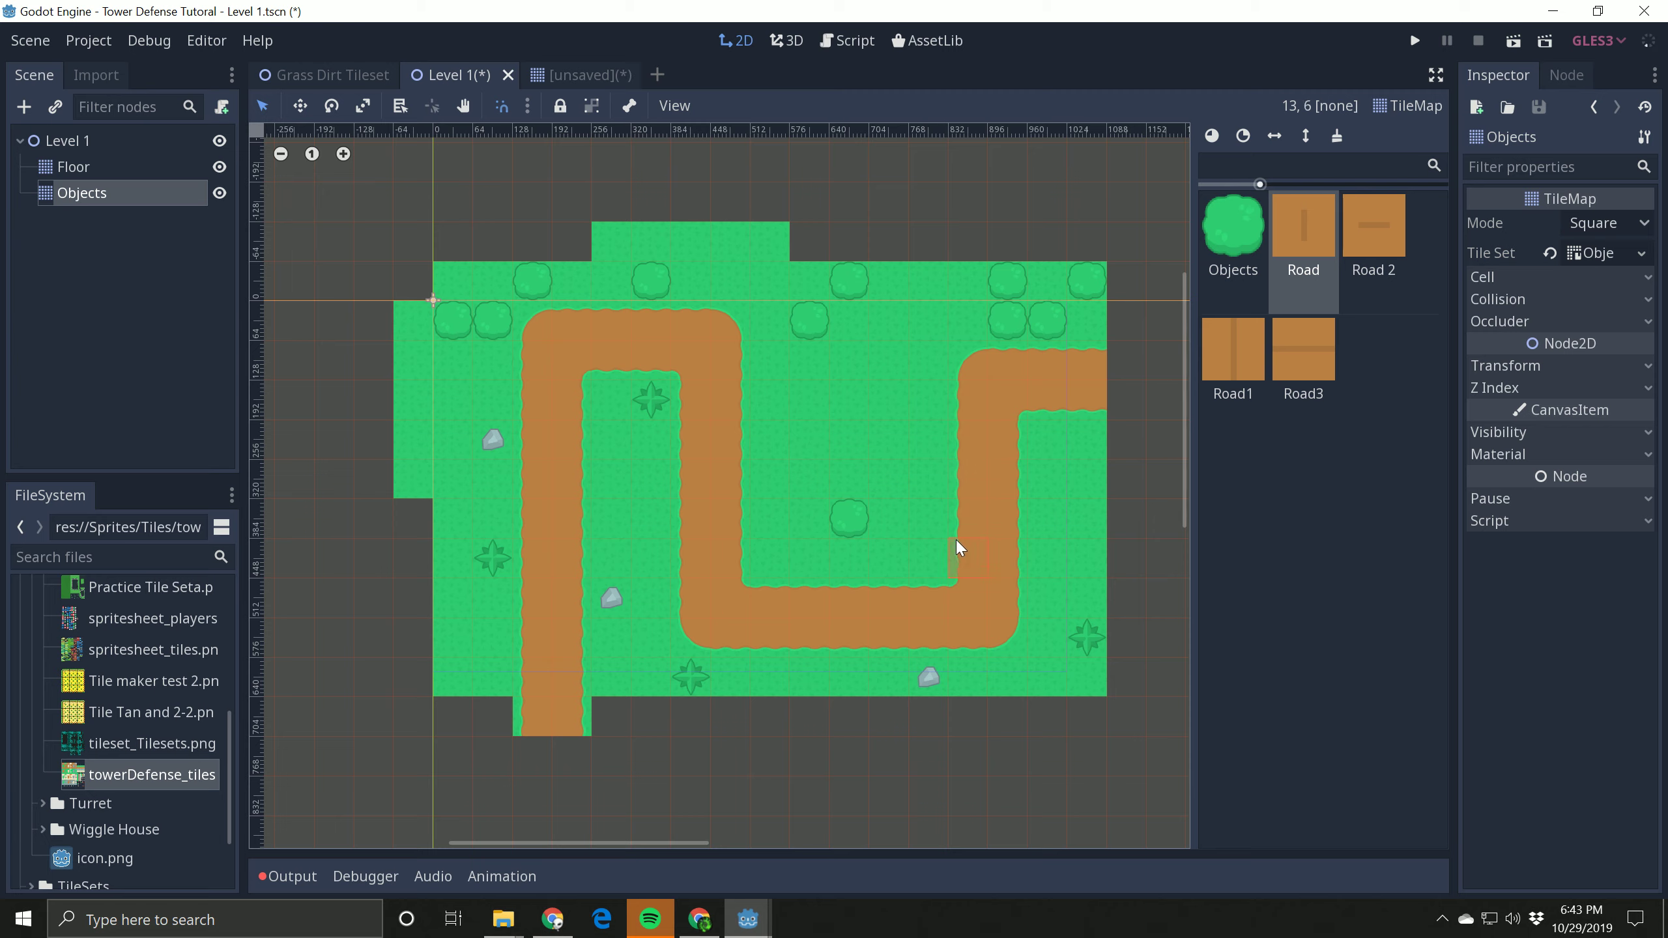
{"action": "left_click", "coordinate": [1323, 359]}
{"action": "left_click", "coordinate": [1226, 375]}
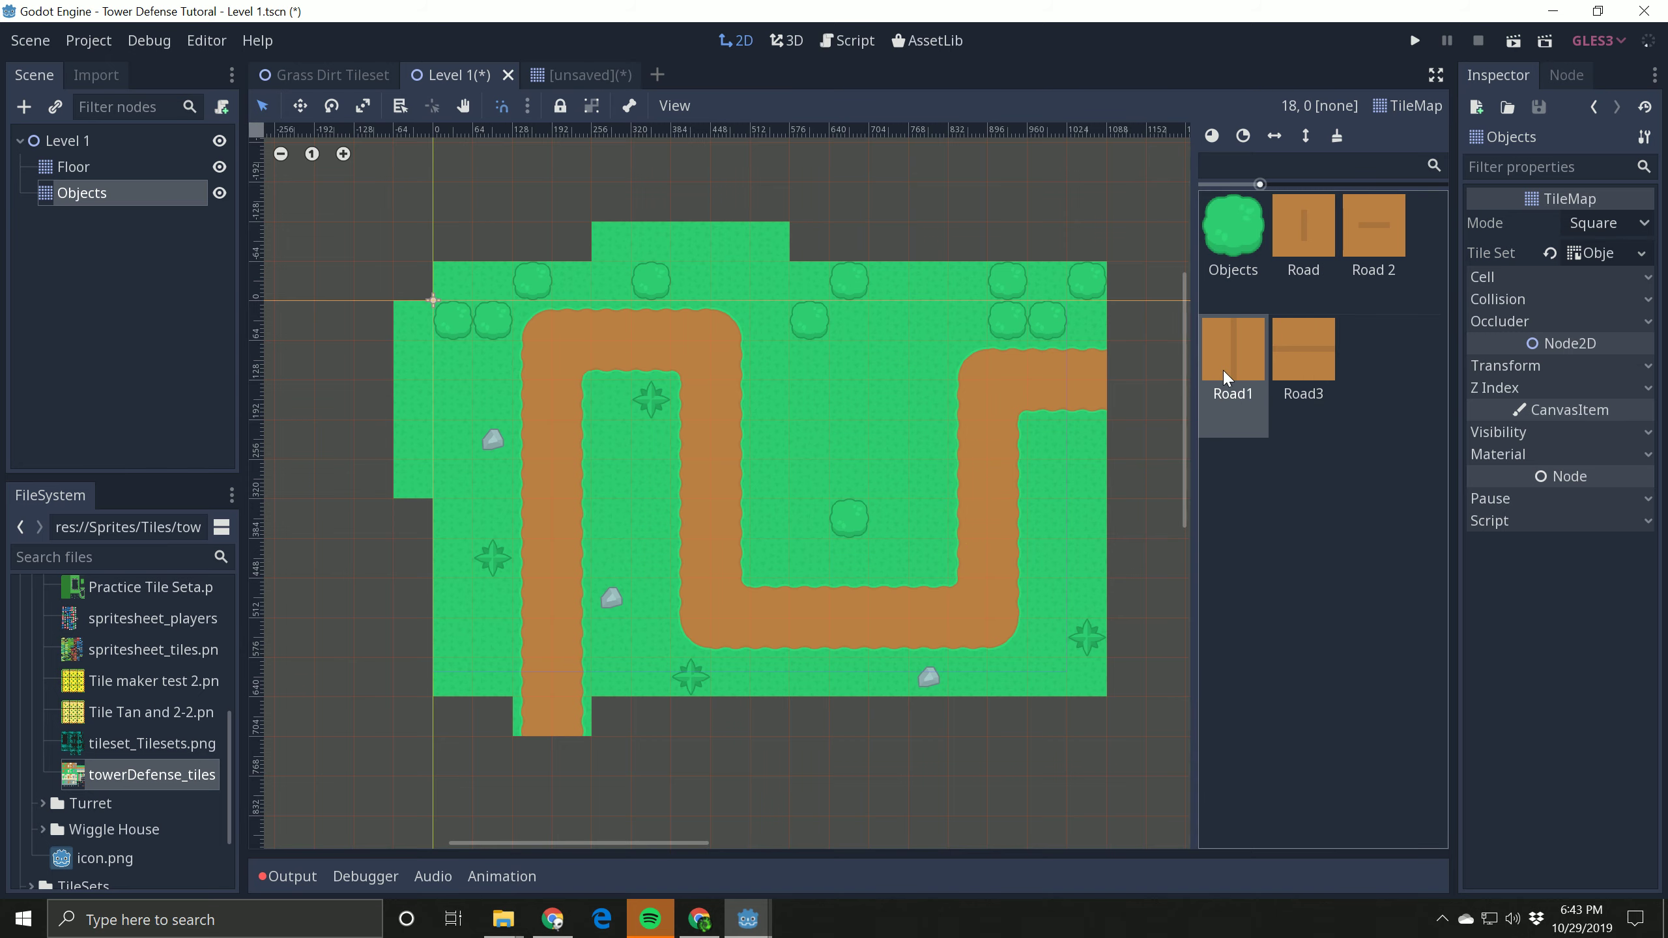
{"action": "left_click", "coordinate": [1304, 368]}
{"action": "left_click", "coordinate": [1315, 253]}
{"action": "left_click", "coordinate": [1383, 252]}
Step: Erase the two bushes that touch the path's edges in the second row, right of the first bend
{"action": "left_click", "coordinate": [1251, 253]}
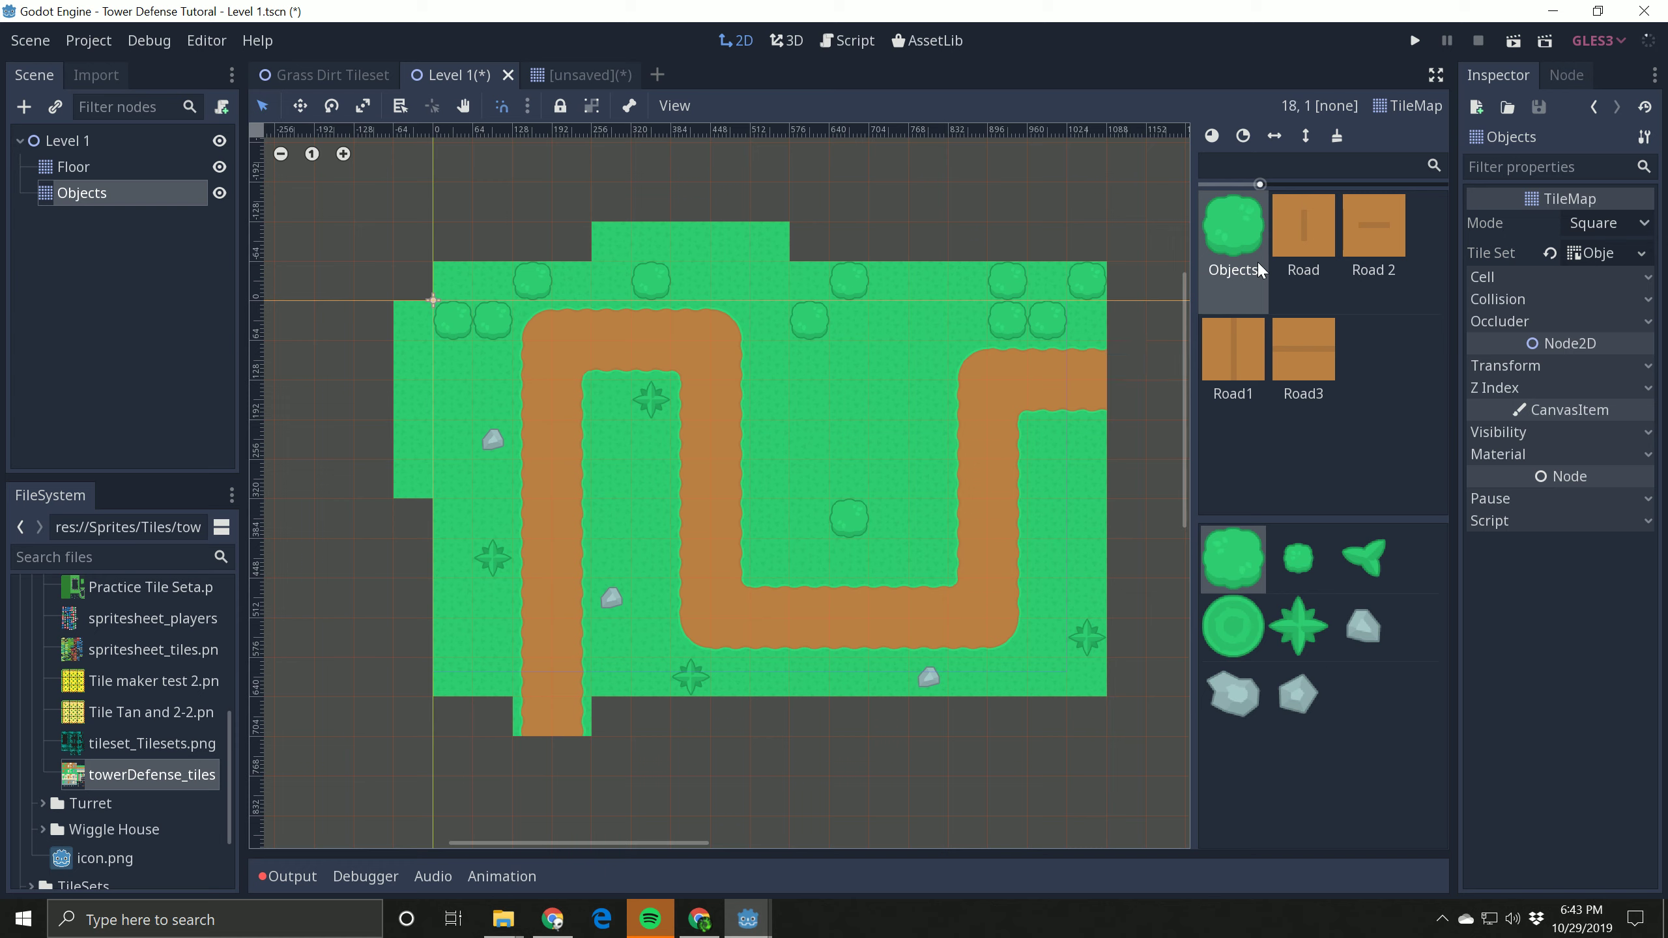
{"action": "right_click", "coordinate": [1047, 323]}
{"action": "right_click", "coordinate": [811, 327]}
Step: Add a star-shaped plant inside the path's first loop and a small grey rock near the level's right edge
{"action": "left_click", "coordinate": [1298, 625]}
{"action": "left_click", "coordinate": [664, 493]}
{"action": "left_click", "coordinate": [1363, 626]}
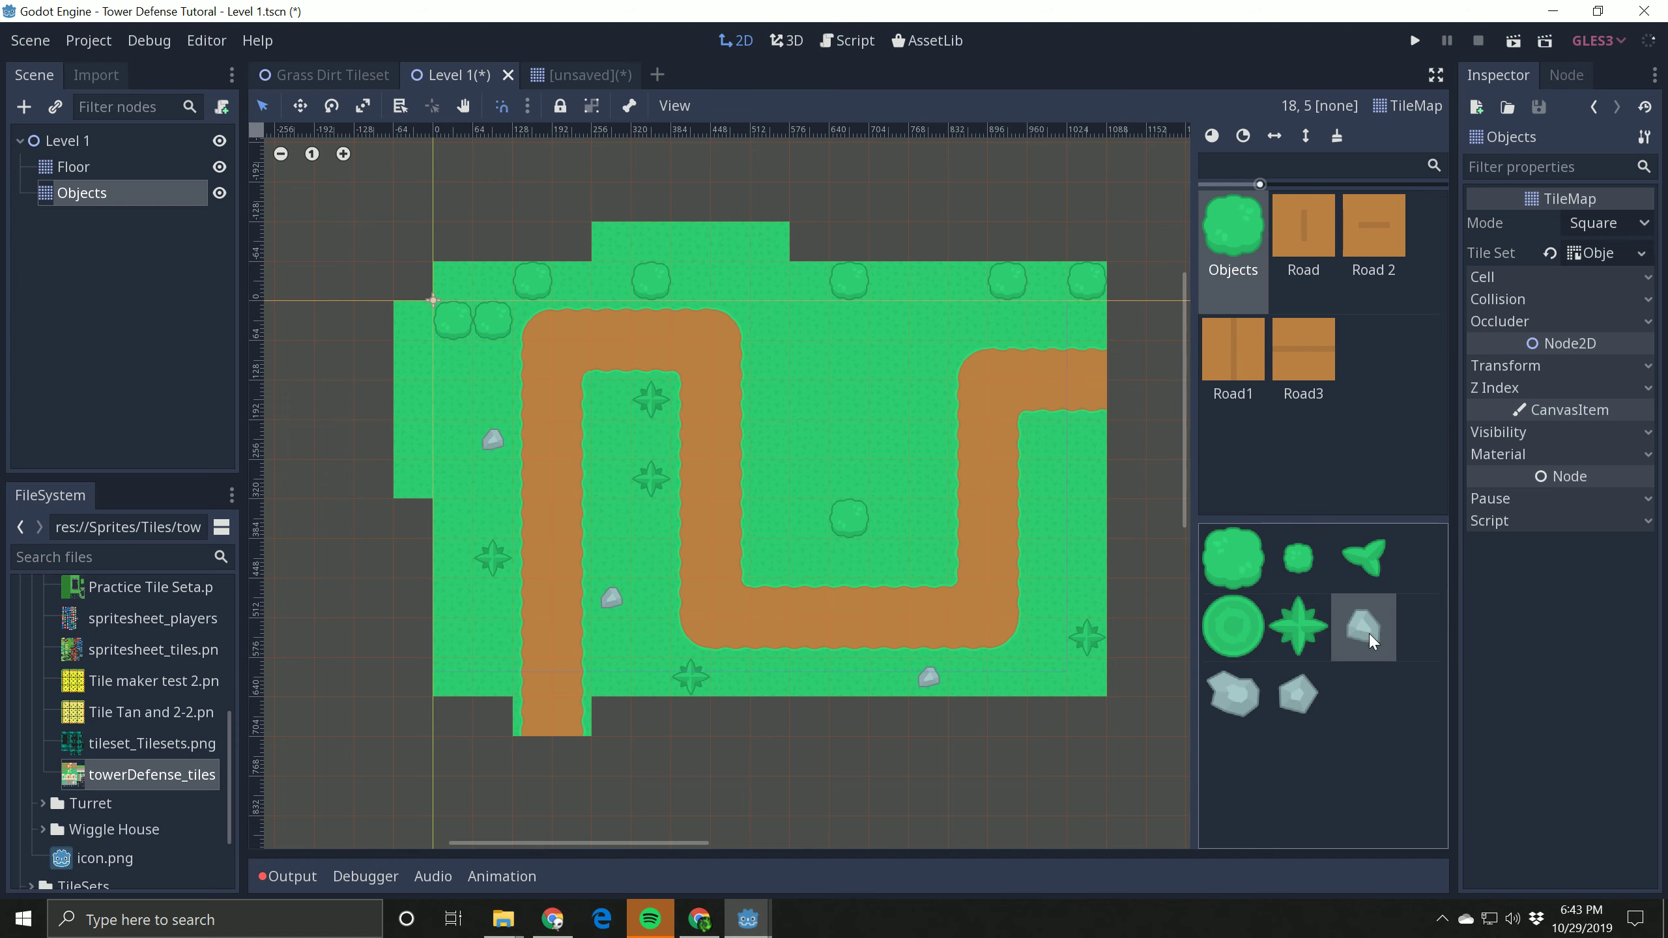
{"action": "left_click", "coordinate": [1085, 483]}
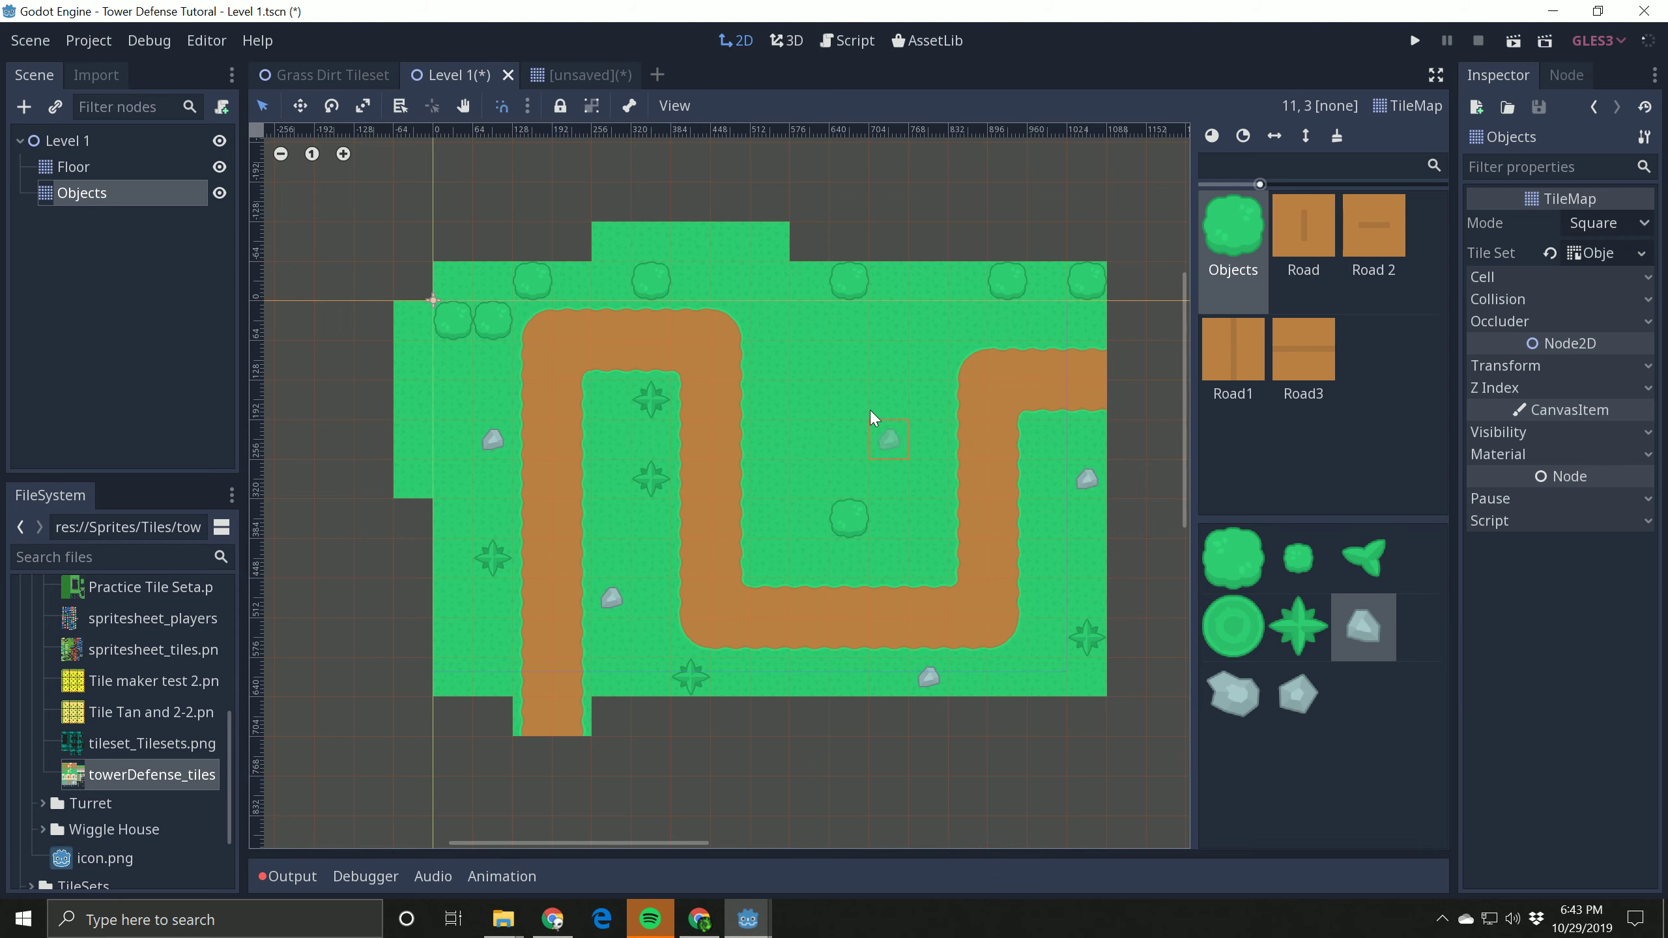
Step: Erase the bush closest to the path's first corner and keep the upper-right grass clear of extra rocks
{"action": "left_click", "coordinate": [931, 389]}
{"action": "mouse_move", "coordinate": [852, 321]}
{"action": "right_mouse_down"}
{"action": "mouse_move", "coordinate": [912, 415]}
{"action": "mouse_move", "coordinate": [1080, 396]}
{"action": "right_mouse_up"}
{"action": "right_click", "coordinate": [493, 320]}
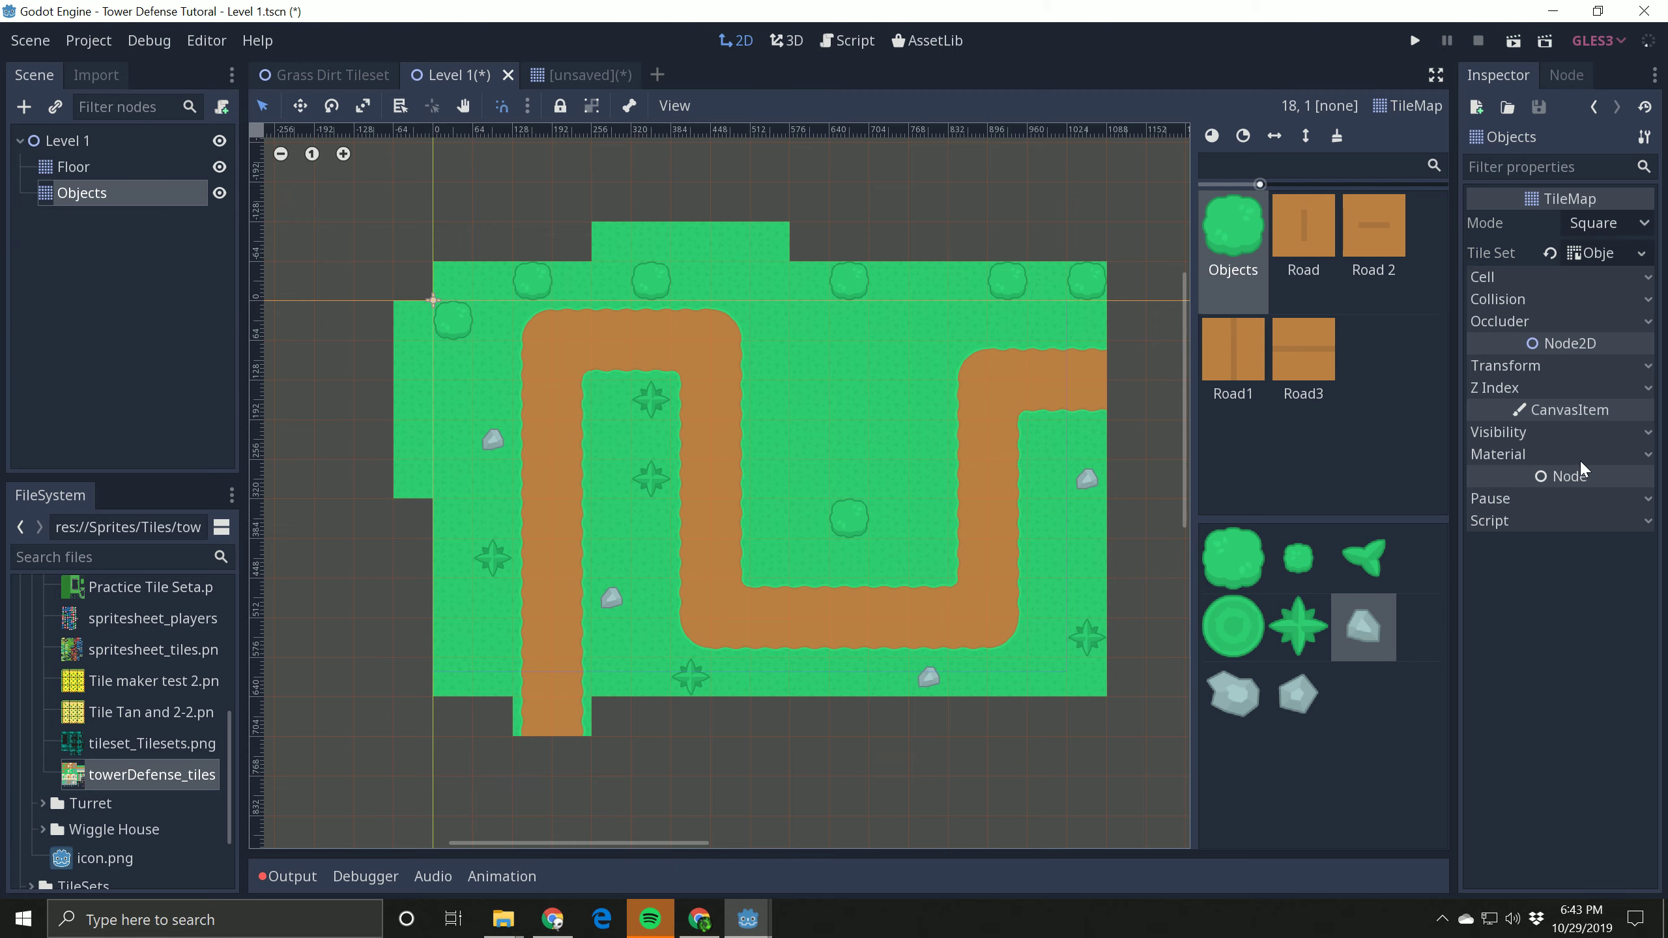